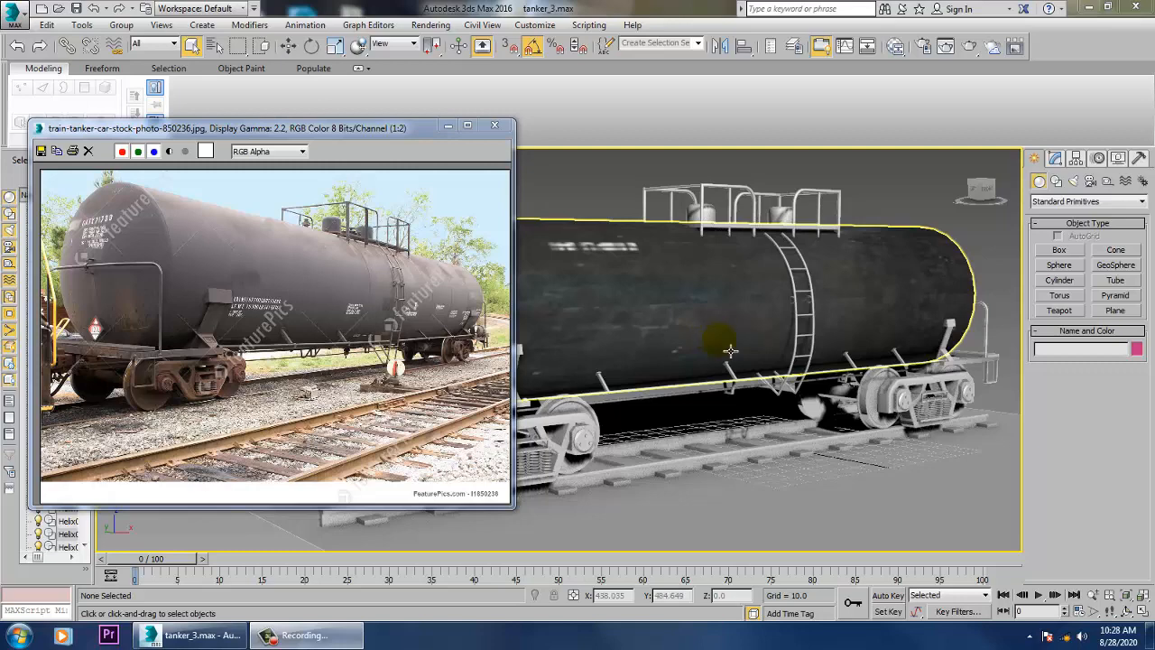
Step: Select the curved handrail at the tanker's near end and open the Slate Material Editor
middle_click_drag(729, 351, 696, 346, "alt")
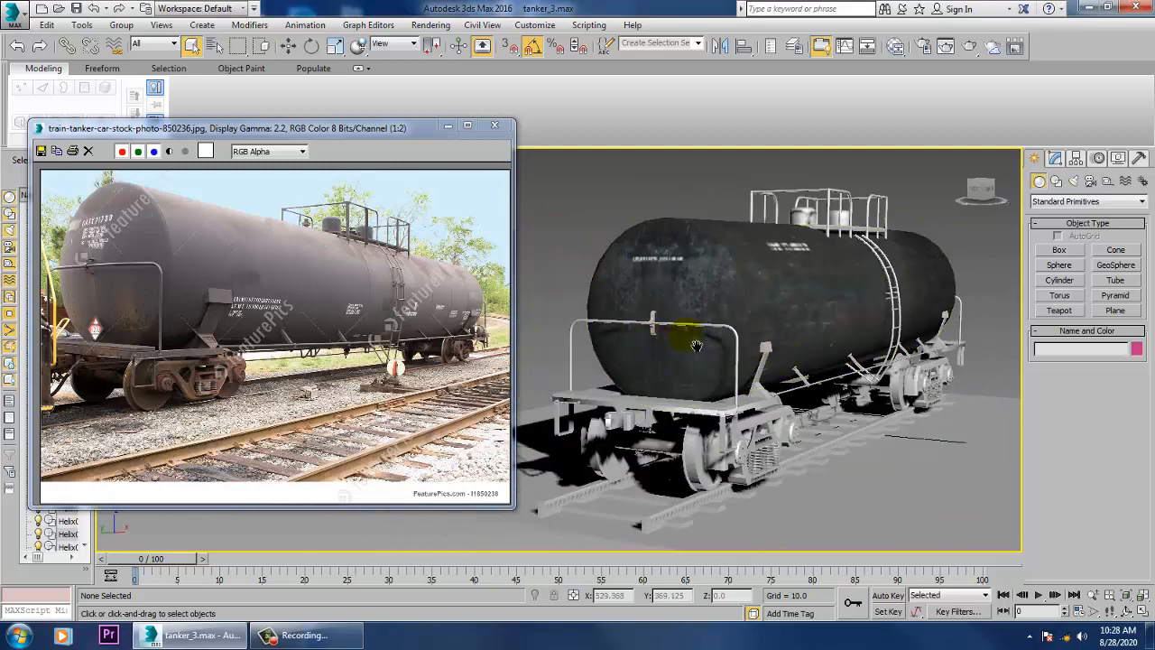
scroll(696, 346, "up", 8)
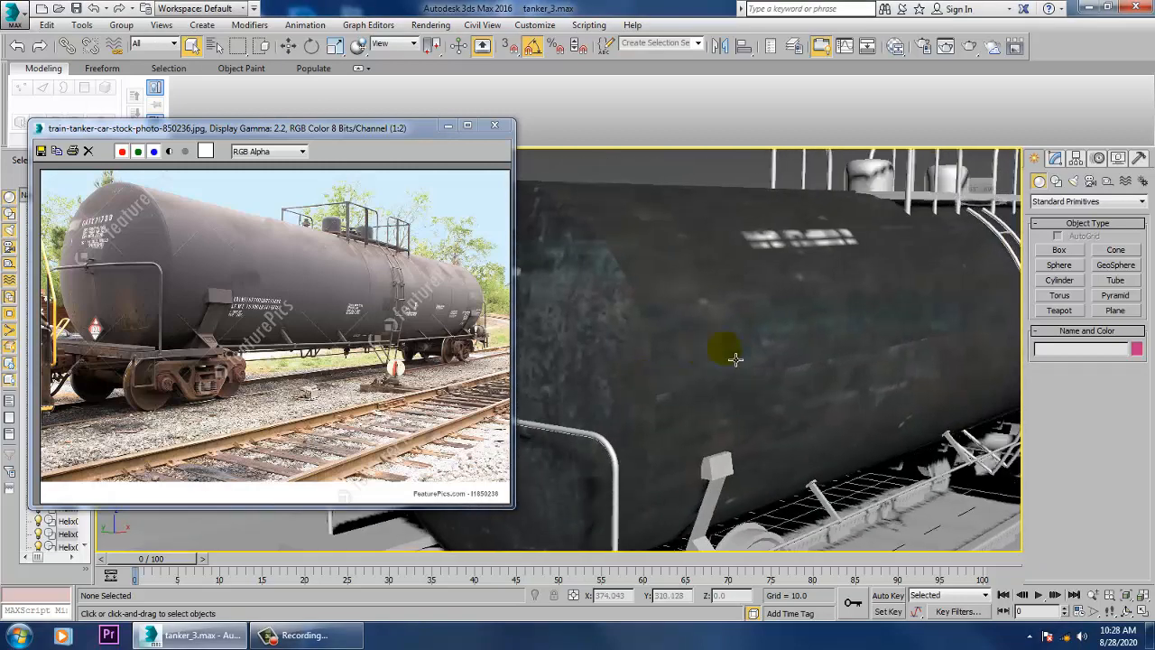
middle_click_drag(736, 359, 792, 269, "alt")
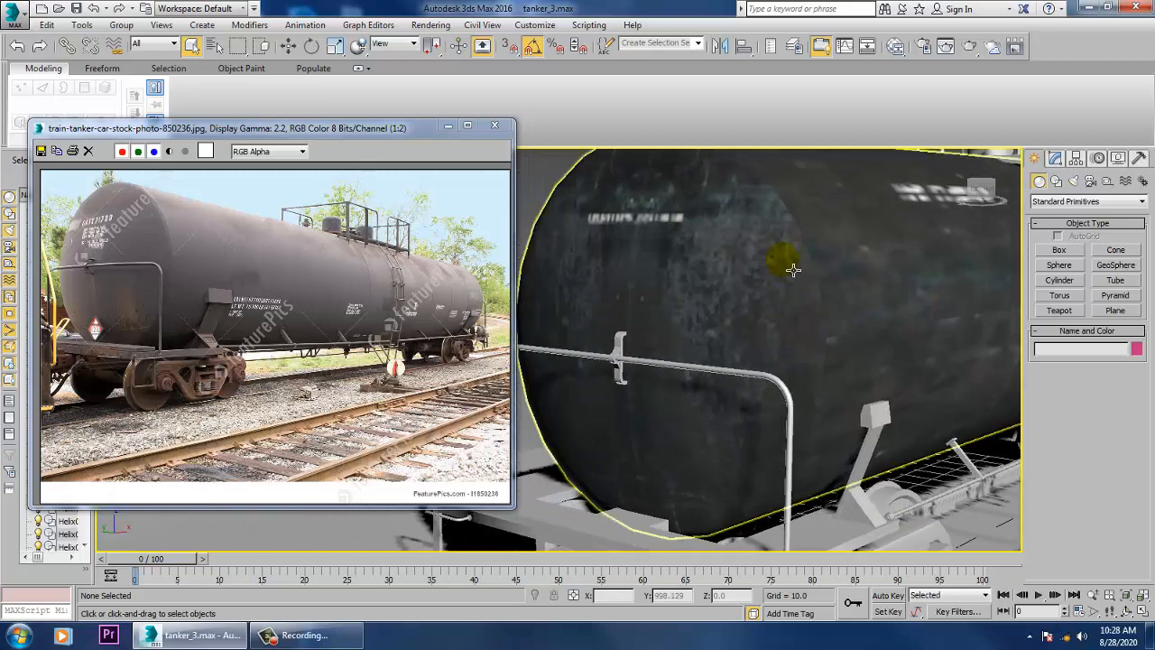
left_click(782, 387)
middle_click_drag(799, 389, 823, 380, "alt")
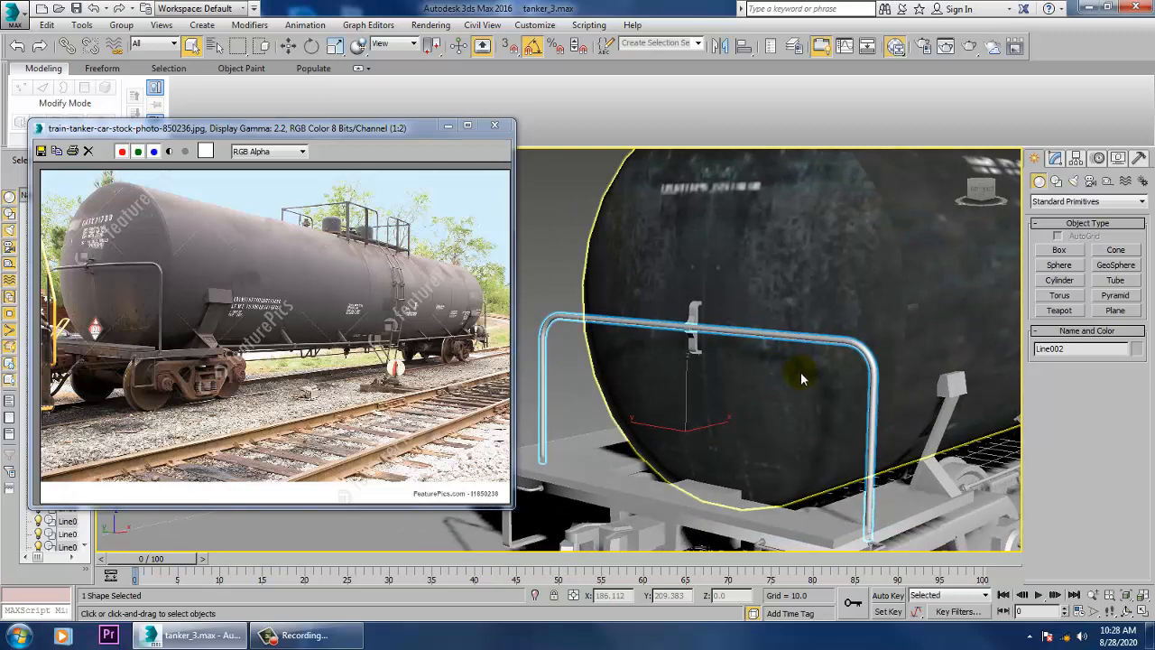
key("m")
scroll(614, 379, "down", 3)
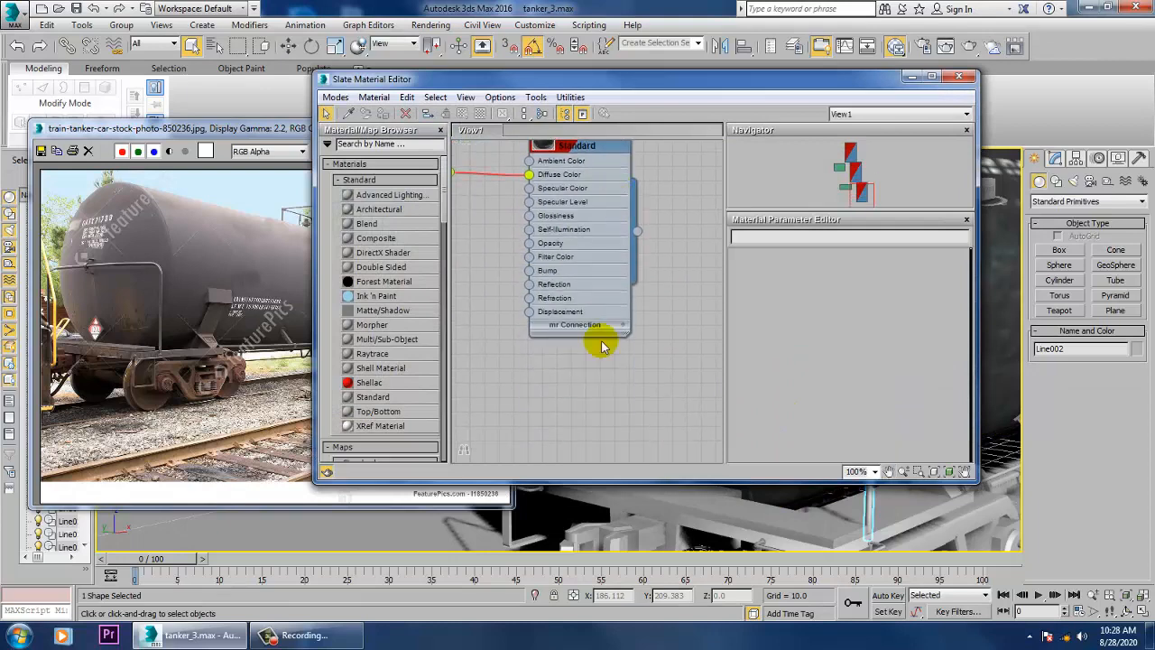
middle_click_drag(603, 346, 562, 212)
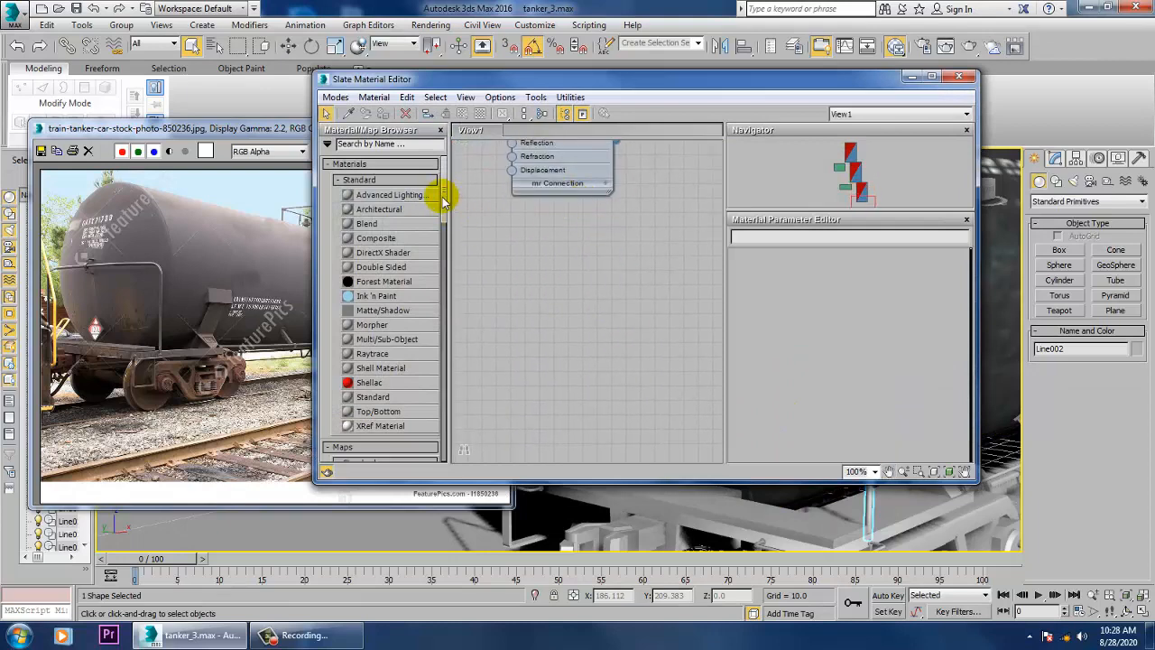
left_click_drag(443, 200, 429, 180)
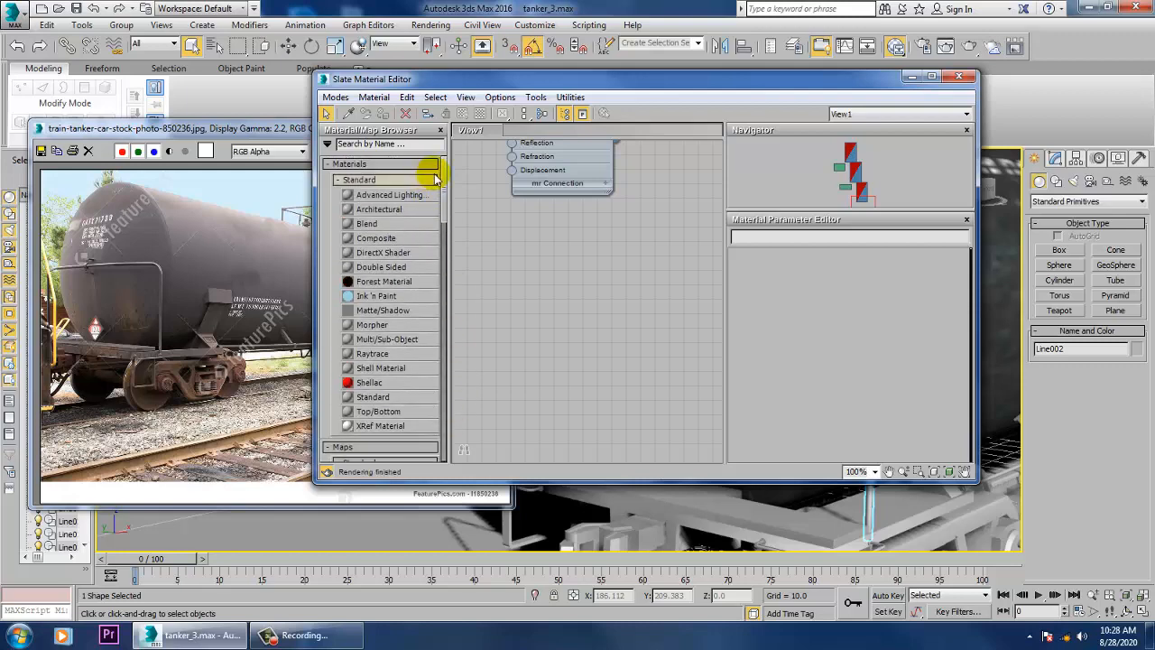
Step: Change the production renderer from Default Scanline to V-Ray in the render setup
left_click(431, 25)
left_click(461, 91)
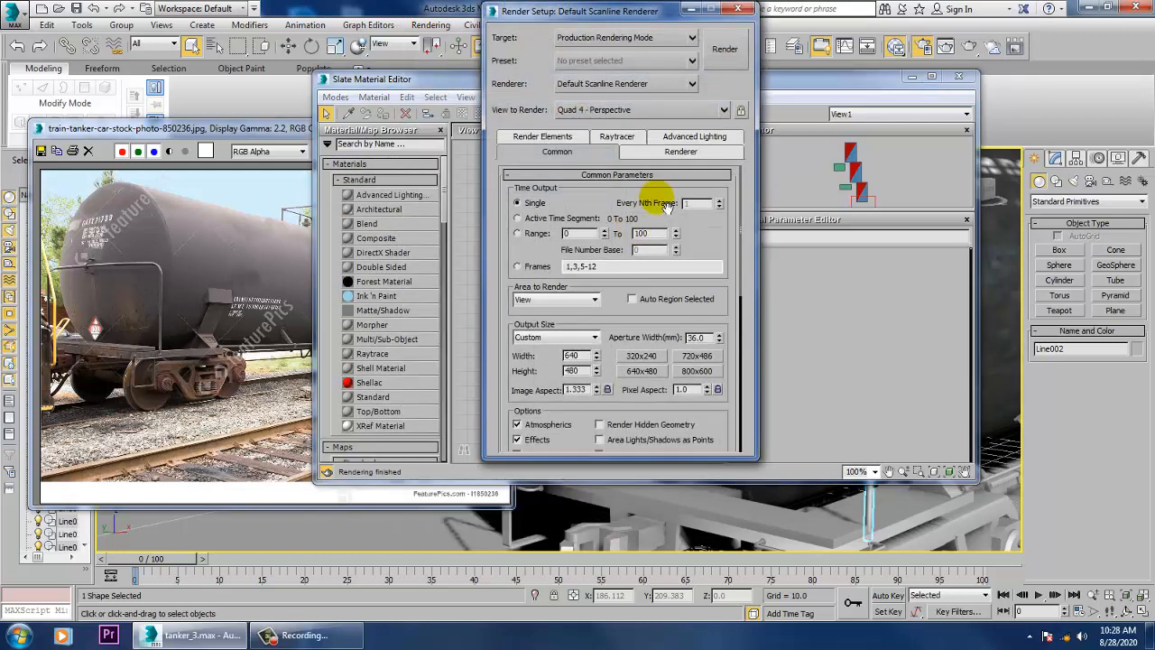
left_click(625, 83)
left_click(632, 184)
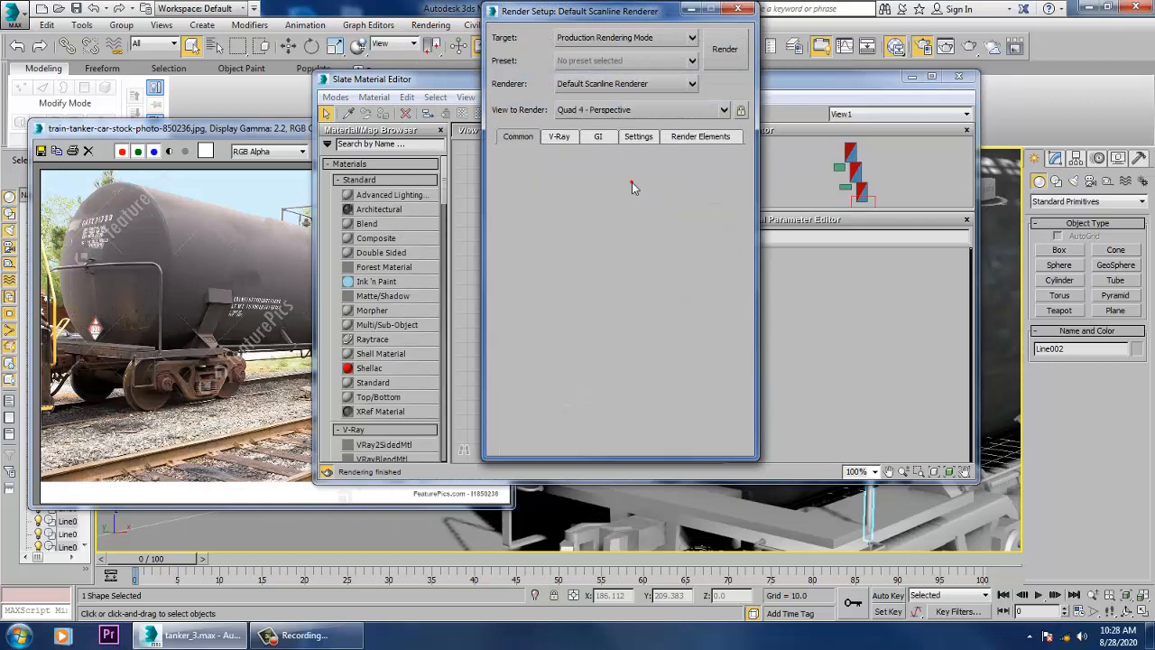
left_click(739, 10)
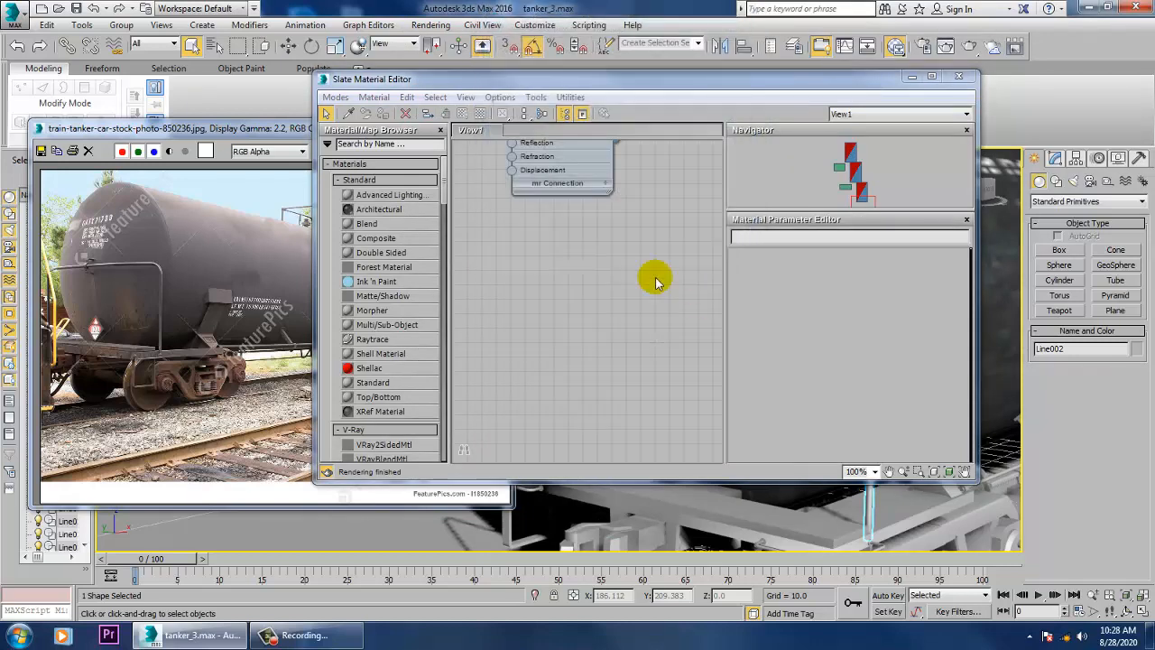
Step: Add a VRayMtl material below the existing nodes and display its parameters
left_click_drag(443, 195, 448, 232)
left_click_drag(514, 325, 498, 261)
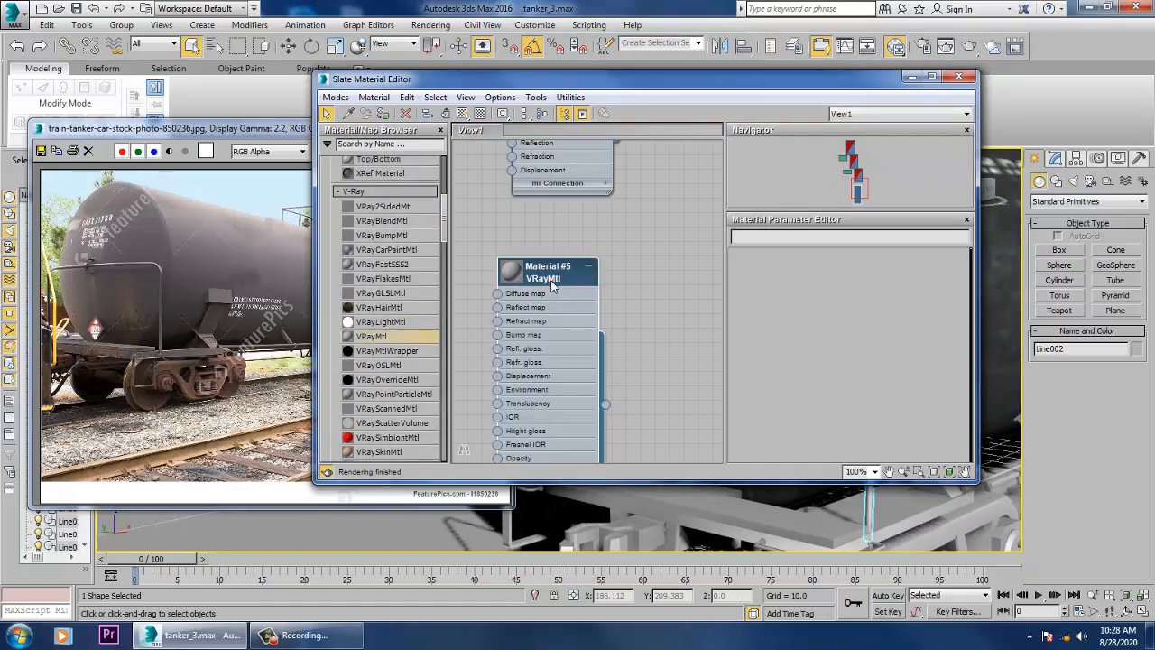
double_click(547, 271)
Step: Assign a Bitmap to the VRayMtl's diffuse map and browse to the tex folder inside the Desktop folder train tanker
left_click(838, 272)
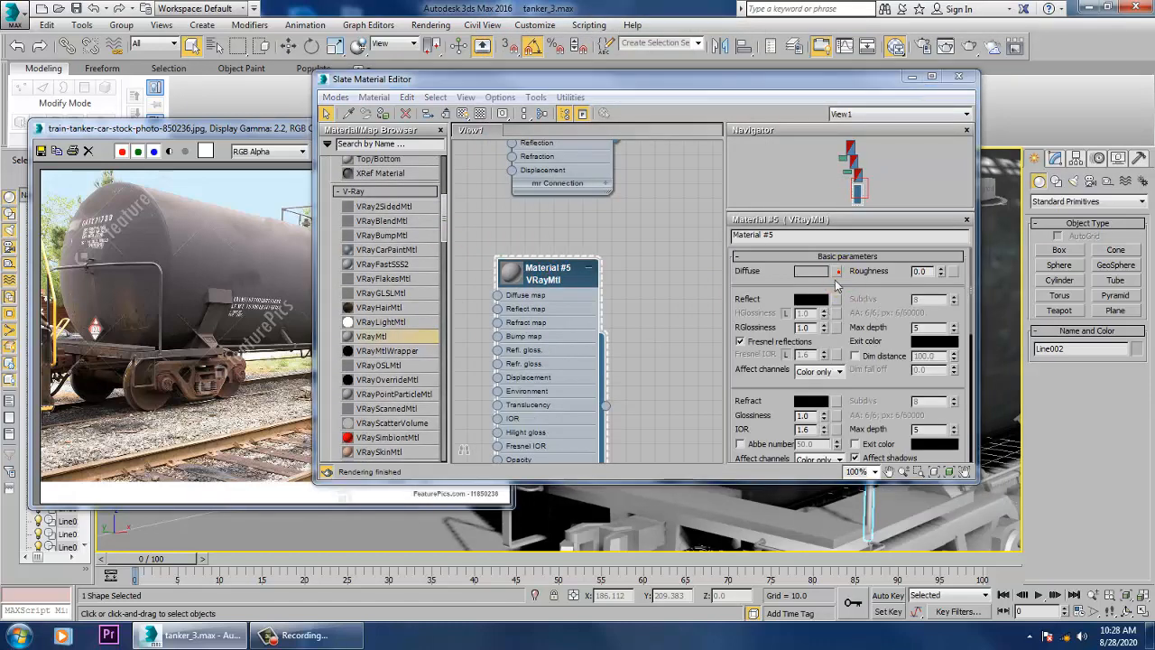
double_click(477, 154)
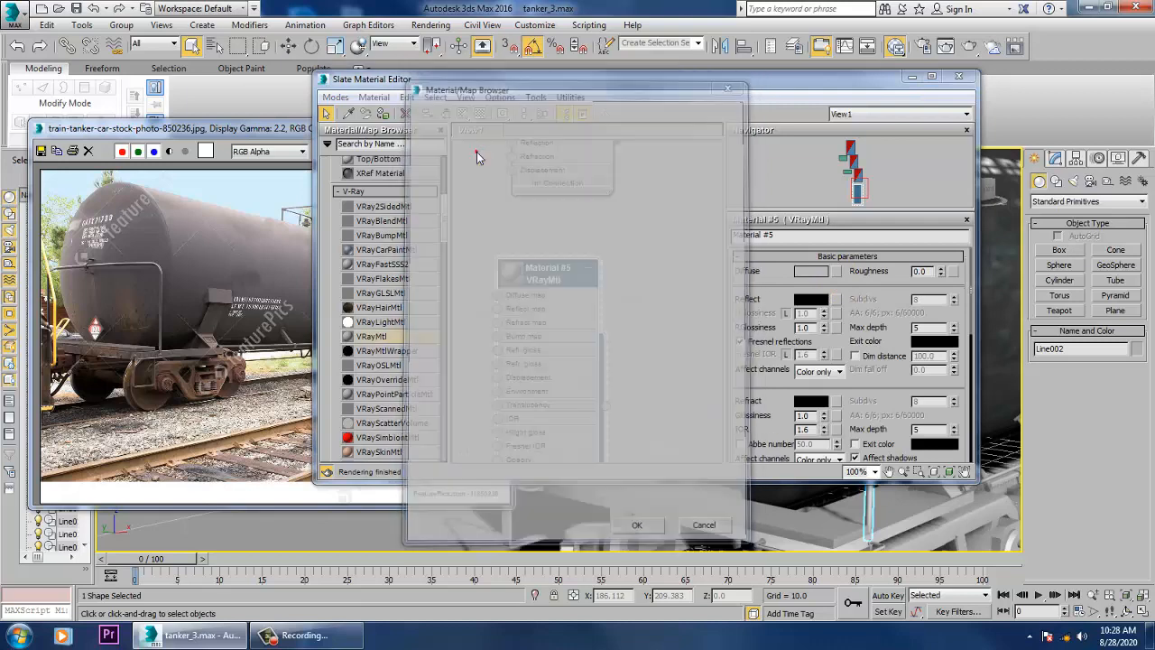
left_click(47, 142)
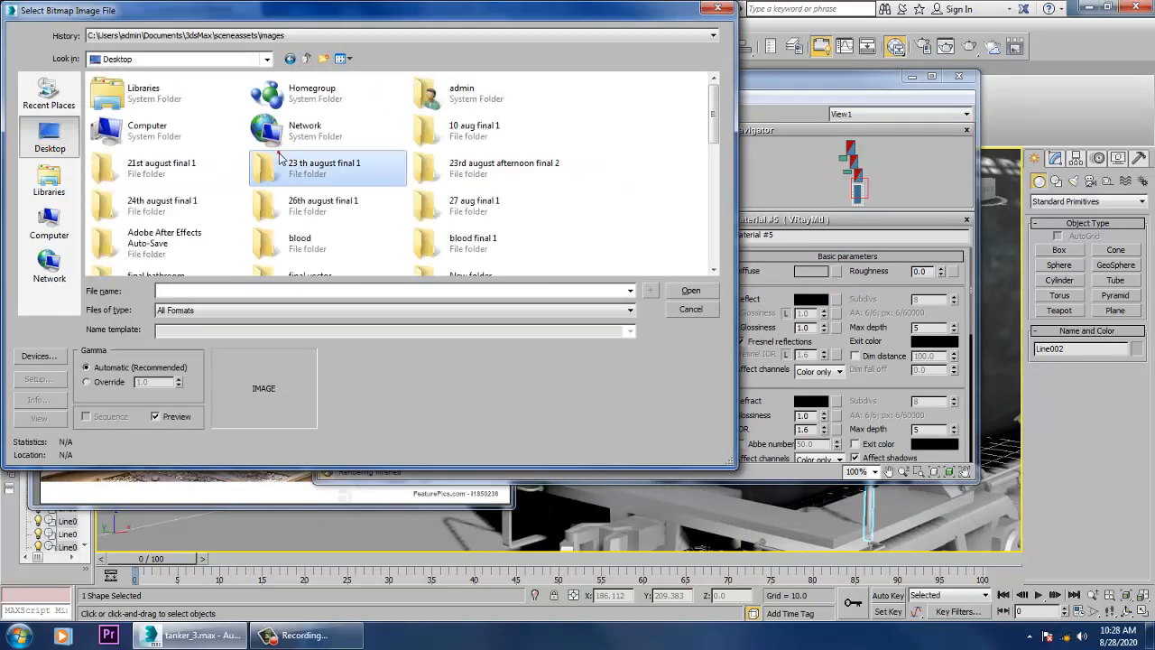
scroll(280, 161, "down", 5)
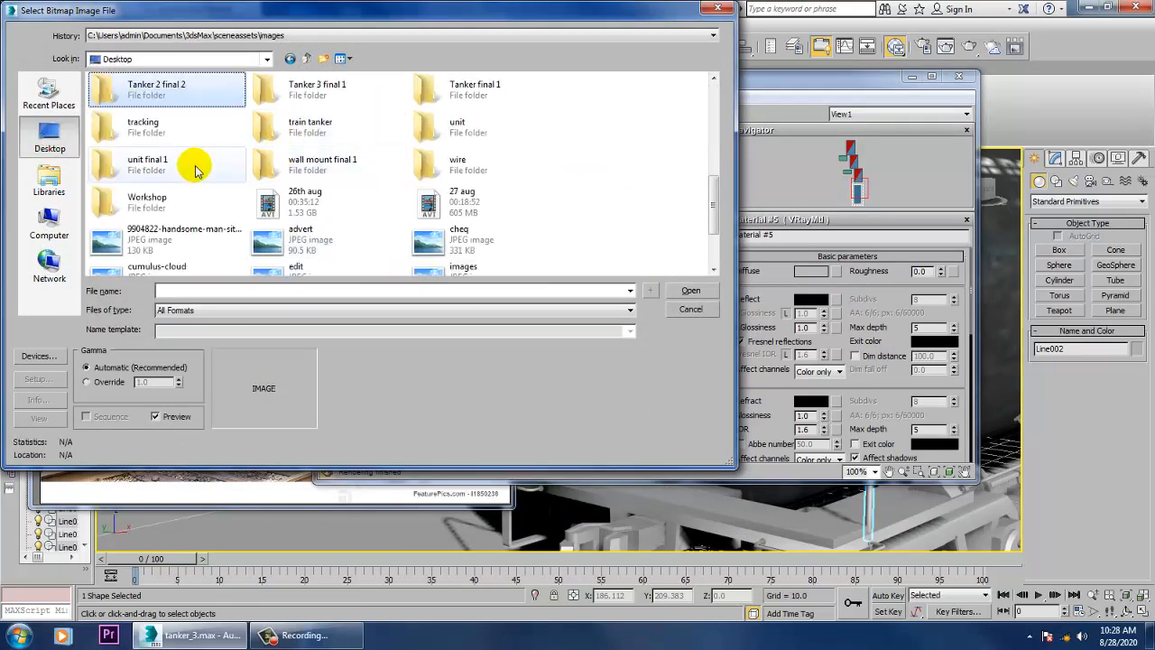
double_click(327, 133)
double_click(124, 124)
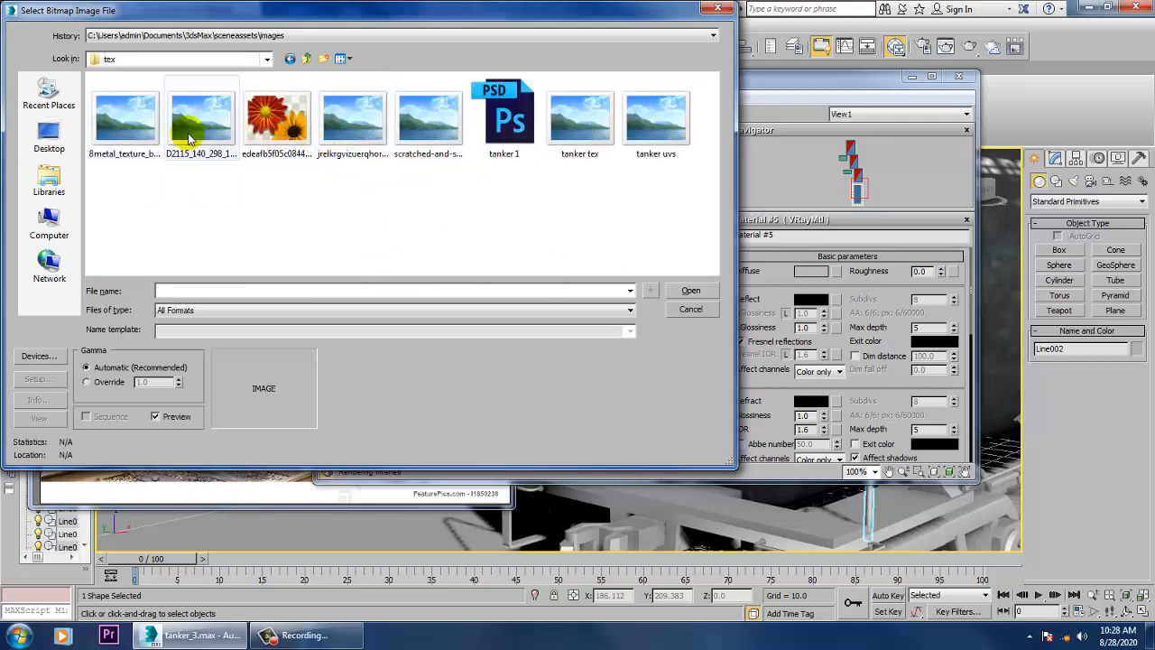
Step: Preview the textures in the tex folder and load edeafb5f05c0844a2c7fa93c538cbf94 as the diffuse bitmap
left_click(189, 136)
left_click(131, 122)
left_click(287, 125)
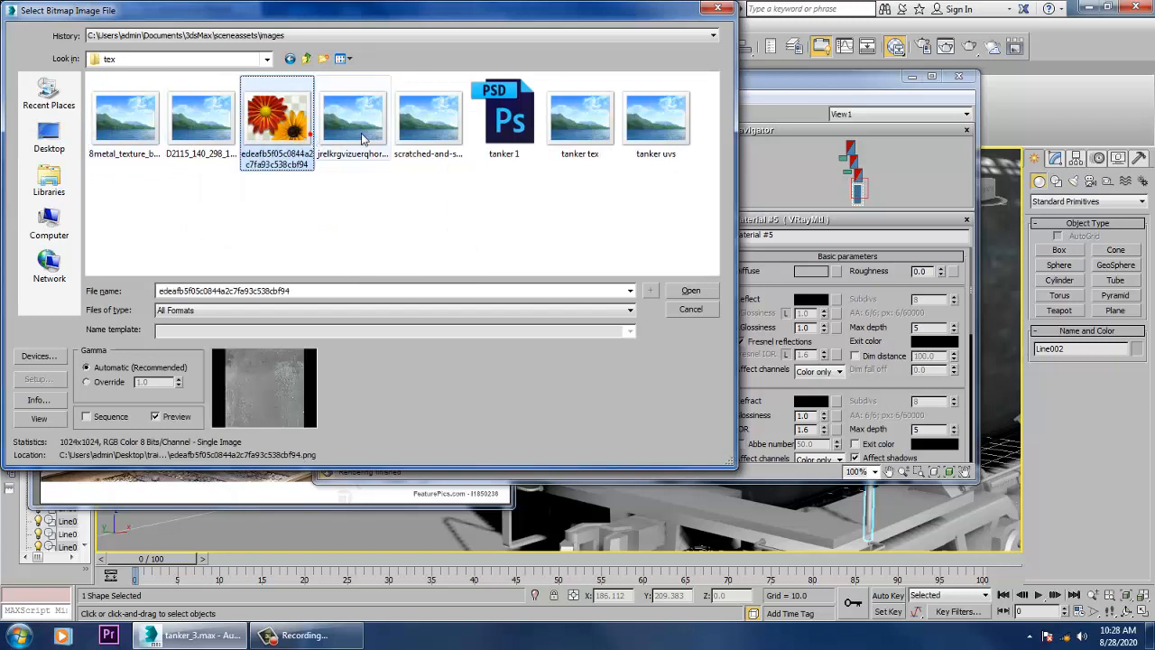
left_click(361, 131)
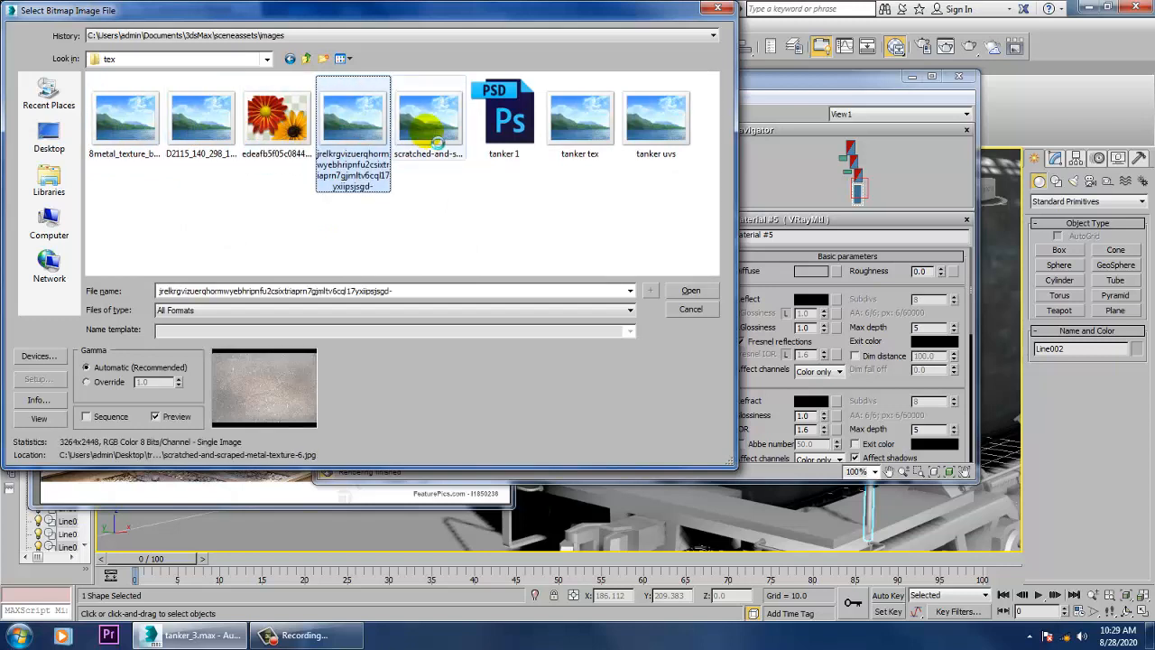
left_click(432, 137)
left_click(573, 124)
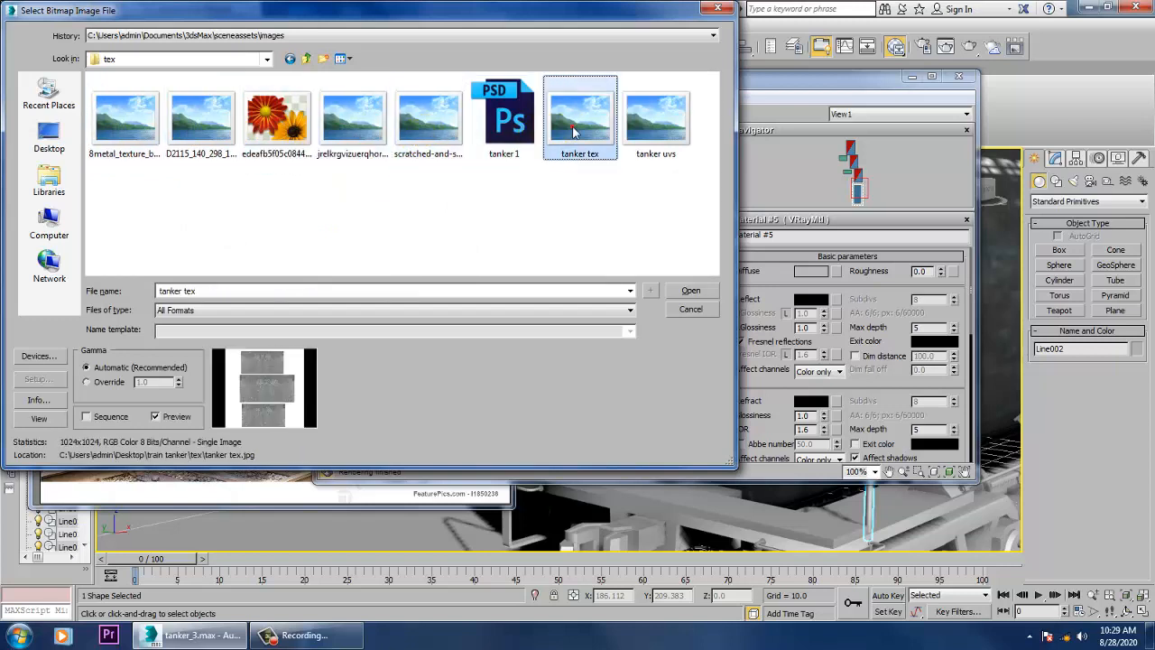
left_click(632, 131)
left_click(354, 133)
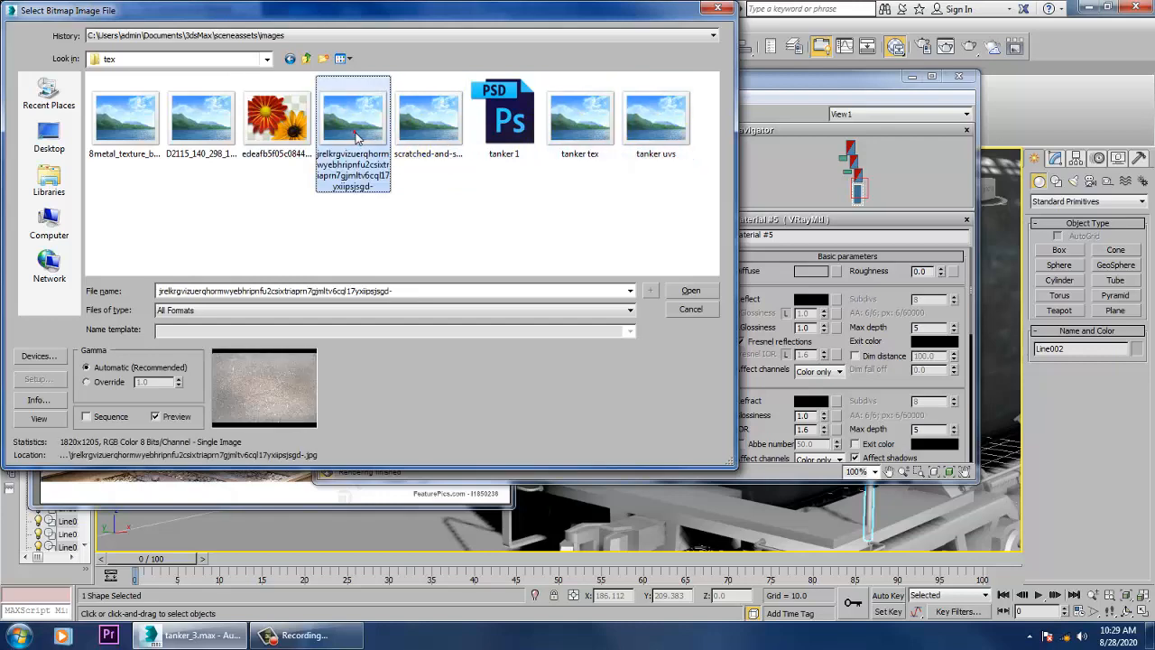
left_click(210, 127)
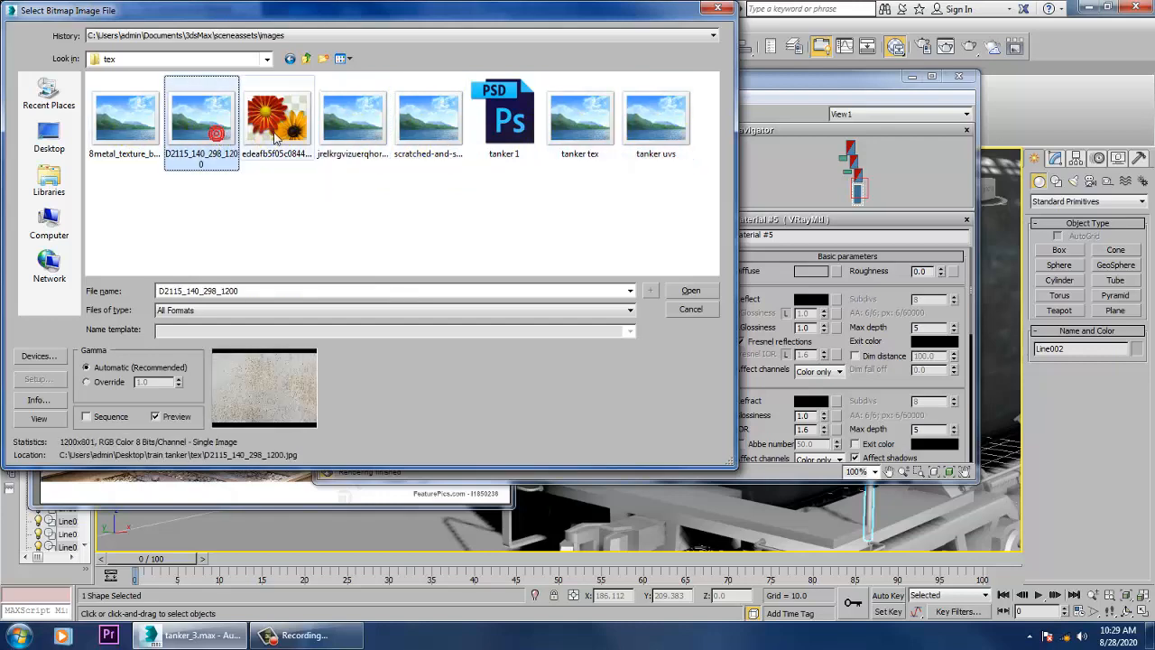
left_click(277, 136)
double_click(278, 135)
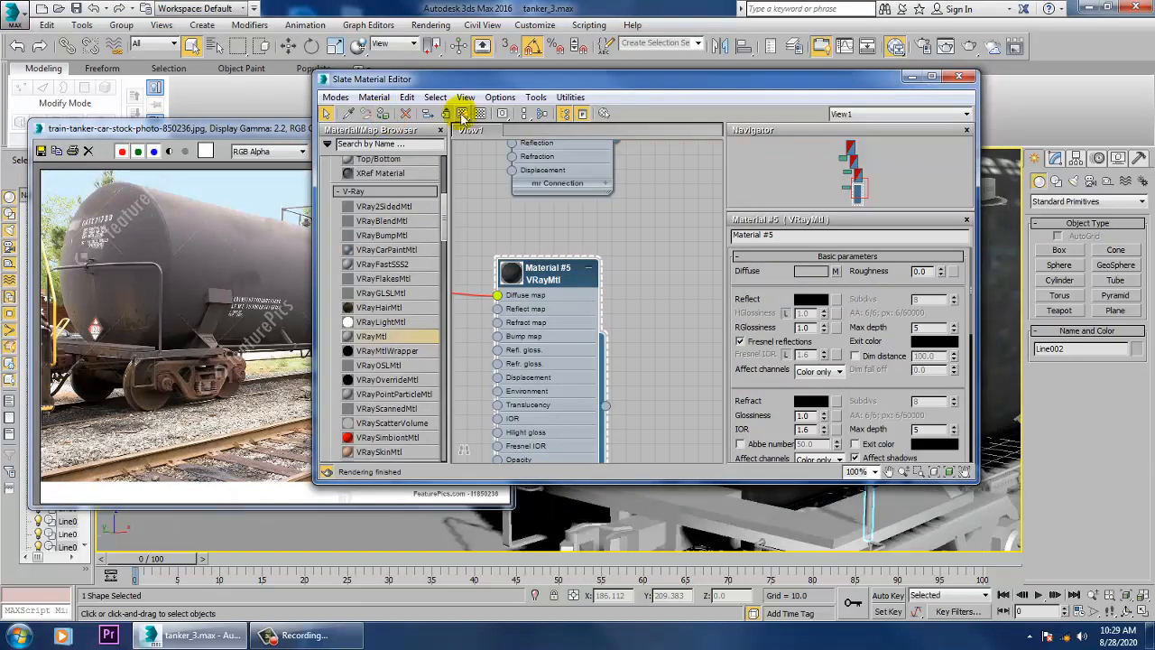
Step: Apply the textured VRayMtl to the handrail with its texture shown in the viewport, and minimize the material editor
left_click(912, 76)
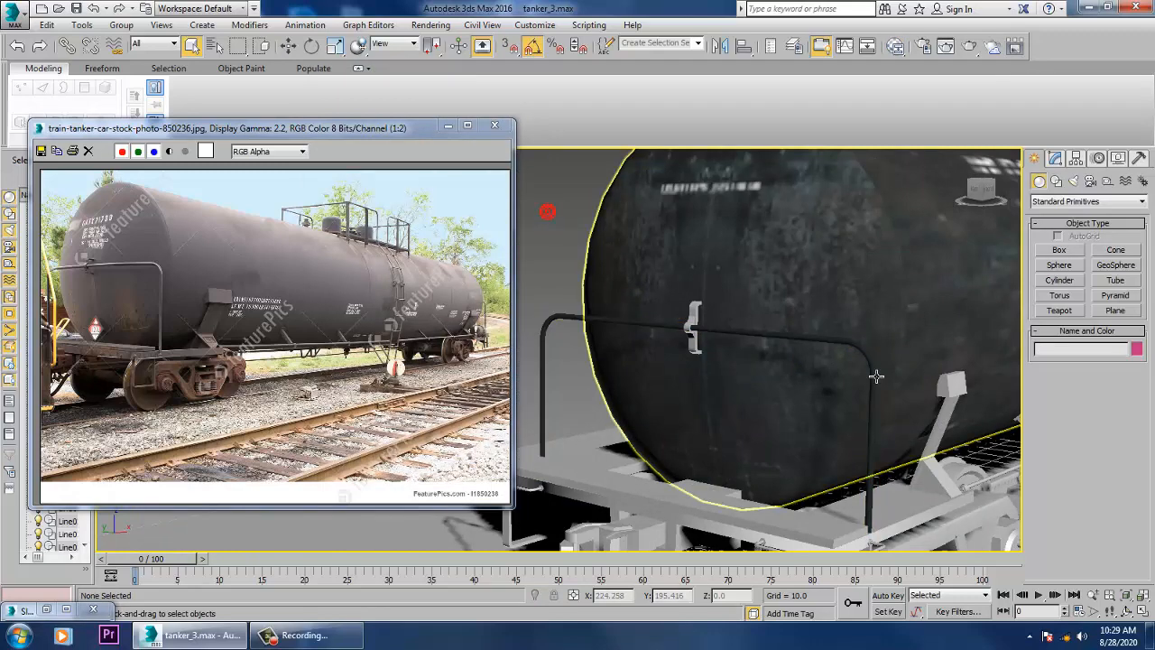
scroll(939, 404, "up", 5)
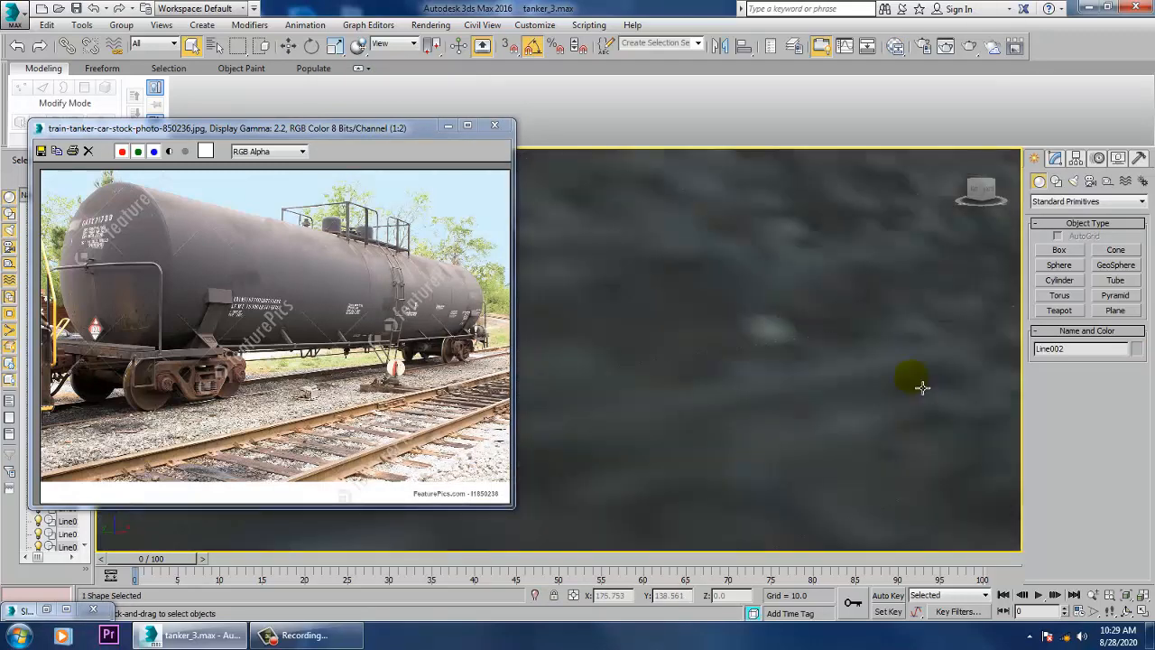
scroll(916, 388, "down", 5)
scroll(912, 390, "up", 3)
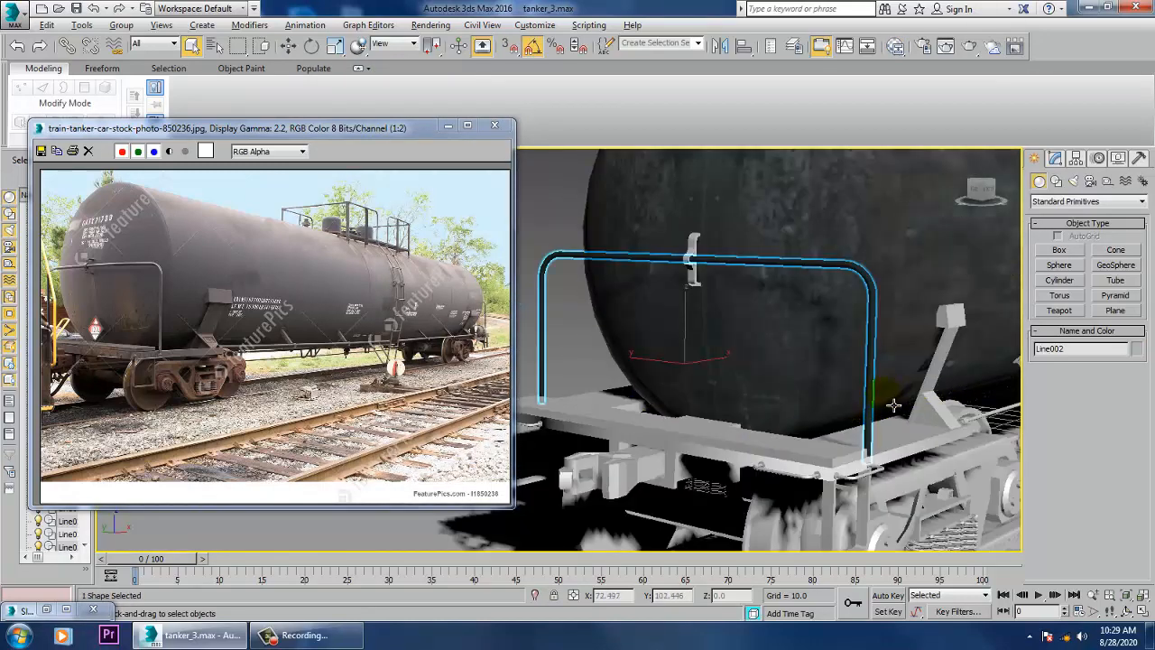
Step: Check the platform against the reference photo and apply the same textured VRayMtl to the end platform beneath the handrail
left_click(903, 452)
middle_click_drag(903, 452, 879, 467, "alt")
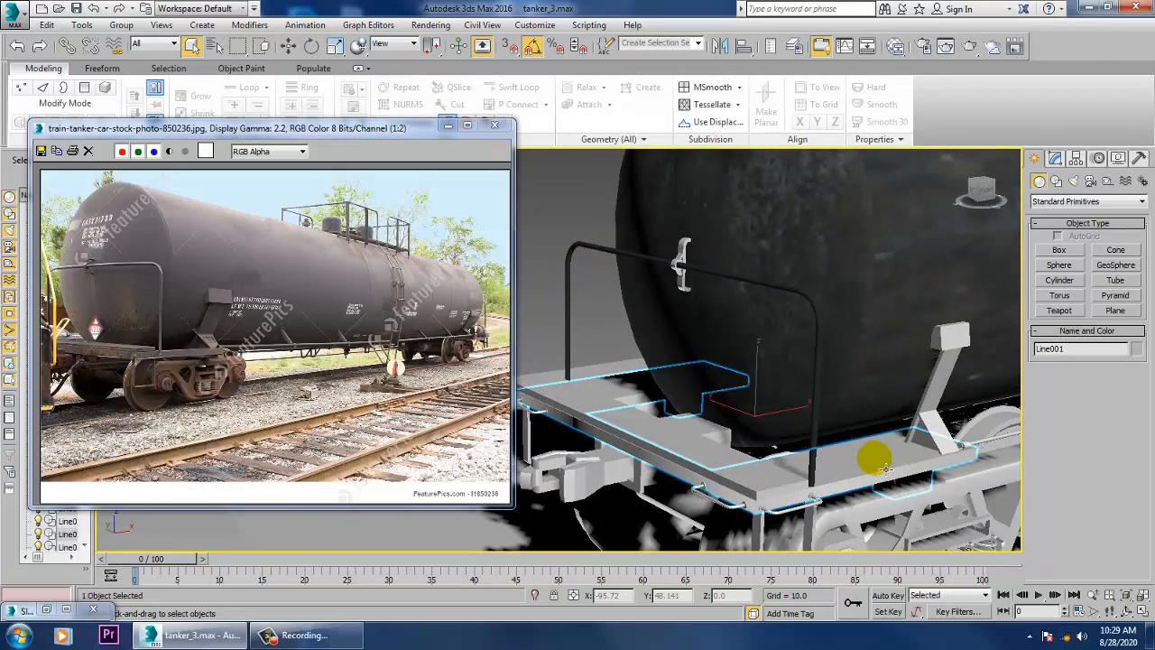
left_click(192, 414)
scroll(180, 391, "up", 1)
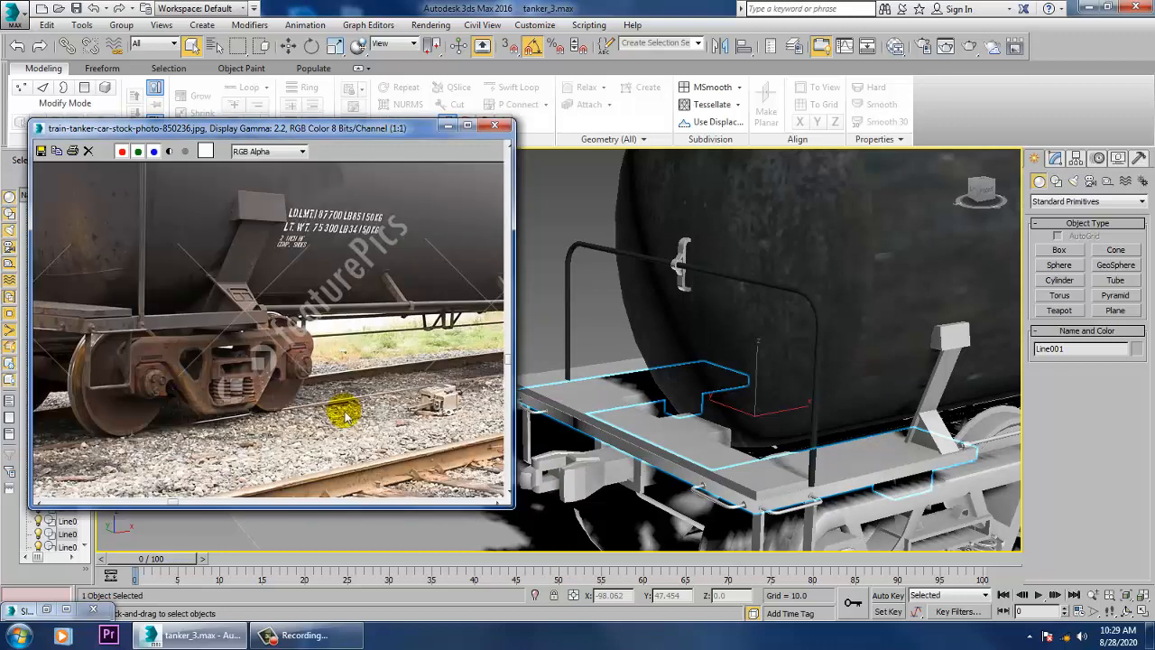
scroll(271, 332, "down", 2)
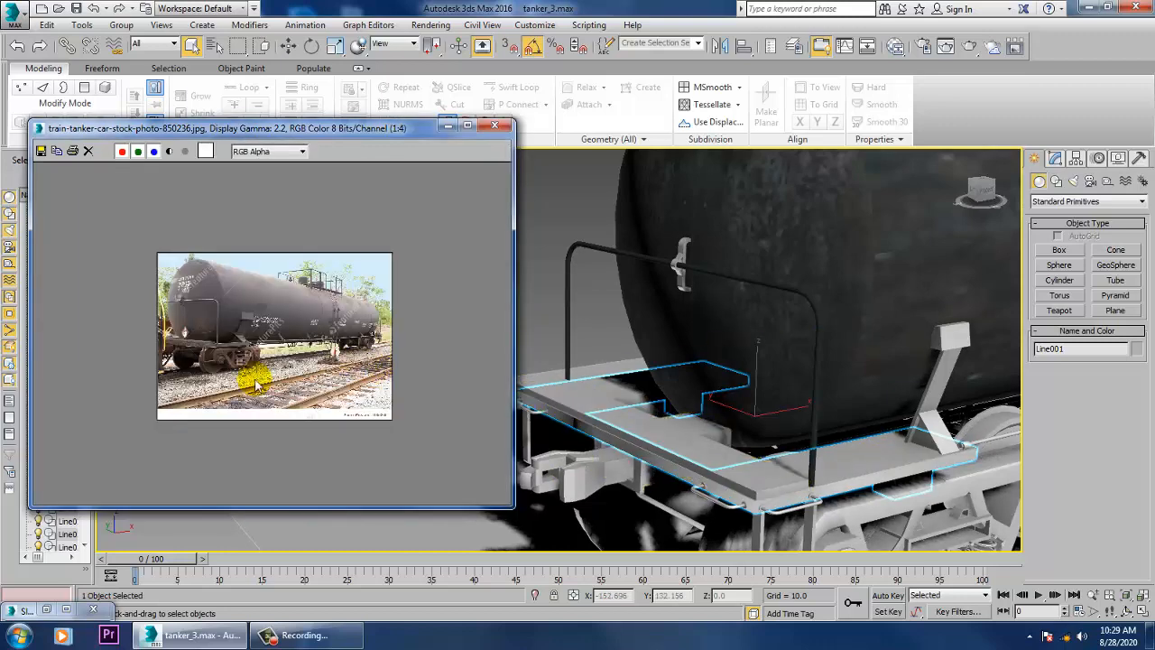
scroll(250, 374, "up", 1)
left_click(920, 457)
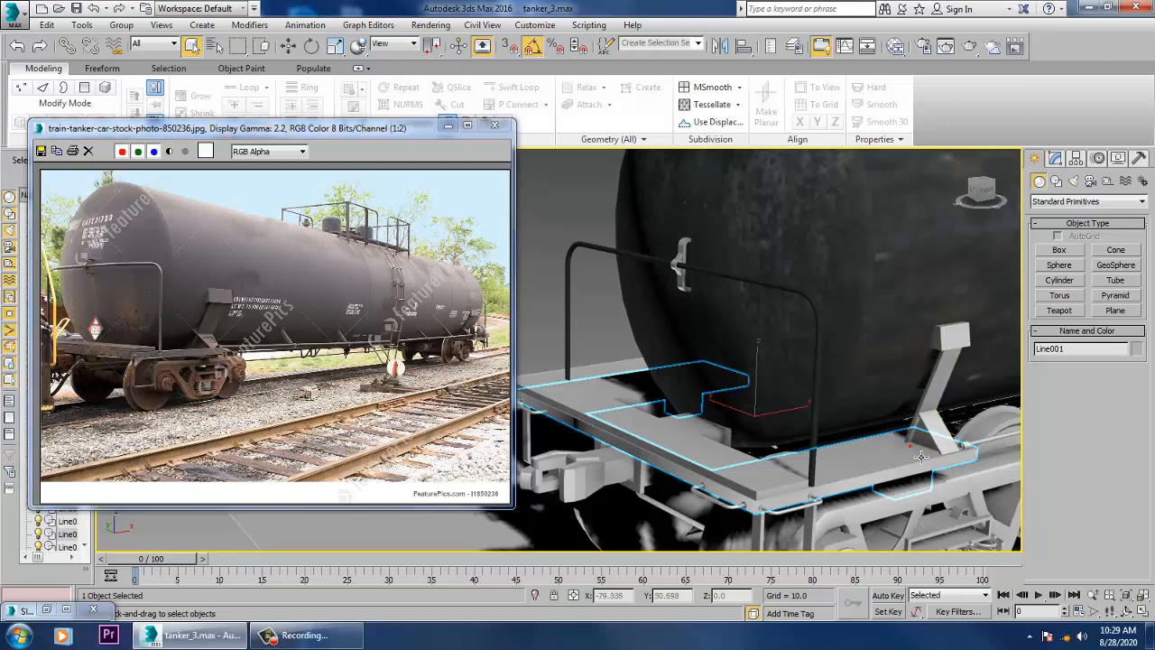
mouse_move(902, 476)
middle_mouse_down("alt")
mouse_move(870, 464)
mouse_move(947, 470)
mouse_move(895, 489)
middle_mouse_up("alt")
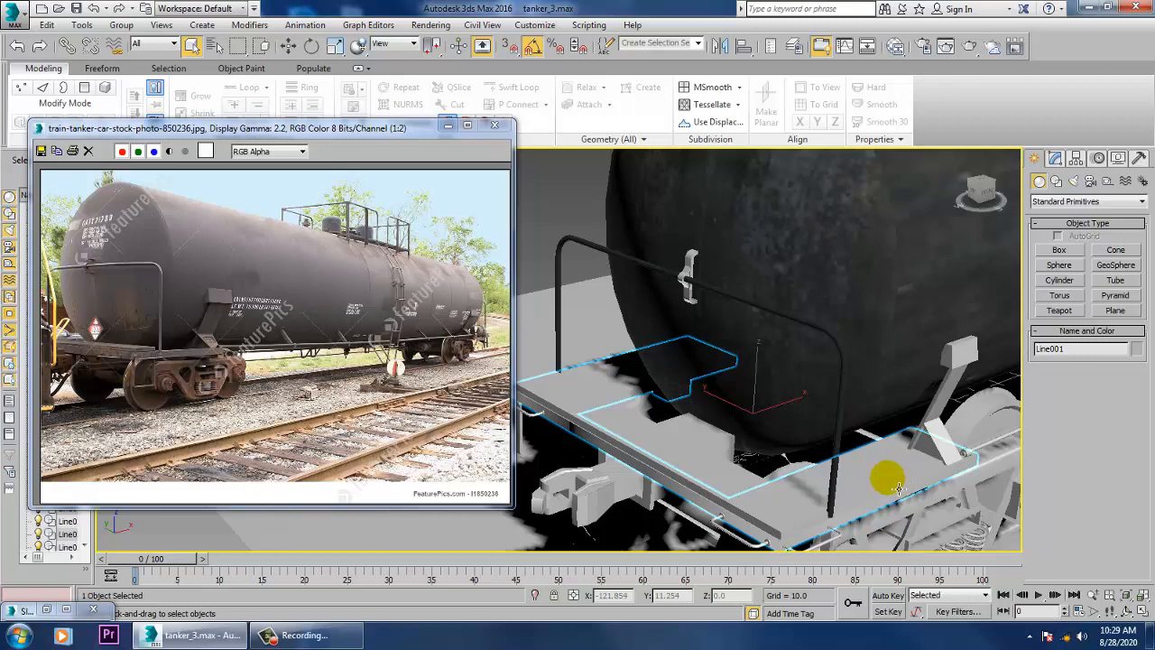
key("m")
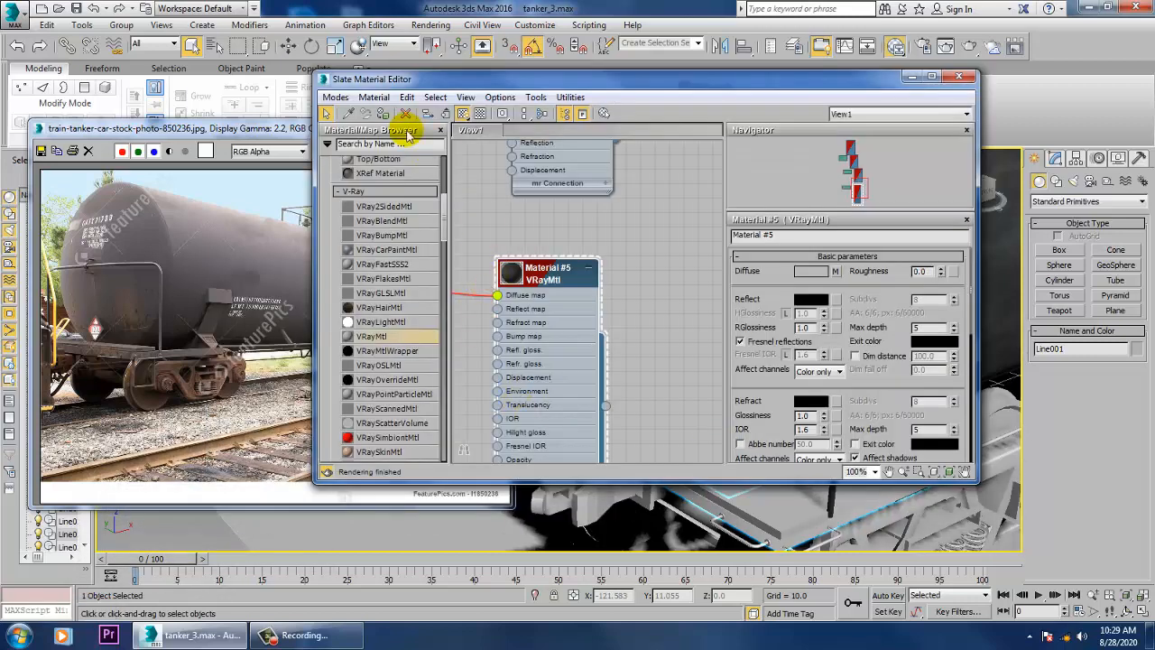
left_click(910, 78)
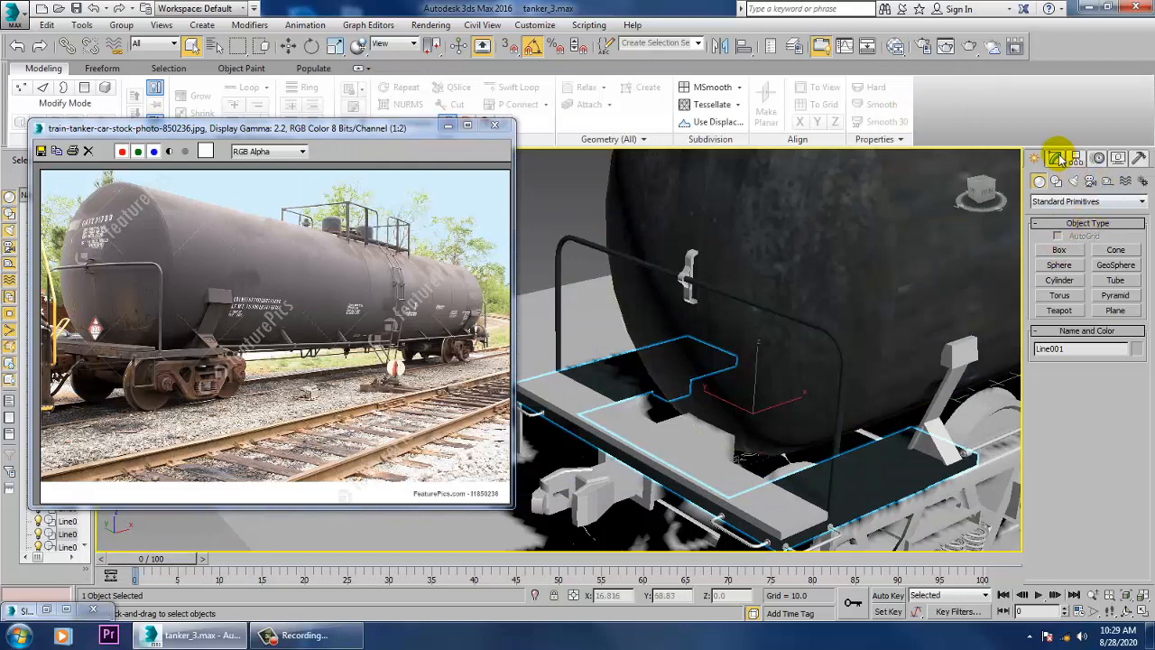
Step: Add a UVW Map modifier to the end platform and set its mapping to Box
left_click(1058, 159)
left_click(1142, 198)
key("u")
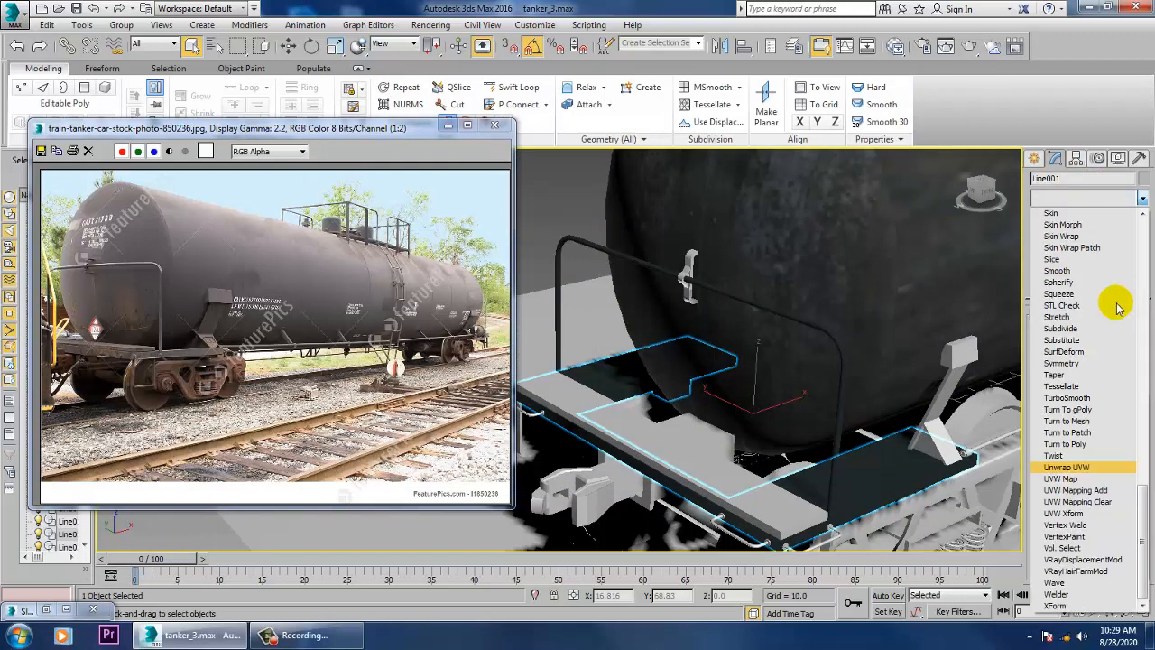
left_click(1093, 479)
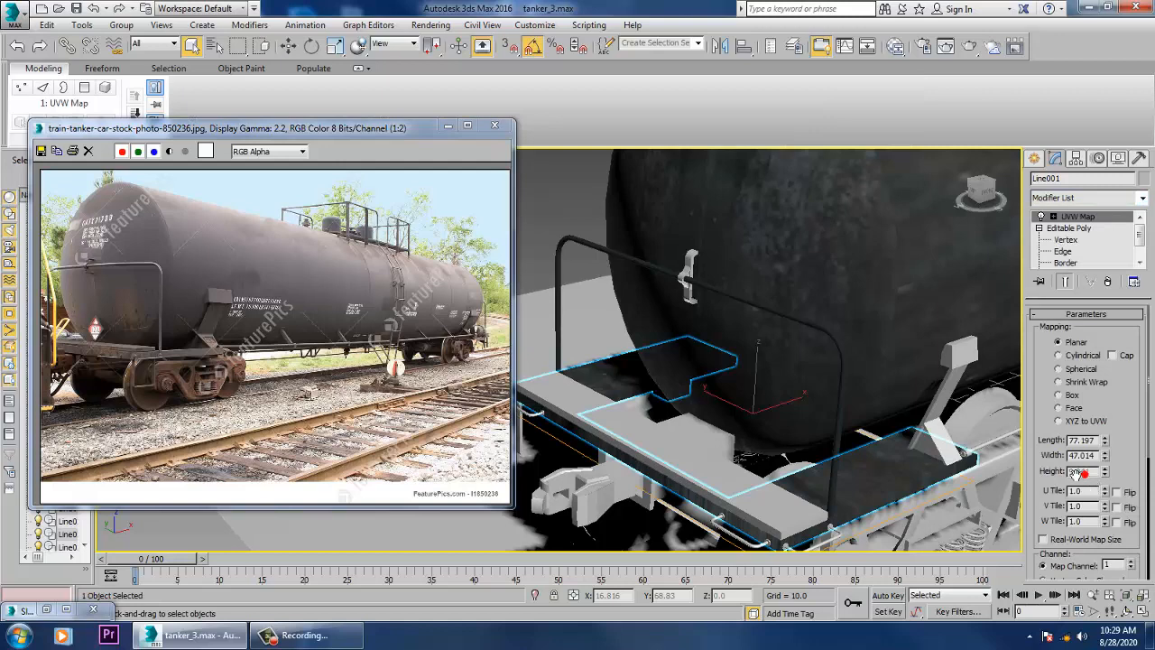
left_click(1059, 395)
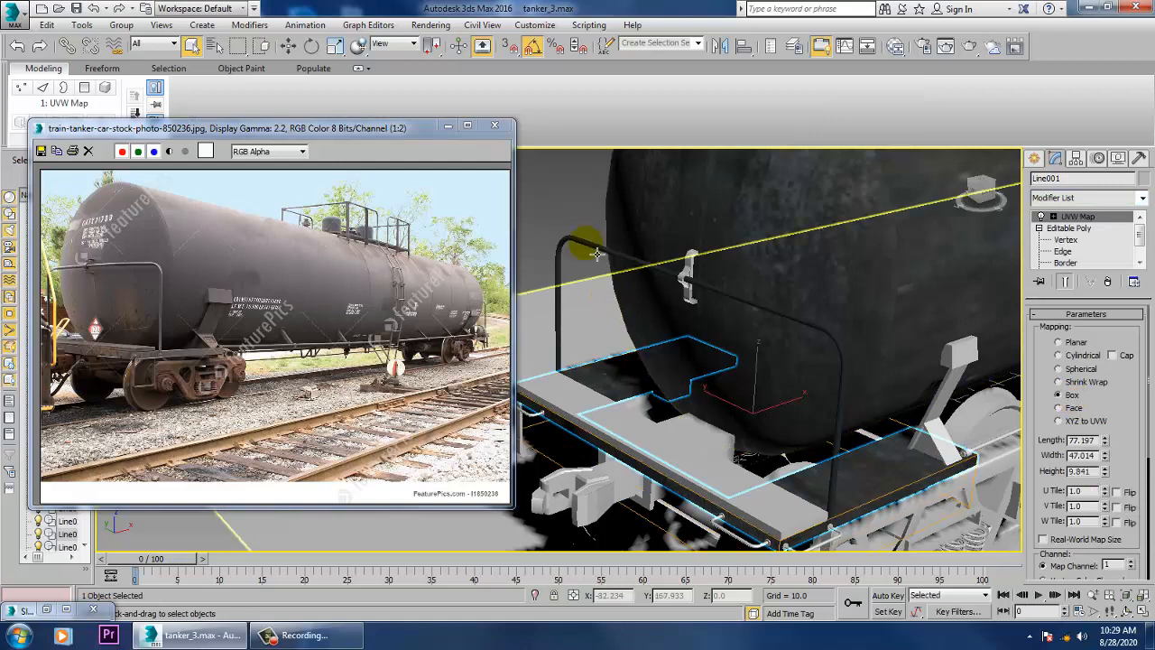
Step: Apply the same textured VRayMtl to the light grey end beam across the front of the platform
left_click(563, 195)
middle_click_drag(747, 379, 825, 439, "alt")
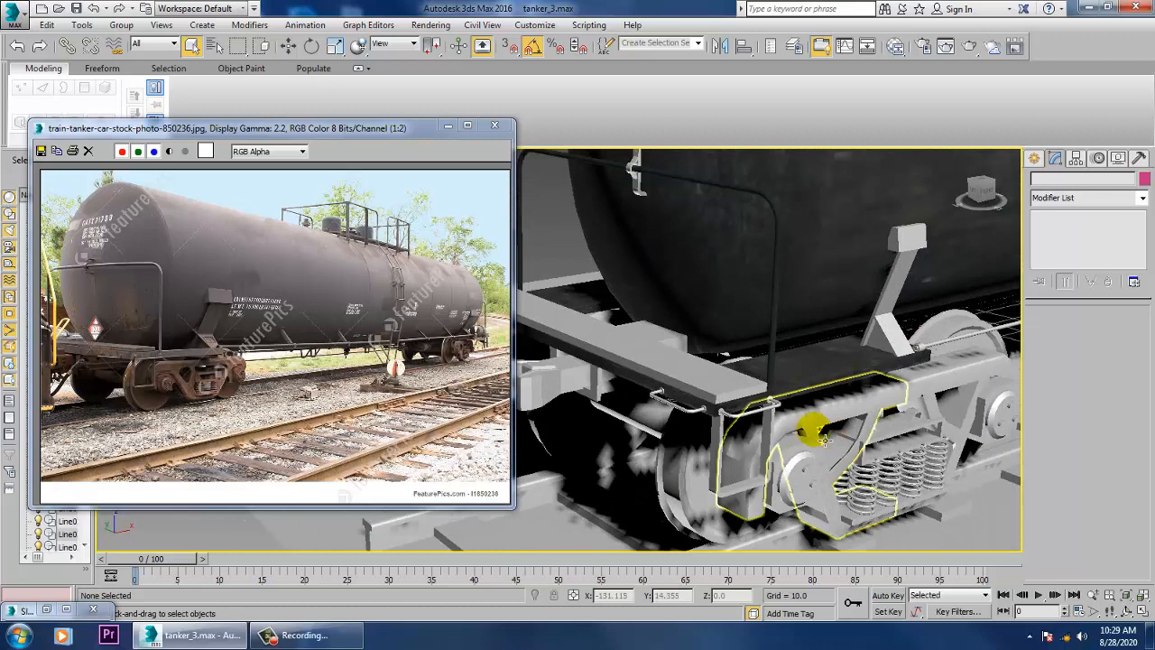
left_click(713, 380)
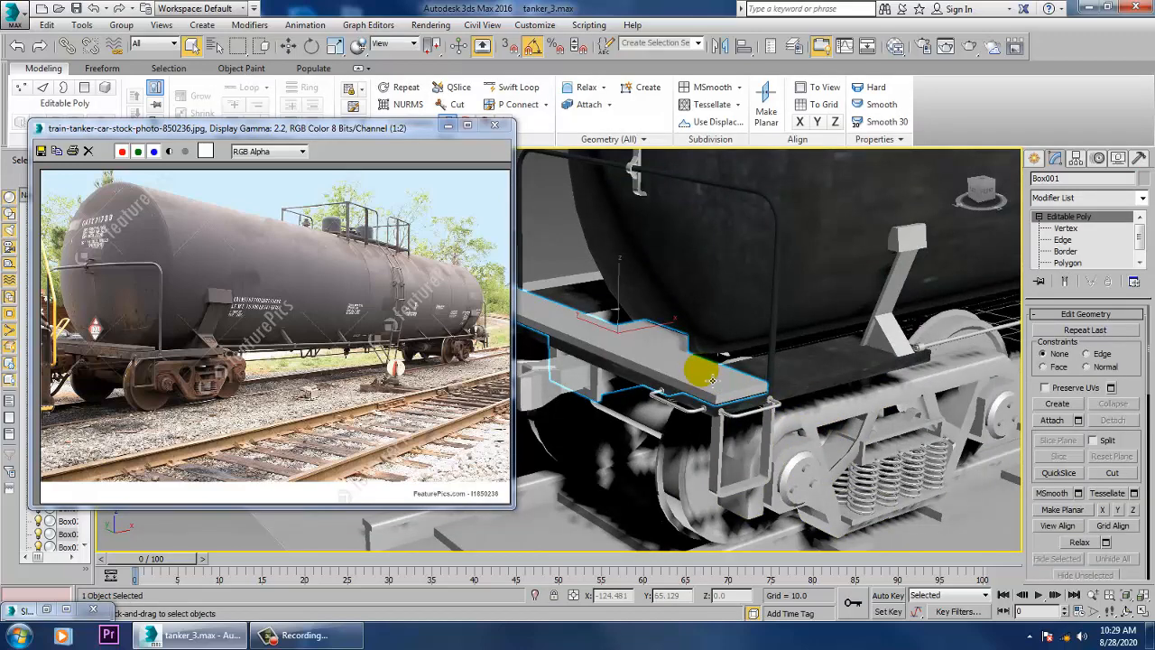
key("m")
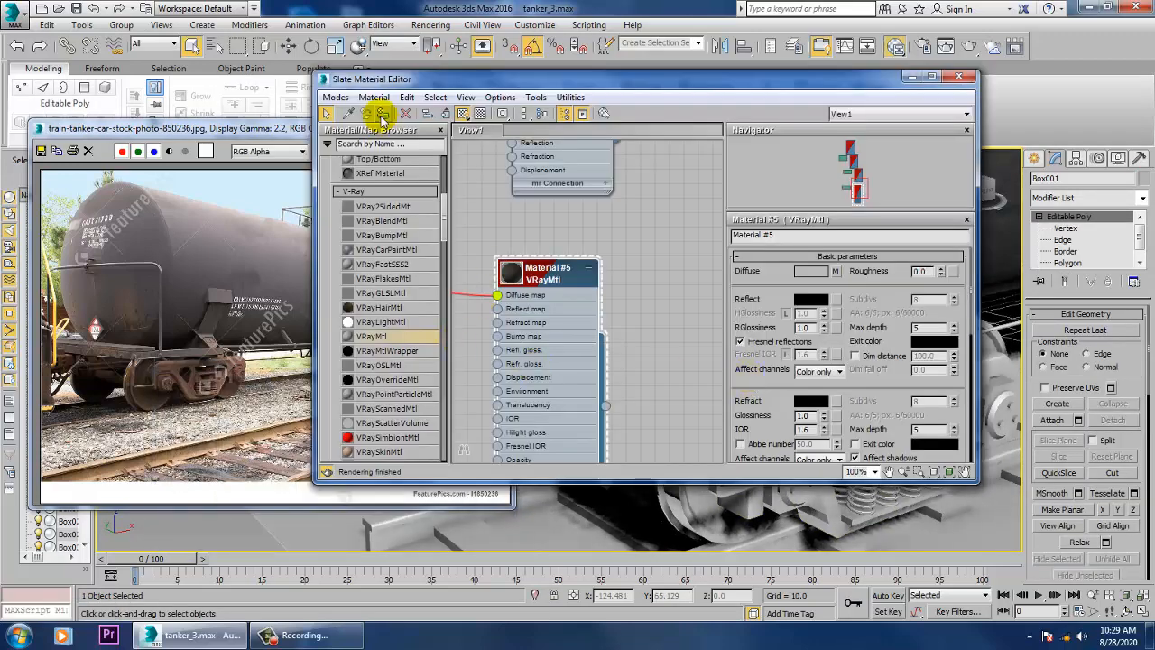
left_click(382, 116)
left_click(959, 76)
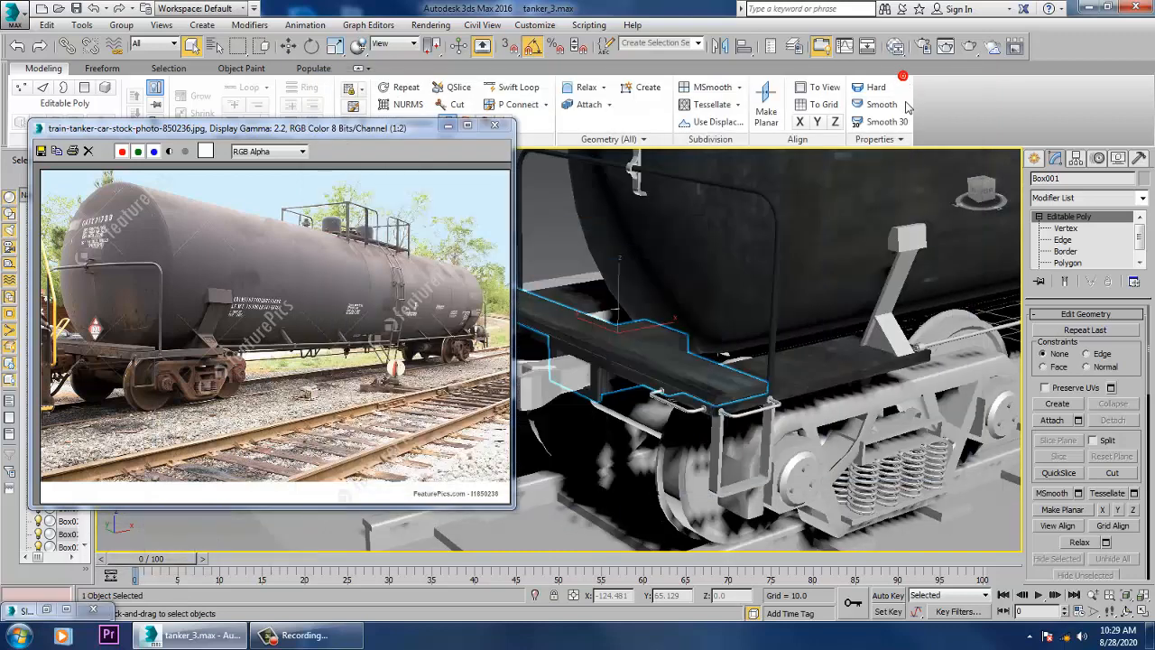
Step: Add a UVW Map modifier to the end beam with Box mapping and set the mapping height to 15.347
left_click(1111, 199)
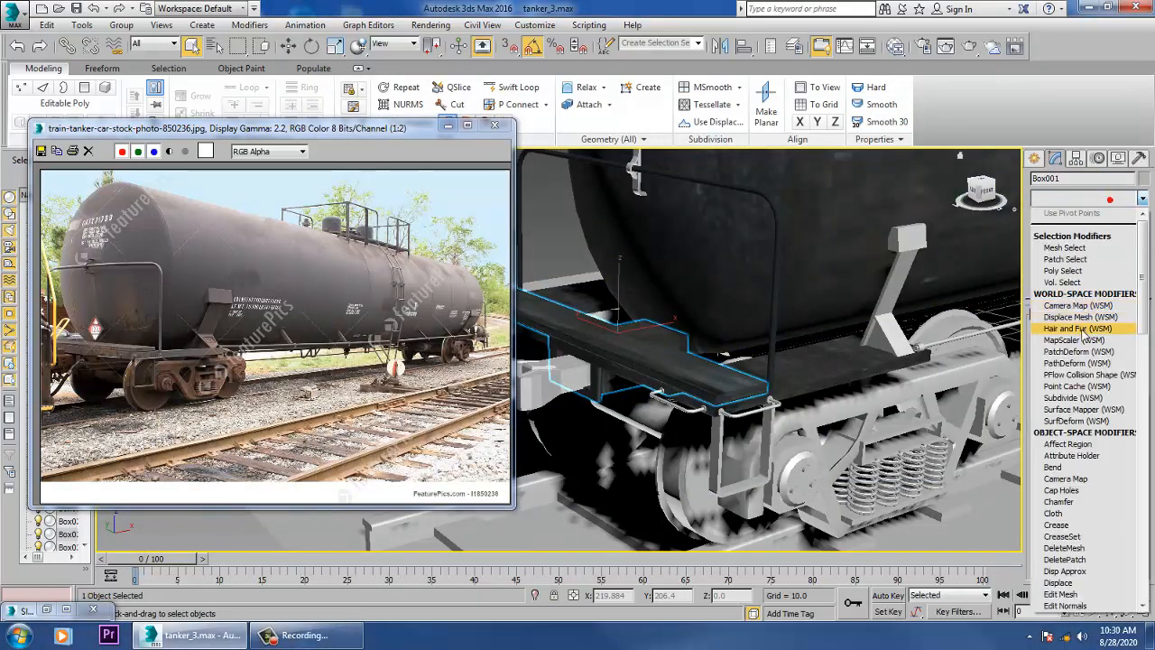
key("u")
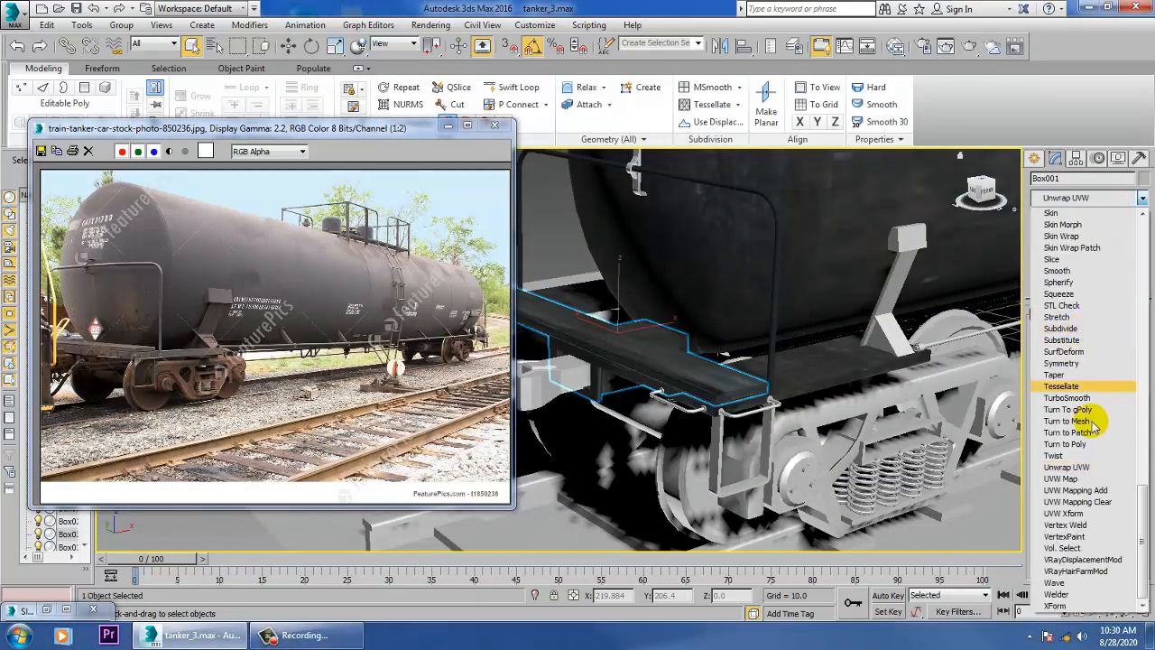
left_click(1078, 478)
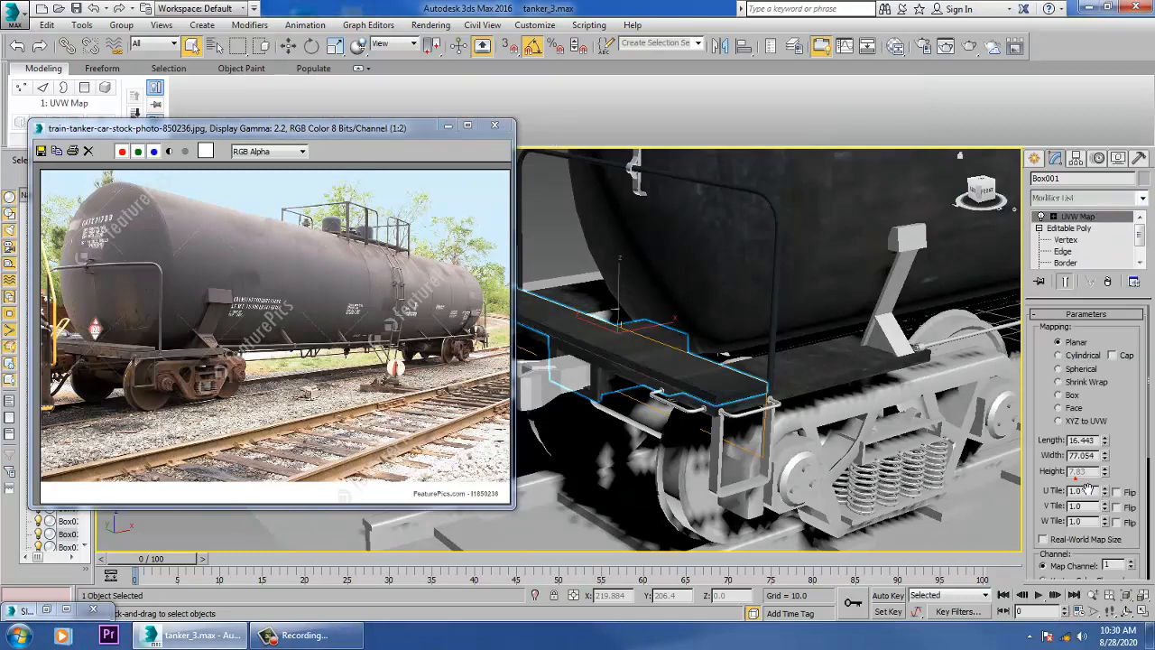
left_click(1068, 400)
middle_click_drag(846, 363, 838, 386, "alt")
scroll(889, 406, "down", 5)
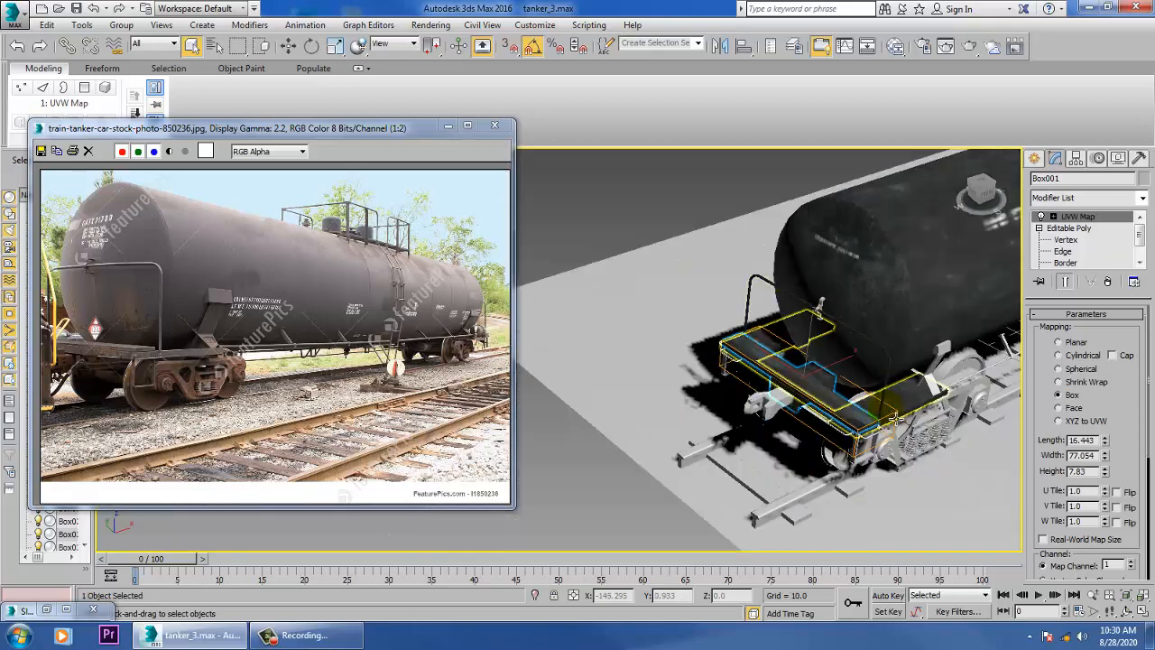
scroll(892, 411, "up", 3)
left_click_drag(1105, 472, 1103, 399)
Step: Apply the same textured VRayMtl to the angled tank support above the bogie and the small block at its upper end
middle_click_drag(811, 422, 776, 390, "alt")
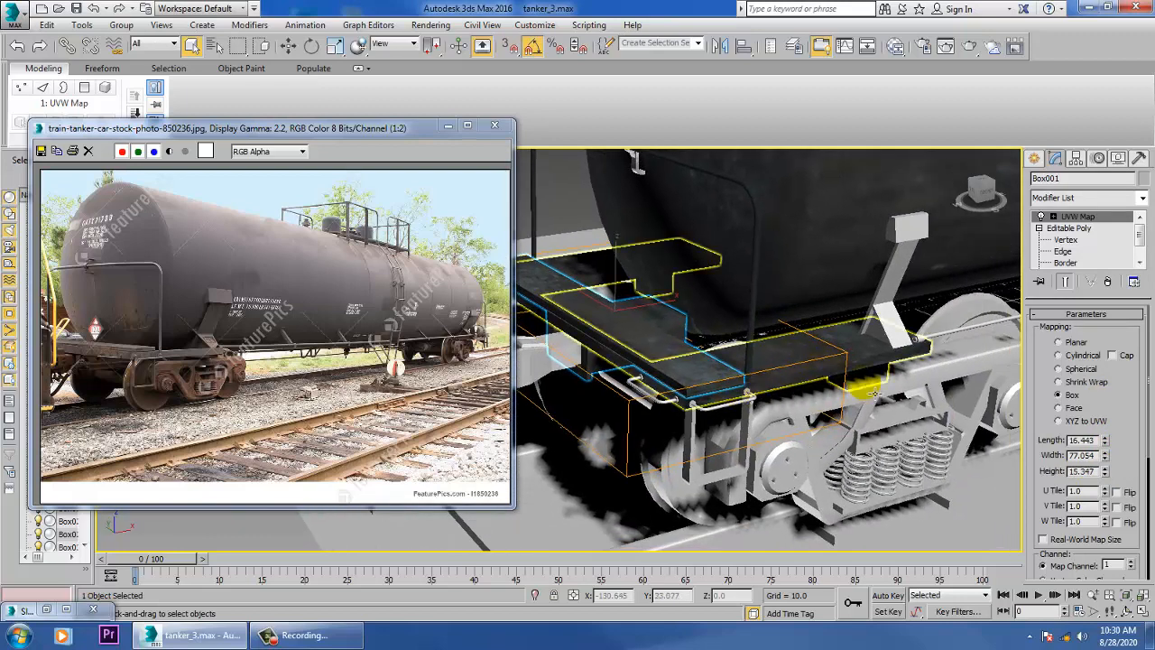
middle_click_drag(864, 390, 812, 352, "alt")
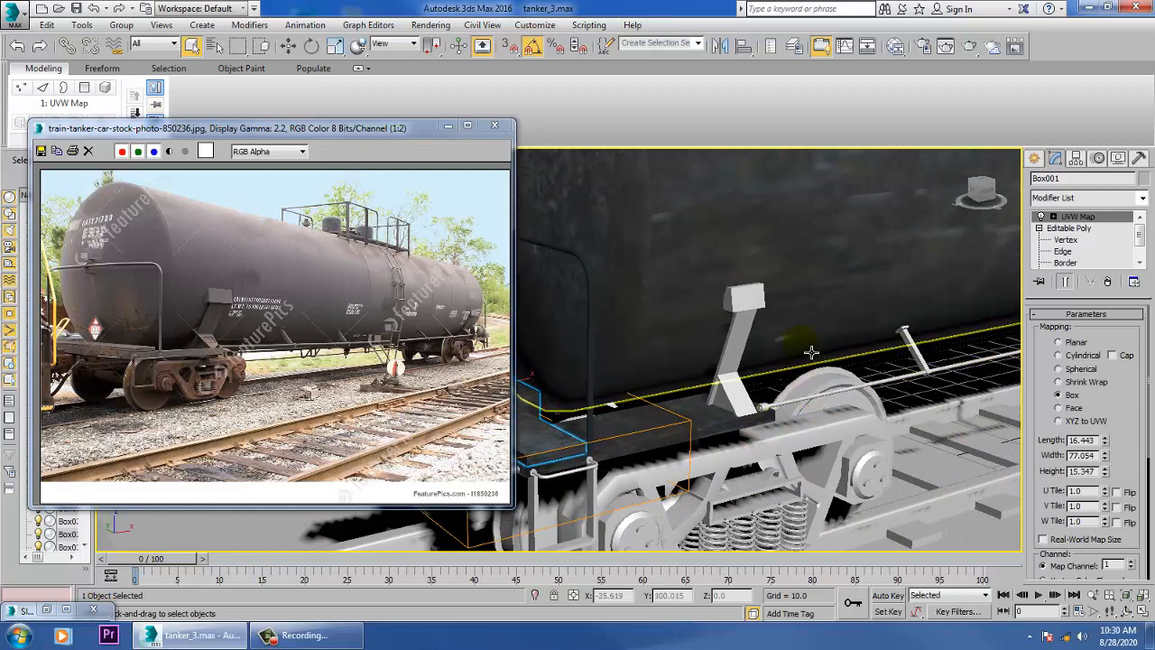
left_click(743, 363)
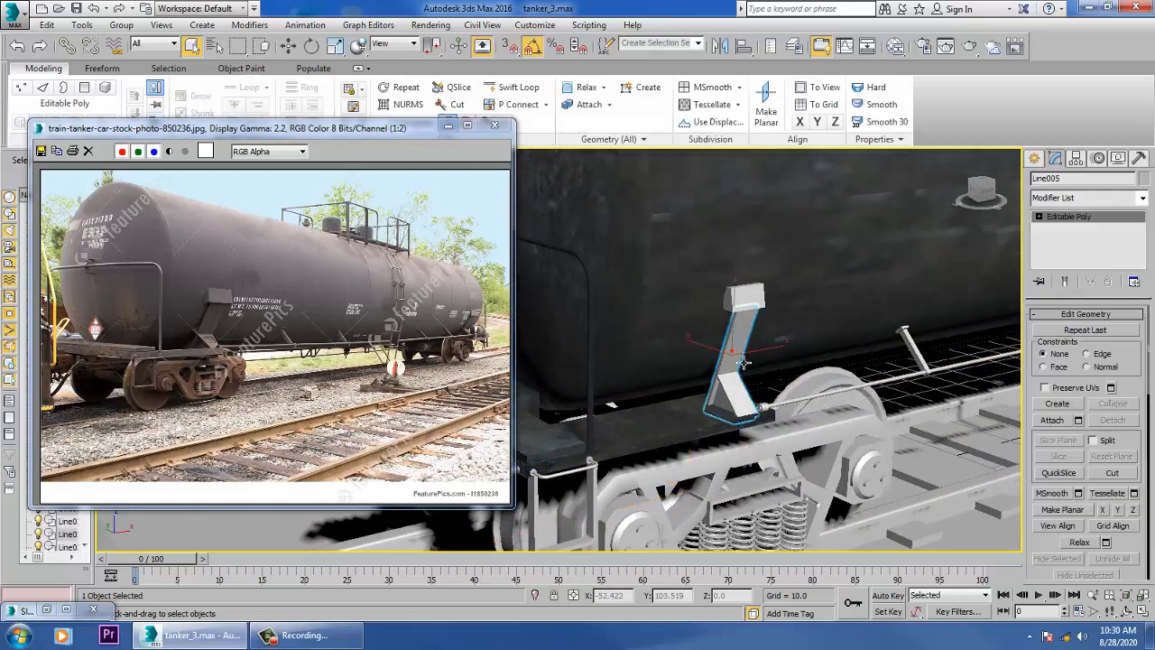
left_click(759, 304, "ctrl")
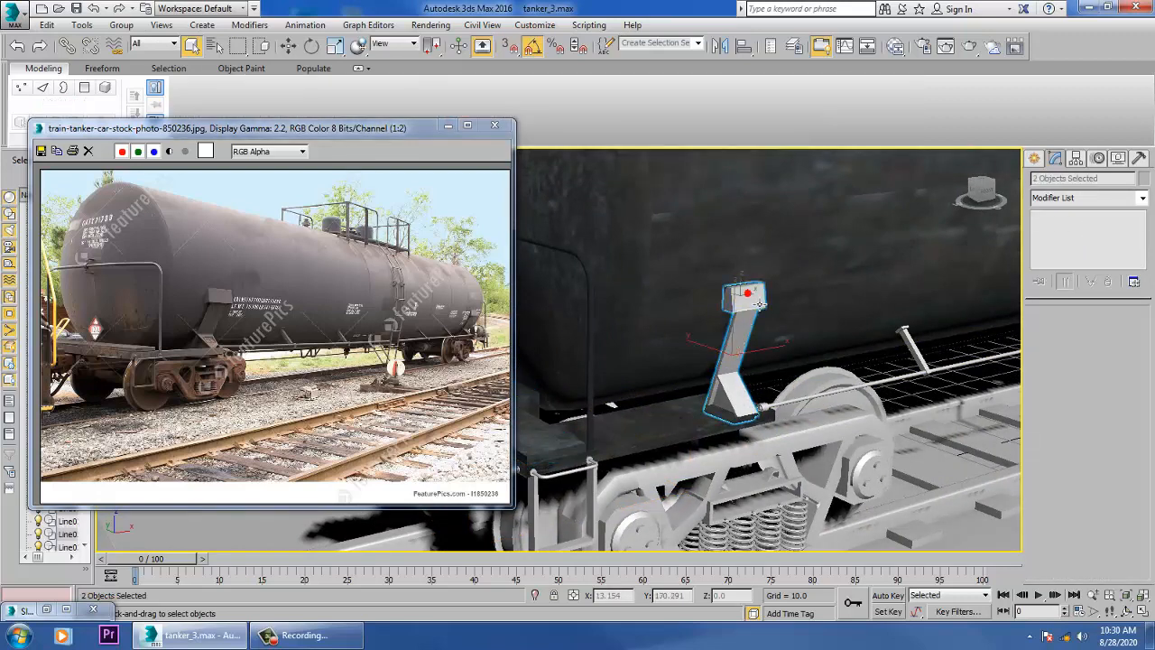
key("m")
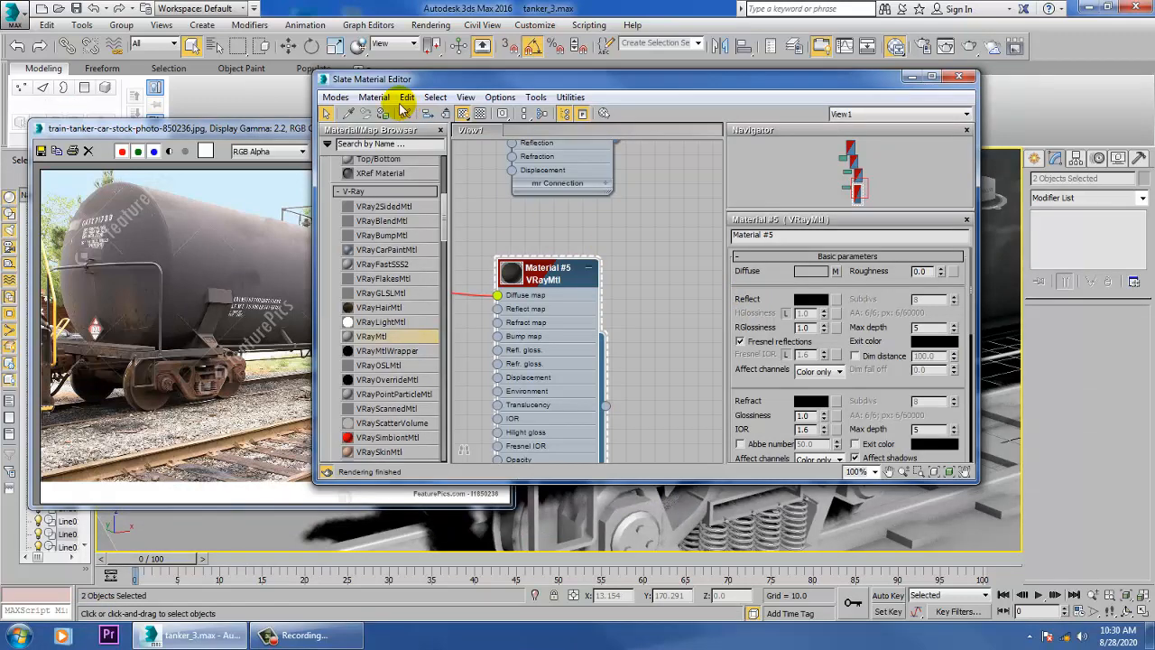
left_click(384, 112)
left_click(911, 78)
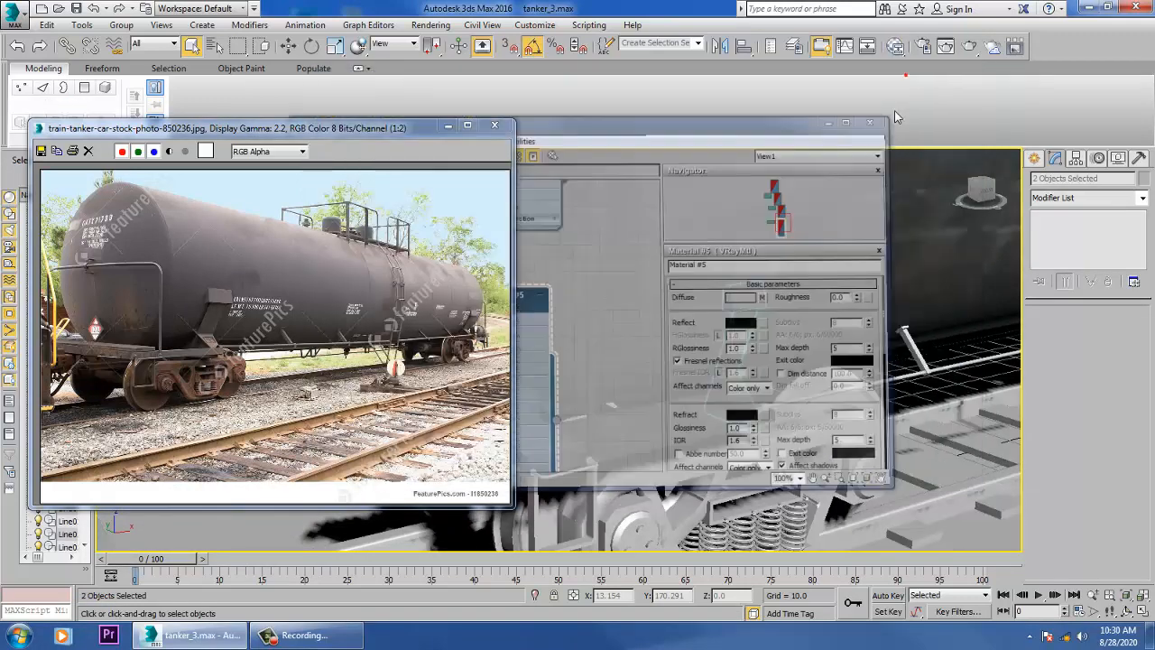
Step: Add a UVW Map modifier to the angled tank support alone and set its mapping to Box
left_click(755, 387)
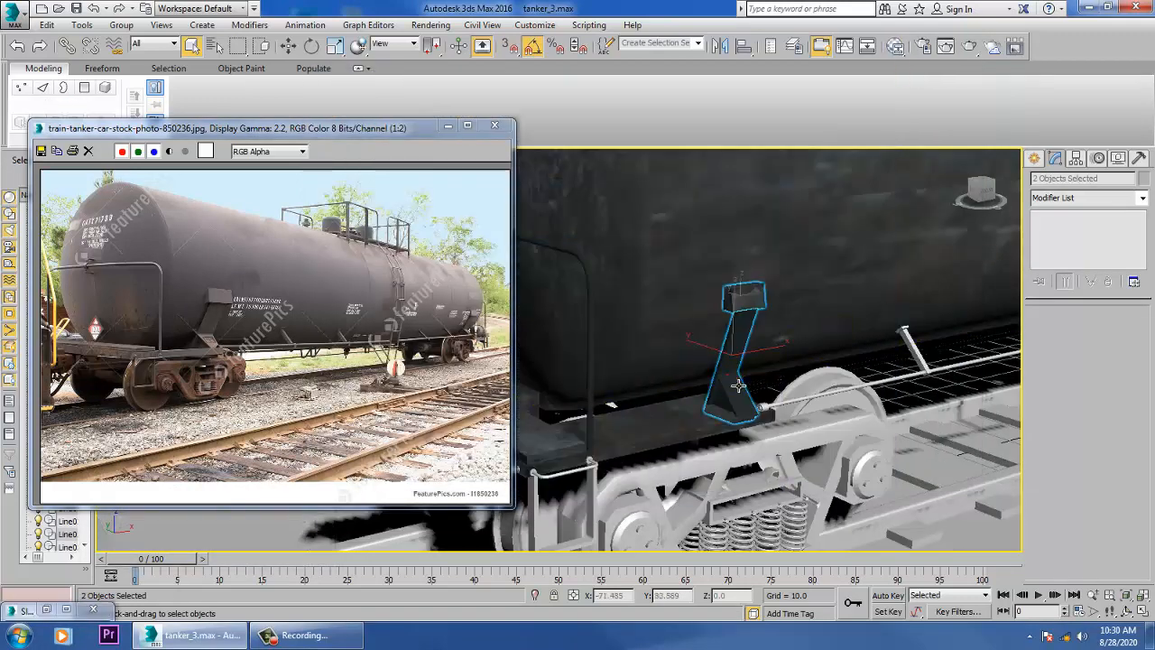
left_click(1144, 199)
scroll(1074, 406, "down", 10)
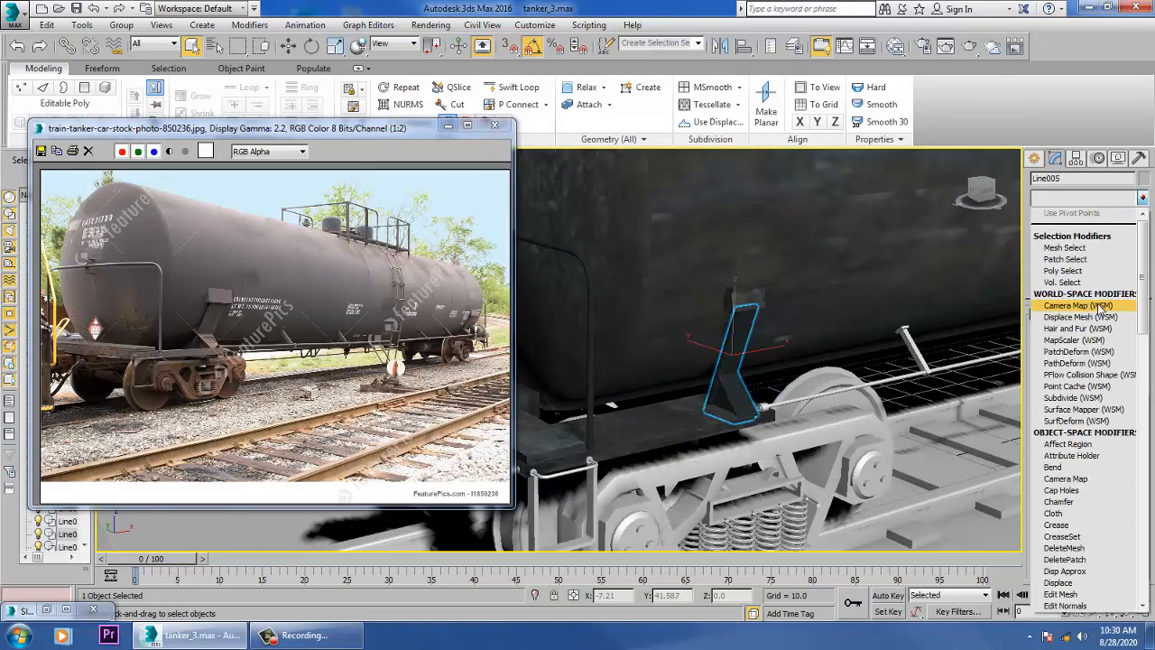
left_click(1065, 478)
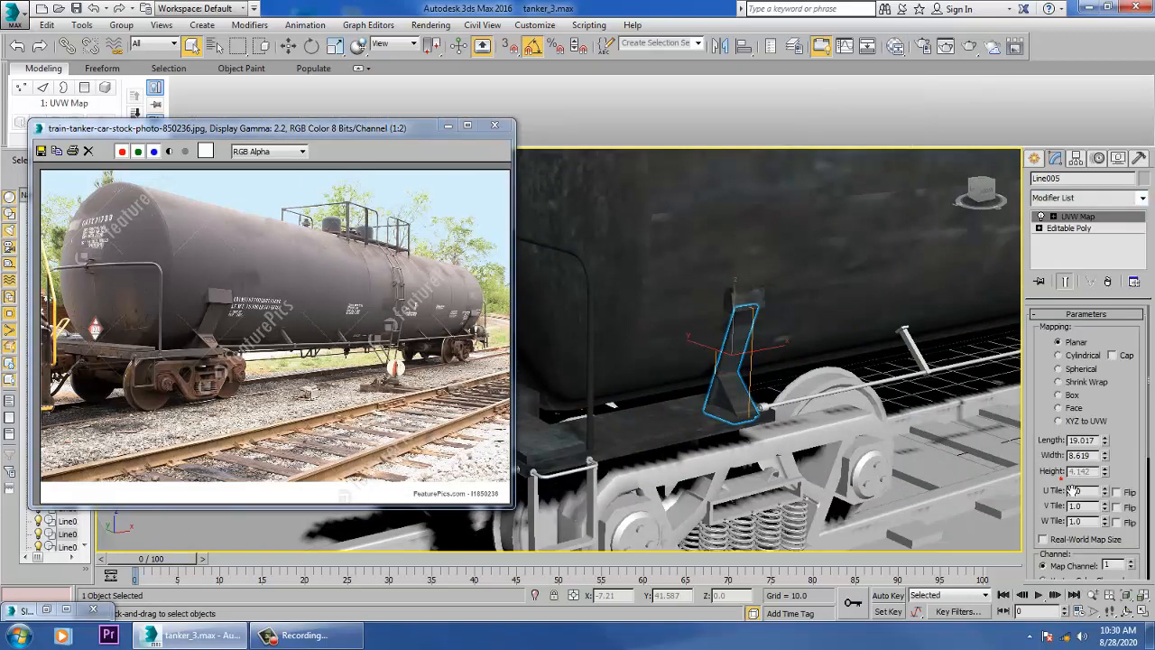
left_click(1067, 395)
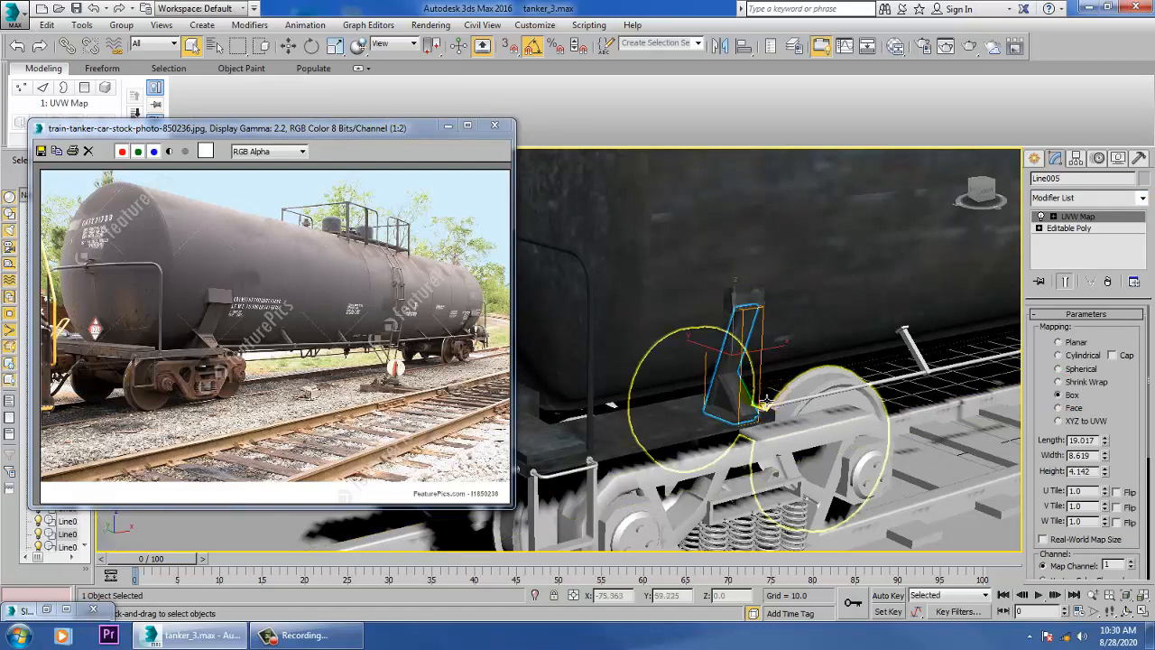
Step: Set the angled support's box mapping height to 10.976
scroll(765, 404, "up", 5)
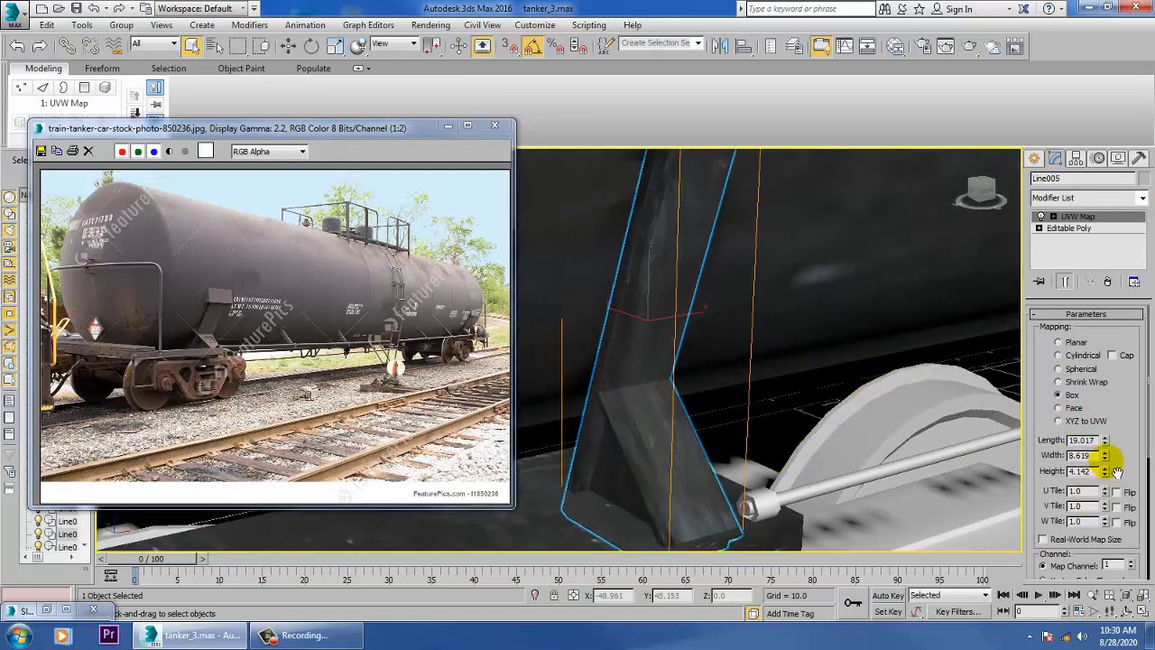
left_click_drag(1105, 440, 1113, 398)
right_click(1113, 399)
left_click_drag(1106, 473, 1094, 353)
scroll(740, 391, "down", 3)
Step: Add a UVW Map modifier with Box mapping to the small block at the upper end of the angled support
middle_click_drag(740, 393, 741, 447)
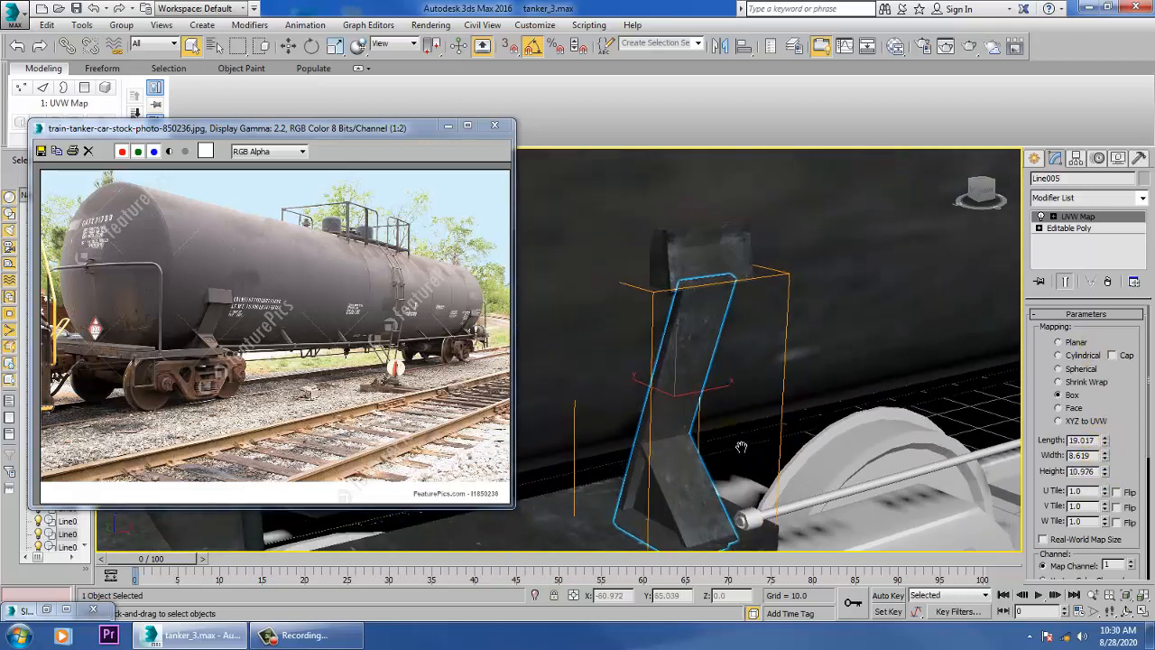
left_click(701, 267)
left_click(1144, 198)
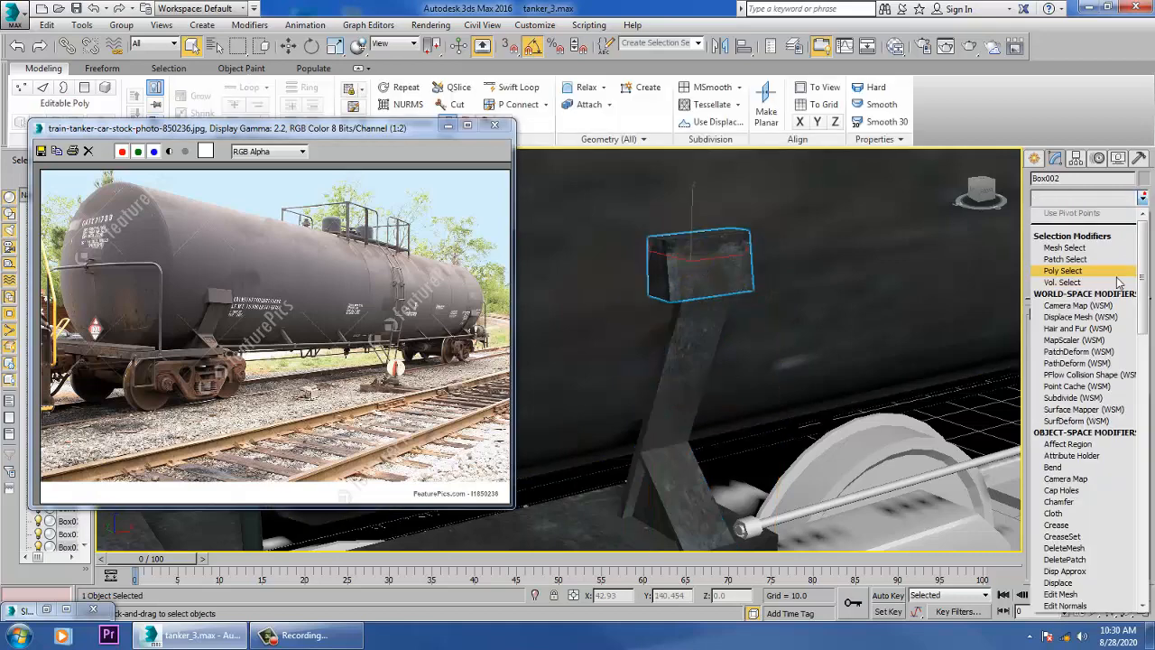
key("u")
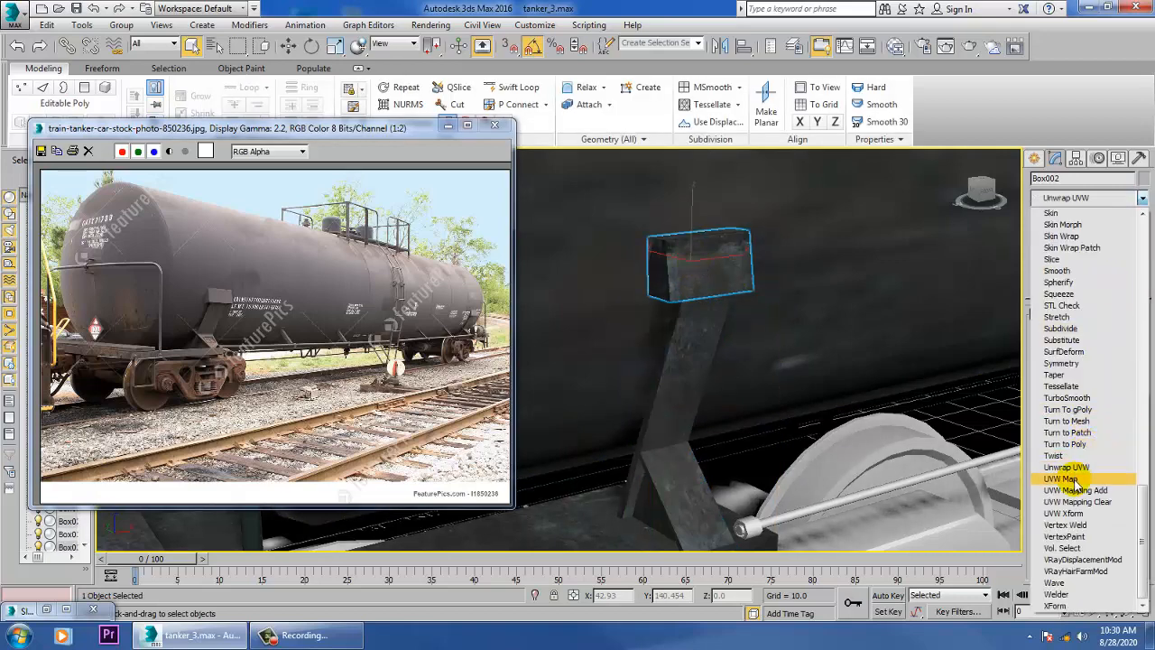
left_click(1087, 479)
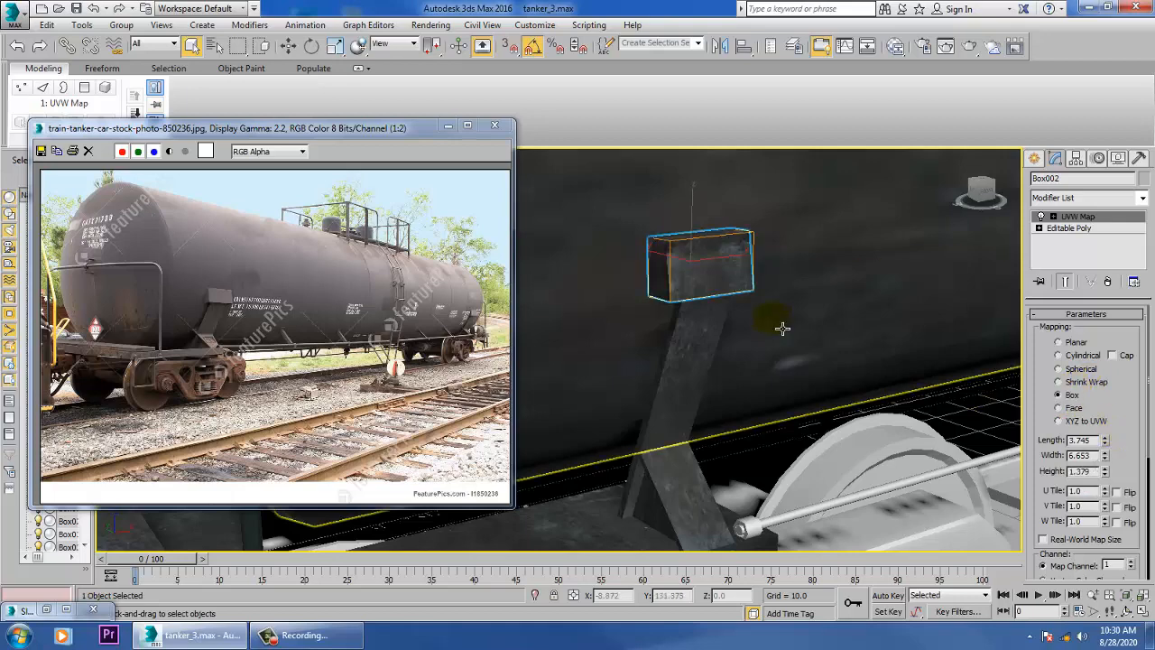
Step: Check the reference photo's underside and apply the same textured VRayMtl to both long side pipes and the short slanted struts holding them along the tank
scroll(776, 329, "down", 10)
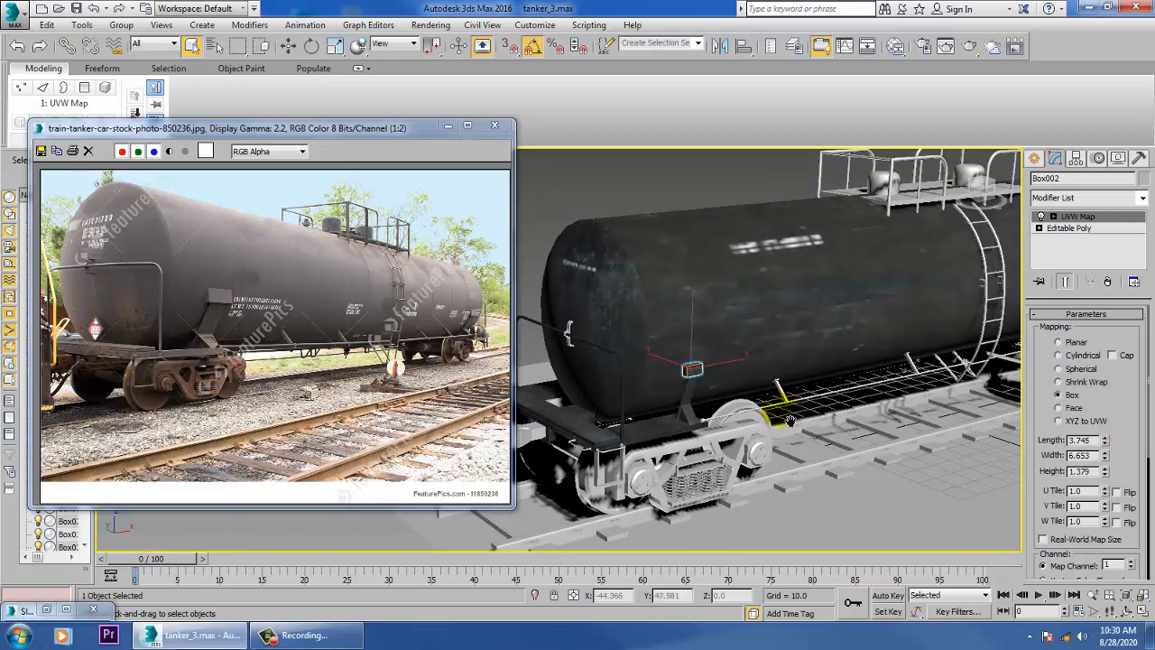
middle_click_drag(790, 422, 764, 300, "alt")
scroll(747, 370, "up", 5)
middle_click_drag(835, 379, 830, 397, "alt")
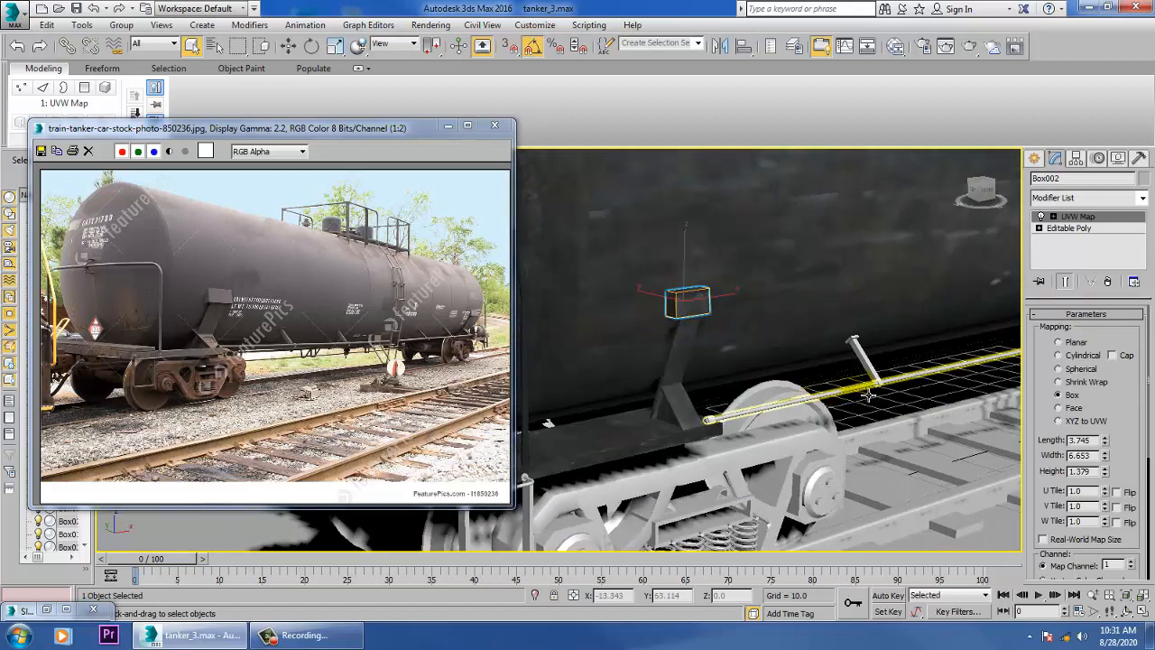
left_click(832, 393)
left_click(873, 370, "ctrl")
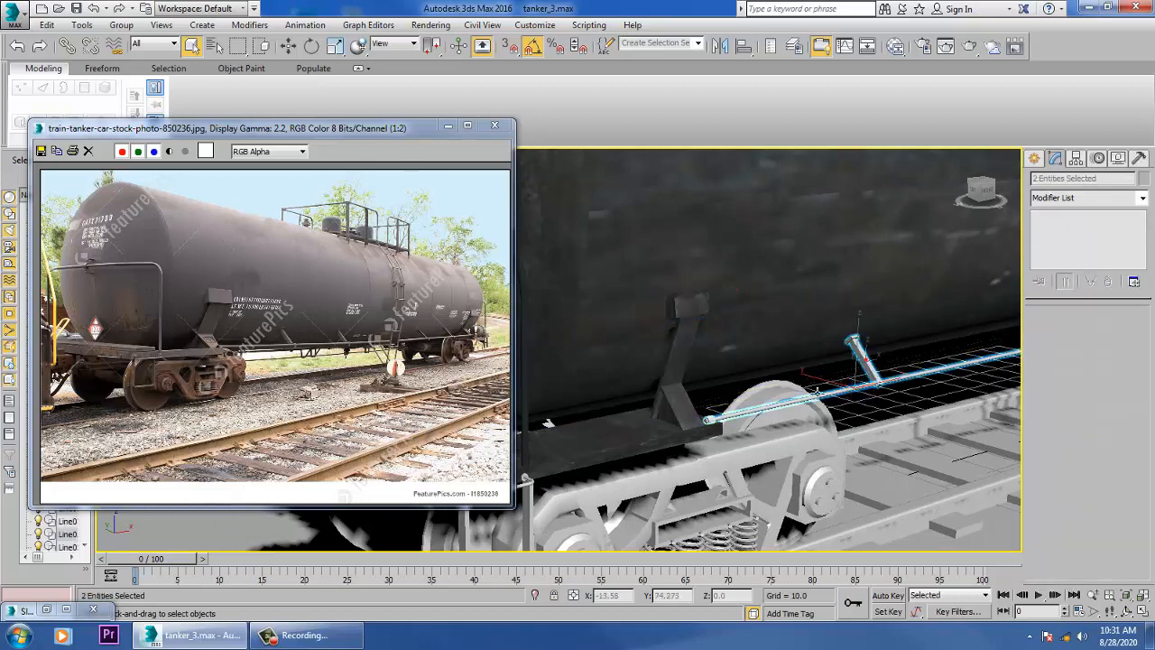
middle_click_drag(870, 414, 663, 477)
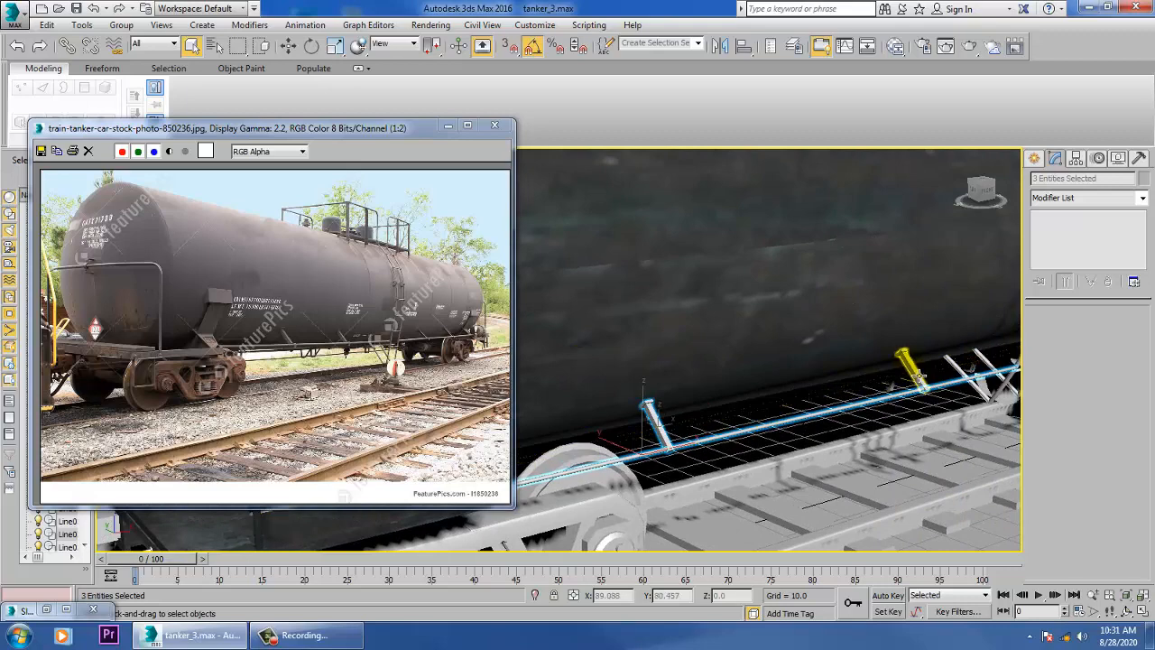
middle_click_drag(933, 395, 744, 448)
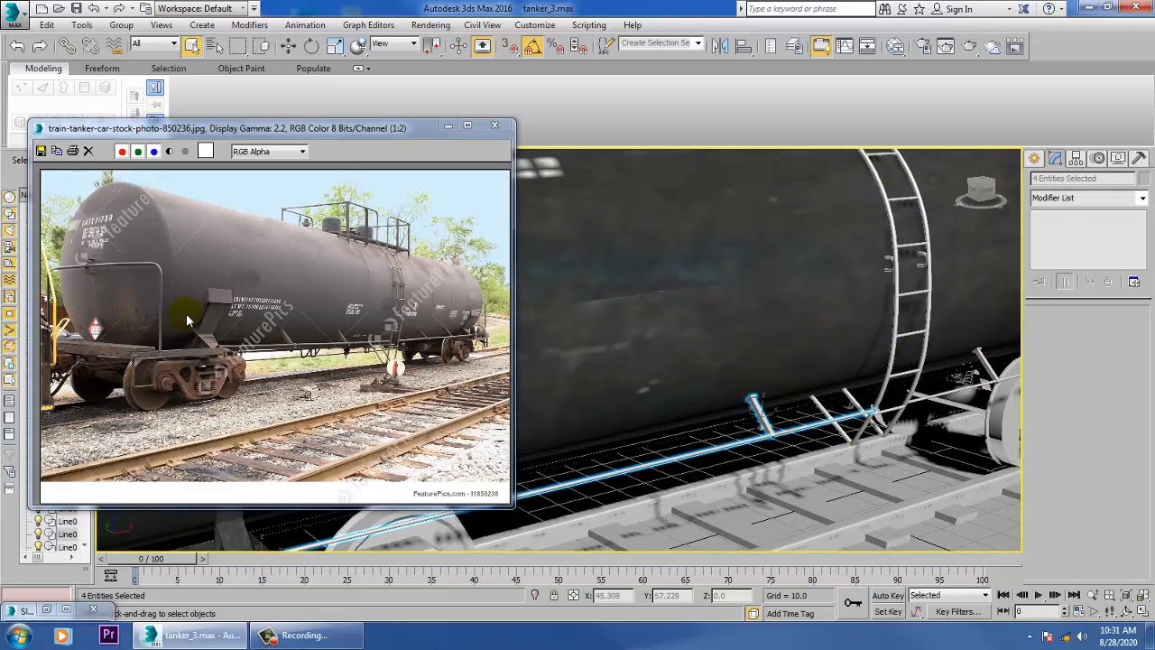
scroll(393, 370, "up", 2)
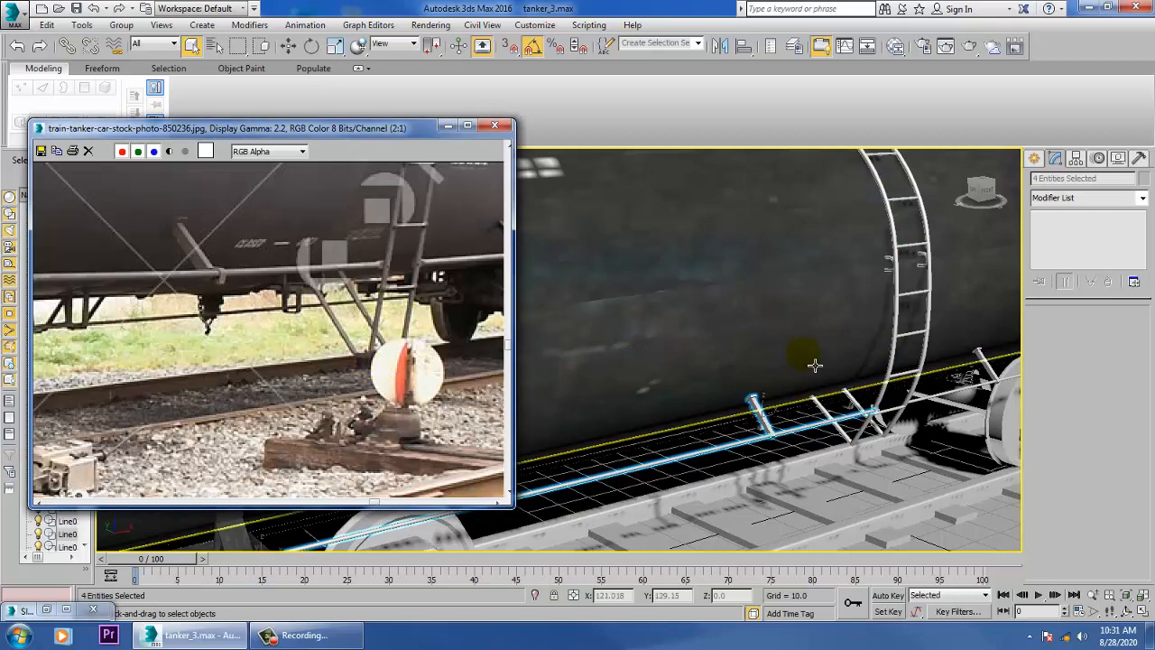
middle_click_drag(748, 378, 710, 388)
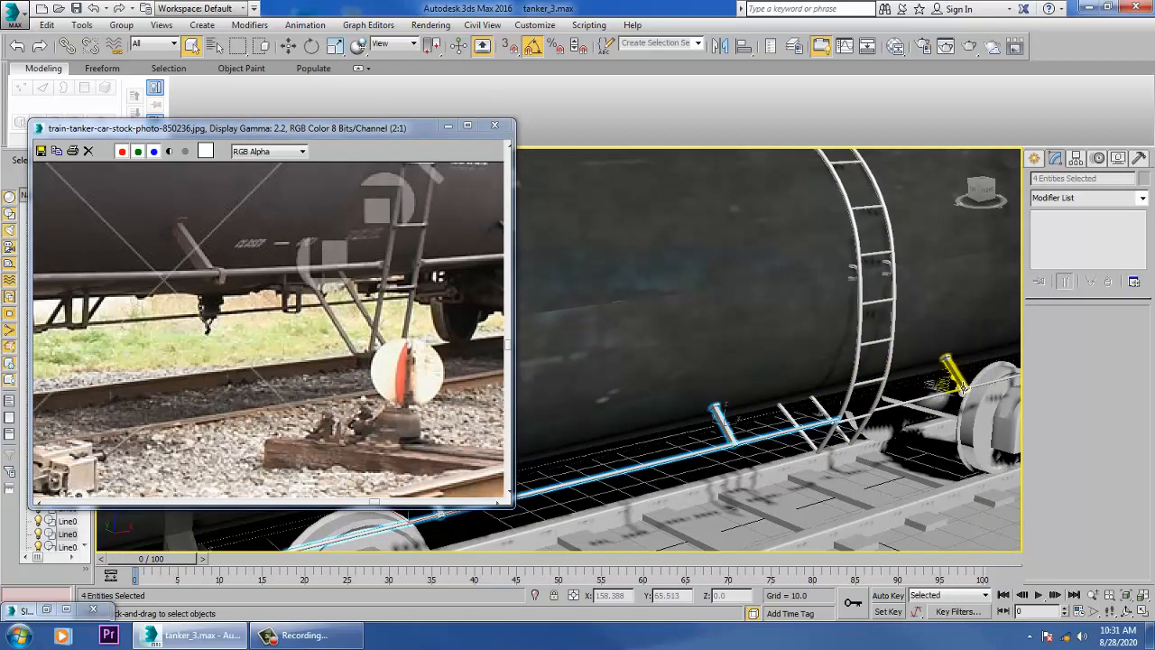
middle_click_drag(957, 386, 809, 437)
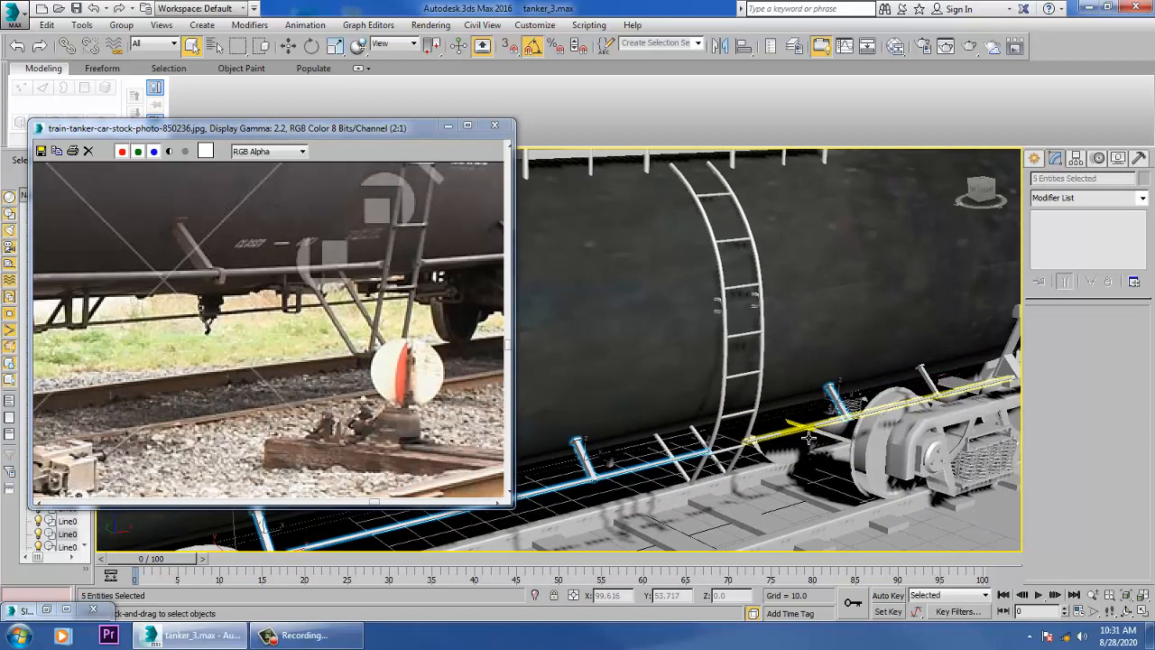
left_click(809, 437, "ctrl")
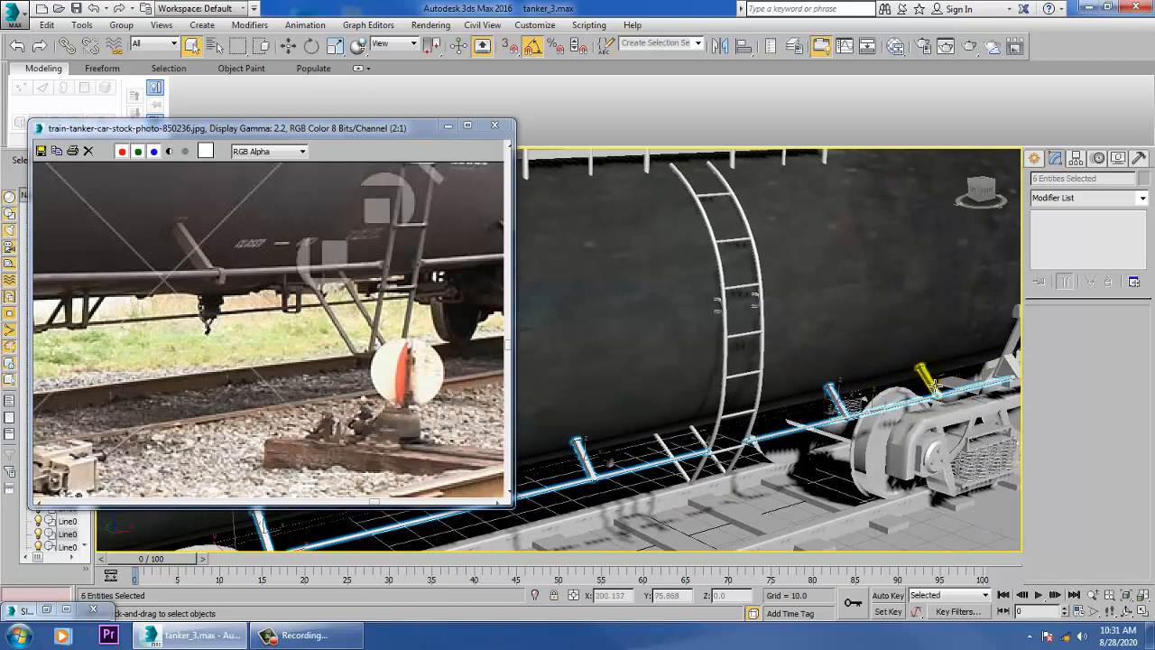
left_click(922, 370, "ctrl")
middle_click_drag(949, 384, 921, 379, "alt")
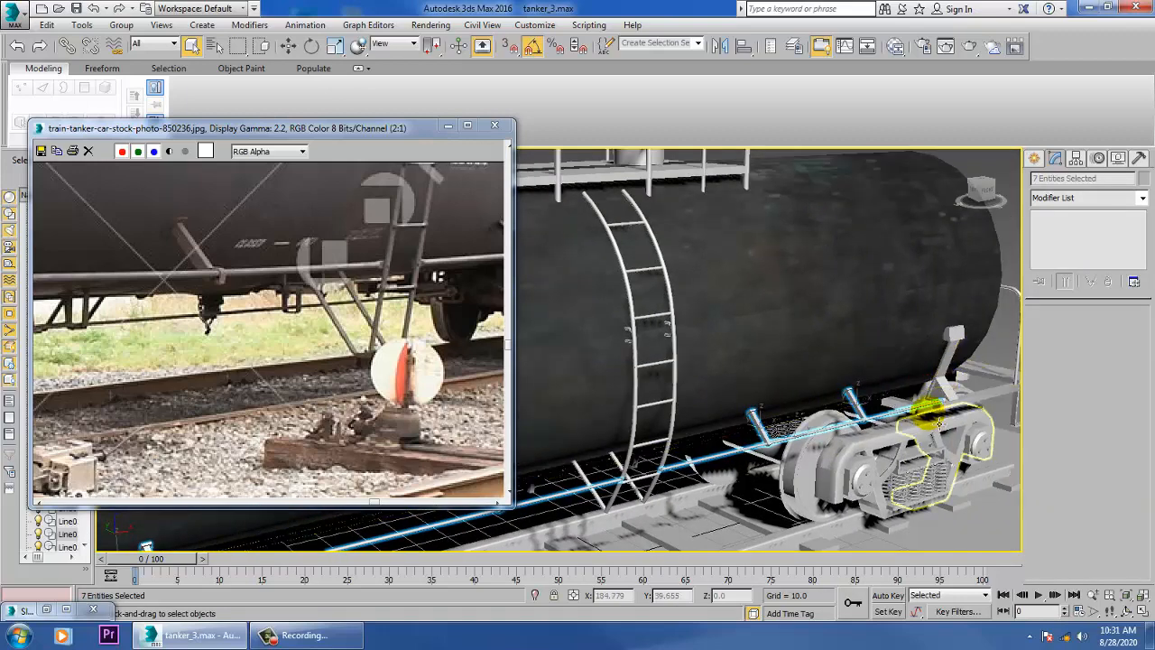
key("m")
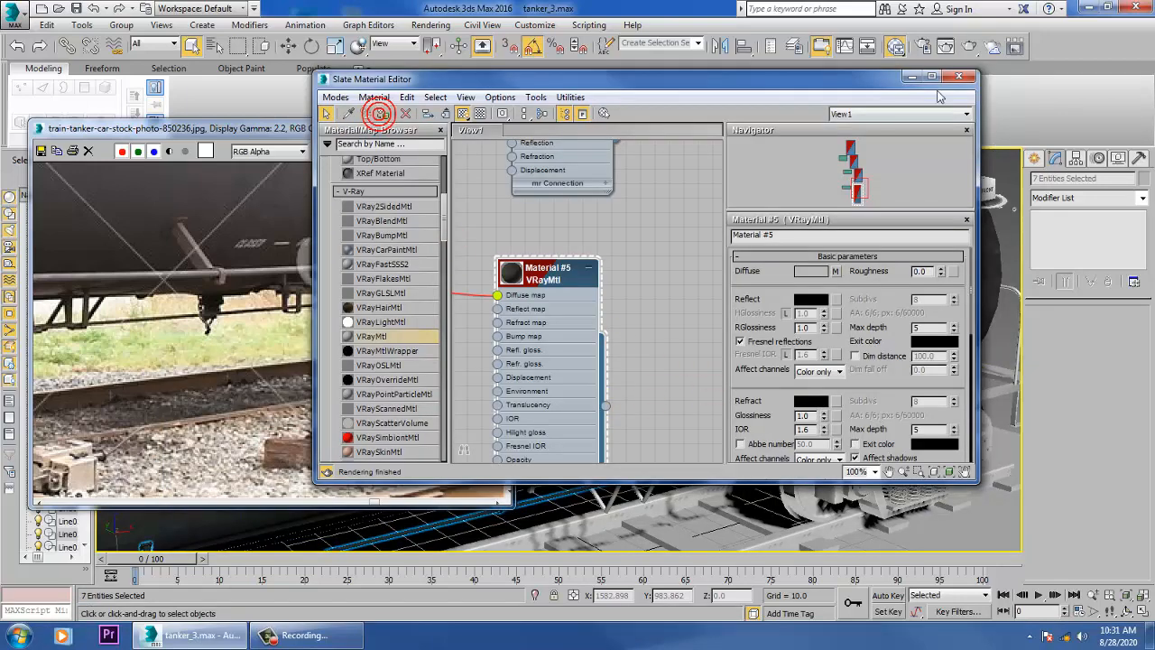
left_click(913, 77)
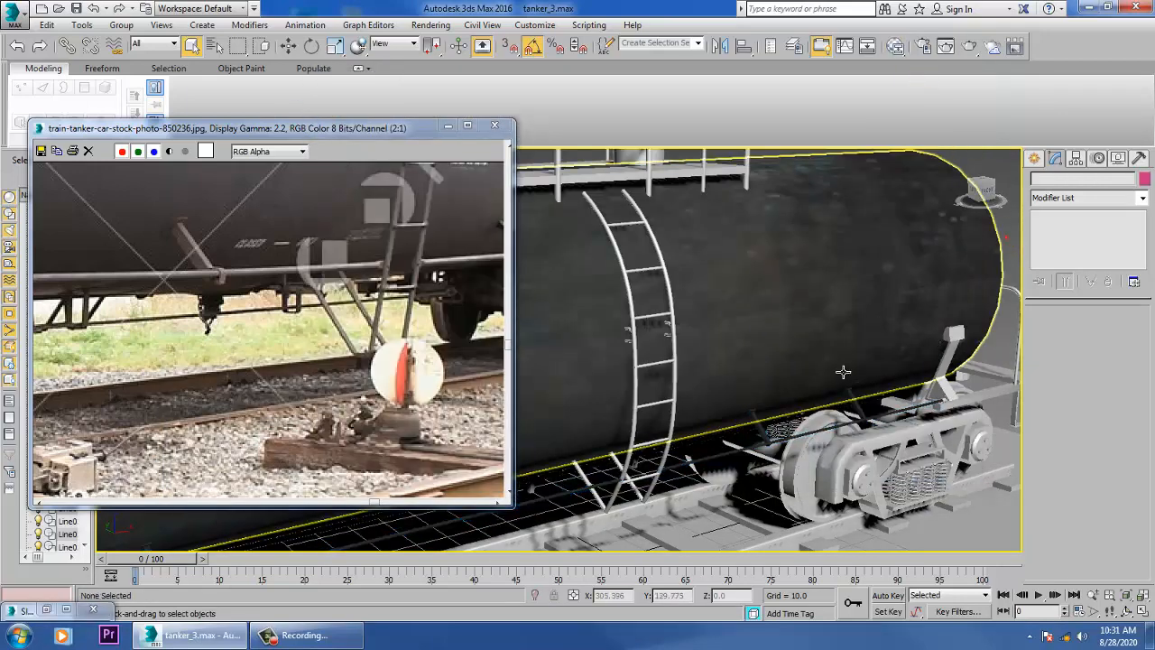
Step: Add a UVW Map modifier with Box mapping to the short slanted strut holding the side pipe beside the wheel truck
middle_click_drag(795, 414, 1047, 311)
middle_click_drag(874, 386, 970, 366)
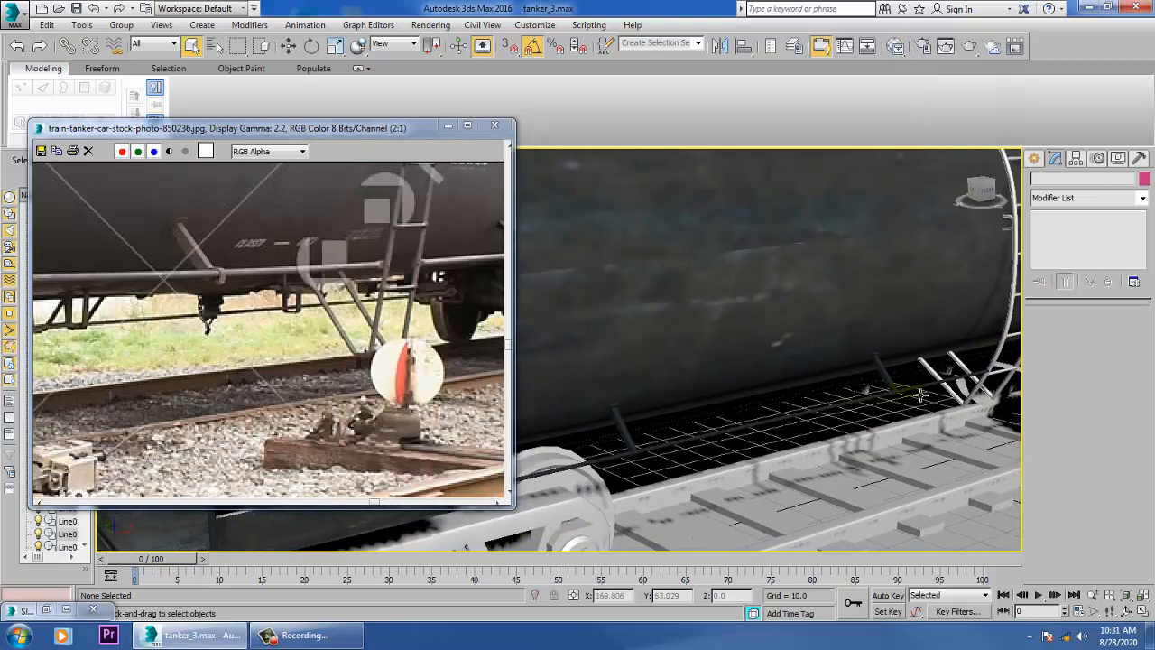
scroll(814, 431, "down", 2)
scroll(814, 432, "down", 4)
middle_click_drag(753, 444, 794, 447, "alt")
scroll(732, 437, "up", 5)
left_click(761, 463)
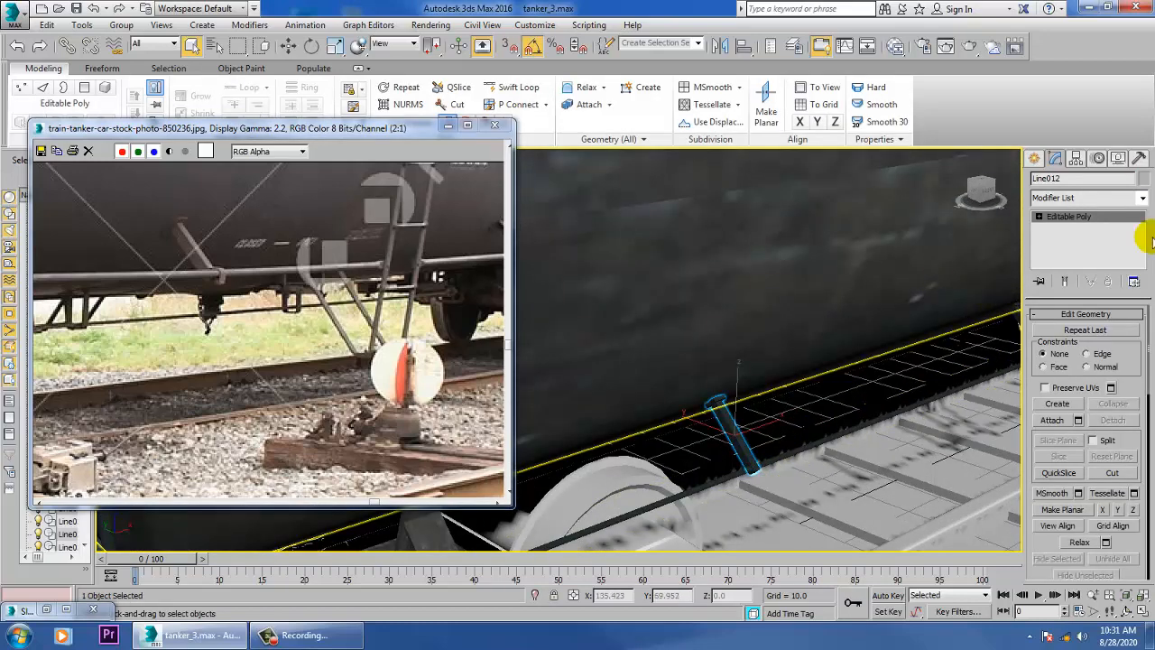
left_click(1142, 197)
scroll(1079, 483, "down", 15)
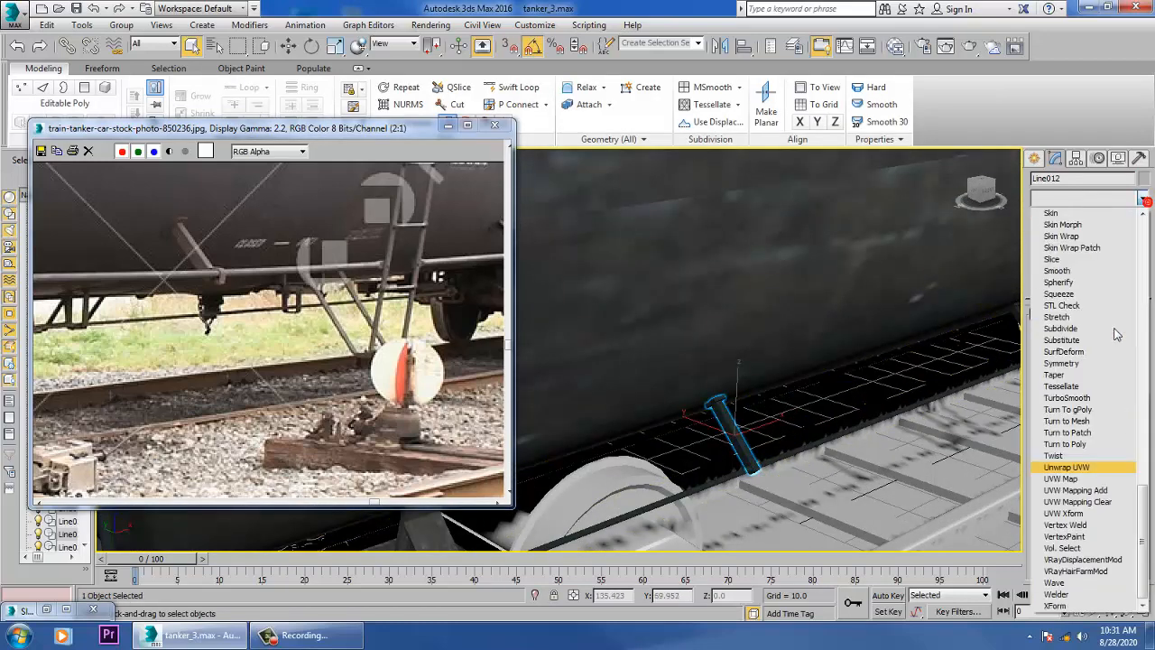
left_click(1065, 478)
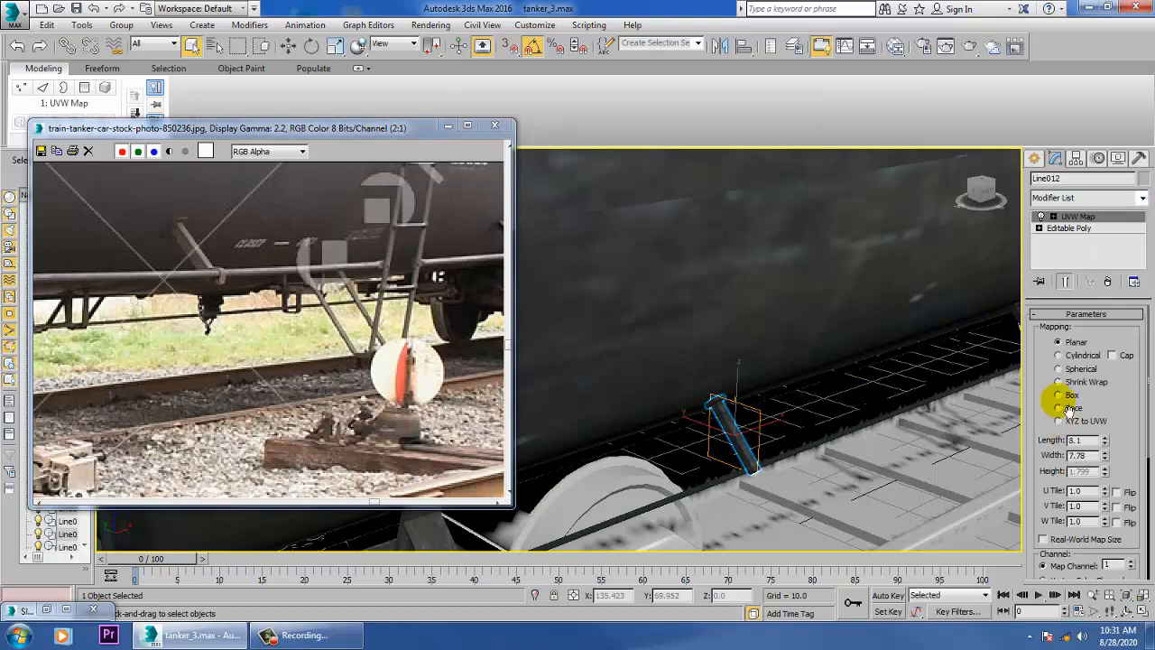
left_click(1059, 395)
middle_click_drag(768, 451, 751, 444, "alt")
scroll(752, 444, "up", 5)
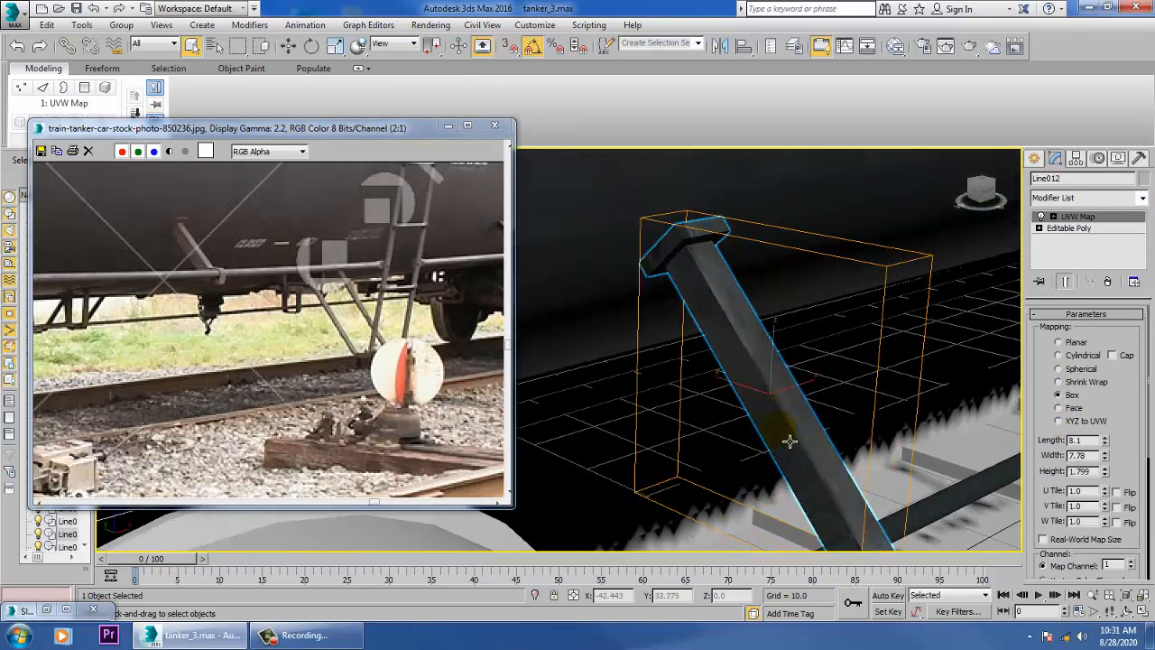
Step: Examine the wheel truck, end platform and overall tanker in the reference photo and compare them with the model's undercarriage and springs
scroll(790, 440, "down", 6)
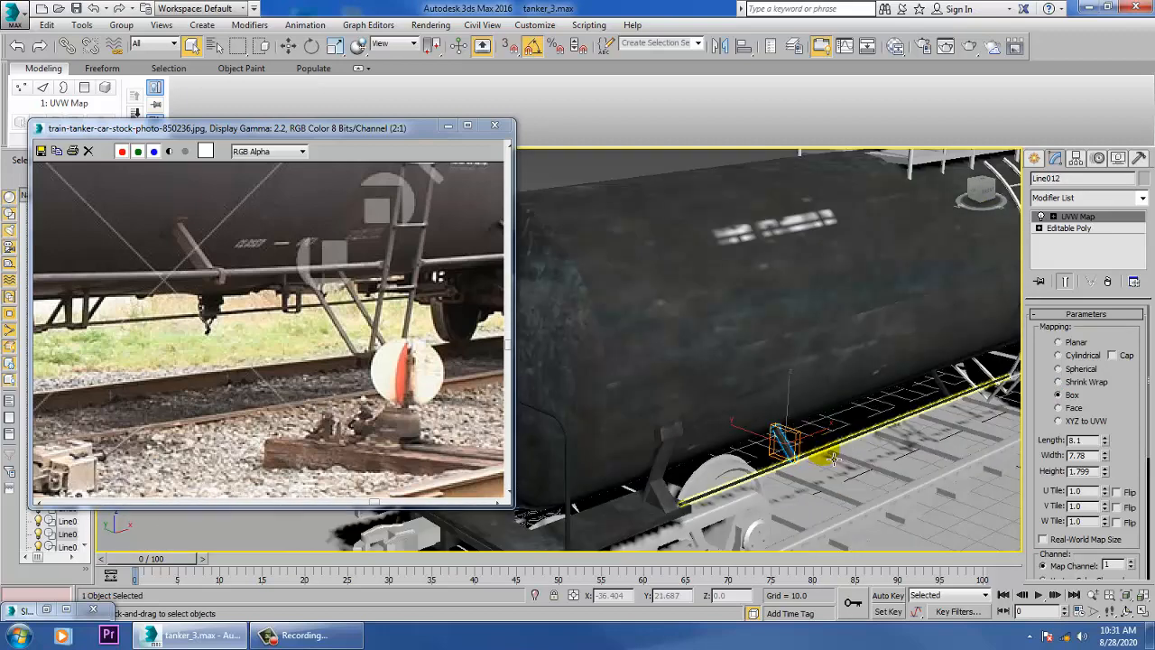
scroll(832, 458, "down", 5)
middle_click_drag(830, 459, 785, 454, "alt")
middle_click_drag(339, 409, 494, 374)
middle_click_drag(319, 340, 442, 474)
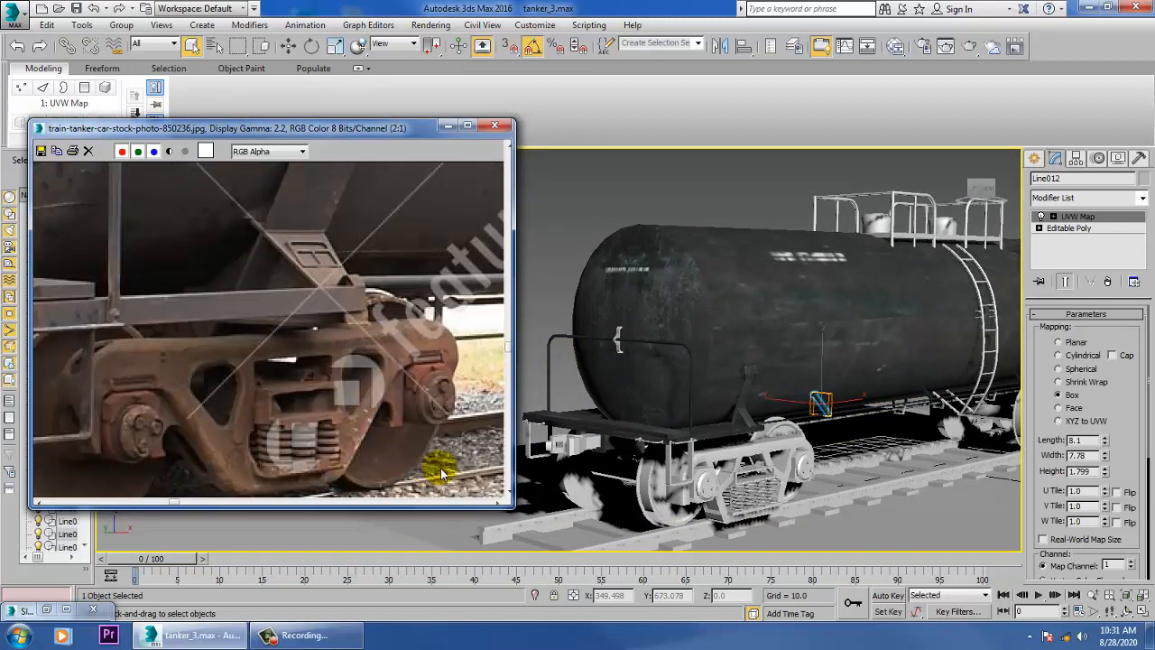
mouse_move(774, 432)
middle_mouse_down("alt")
mouse_move(819, 524)
mouse_move(861, 462)
mouse_move(785, 452)
middle_mouse_up("alt")
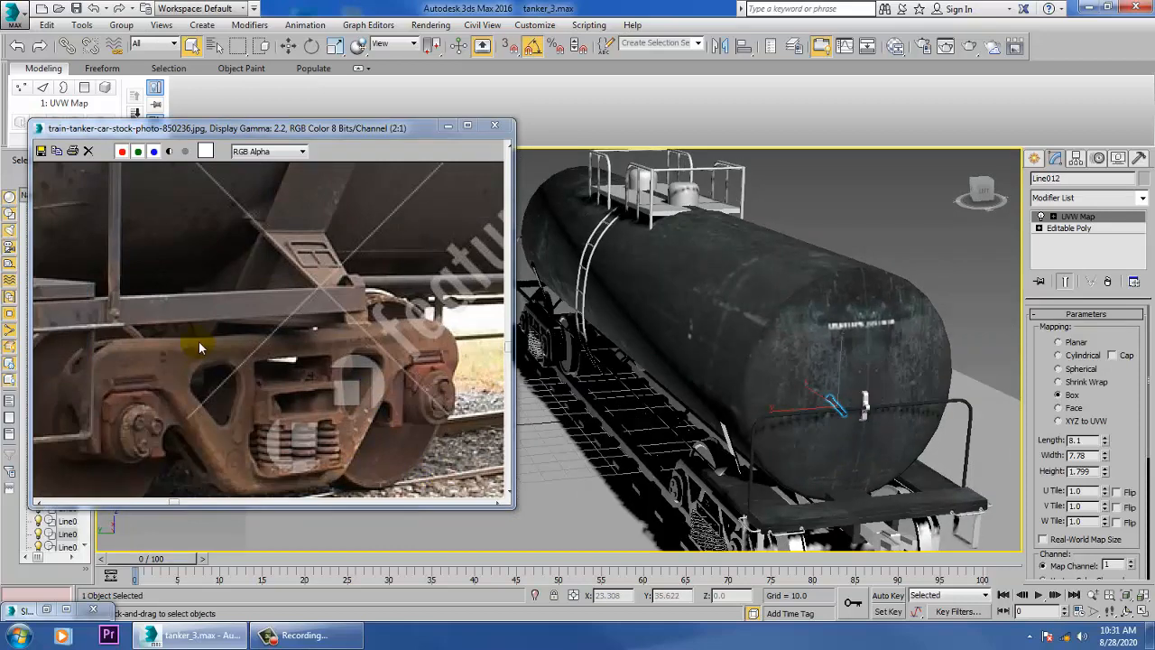
middle_click_drag(201, 343, 316, 412)
scroll(311, 402, "down", 4)
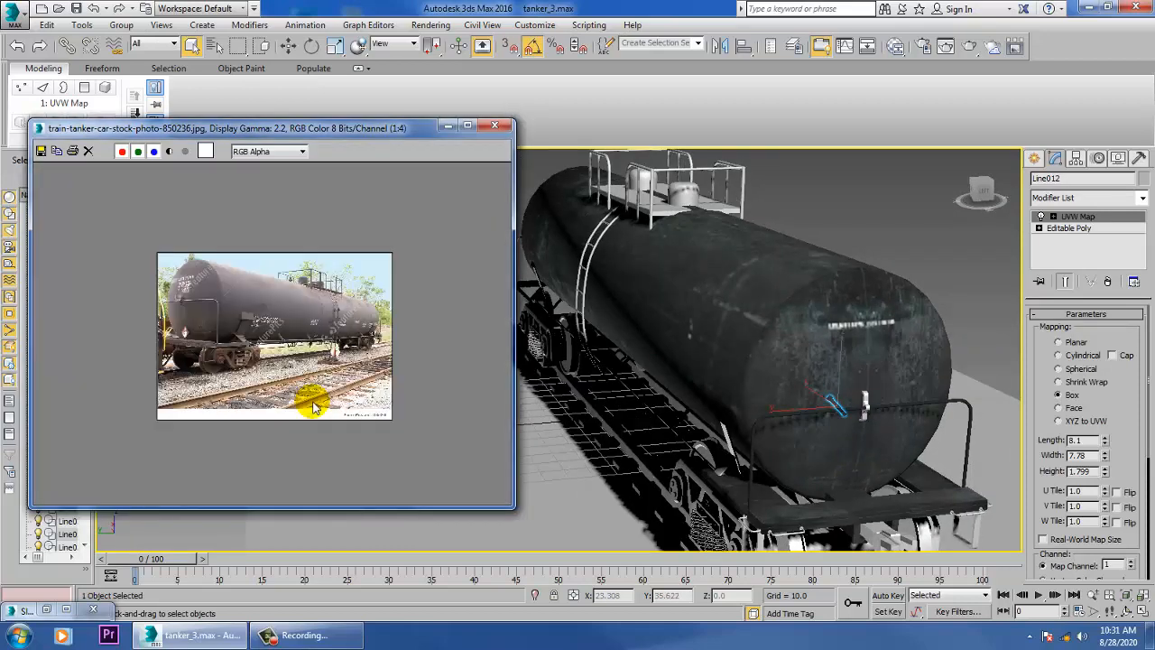
scroll(271, 392, "up", 1)
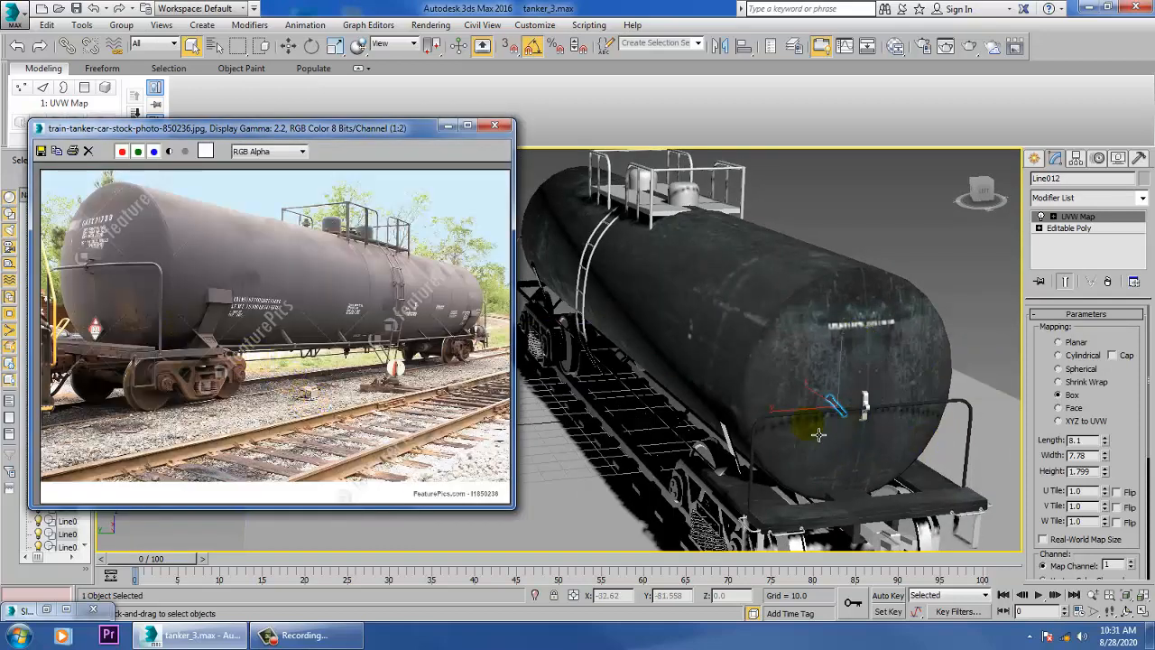
middle_click_drag(813, 433, 671, 423, "alt")
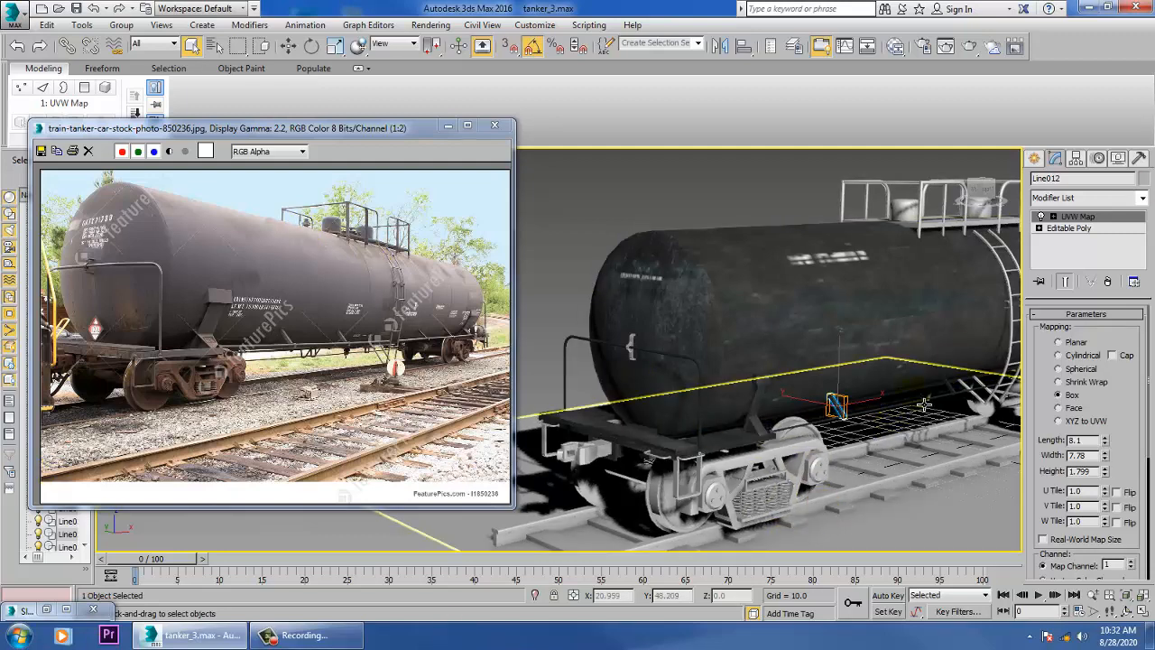
middle_click_drag(830, 515, 804, 402, "alt")
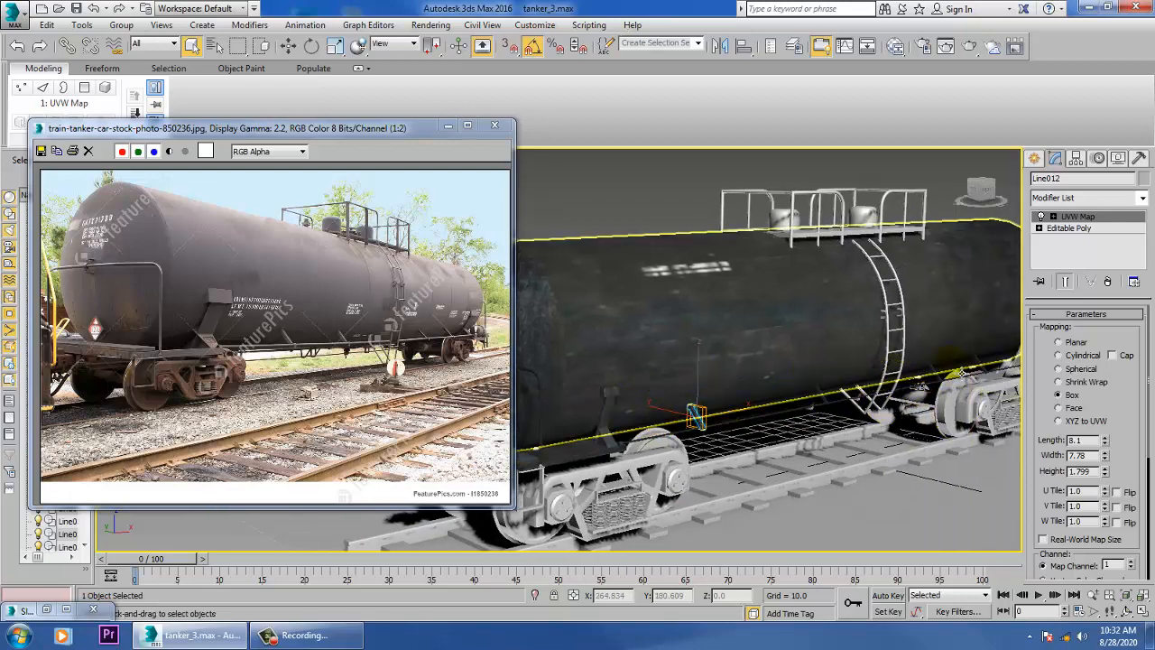
left_click(961, 372)
key("z")
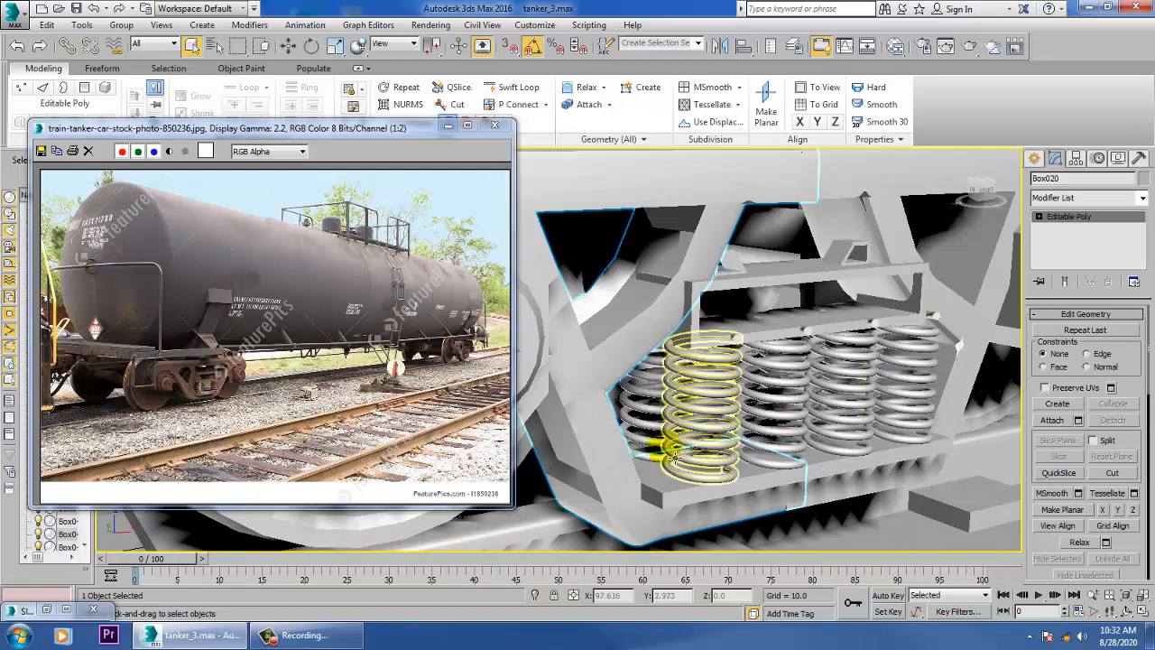
scroll(672, 455, "down", 10)
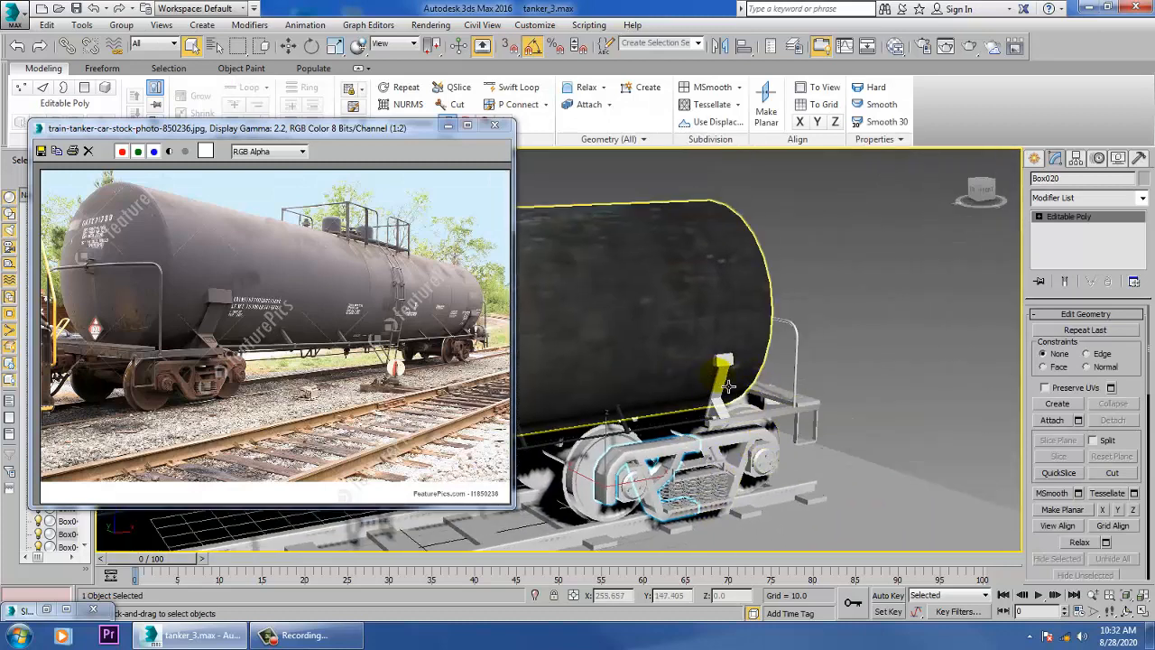
Step: Apply the textured VRayMtl Material #5 to the untextured angled tank support at the opposite end and the small block at its top
left_click(727, 385)
key("z")
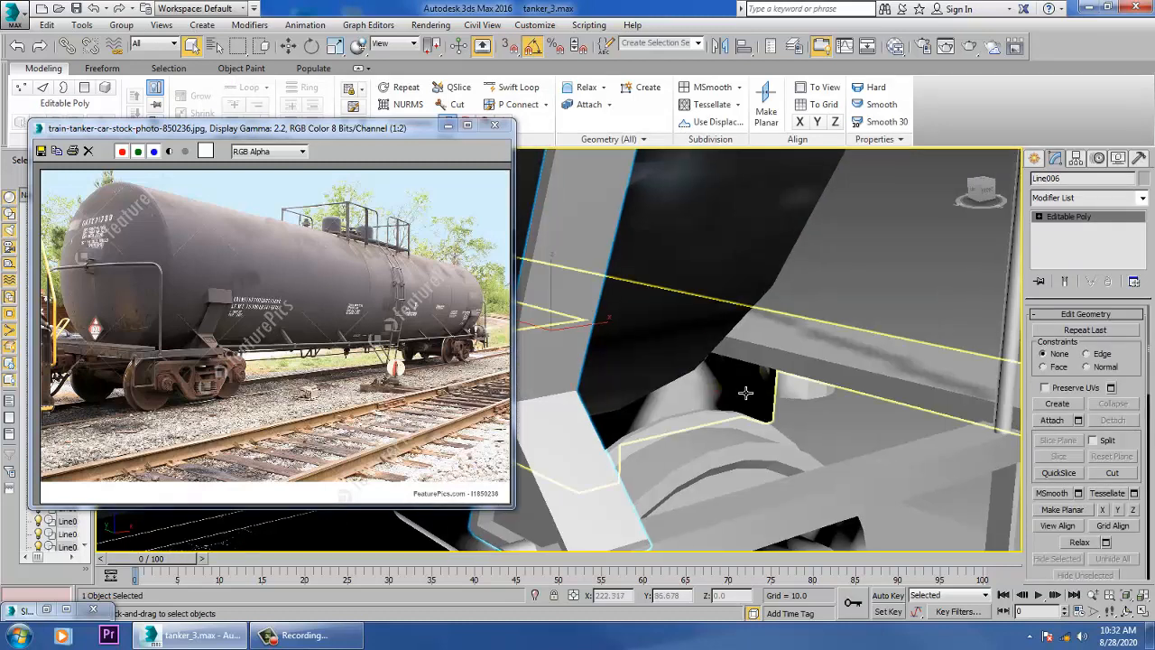
scroll(746, 392, "down", 5)
key("m")
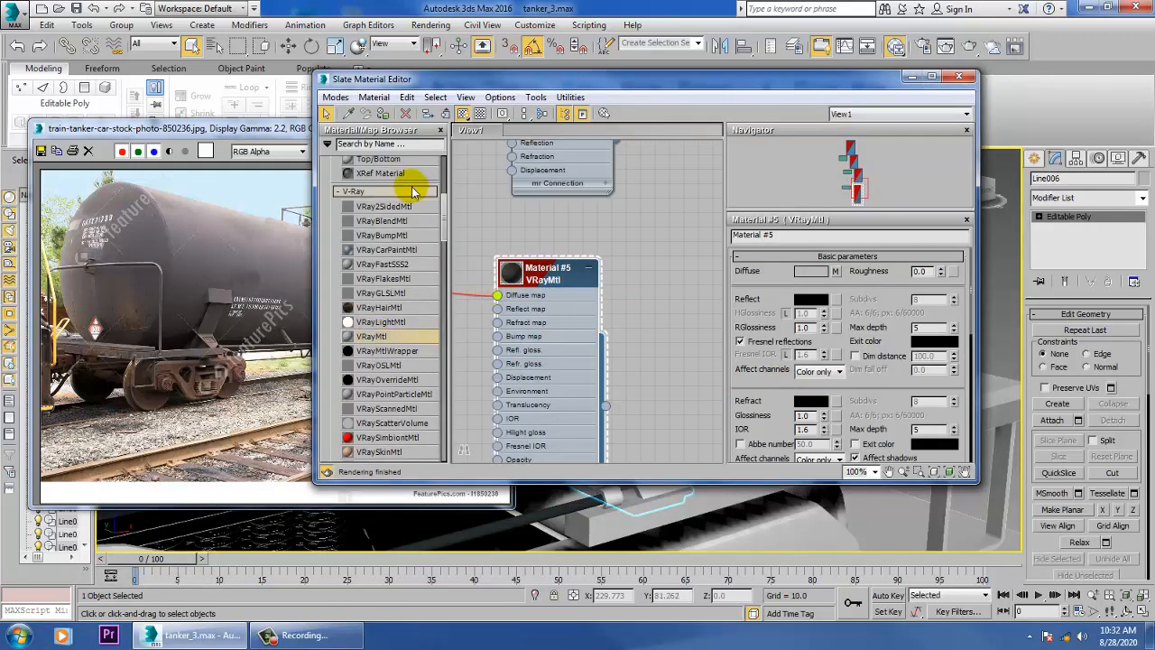
left_click_drag(499, 88, 127, 82)
left_click(676, 201)
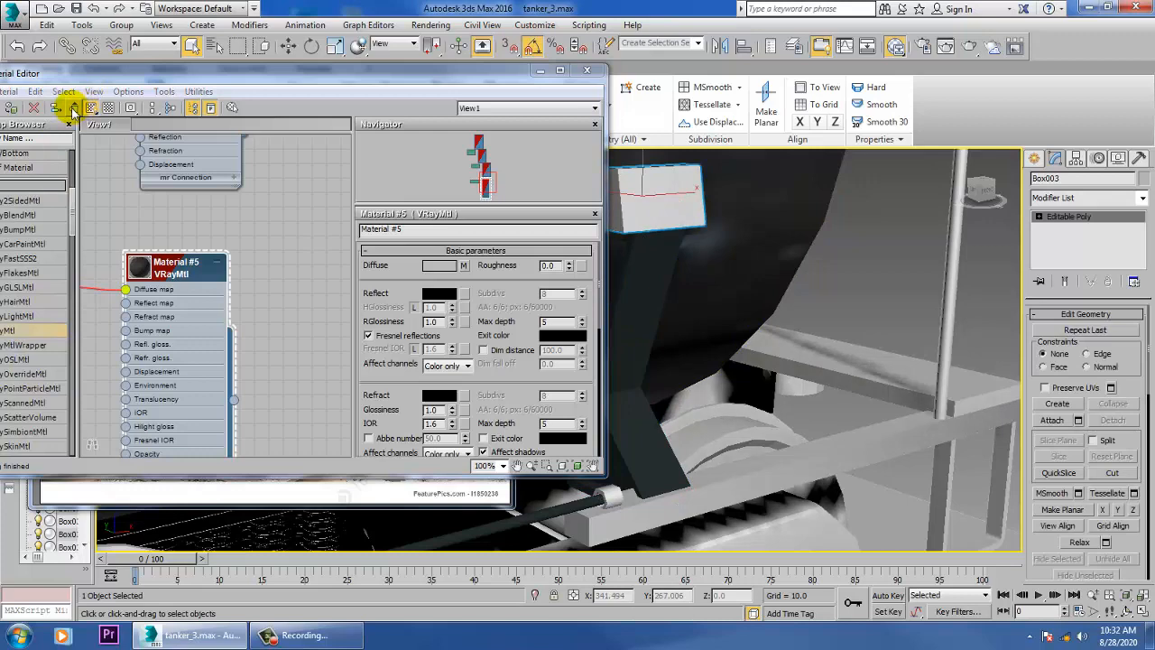
left_click(651, 176, "ctrl")
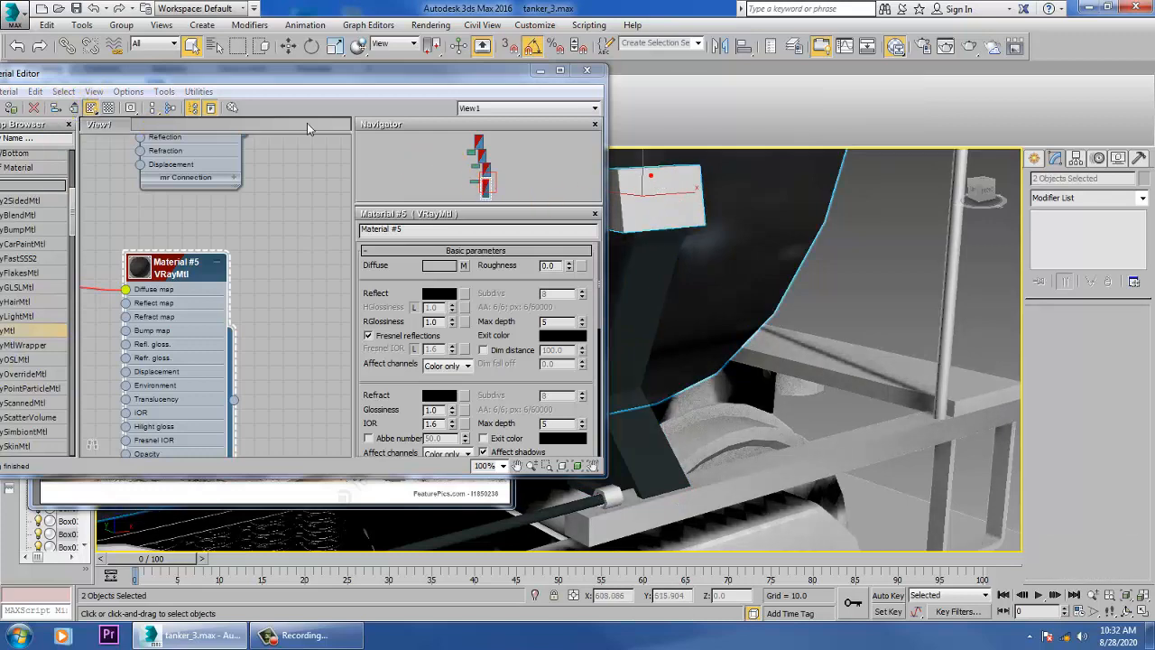
left_click(707, 209)
key("w")
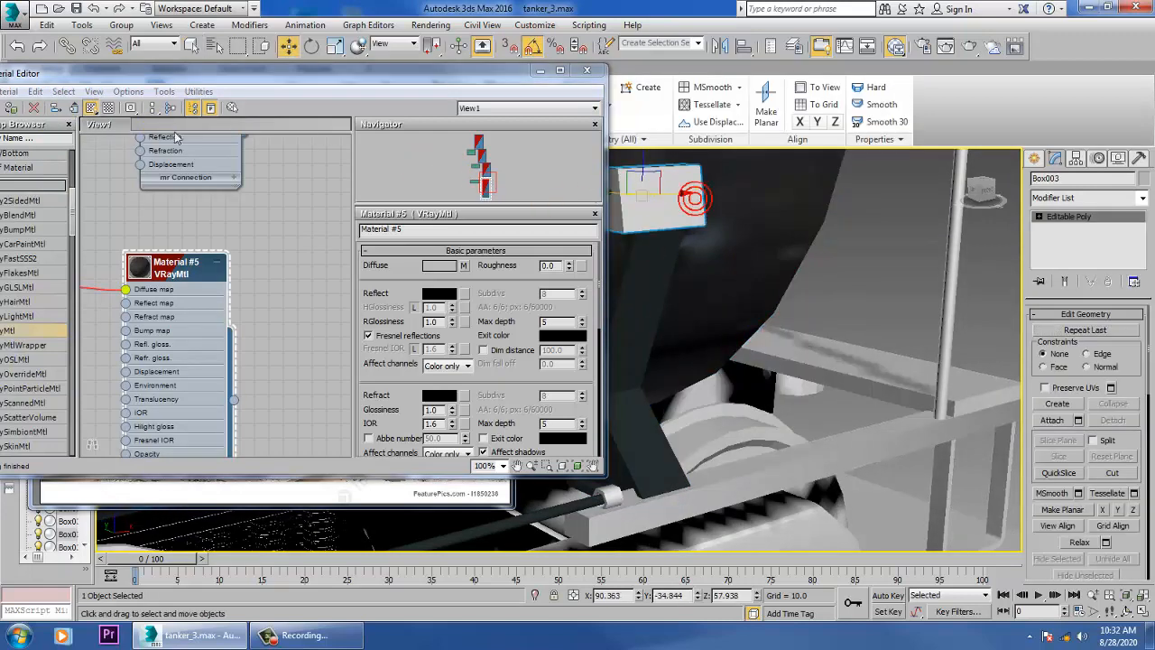
left_click_drag(109, 74, 159, 81)
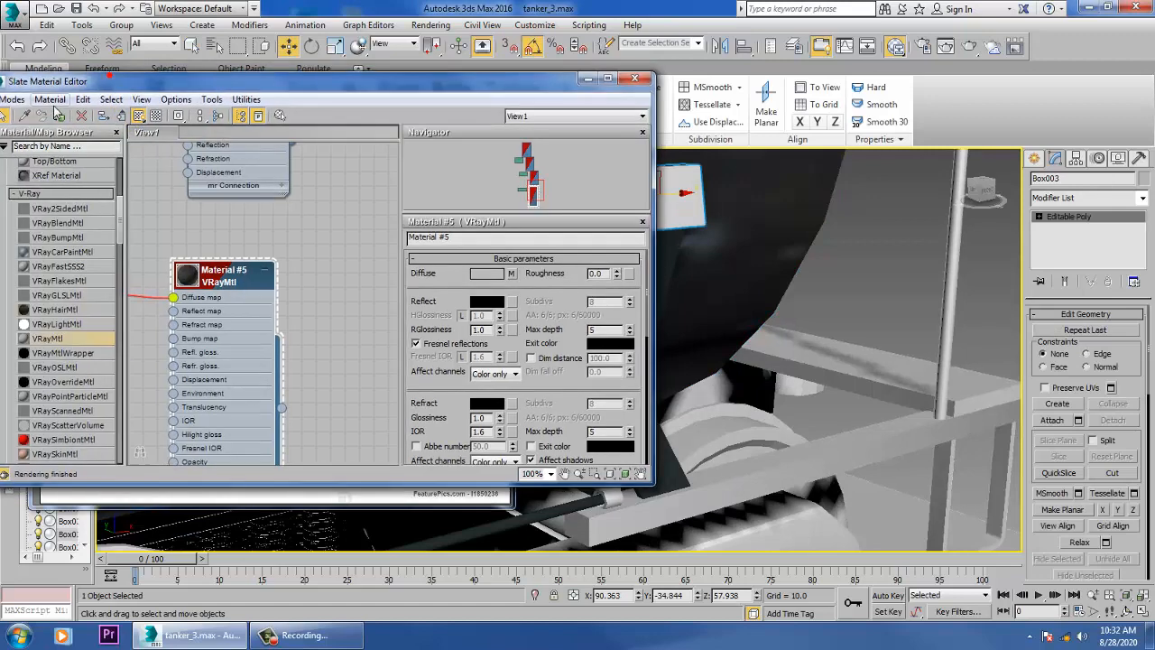
left_click(59, 117)
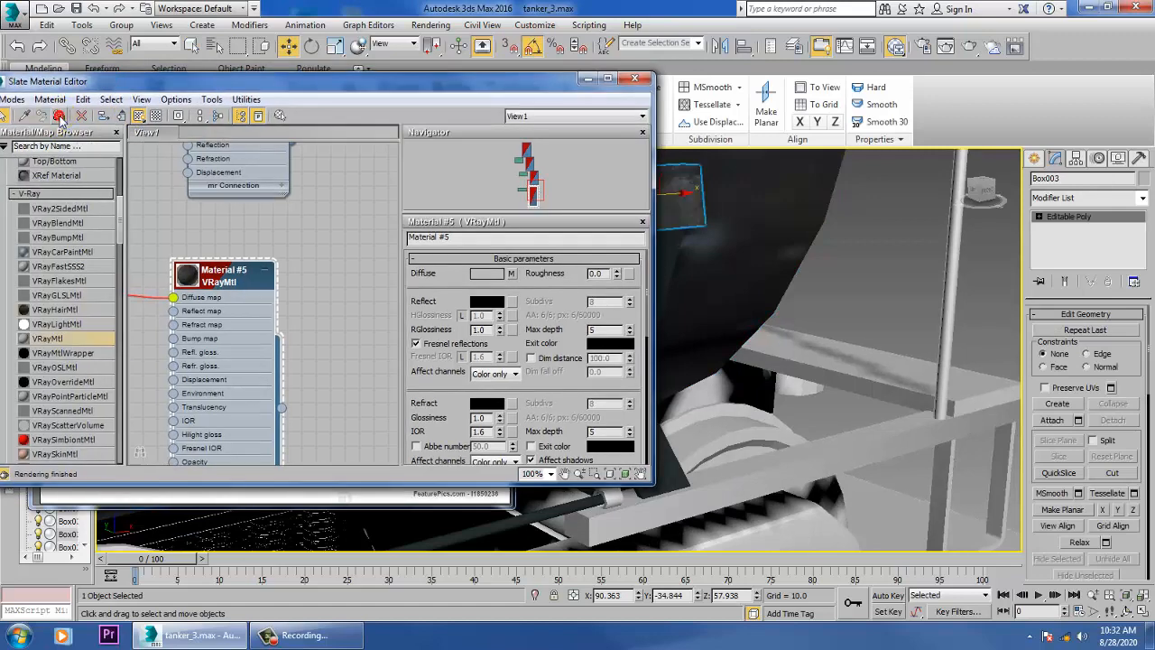
left_click(588, 80)
Step: Add a UVW Map modifier with Box mapping to this angled support and set the mapping height to 10.686
left_click(665, 258)
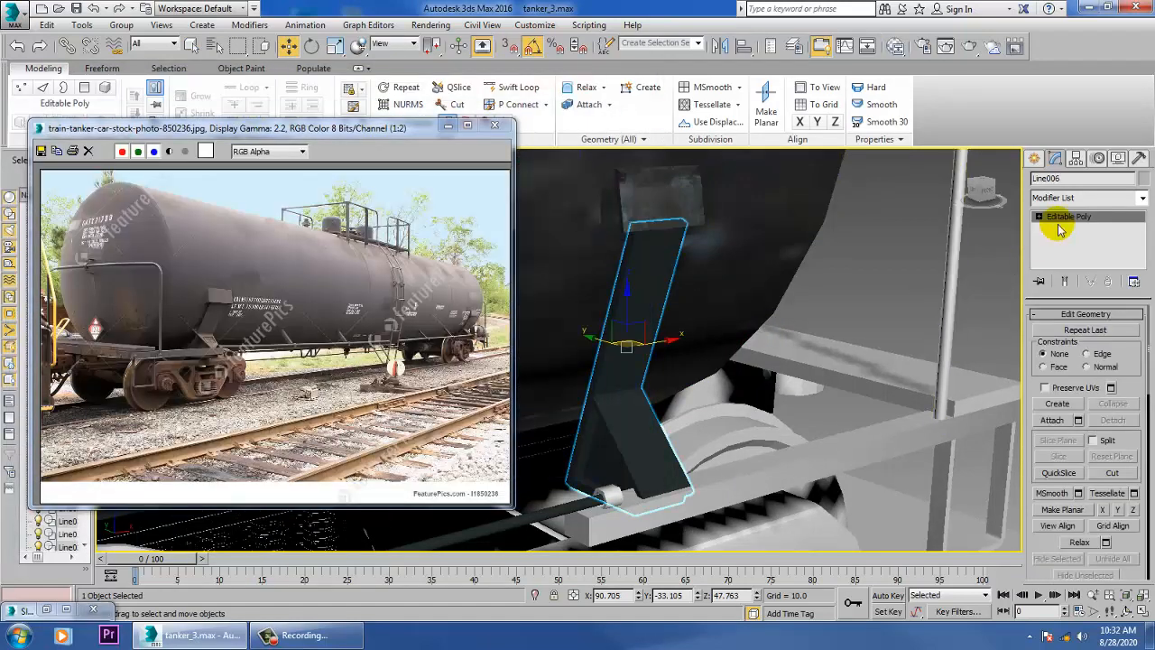
left_click(1115, 199)
scroll(1105, 284, "down", 10)
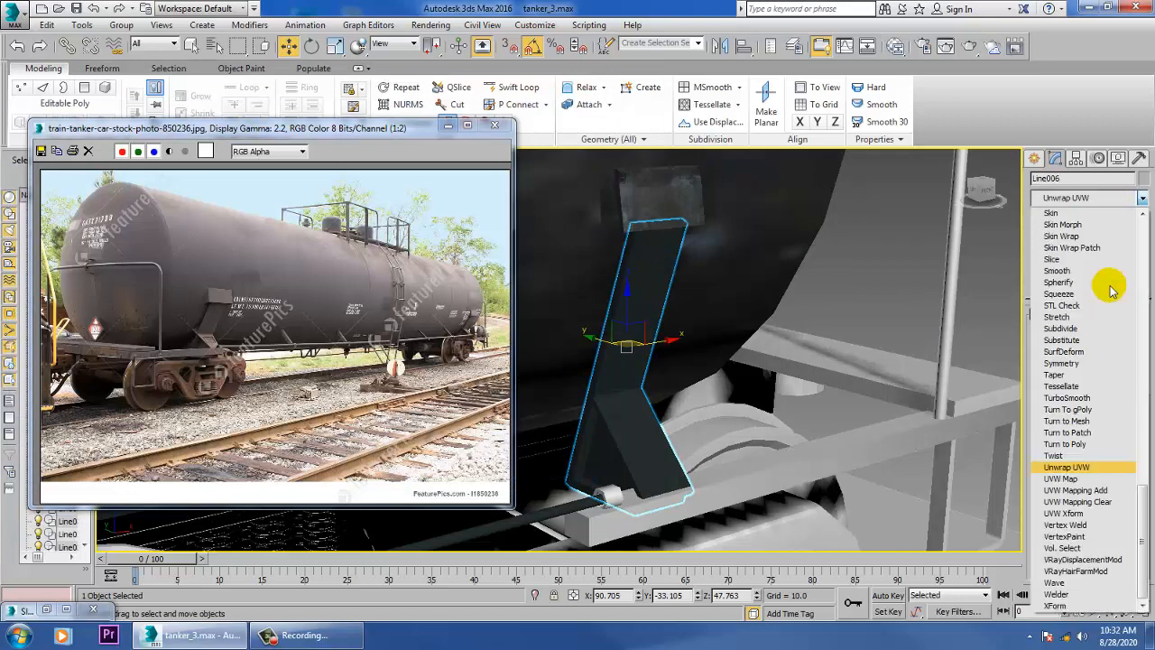
left_click(1097, 486)
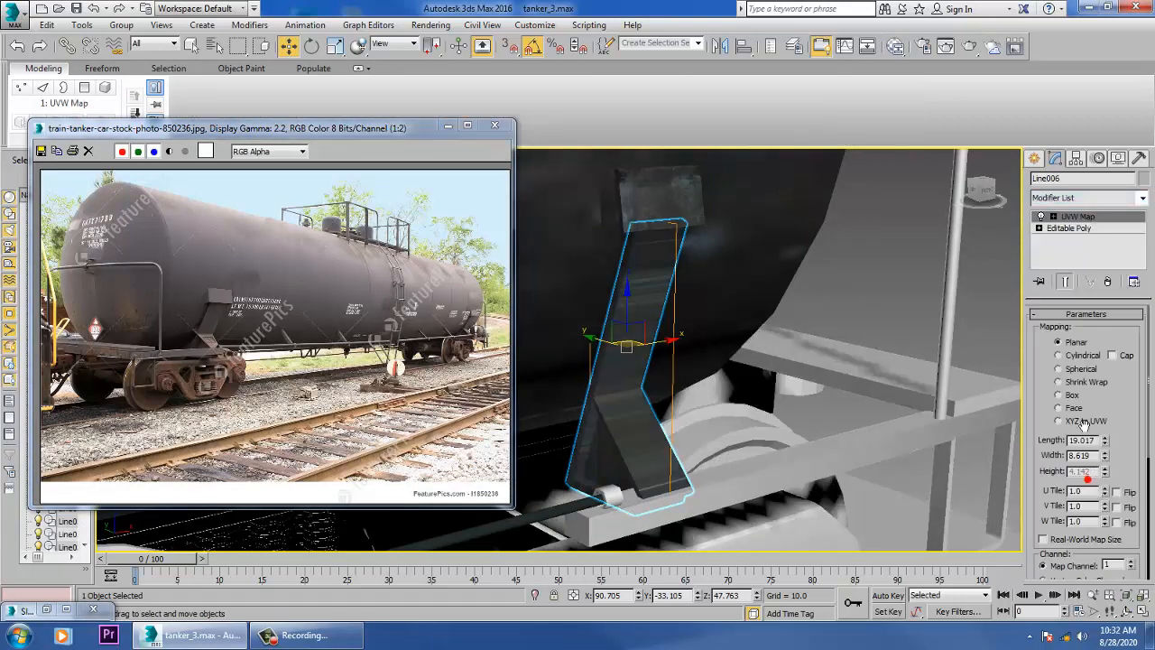
left_click(1059, 396)
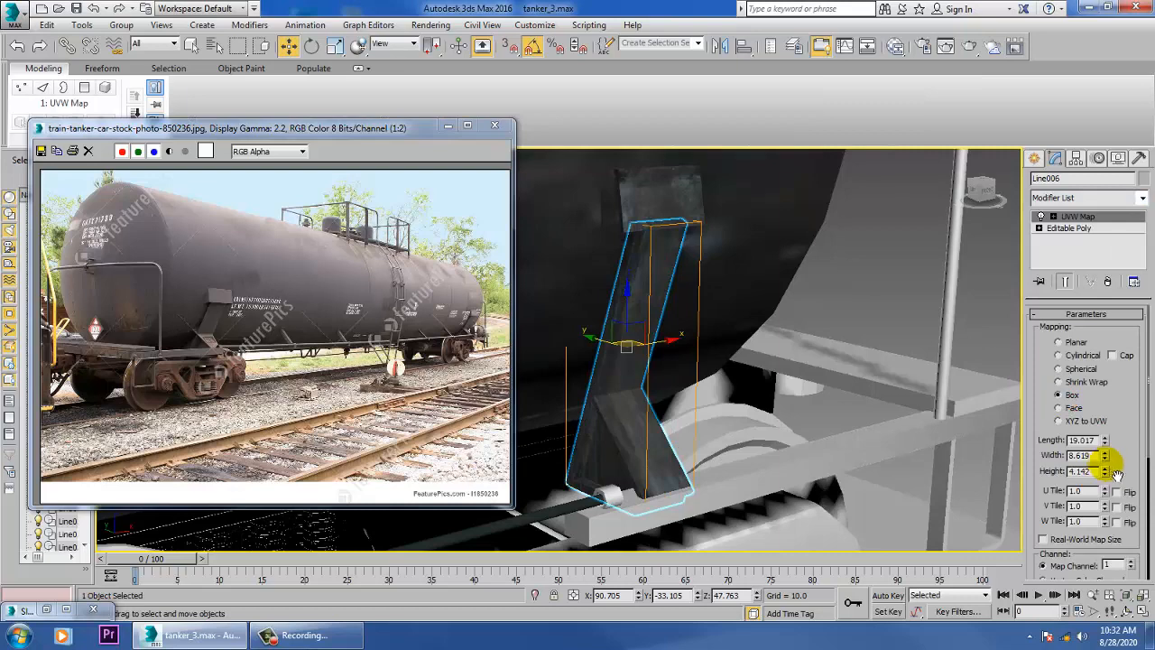
left_click_drag(1108, 476, 1094, 365)
Step: Convert the swept bar frame around the untextured end platform to an Editable Poly
scroll(744, 359, "down", 5)
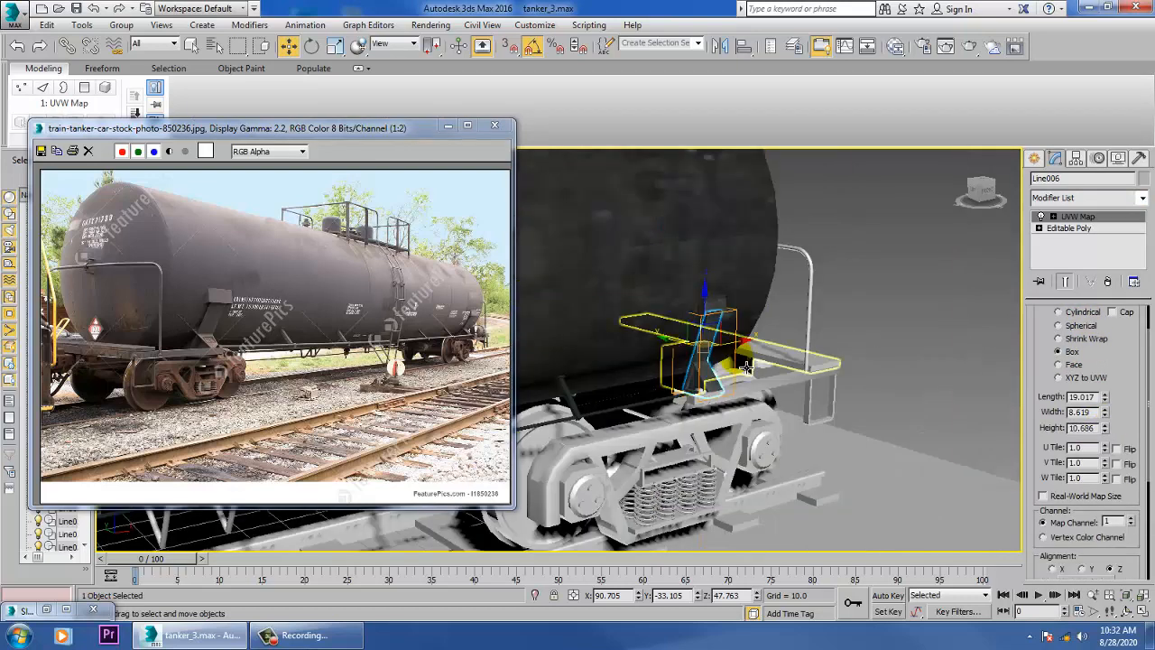
middle_click_drag(665, 372, 842, 393)
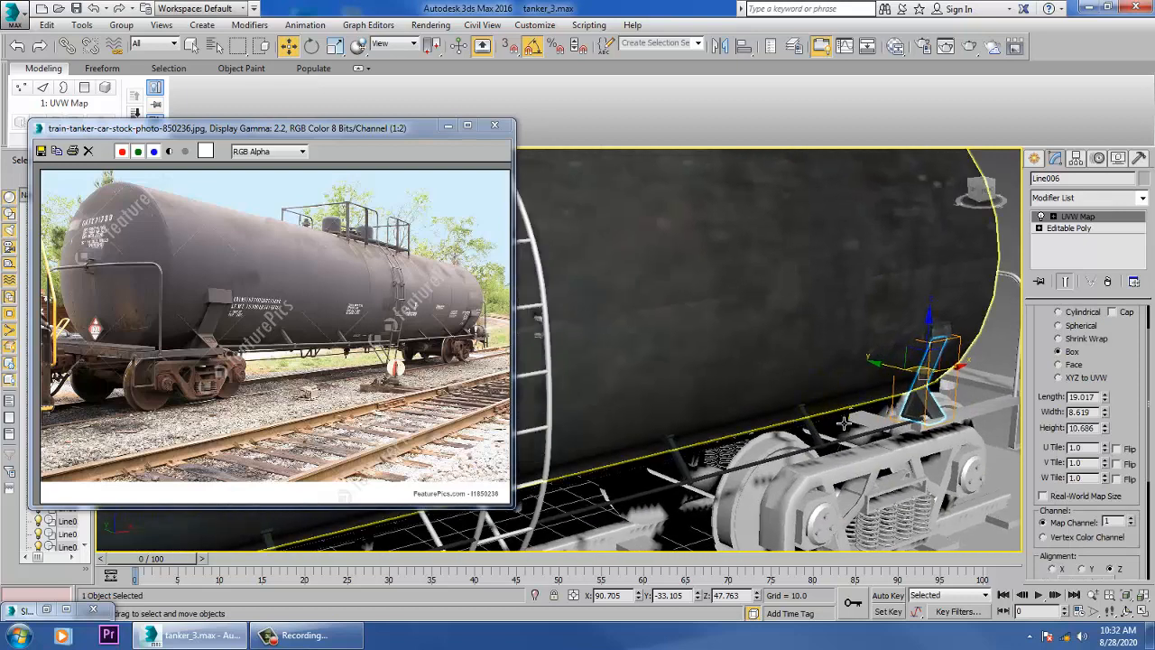
middle_click_drag(766, 438, 487, 431)
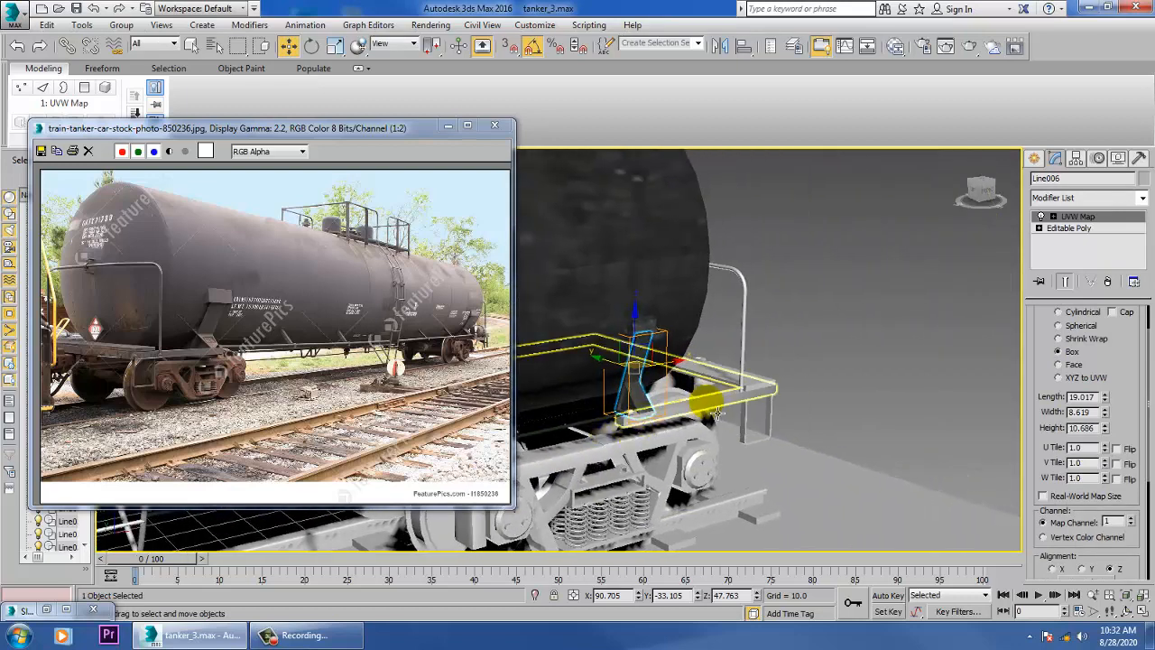
left_click(721, 402)
scroll(728, 410, "up", 2)
middle_click_drag(814, 411, 823, 454, "alt")
left_click(823, 453)
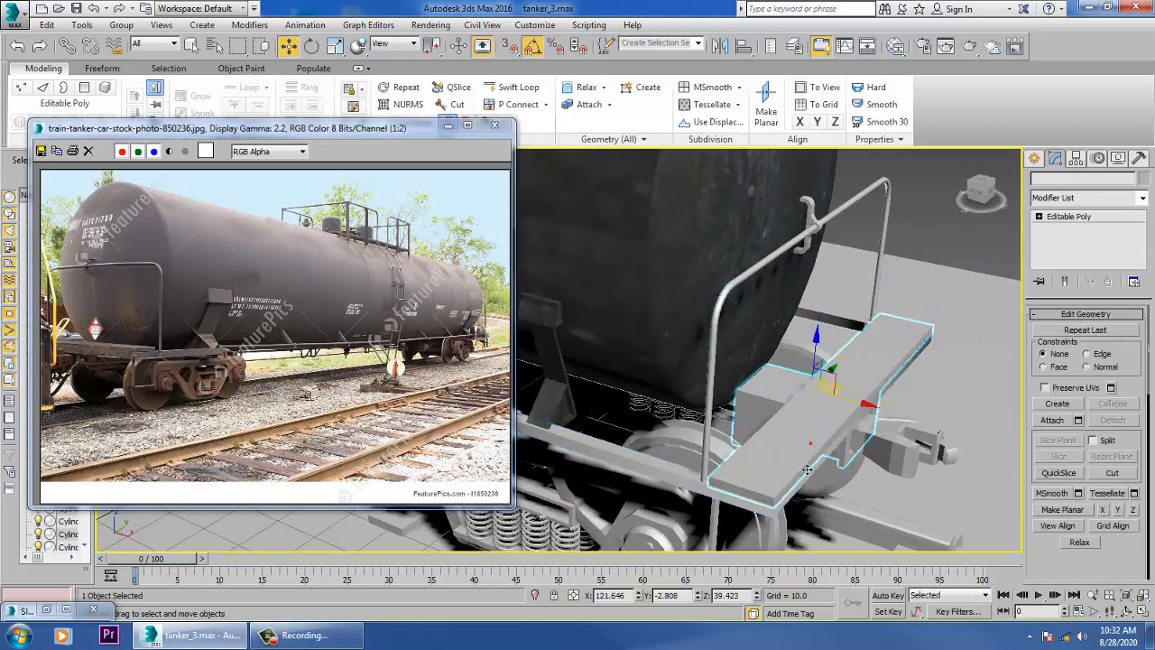
middle_click_drag(766, 494, 696, 459, "alt")
left_click(615, 456)
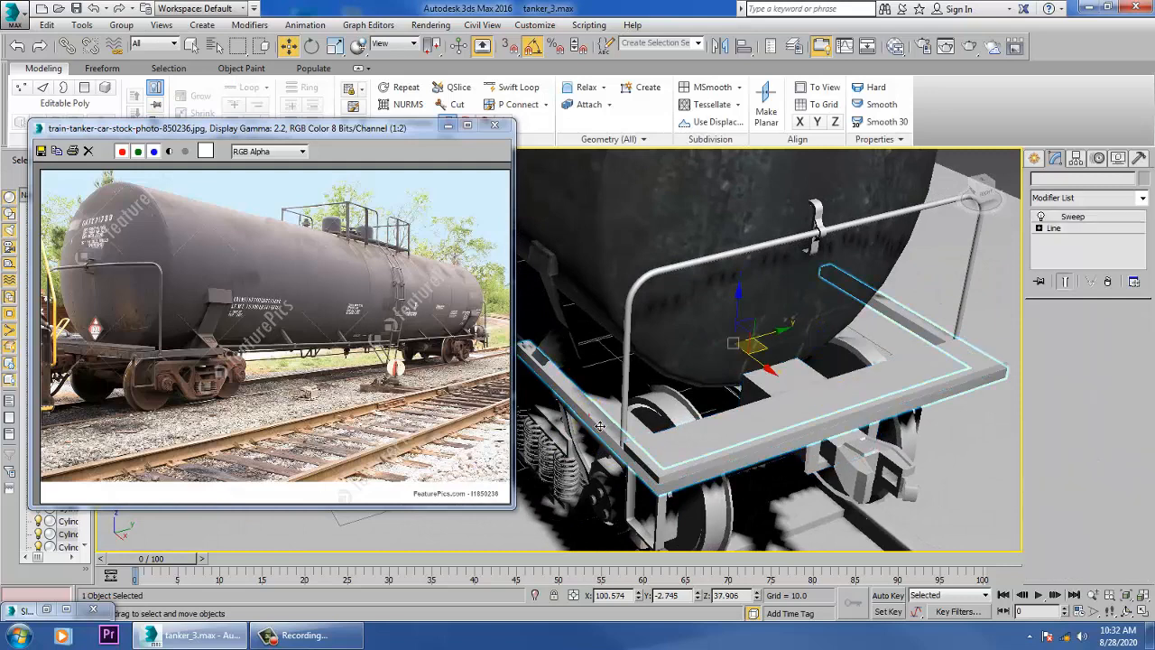
middle_click_drag(614, 456, 634, 418, "alt")
middle_click_drag(713, 450, 763, 506)
scroll(762, 506, "up", 3)
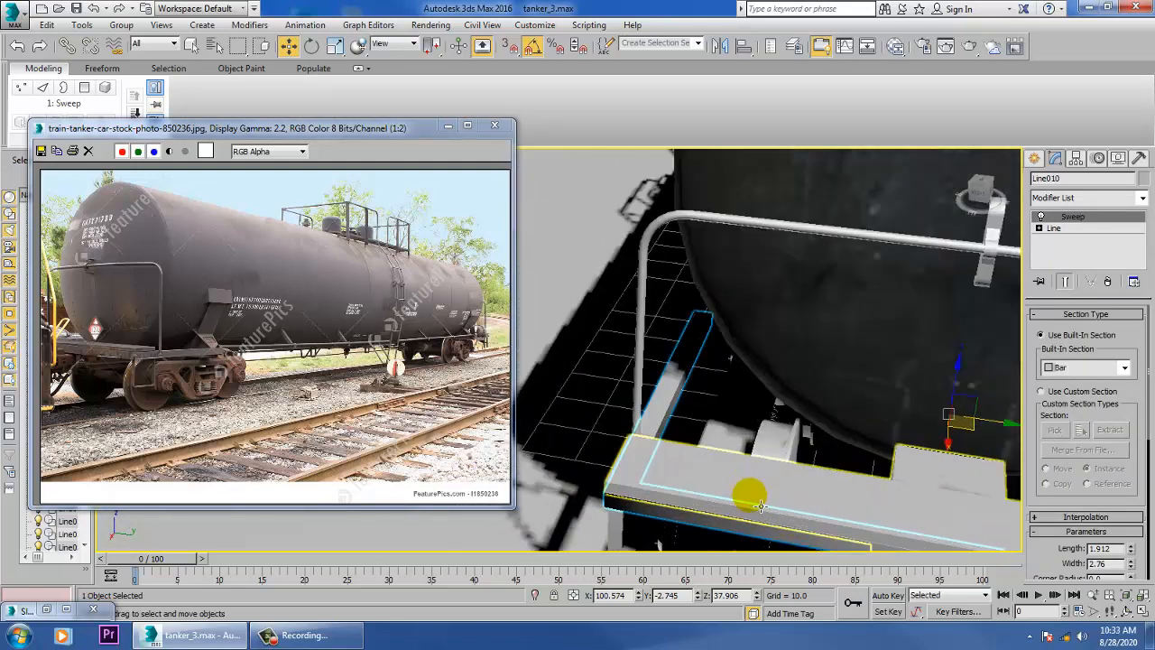
right_click(668, 421)
mouse_move(713, 546)
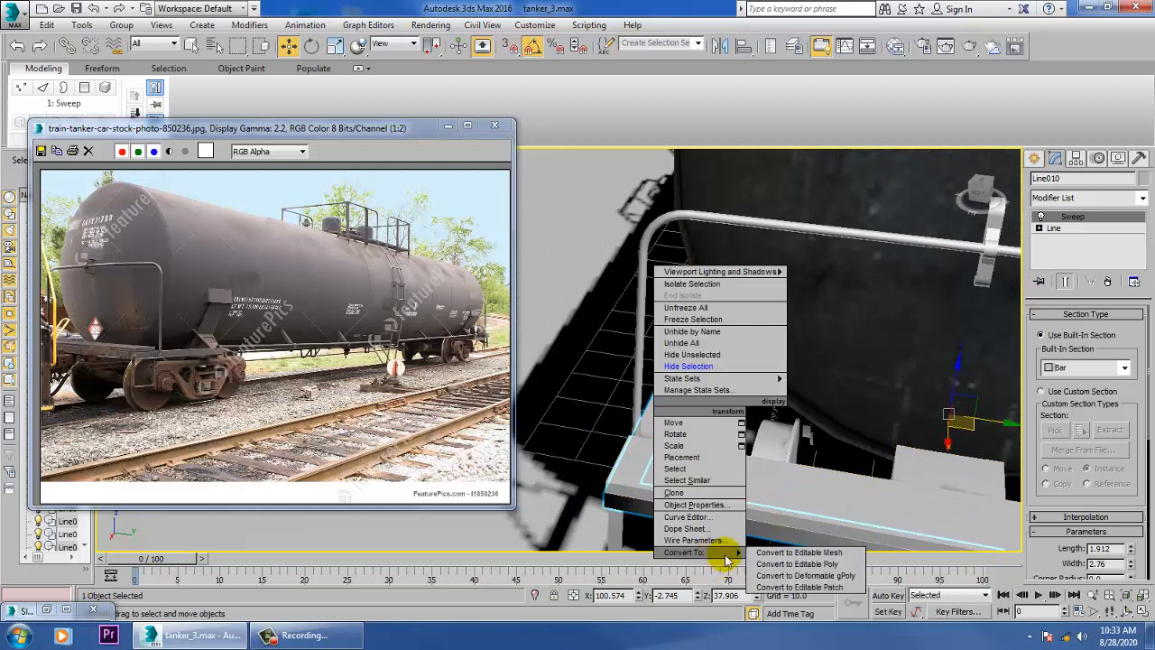
left_click(787, 557)
scroll(783, 494, "down", 5)
middle_click_drag(736, 458, 1053, 379, "alt")
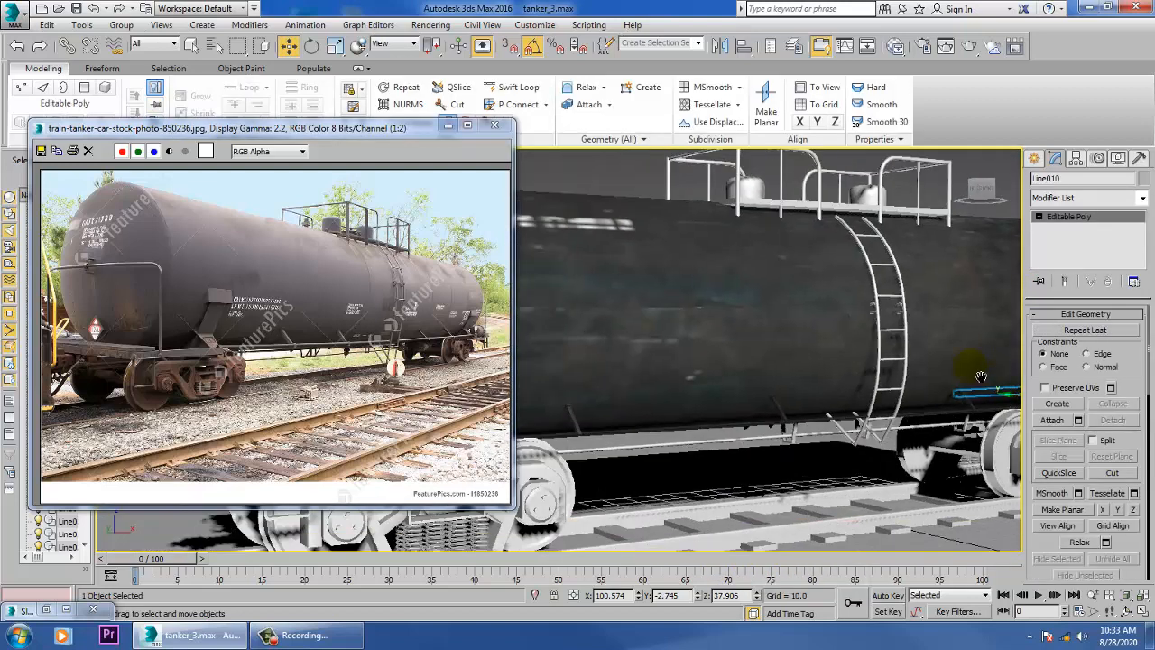
middle_click_drag(865, 460, 693, 442, "alt")
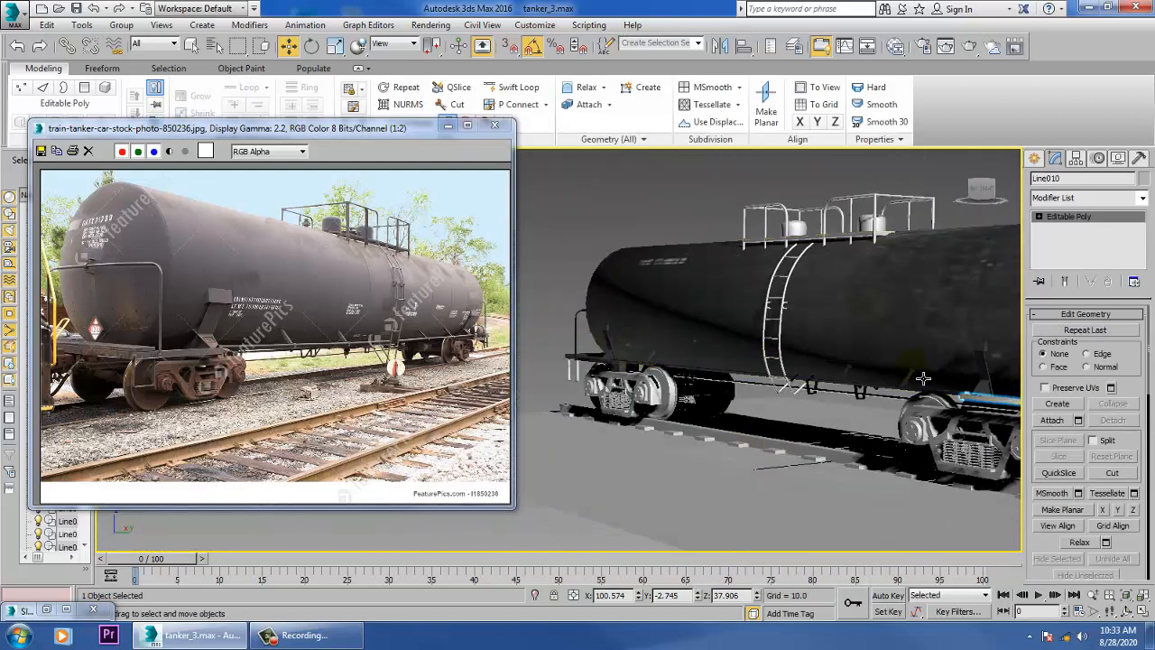
key("z")
middle_click_drag(935, 397, 833, 440, "alt")
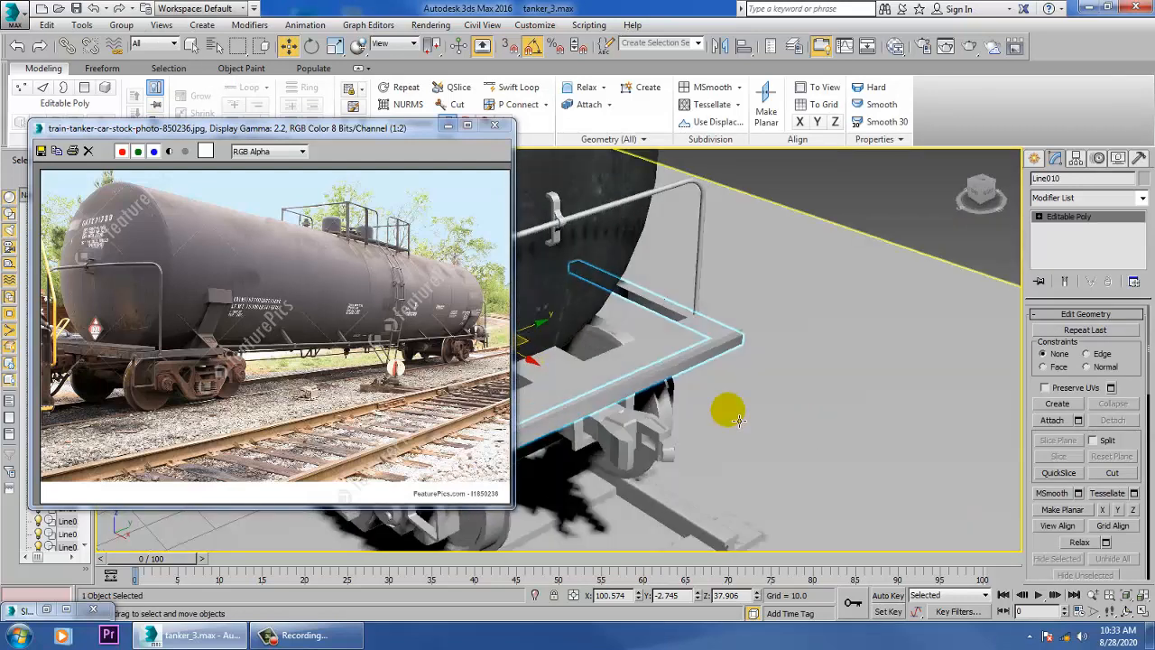
Step: Select the untextured cross platform inside the end frame and create a new VRayMtl material for it
middle_click_drag(738, 418, 914, 447)
middle_click_drag(915, 447, 854, 450, "alt")
left_click(720, 460)
scroll(703, 461, "up", 3)
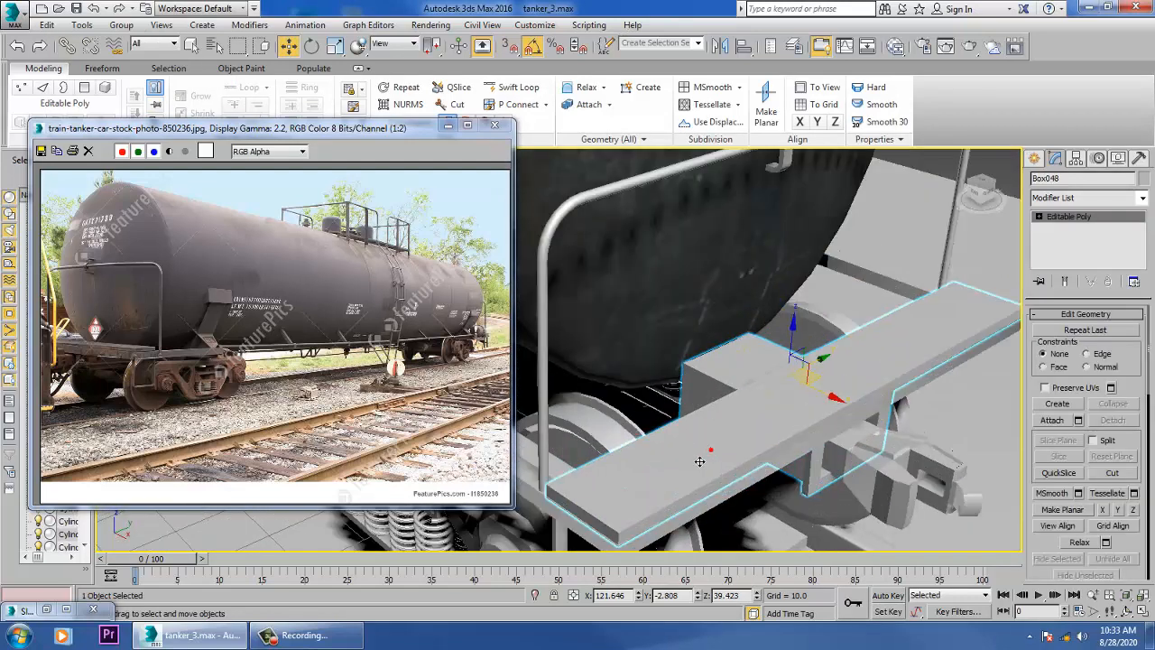
key("m")
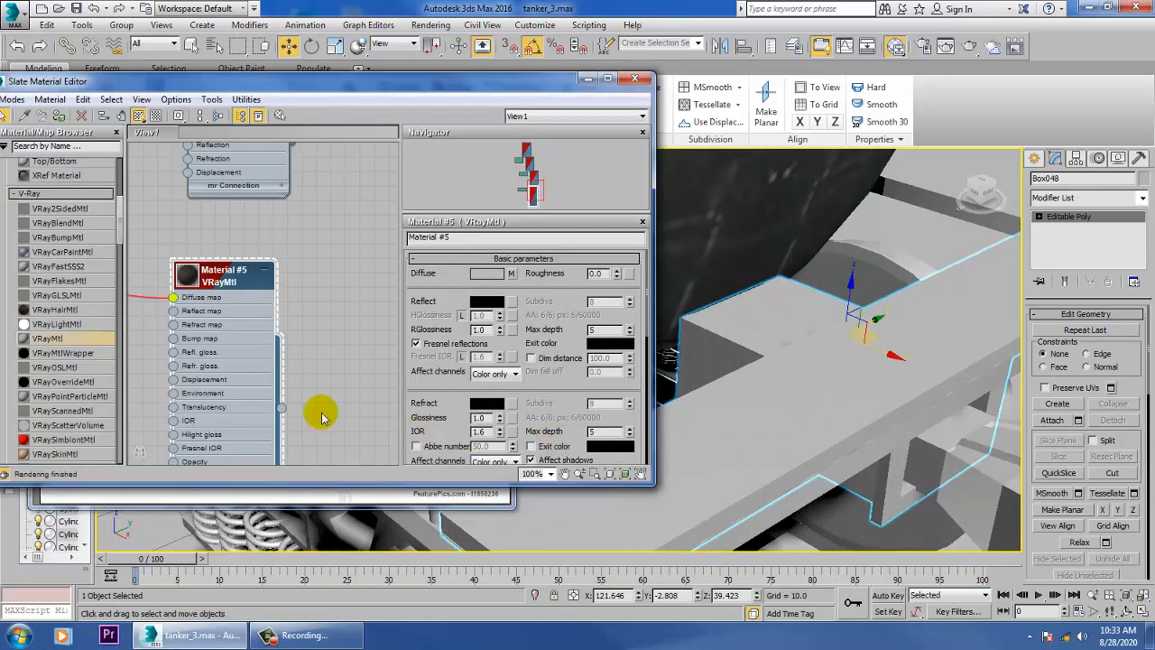
left_click_drag(338, 273, 340, 274)
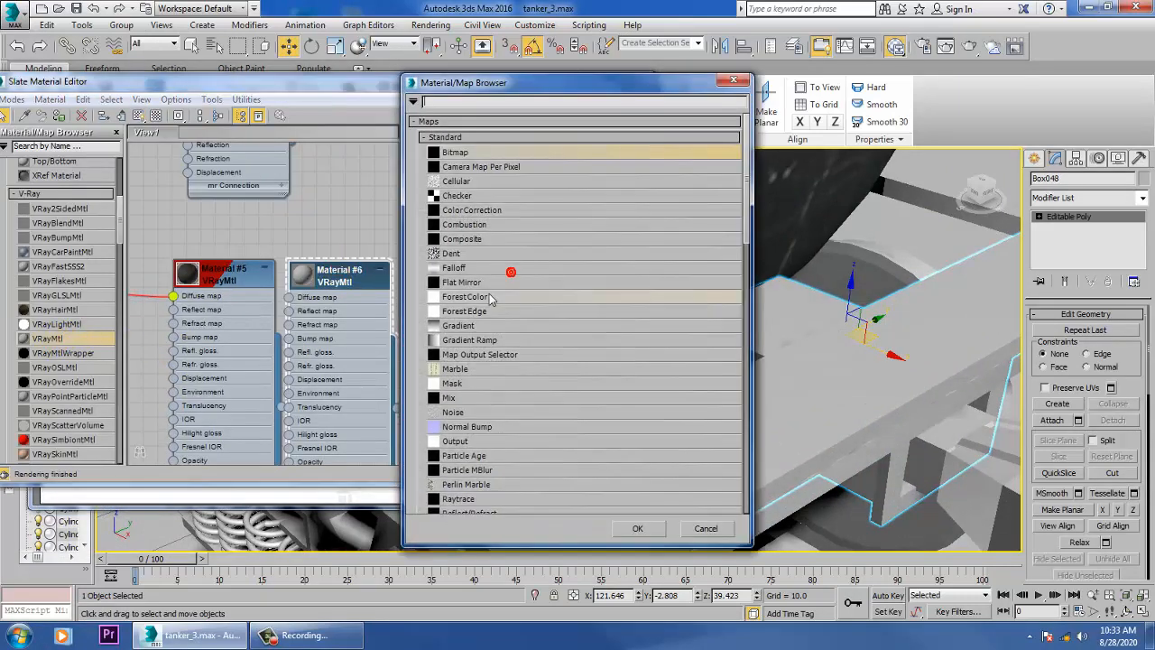
Step: Preview the metal textures in the tex folder and load scratched-and-scraped-metal-texture-6 as the new material's diffuse bitmap
double_click(460, 152)
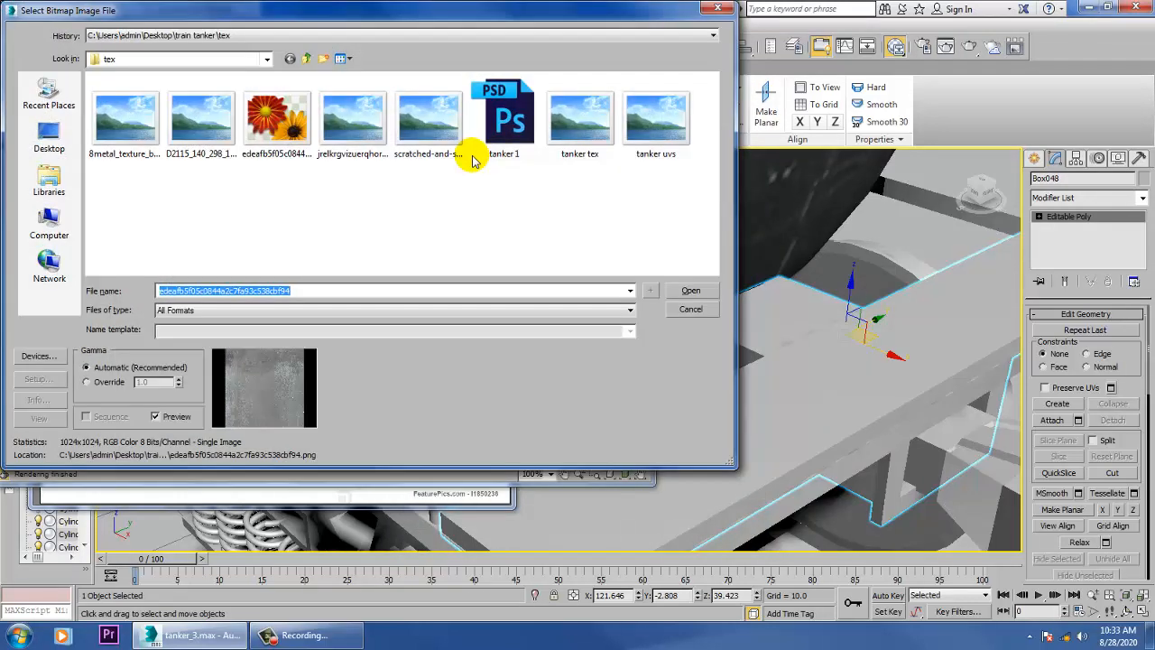
left_click(134, 115)
right_click(132, 113)
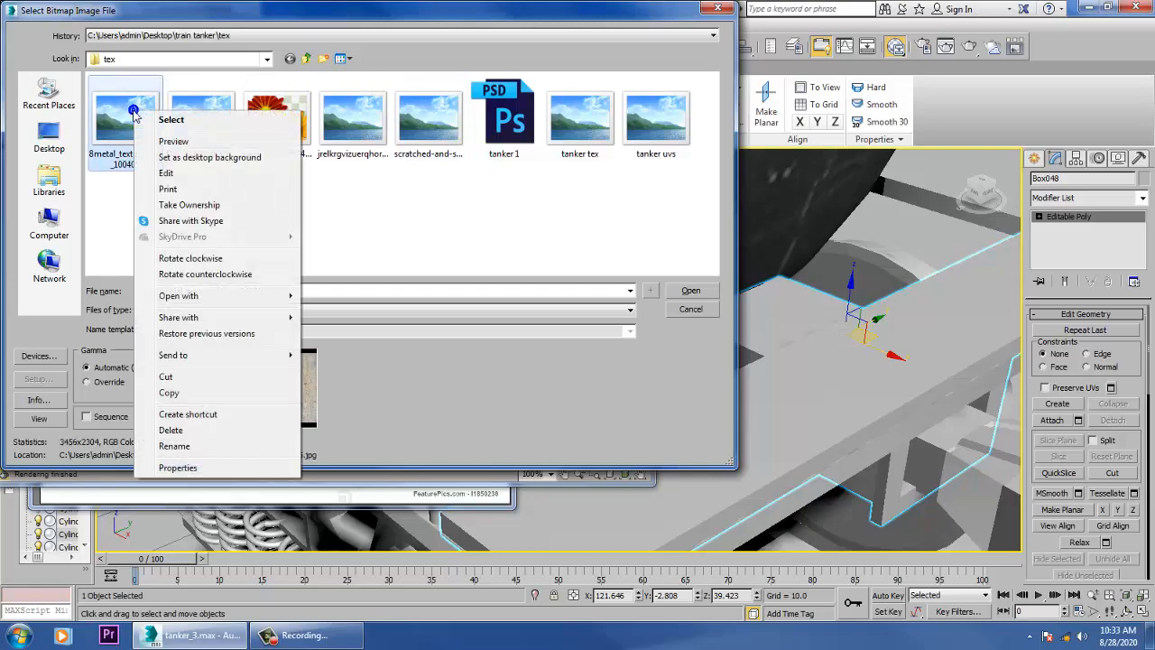
left_click(173, 142)
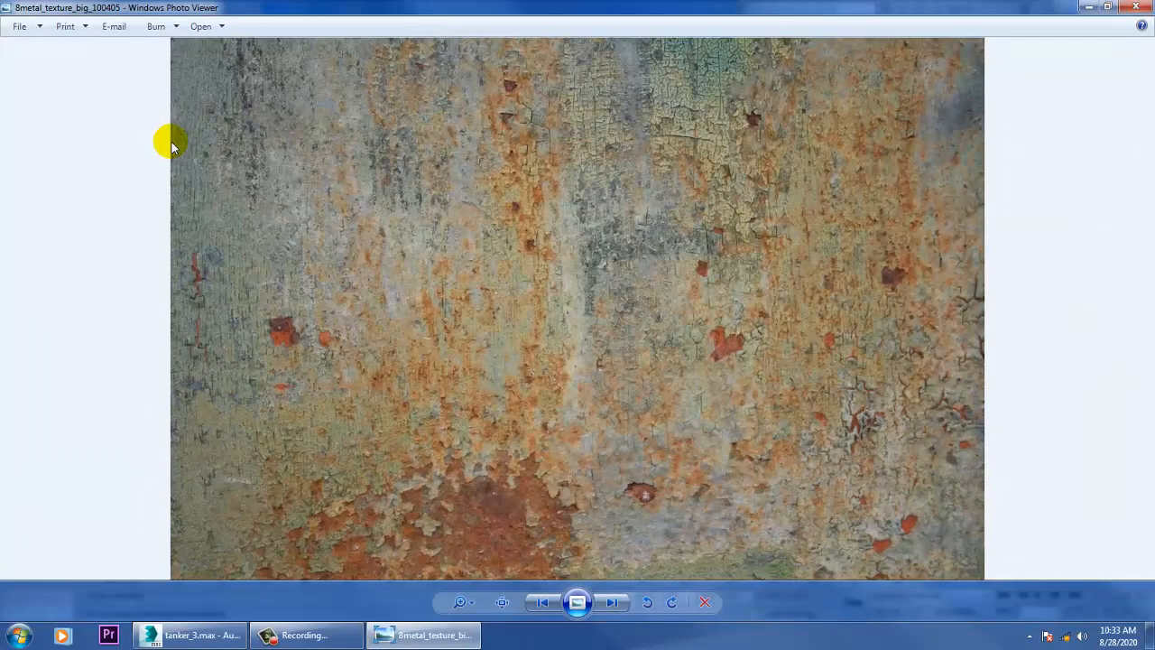
key("Right")
key("Right")
key("Right")
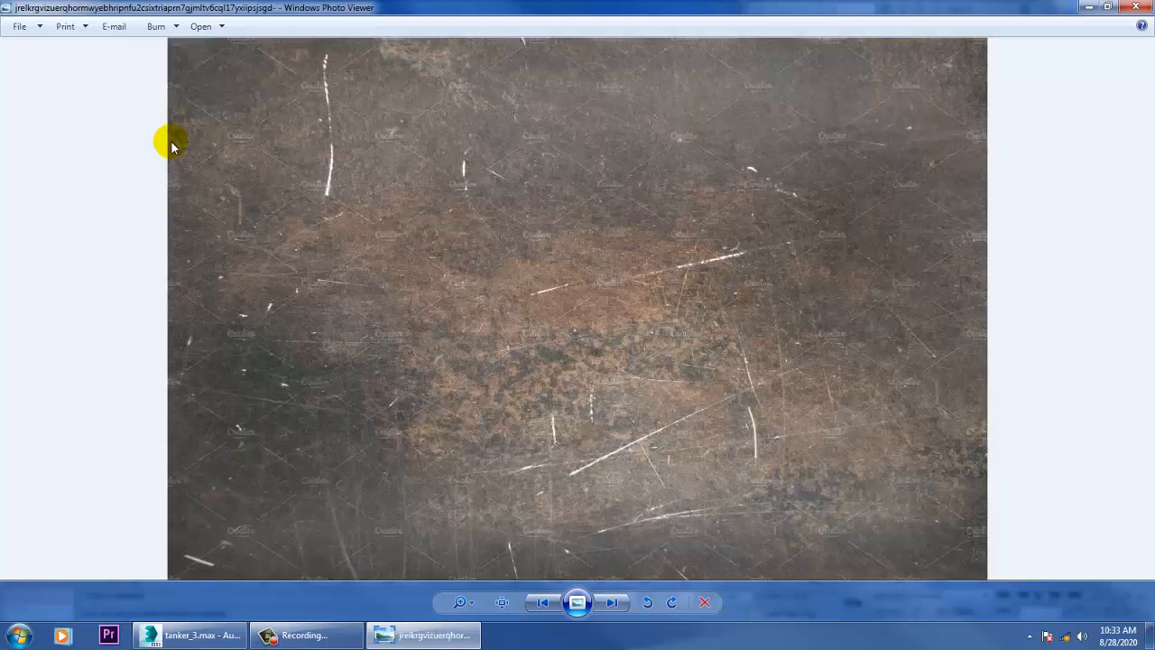
key("Right")
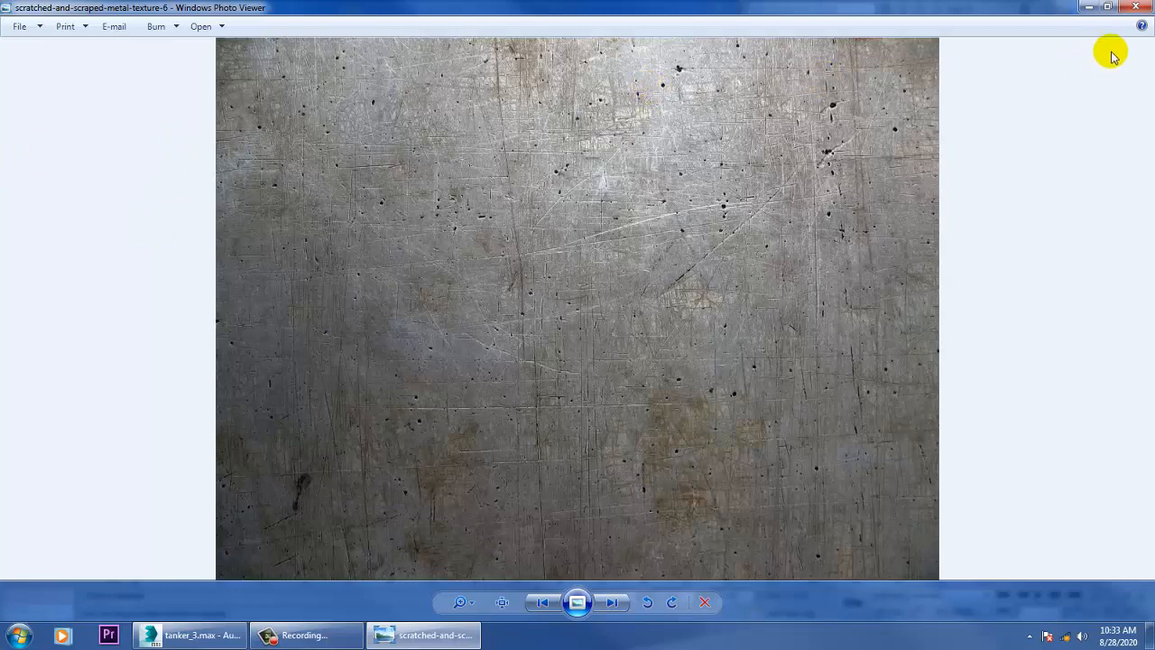
left_click(1130, 9)
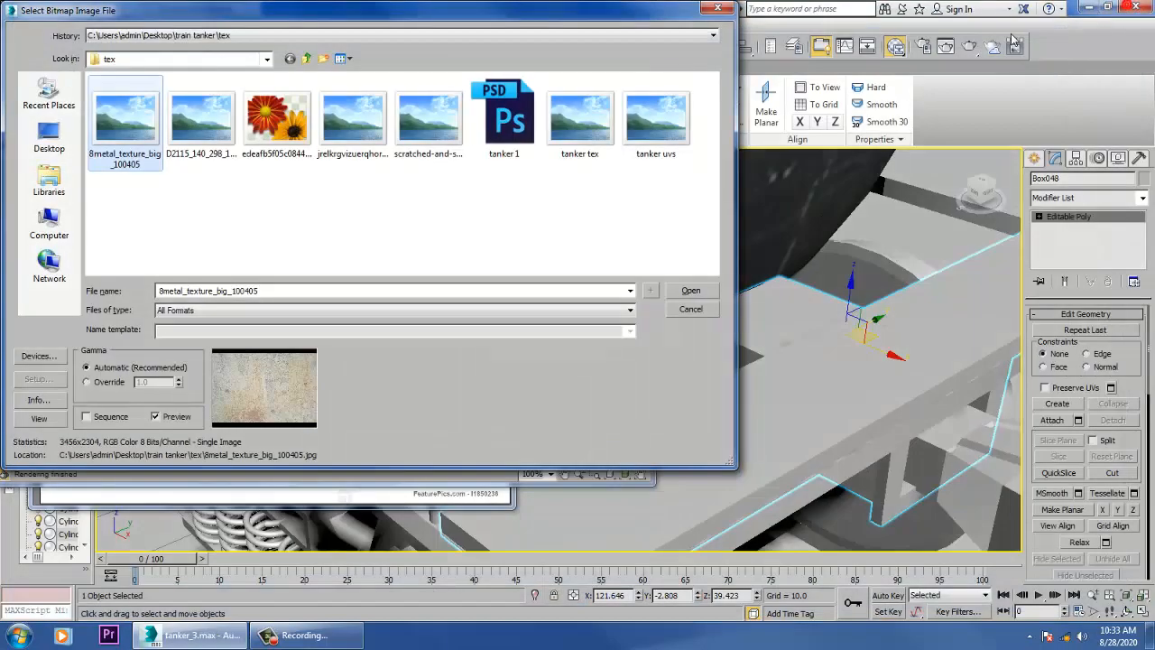
double_click(424, 110)
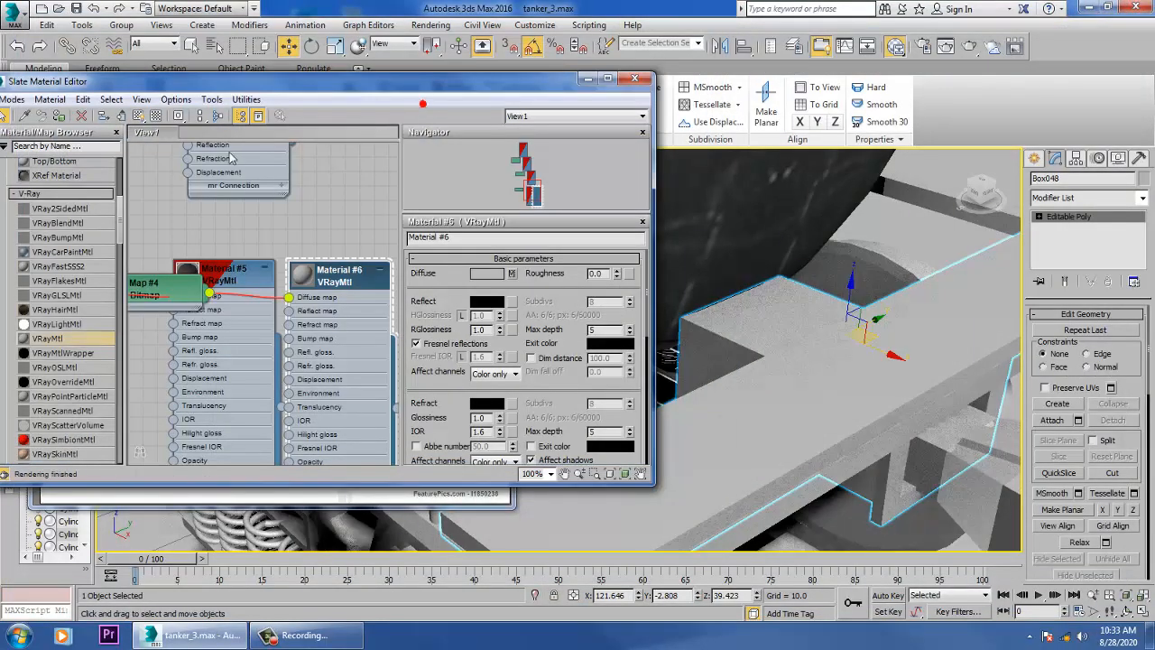
Step: Assign Material #6 to the cross platform with its texture shown in the viewport, and add a UVW Map modifier with Box mapping
left_click(58, 116)
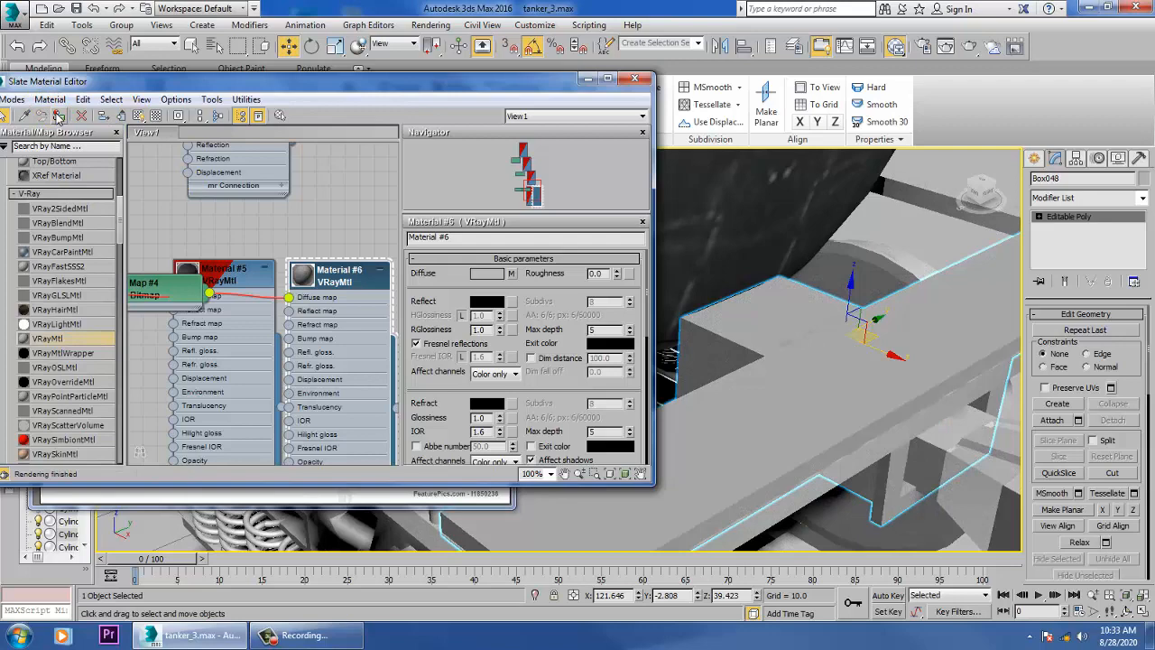
left_click(137, 117)
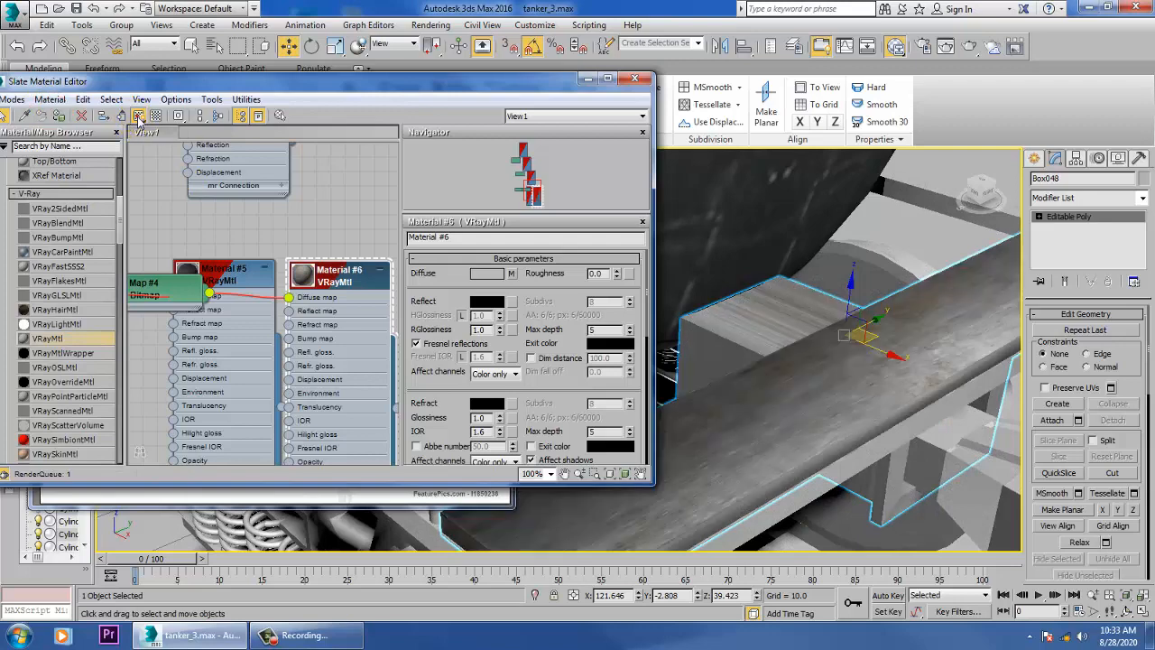
left_click(1100, 201)
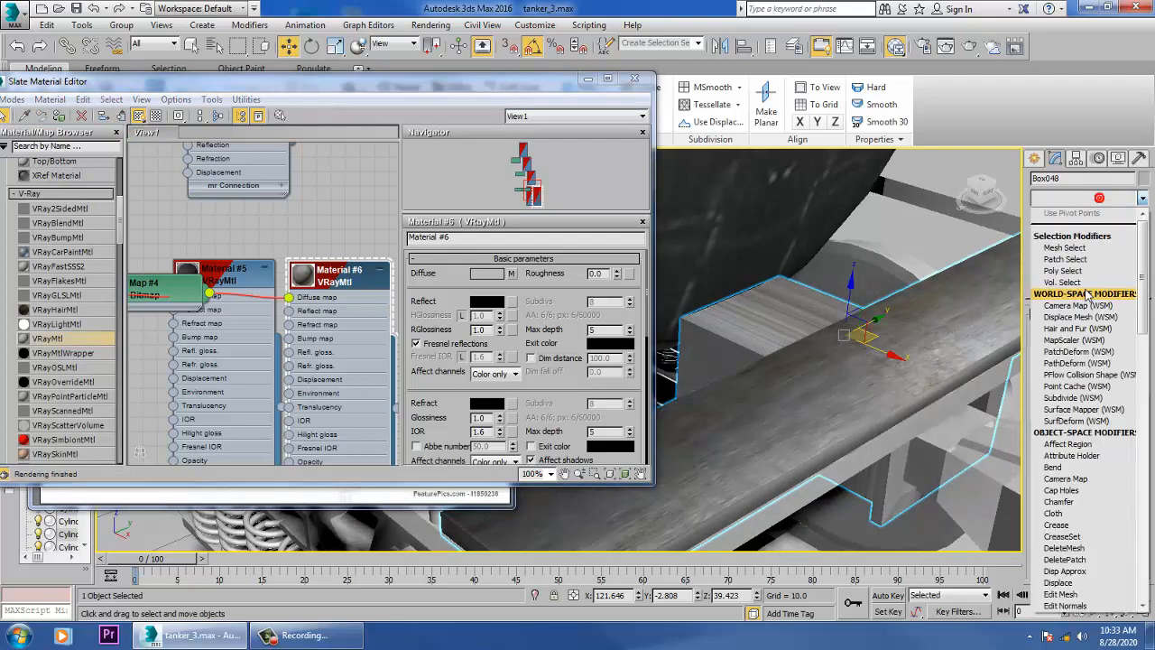
scroll(1093, 294, "down", 5)
left_click(1074, 474)
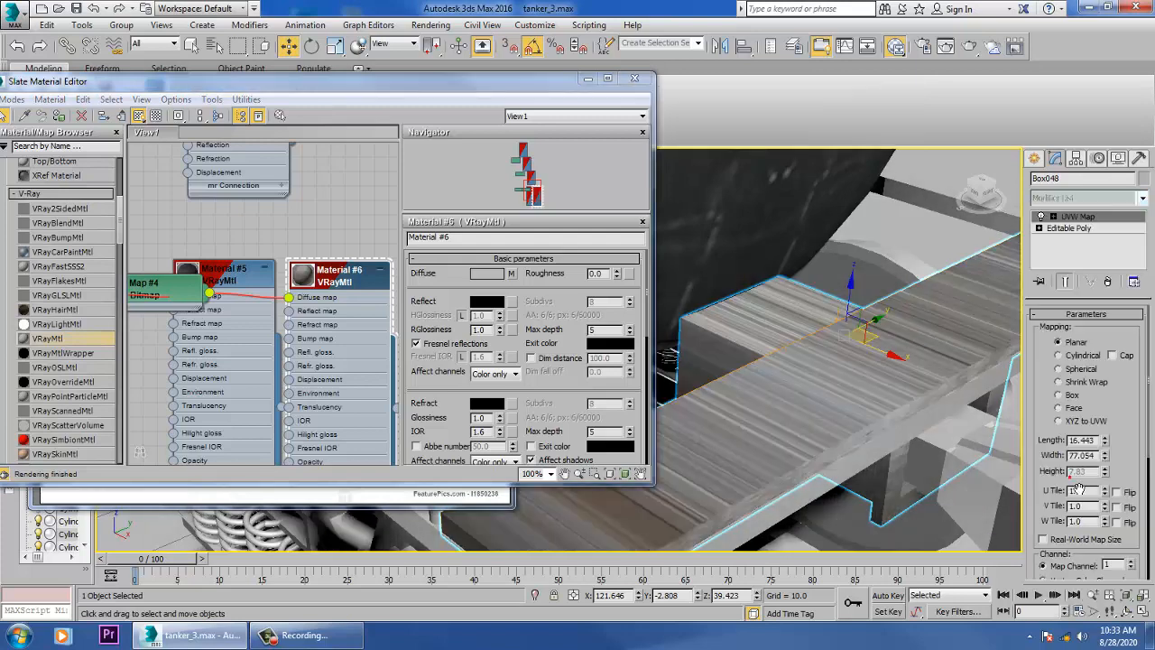
left_click(1071, 396)
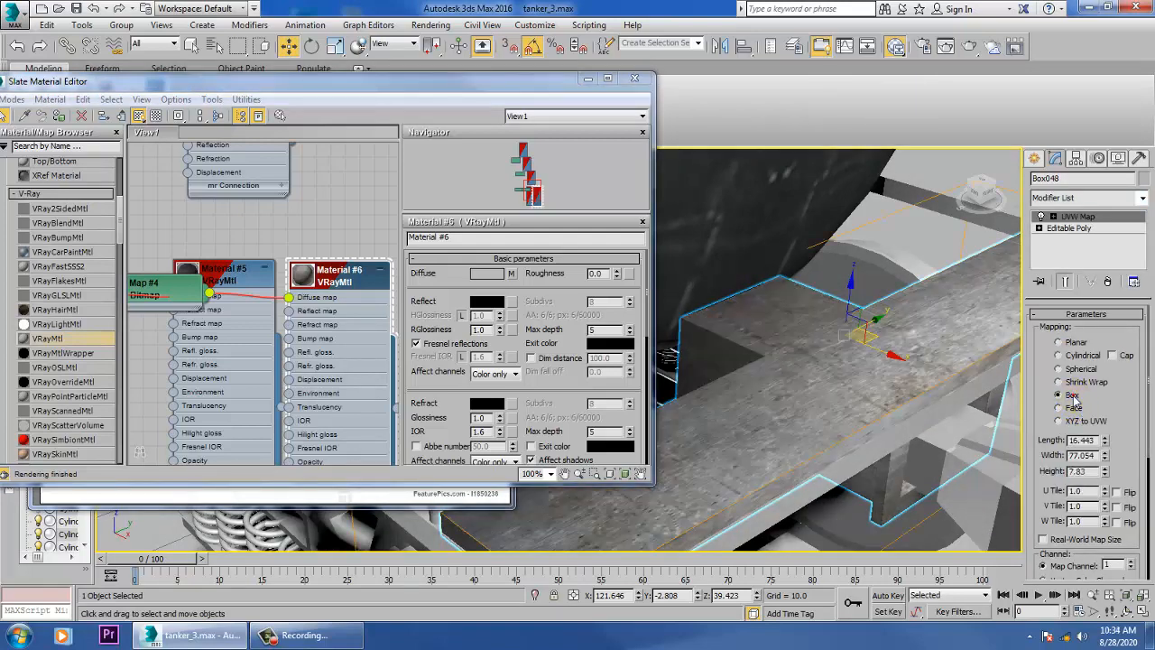
left_click(587, 78)
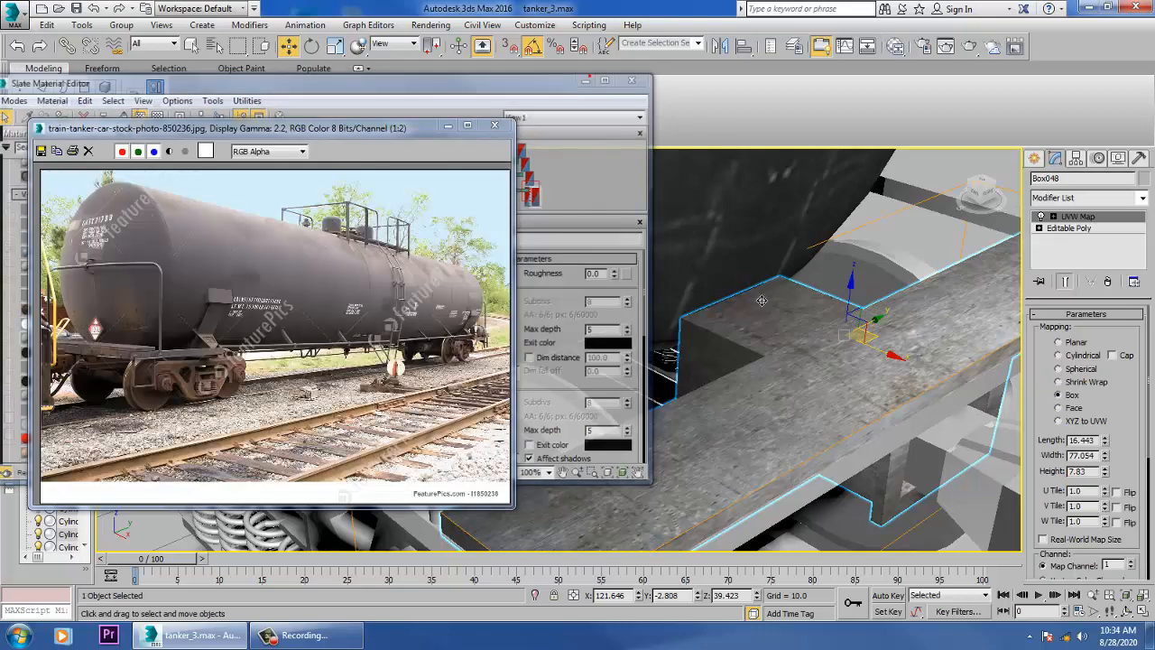
Step: Apply Material #6 to the textured platform frame at the opposite end of the tanker
scroll(717, 359, "down", 3)
scroll(718, 359, "down", 10)
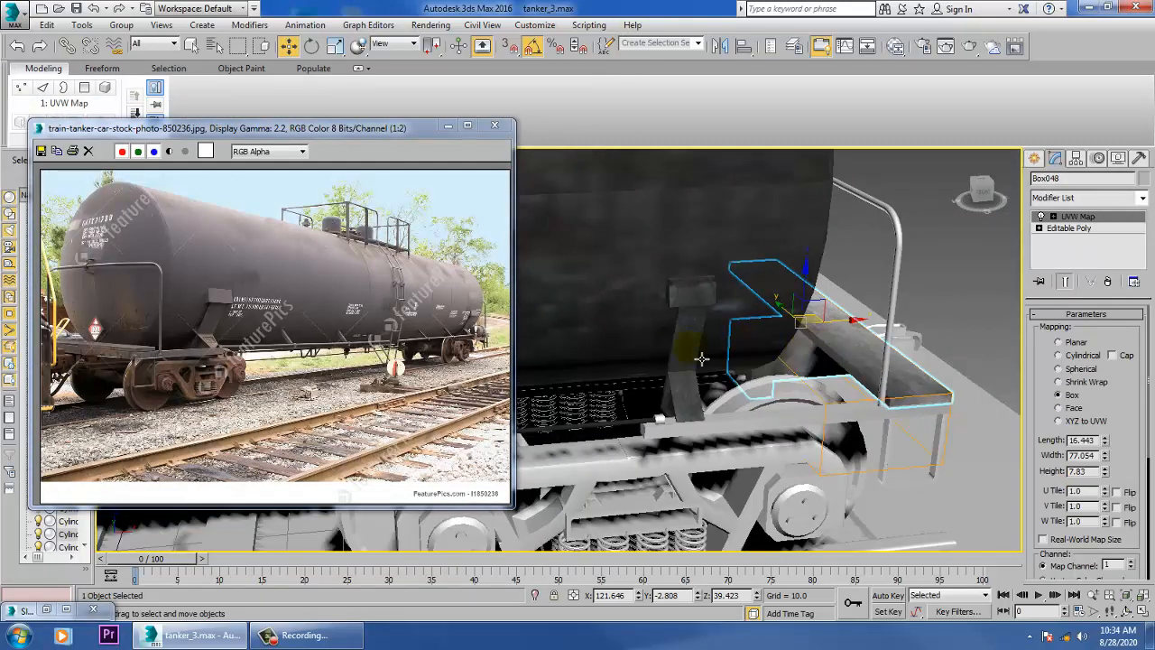
middle_click_drag(784, 372, 791, 346, "alt")
scroll(792, 347, "up", 5)
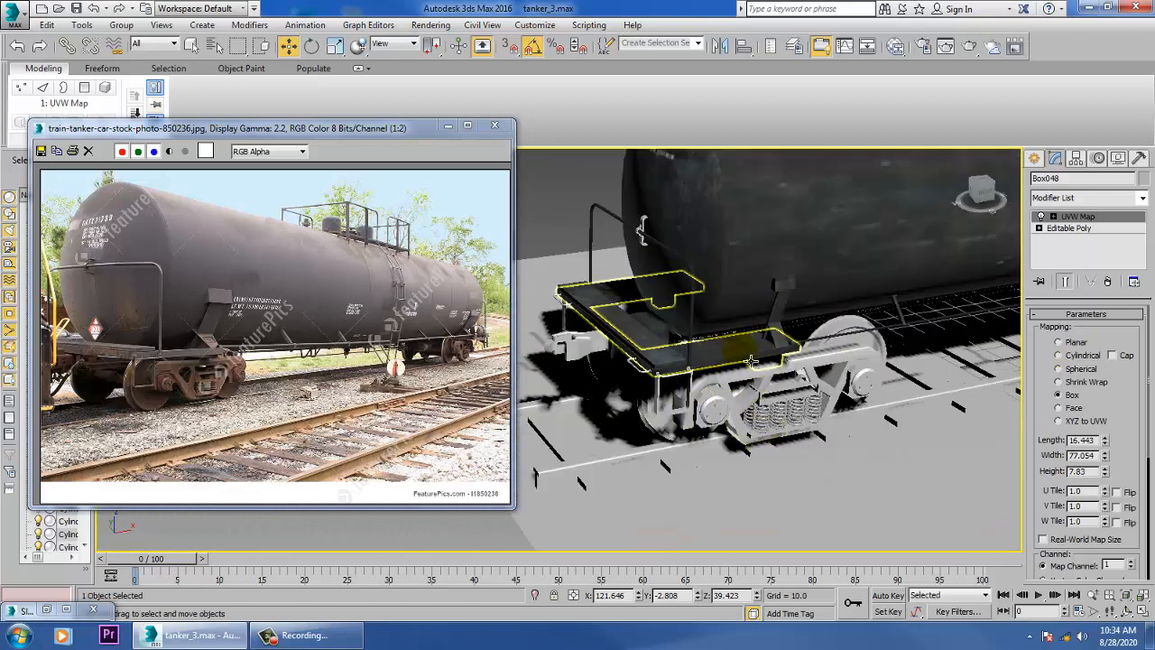
left_click(723, 383)
scroll(723, 383, "up", 5)
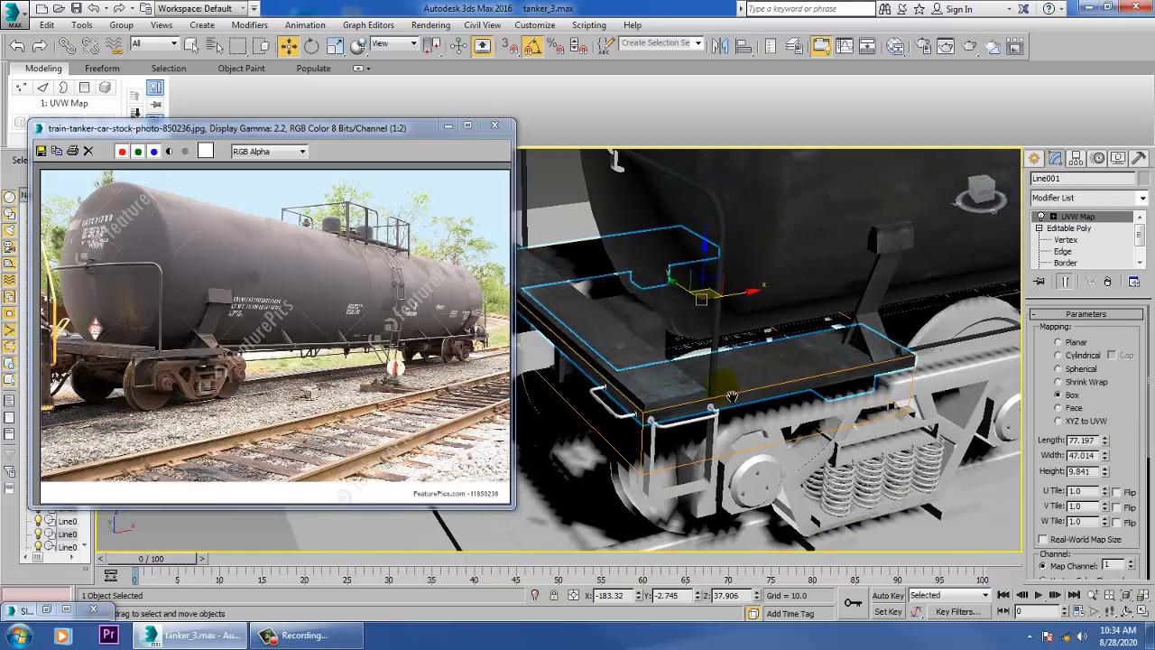
key("m")
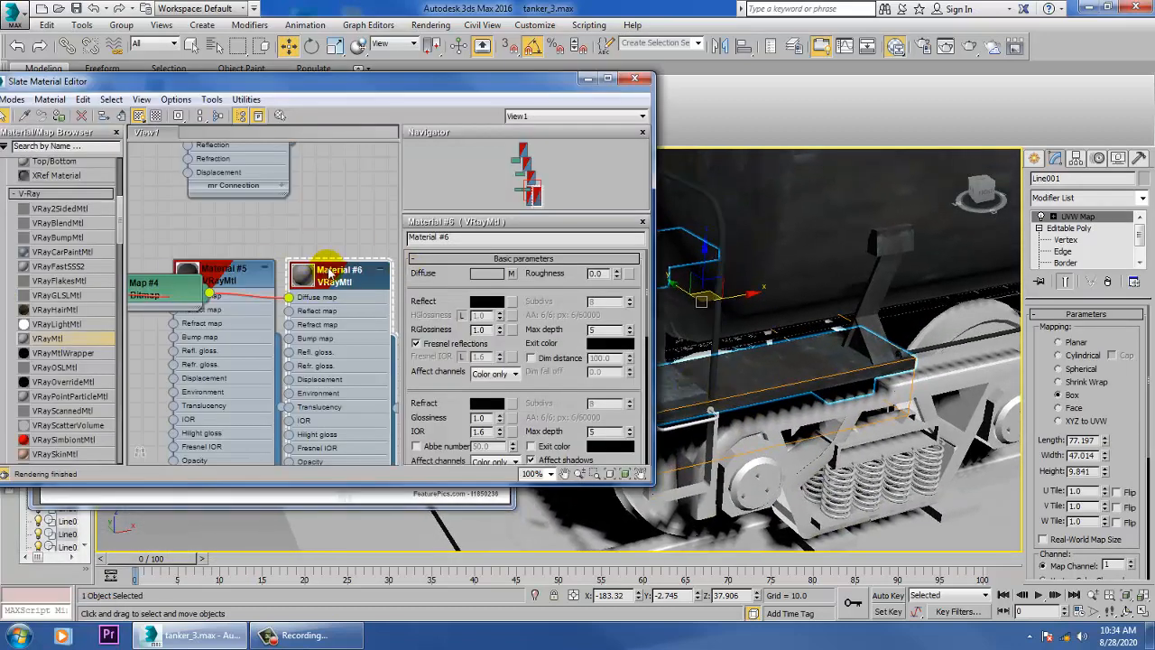
left_click(59, 115)
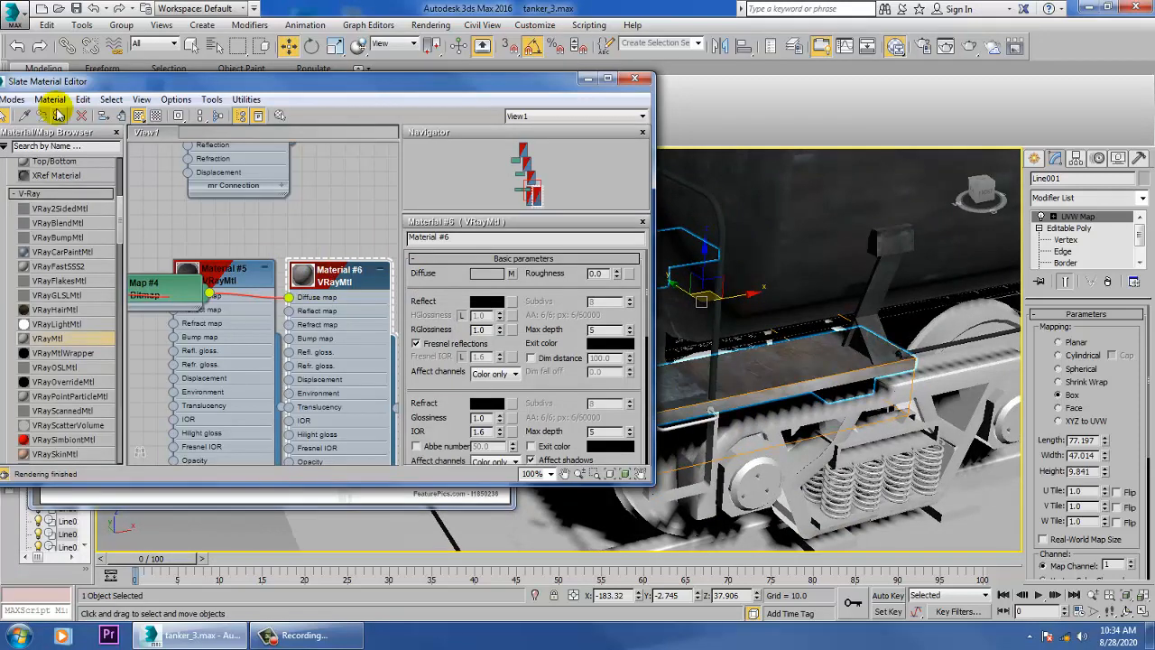
Step: Apply Material #6 to the cross platform above the coupler at this same end
middle_click_drag(809, 312, 876, 411, "alt")
left_click(866, 416)
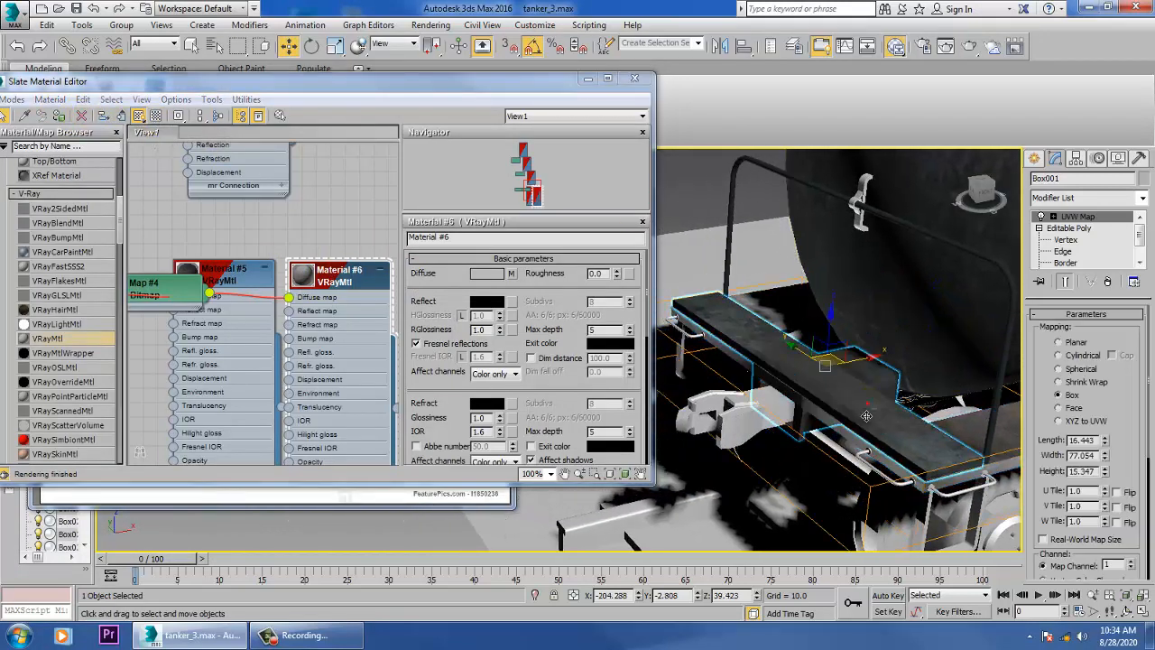
left_click(56, 115)
mouse_move(1004, 431)
middle_mouse_down("alt")
mouse_move(798, 414)
mouse_move(850, 419)
mouse_move(839, 412)
mouse_move(960, 490)
mouse_move(993, 443)
middle_mouse_up("alt")
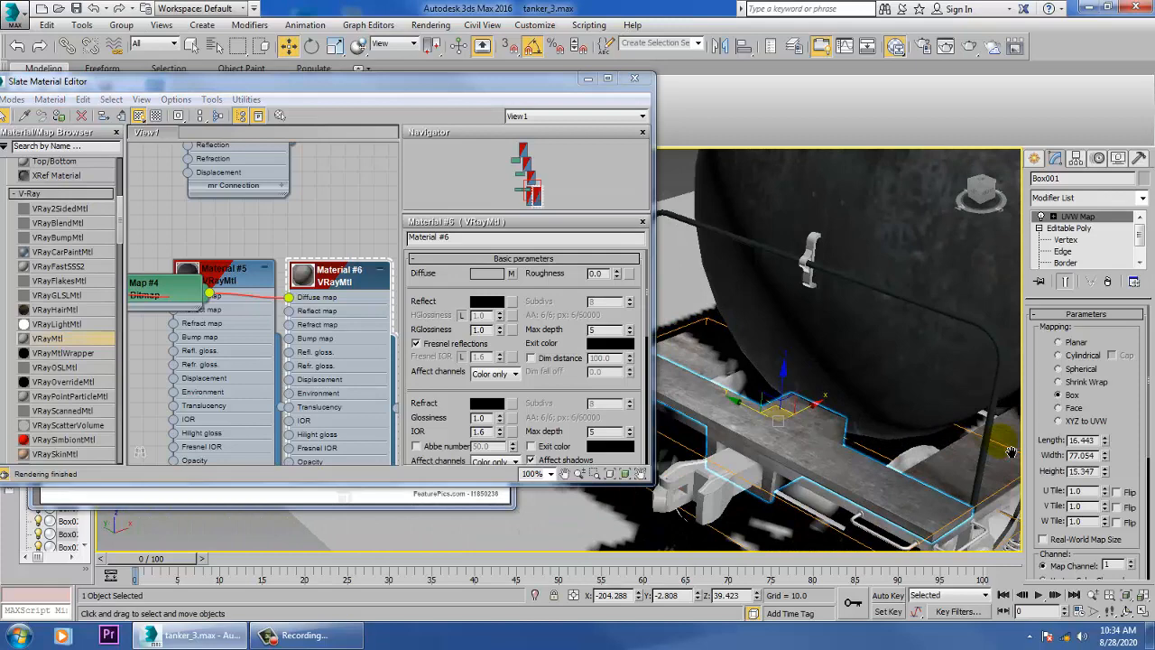
left_click(585, 79)
Step: Examine the retextured end platform and the angled tank support standing on it
left_click(806, 367)
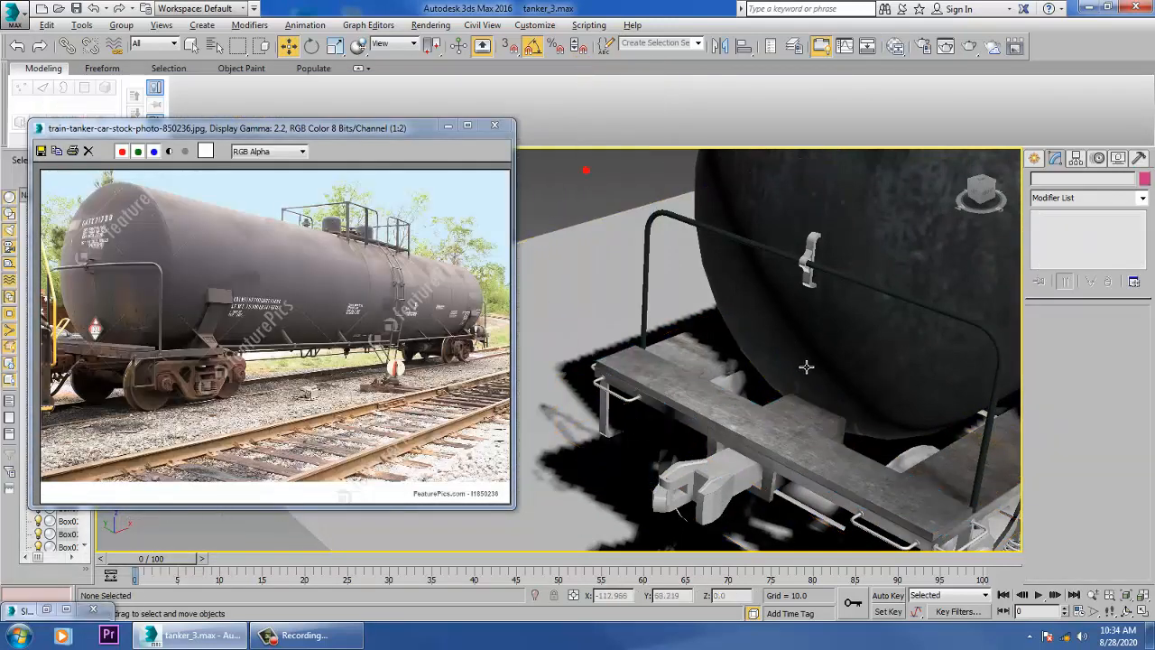
mouse_move(806, 367)
middle_mouse_down("alt")
mouse_move(843, 389)
mouse_move(823, 368)
middle_mouse_up("alt")
scroll(801, 369, "up", 5)
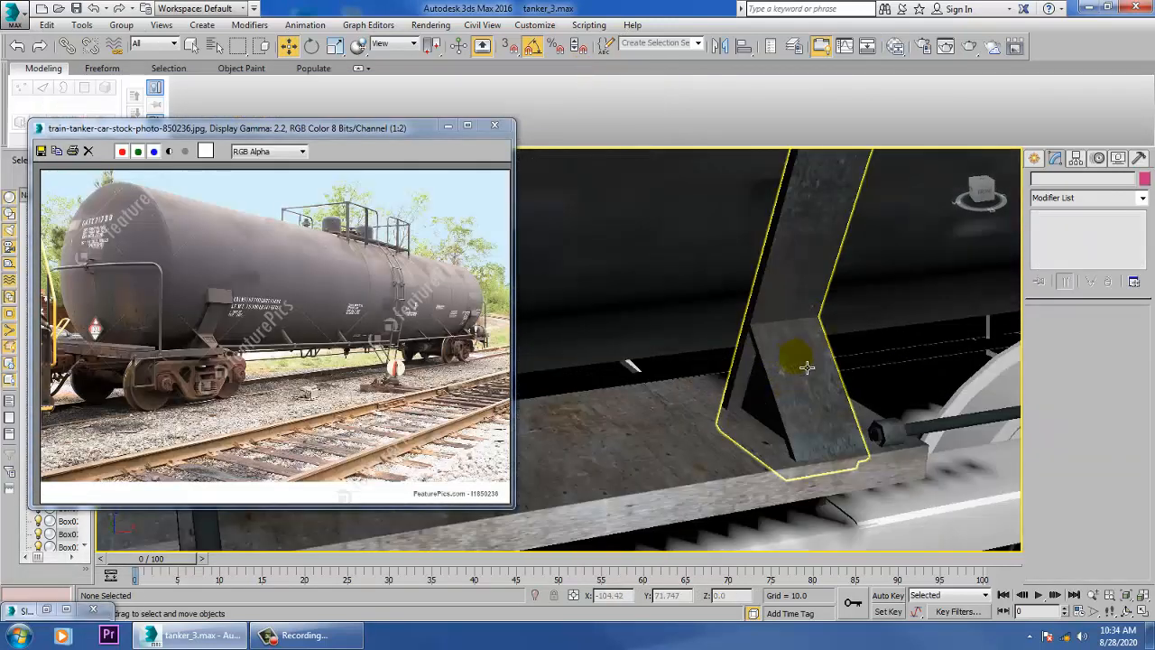
left_click(806, 352)
scroll(815, 229, "down", 8)
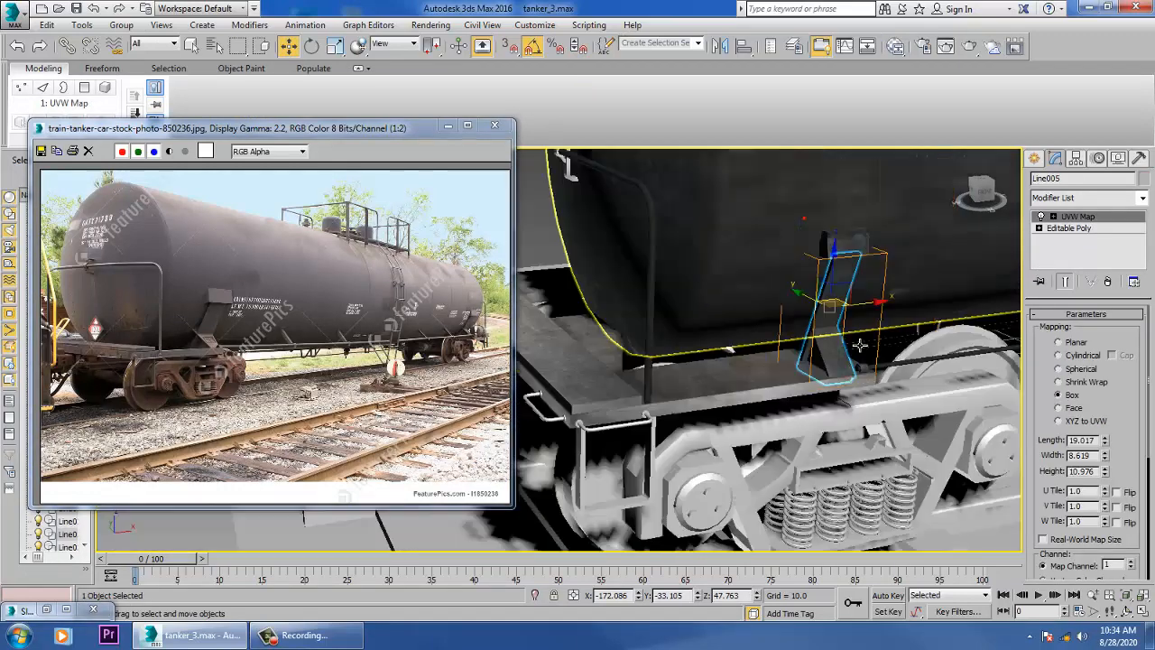
scroll(830, 336, "up", 2)
middle_click_drag(831, 336, 740, 376, "alt")
Step: Mirror the textured platform frame about the X axis as a copy
left_click(740, 377)
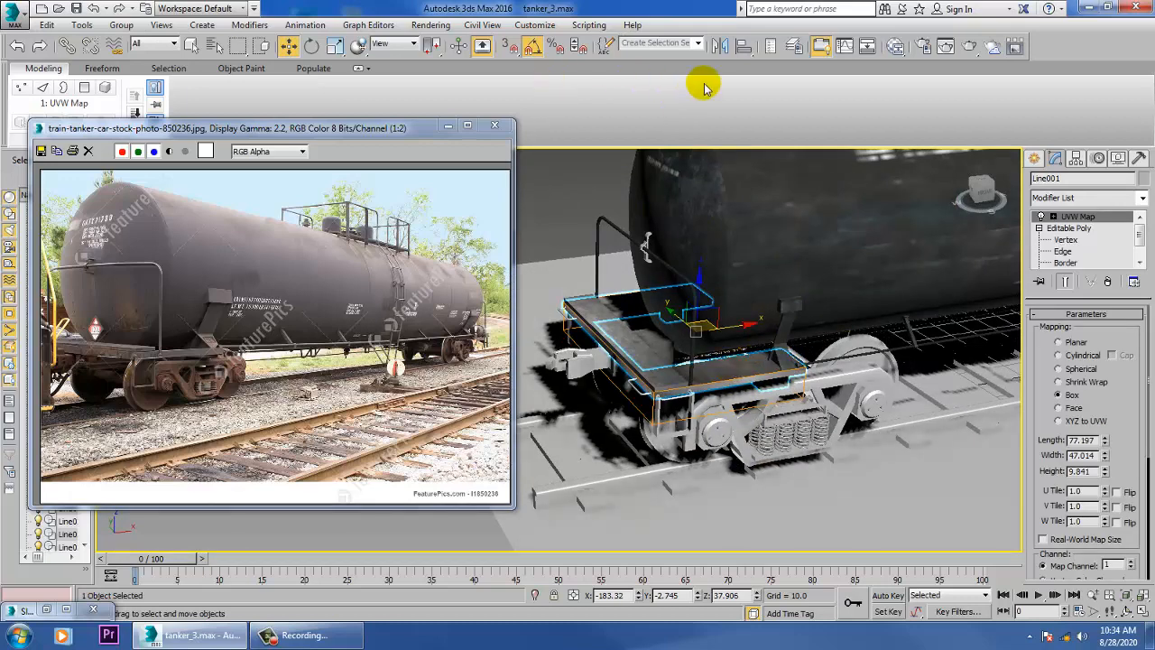
left_click(719, 46)
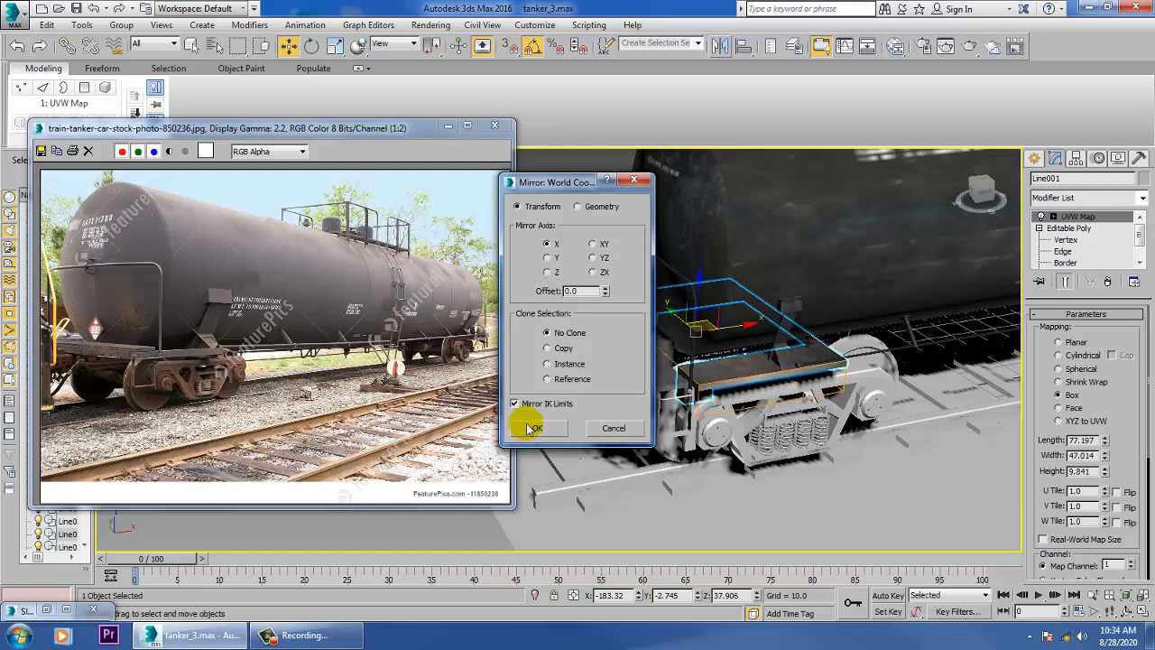
left_click(546, 348)
left_click(537, 427)
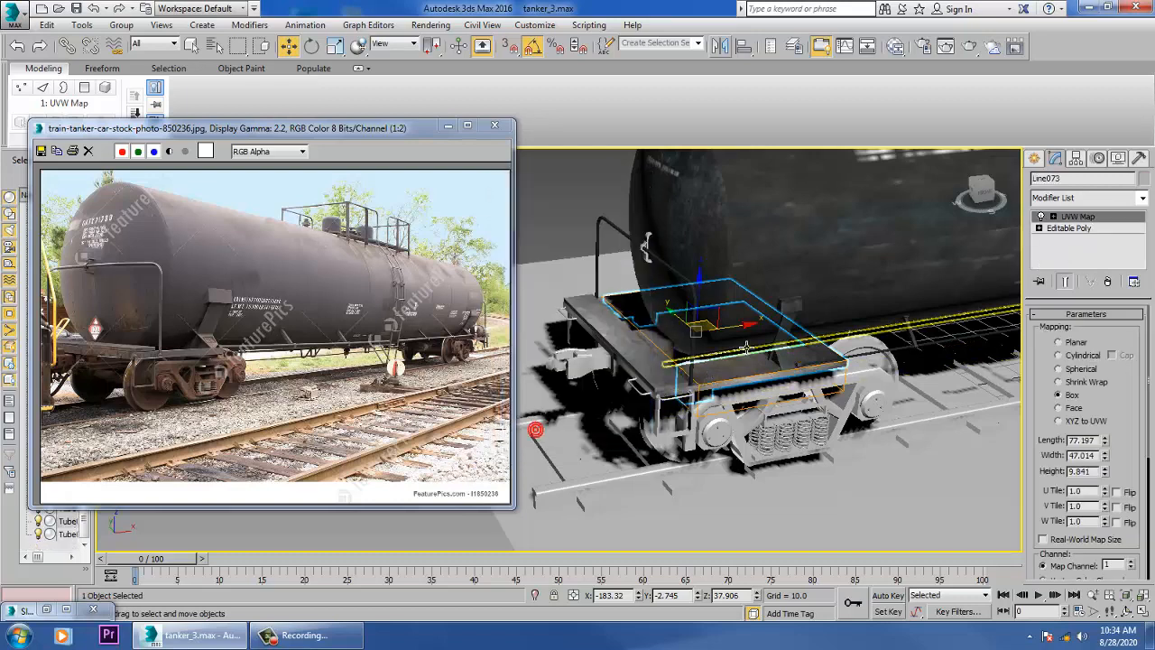
Step: Move the mirrored platform frame along X from its original end of the tanker toward the opposite end
left_click_drag(735, 325, 1050, 301)
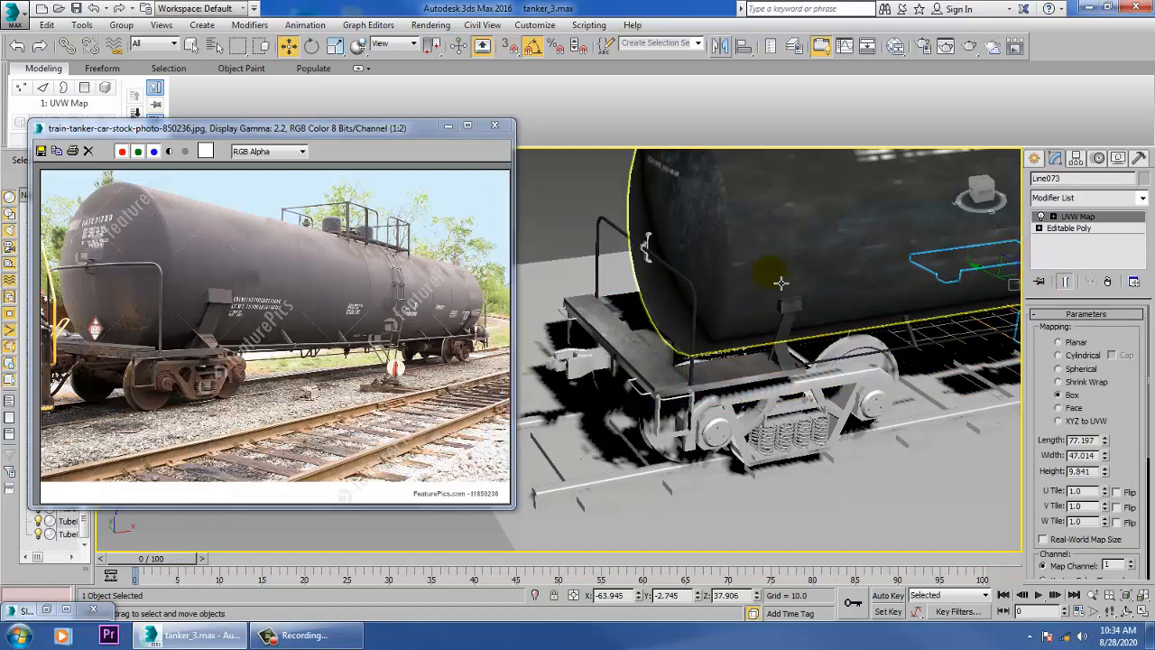
middle_click_drag(876, 281, 735, 344, "alt")
scroll(801, 352, "down", 3)
scroll(736, 346, "up", 3)
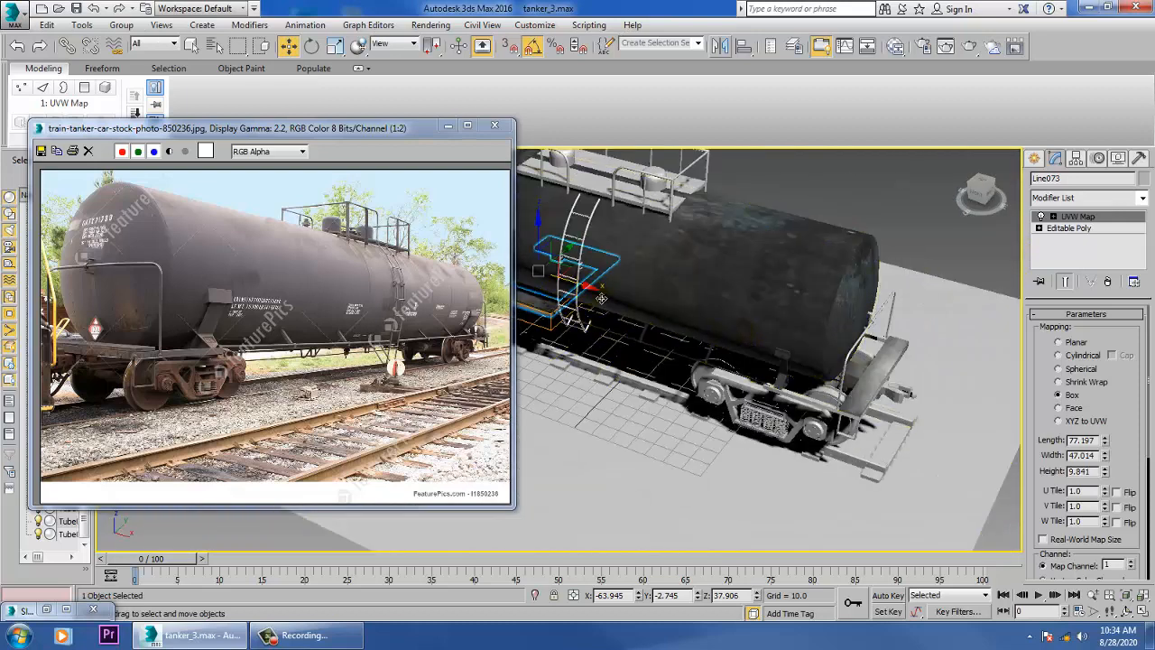
left_click_drag(603, 303, 814, 364)
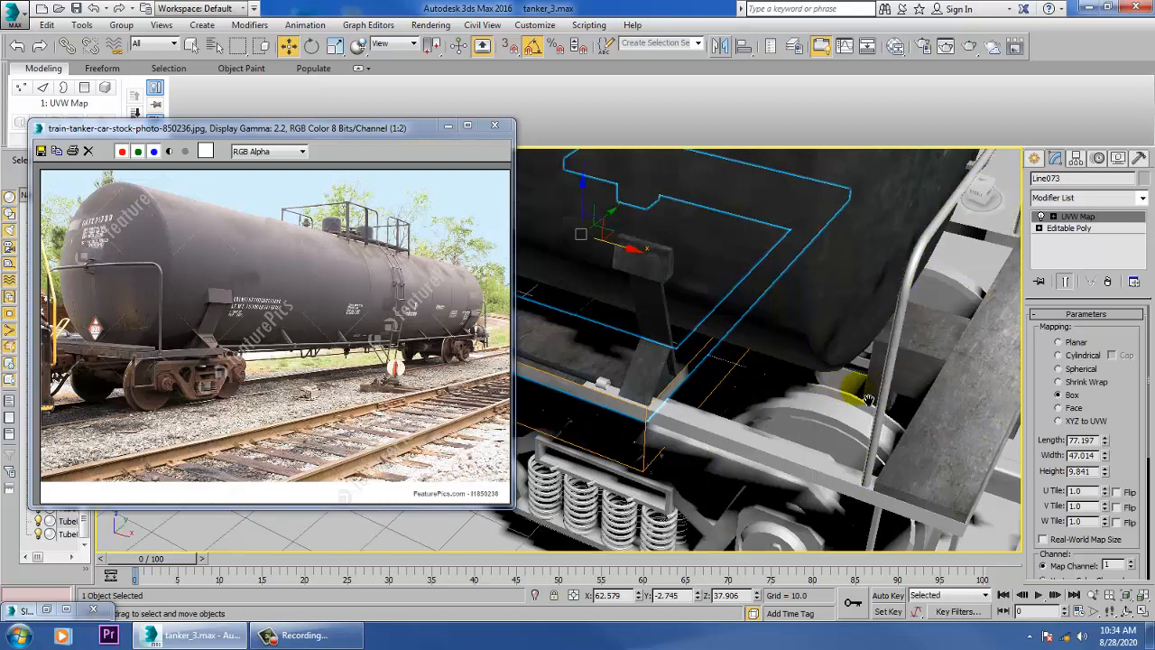
middle_click_drag(865, 396, 821, 395)
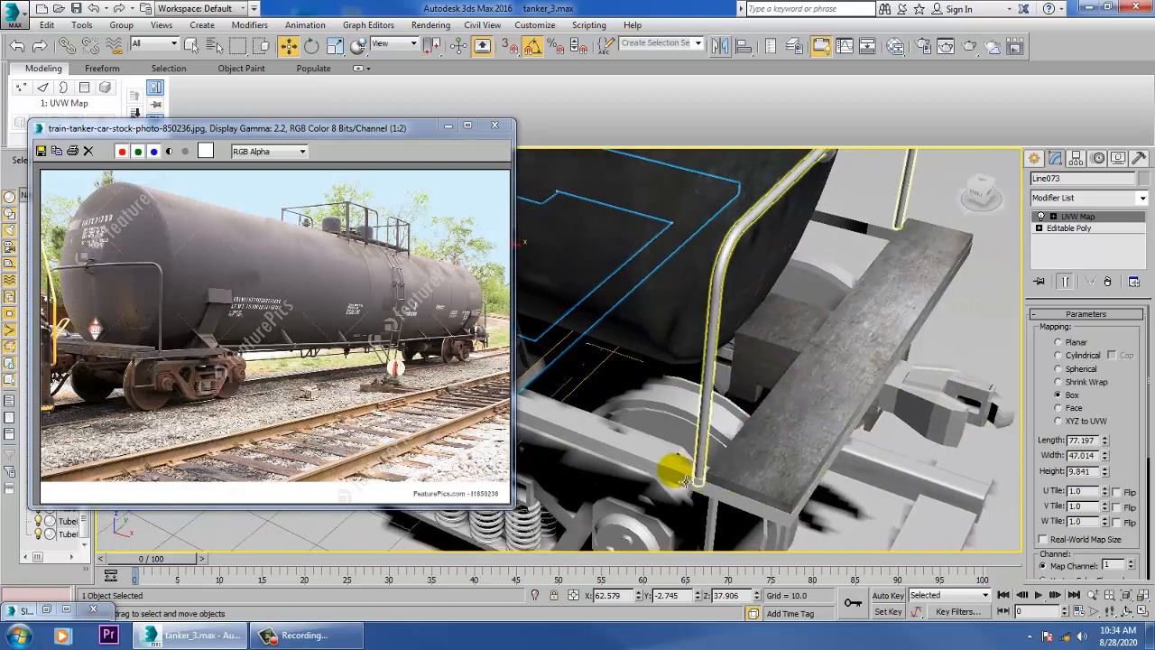
Step: Delete the old untextured platform frame beneath the cross platform at the opposite end
left_click(686, 479)
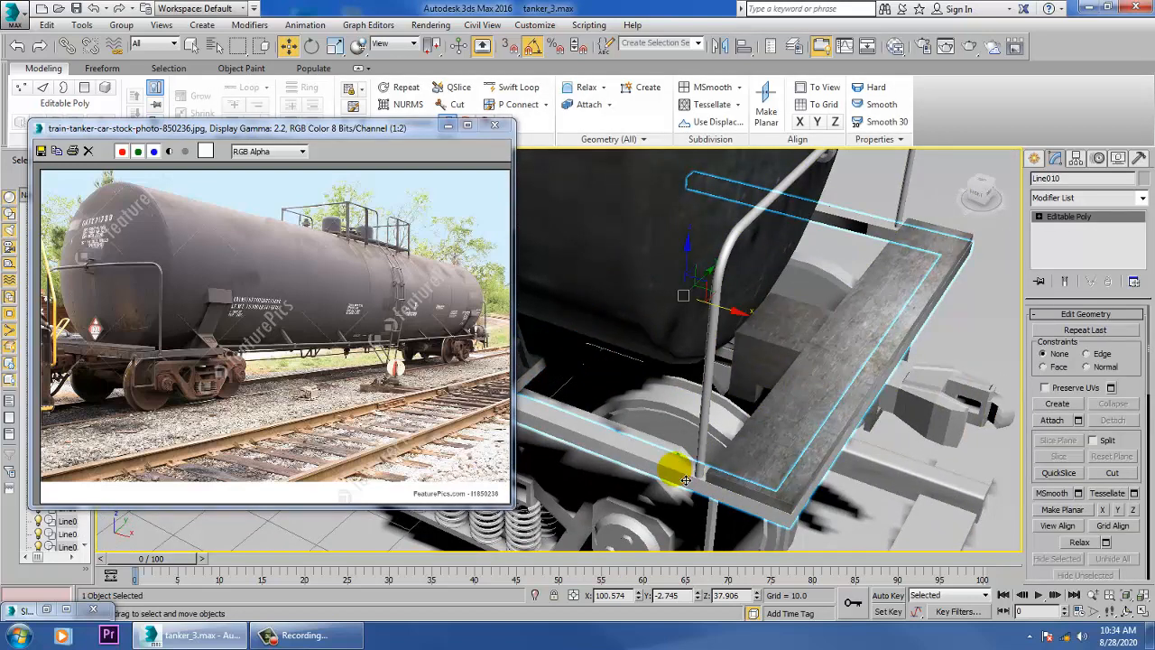
left_click(686, 480, "alt")
middle_click_drag(683, 464, 648, 354, "alt")
Step: Move the mirrored platform frame along X to about 100.59, seating it under the end handrail and cross platform
left_click(654, 370)
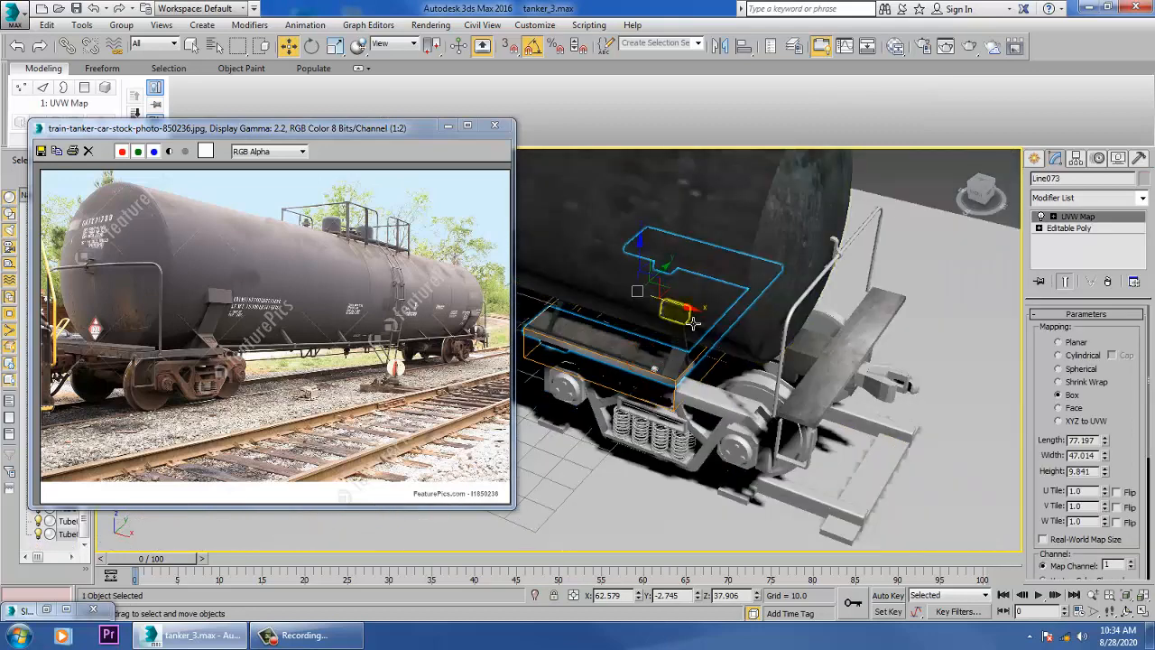
left_click_drag(716, 336, 815, 368)
scroll(811, 448, "up", 10)
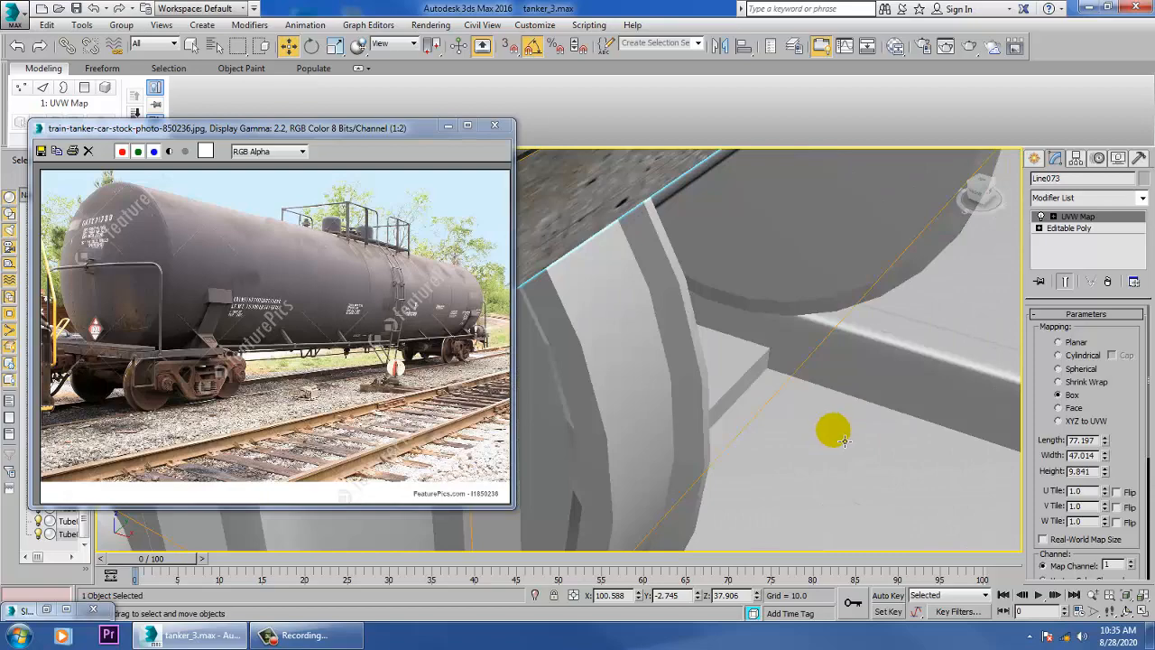
scroll(842, 439, "down", 10)
mouse_move(803, 390)
middle_mouse_down("alt")
mouse_move(873, 372)
mouse_move(787, 356)
mouse_move(679, 361)
mouse_move(787, 389)
middle_mouse_up("alt")
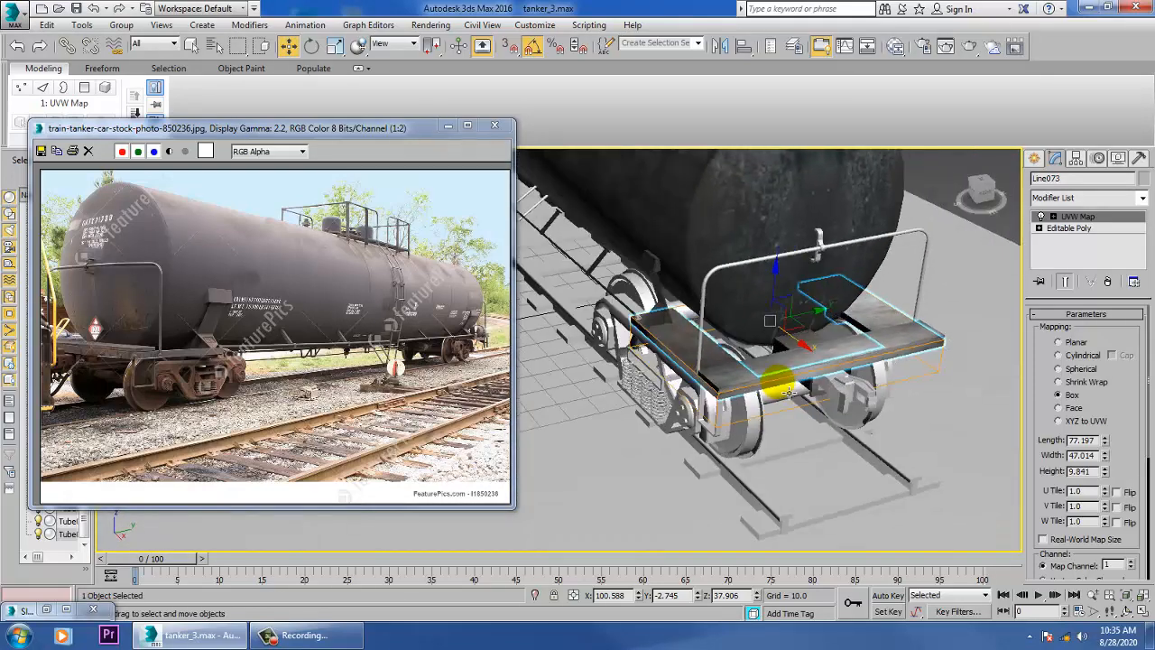
scroll(813, 370, "up", 3)
scroll(839, 253, "up", 4)
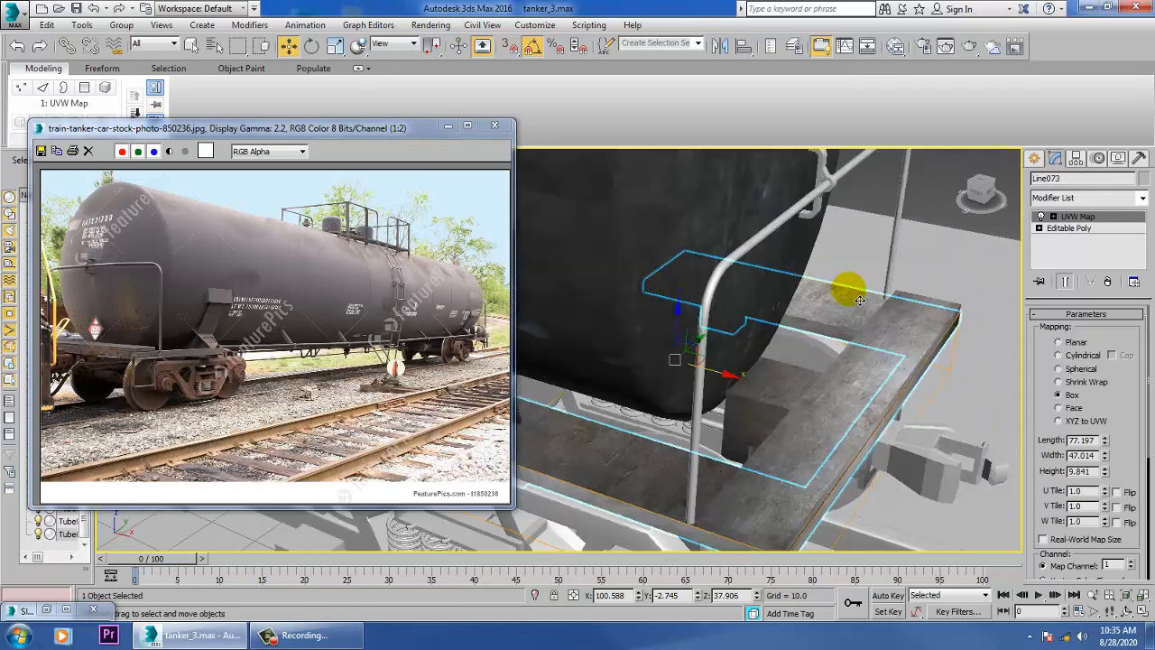
Step: Set Material #5's reflection colour to grey value 57 and apply the material to the end handrail
left_click(857, 179)
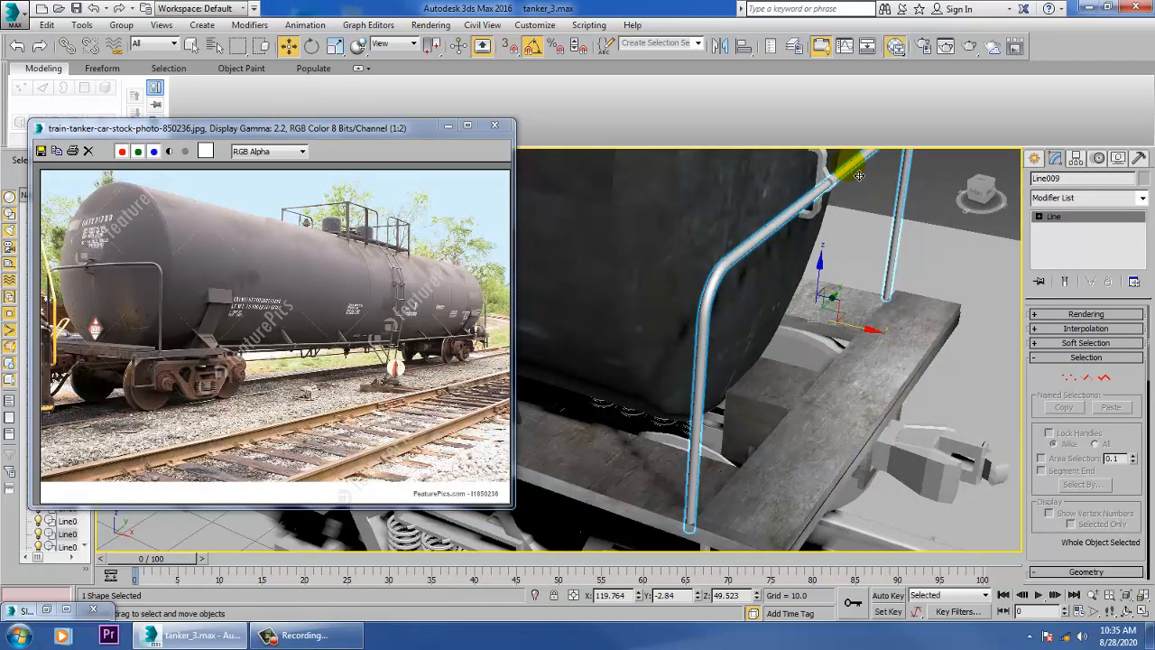
key("m")
double_click(245, 278)
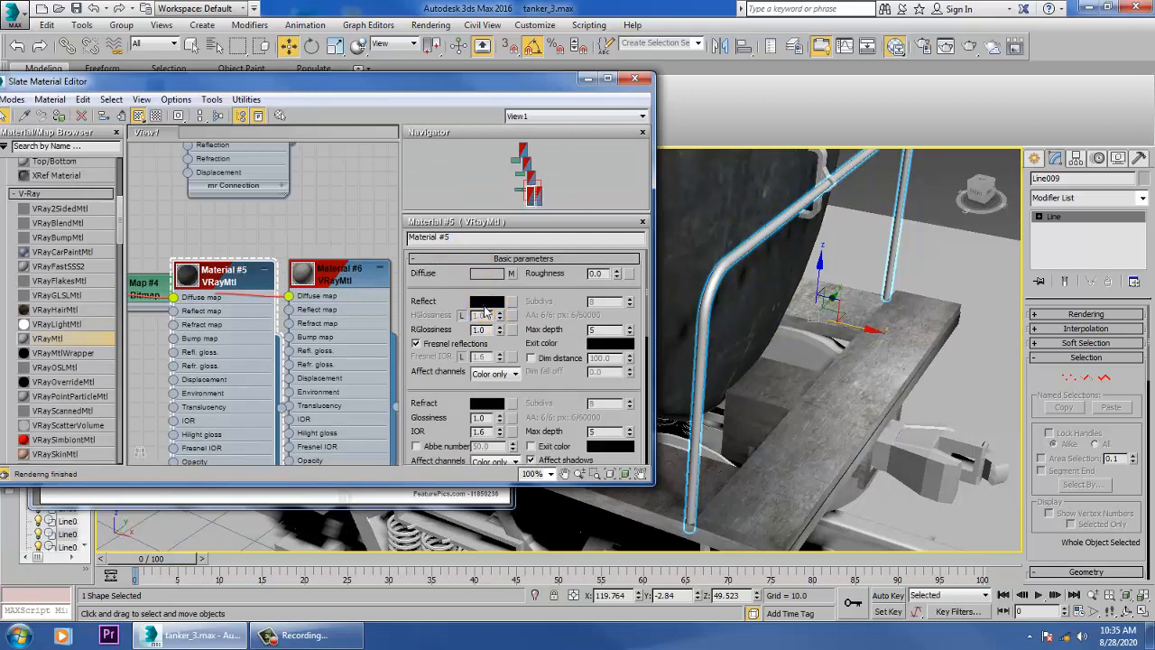
left_click(487, 301)
left_click_drag(471, 163, 481, 165)
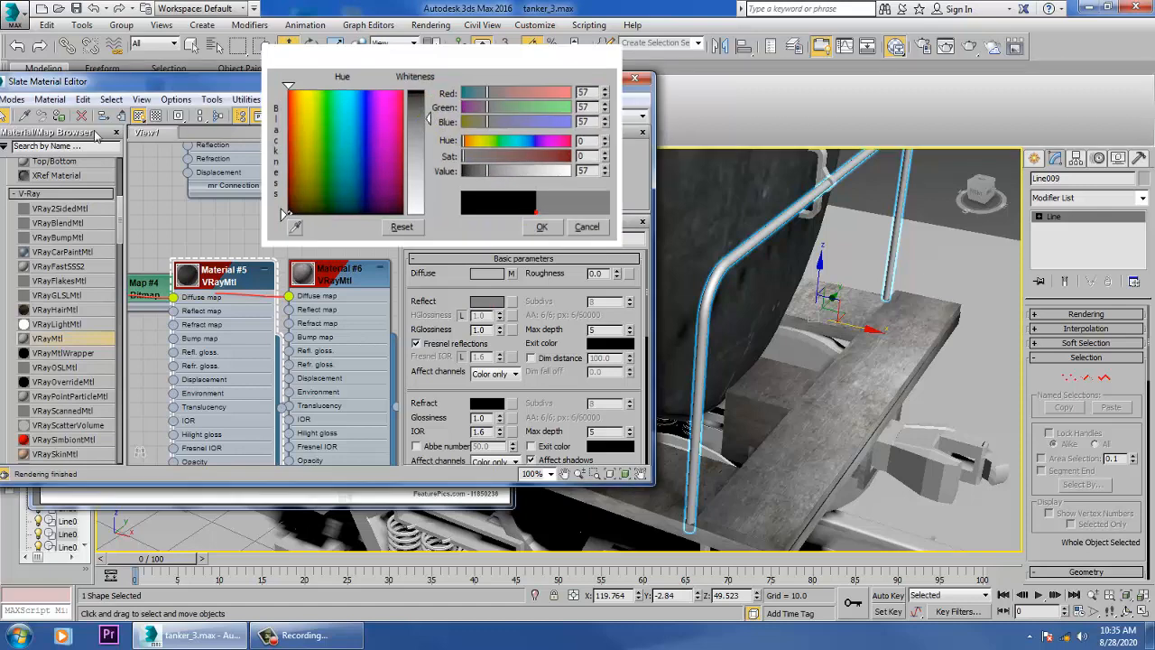
left_click(533, 215)
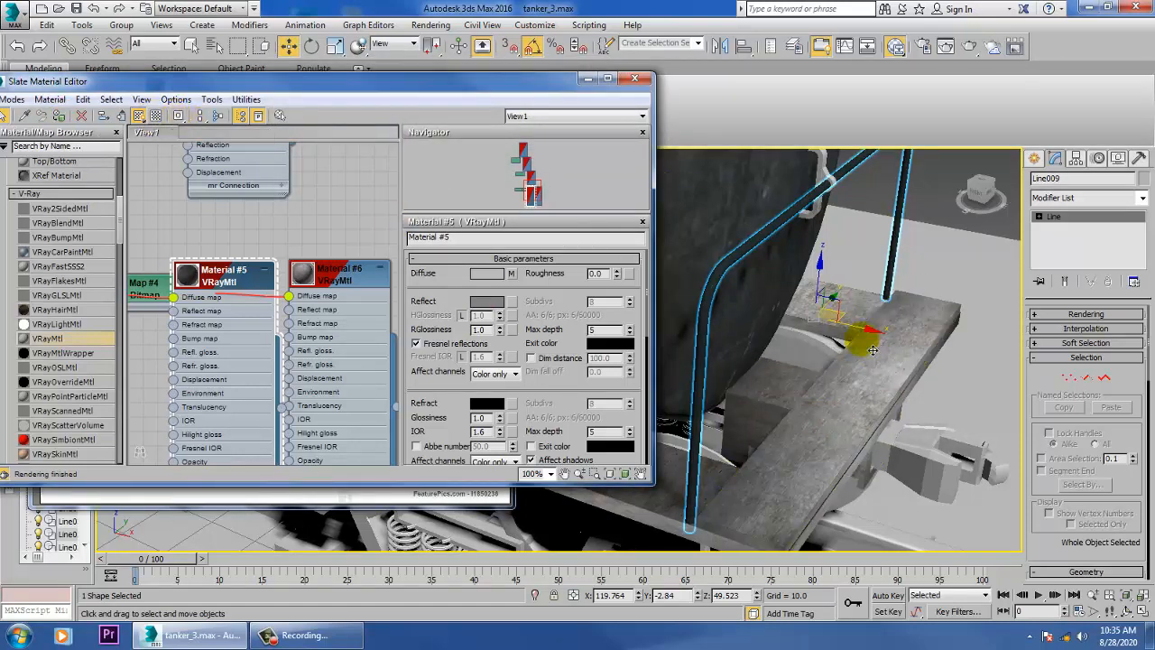
Step: Apply Material #5 to both parts of the small bracket beside the end handrail
middle_click_drag(873, 351, 902, 303, "alt")
left_click(903, 299)
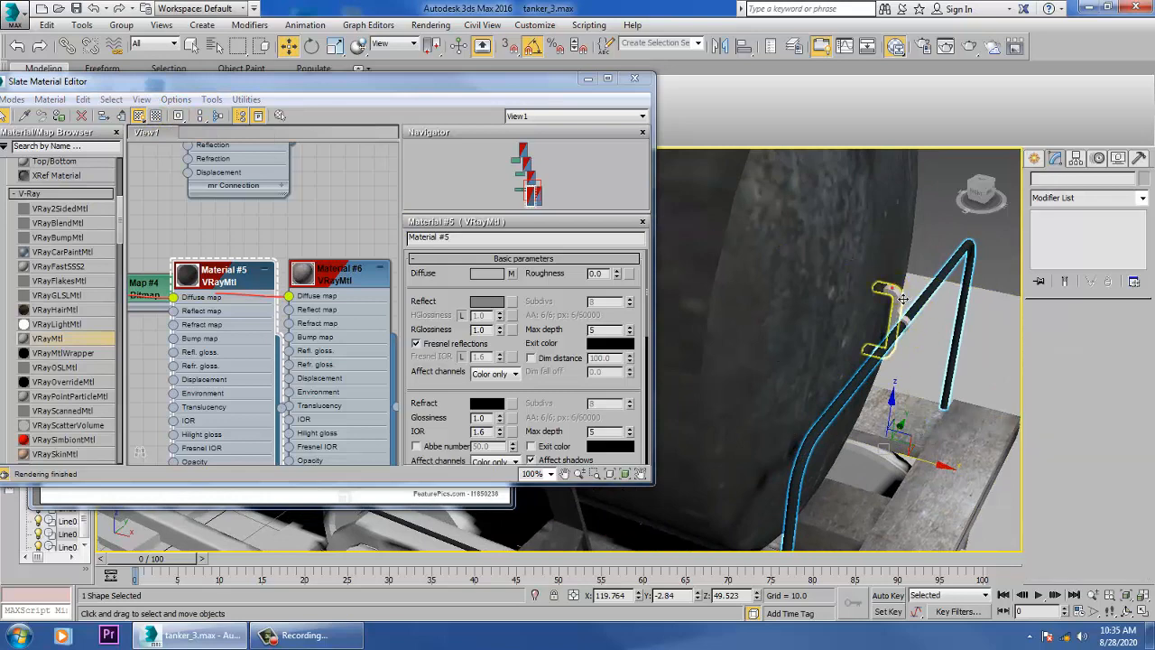
left_click(902, 298)
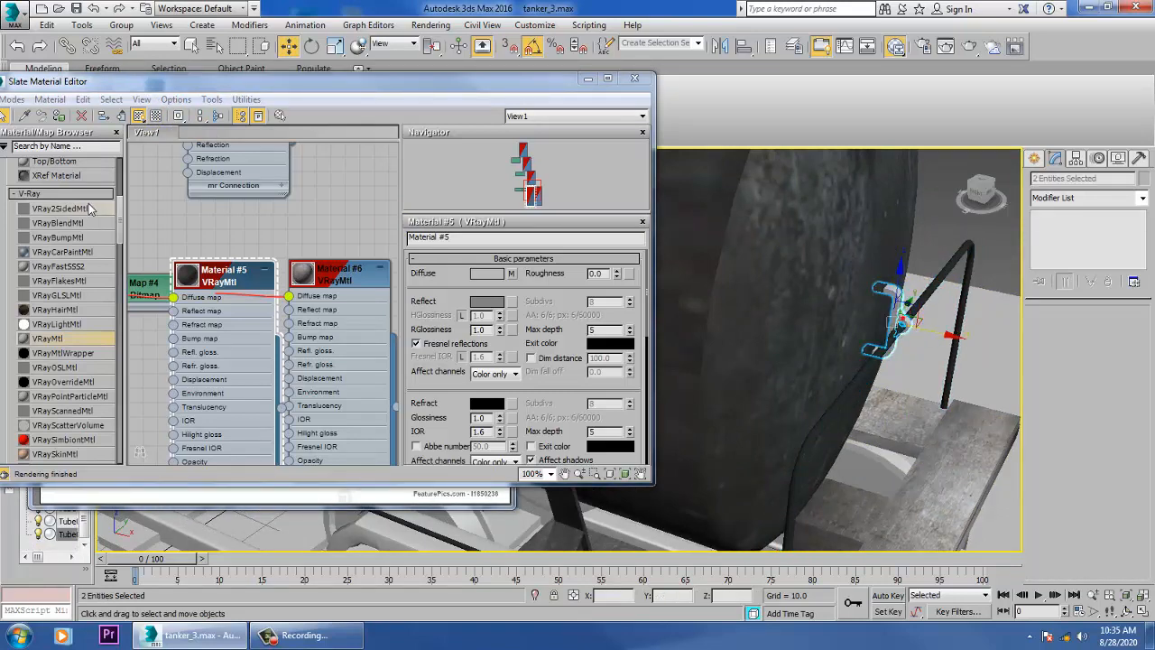
left_click(56, 118)
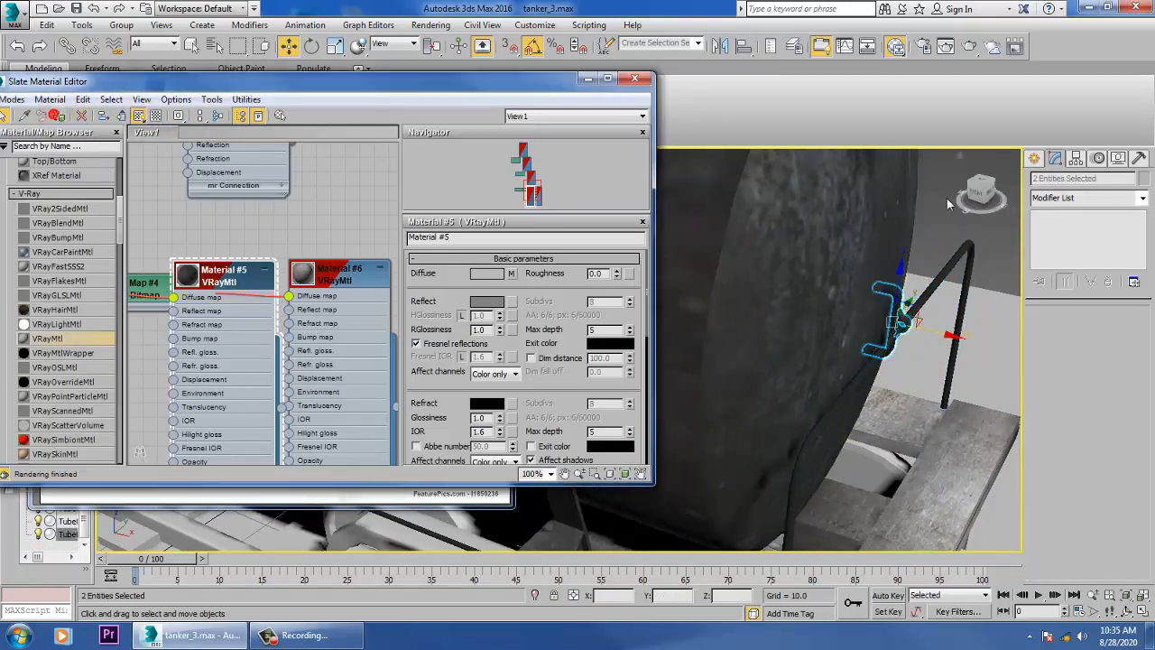
Step: Add a UVW Map modifier with Box mapping to the two bracket parts
left_click(1095, 197)
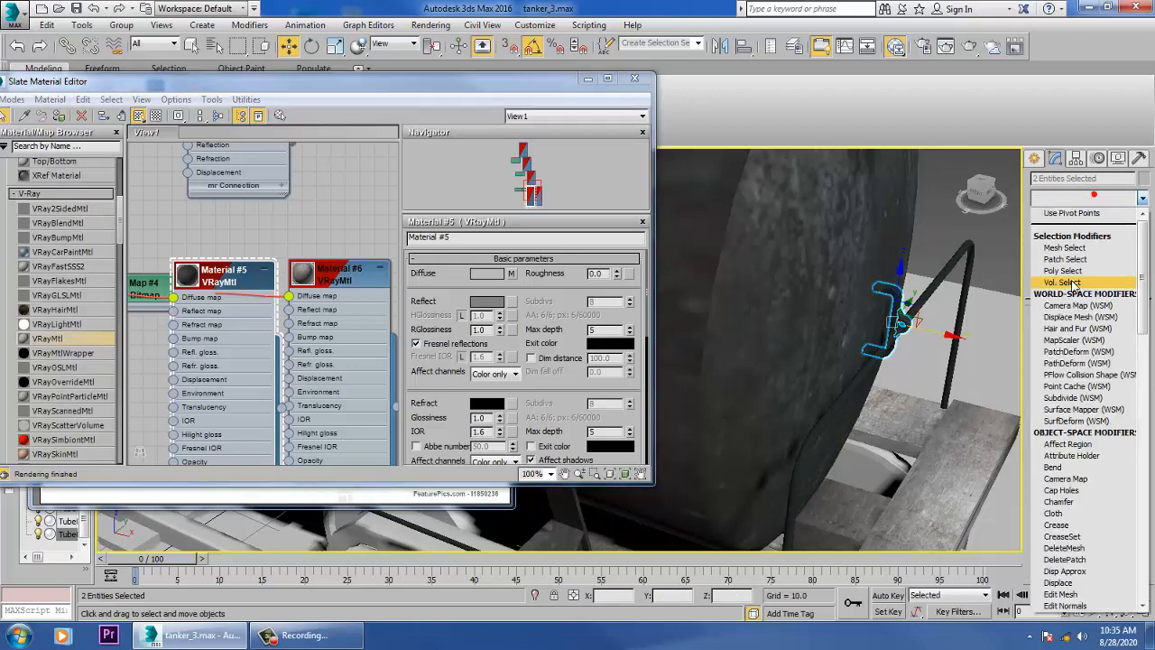
scroll(1072, 286, "down", 5)
left_click(1093, 487)
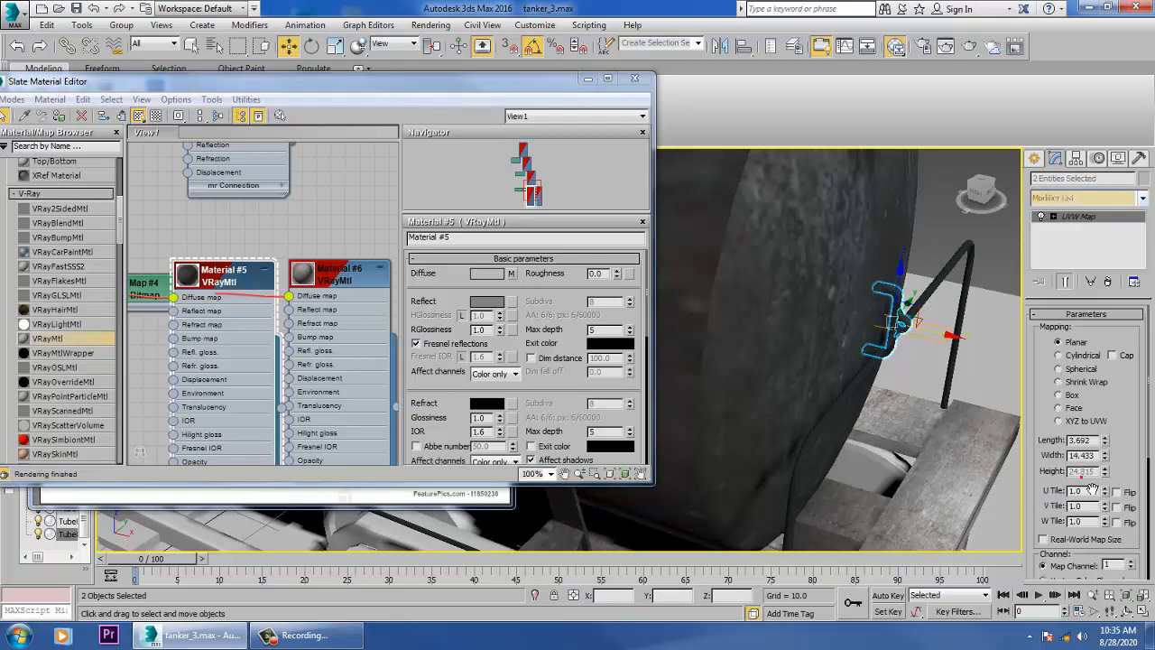
left_click(1058, 395)
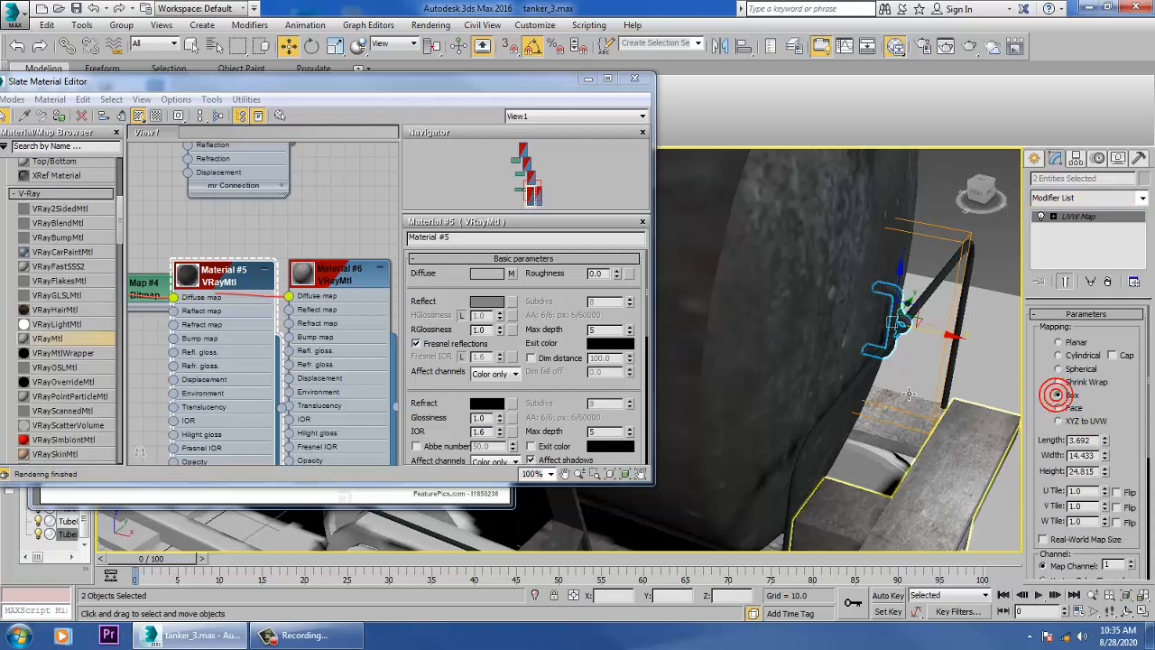
Step: Apply Material #5 to the two matching bracket parts at the other end of the tanker
scroll(909, 393, "down", 10)
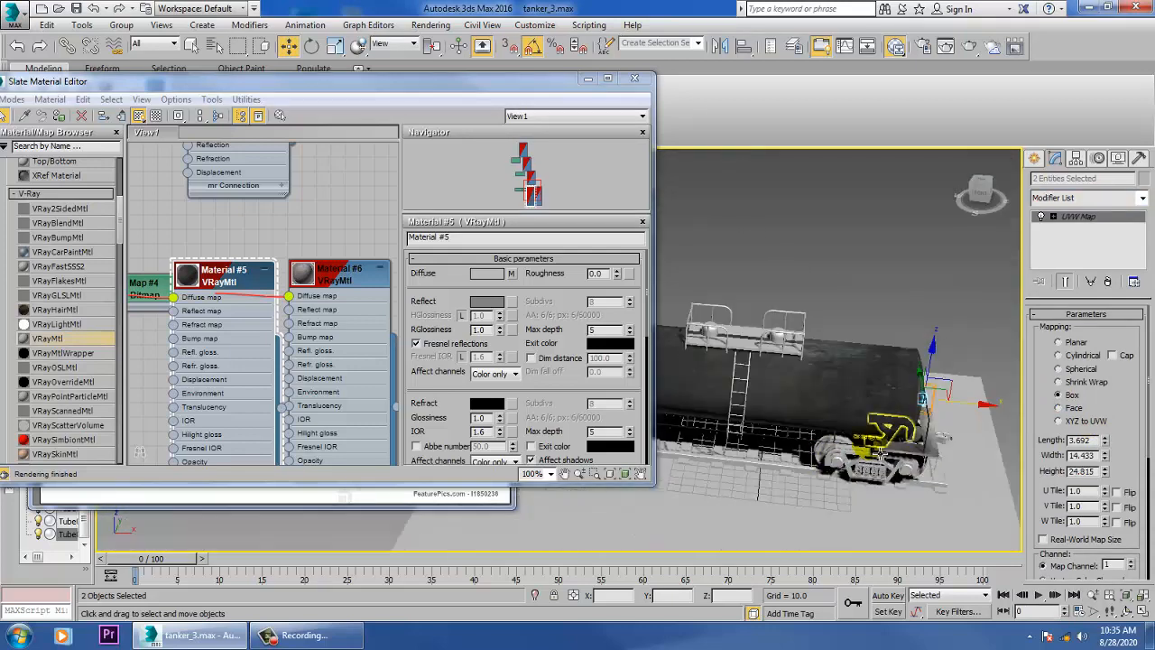
middle_click_drag(880, 449, 975, 405, "alt")
scroll(887, 389, "up", 5)
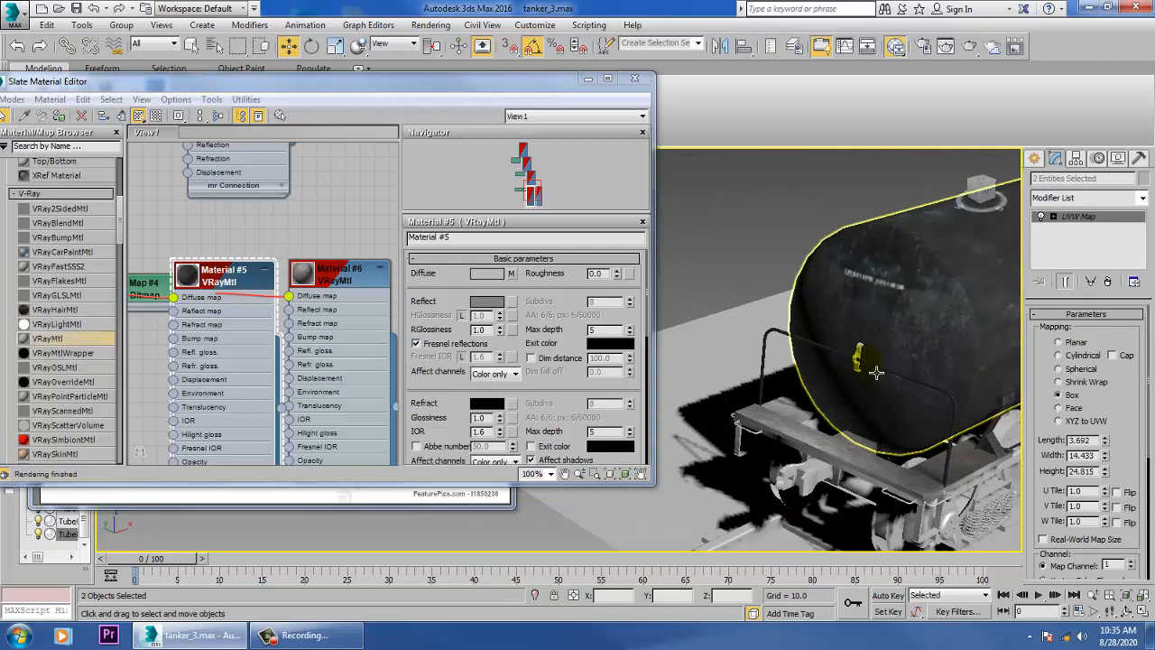
left_click(865, 359)
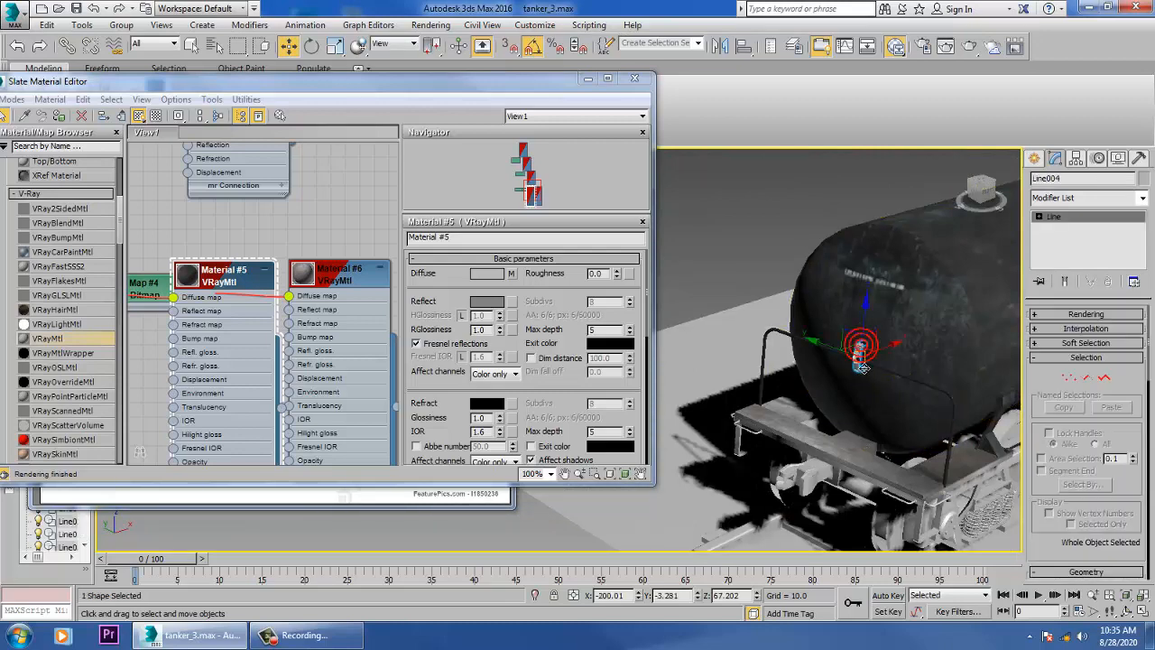
left_click(864, 366, "ctrl")
left_click(869, 362)
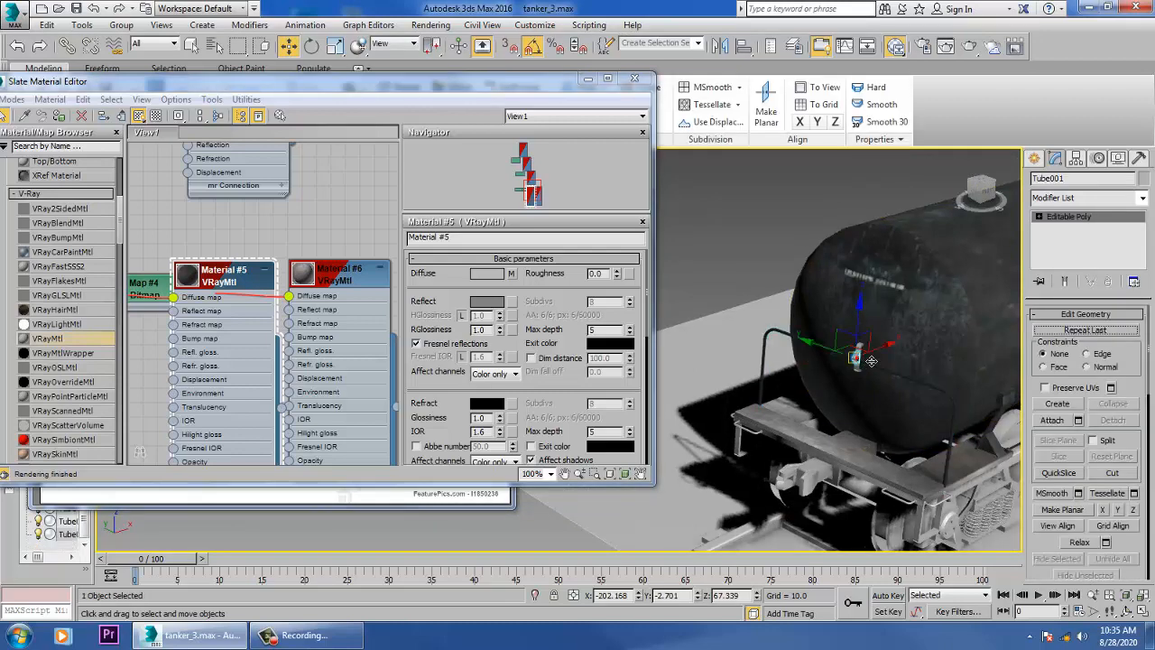
left_click(868, 358, "ctrl")
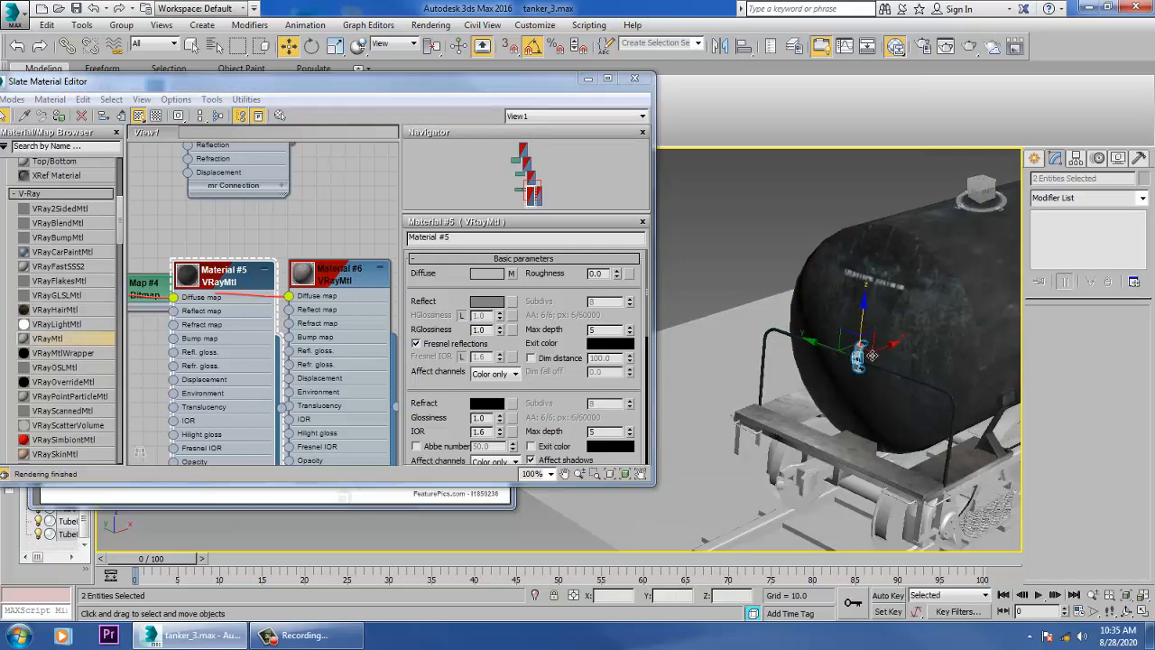
left_click(45, 118)
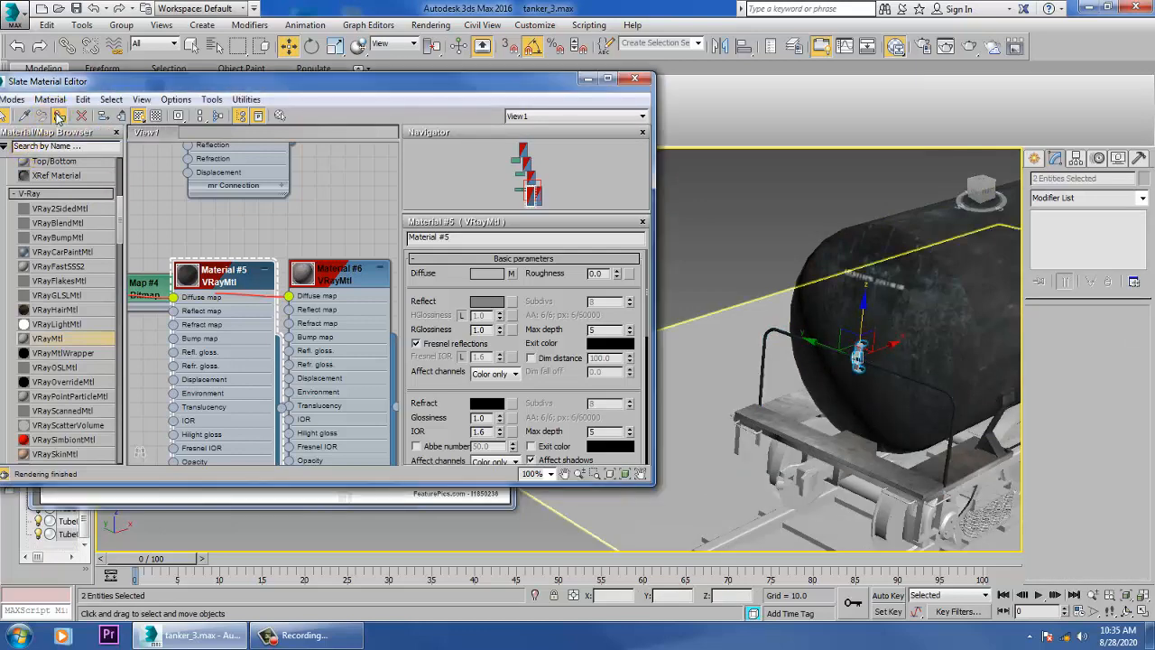
Step: Add a UVW Map modifier with Box mapping to these two bracket parts and inspect them in the viewport
left_click(1140, 200)
key("u")
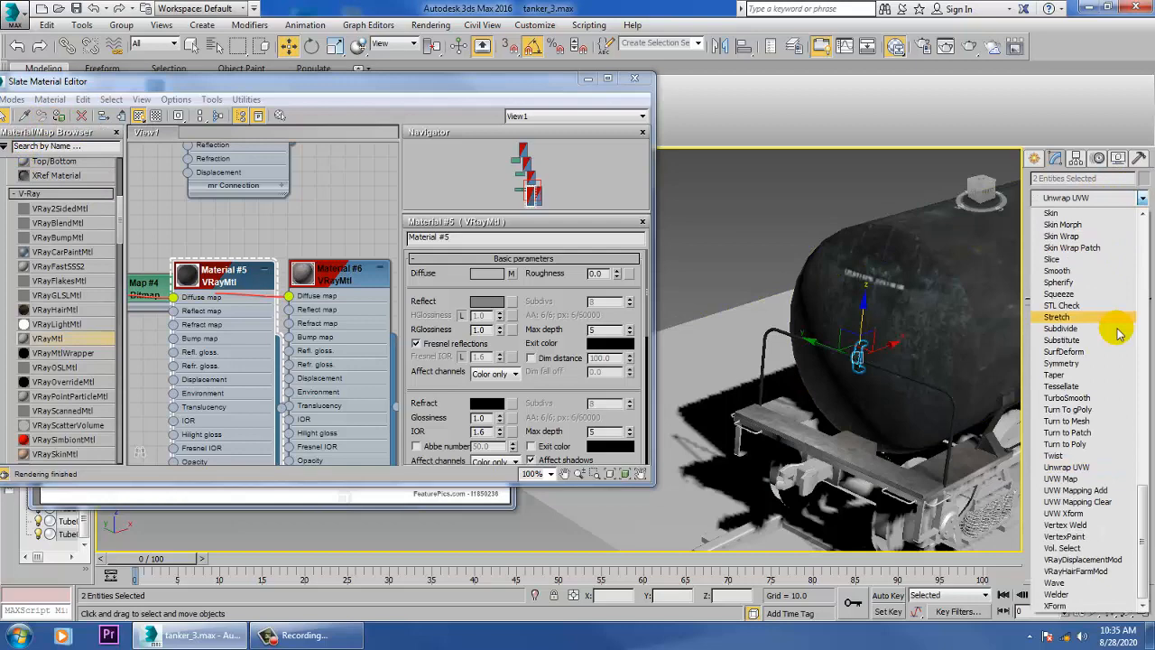
left_click(1103, 478)
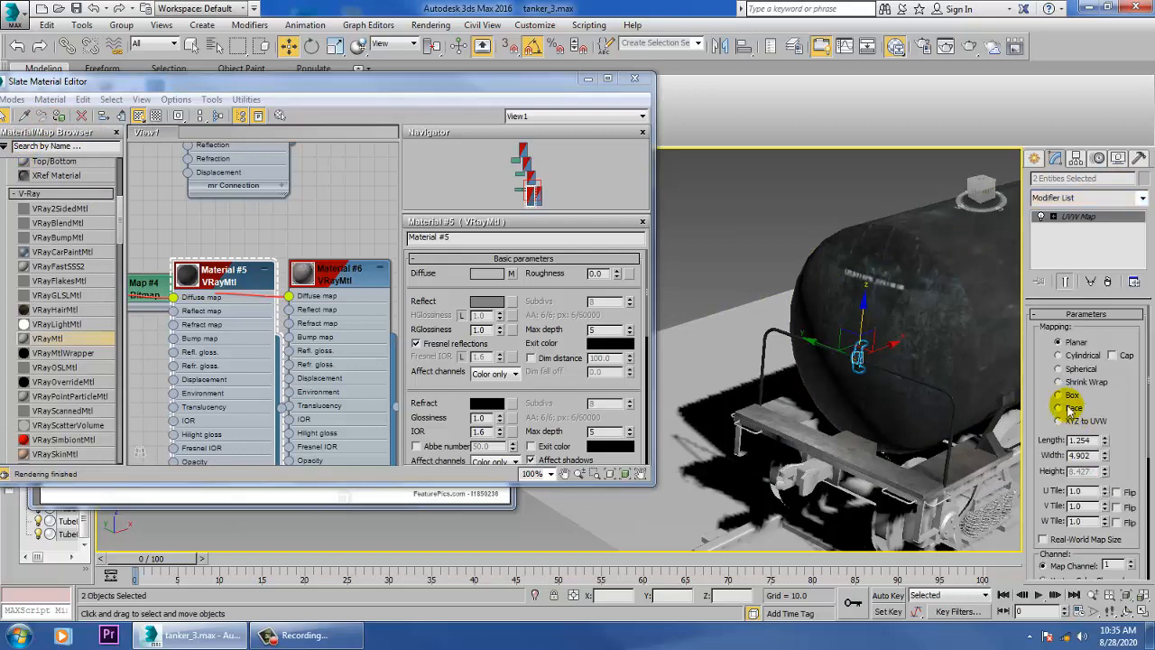
scroll(872, 427, "up", 8)
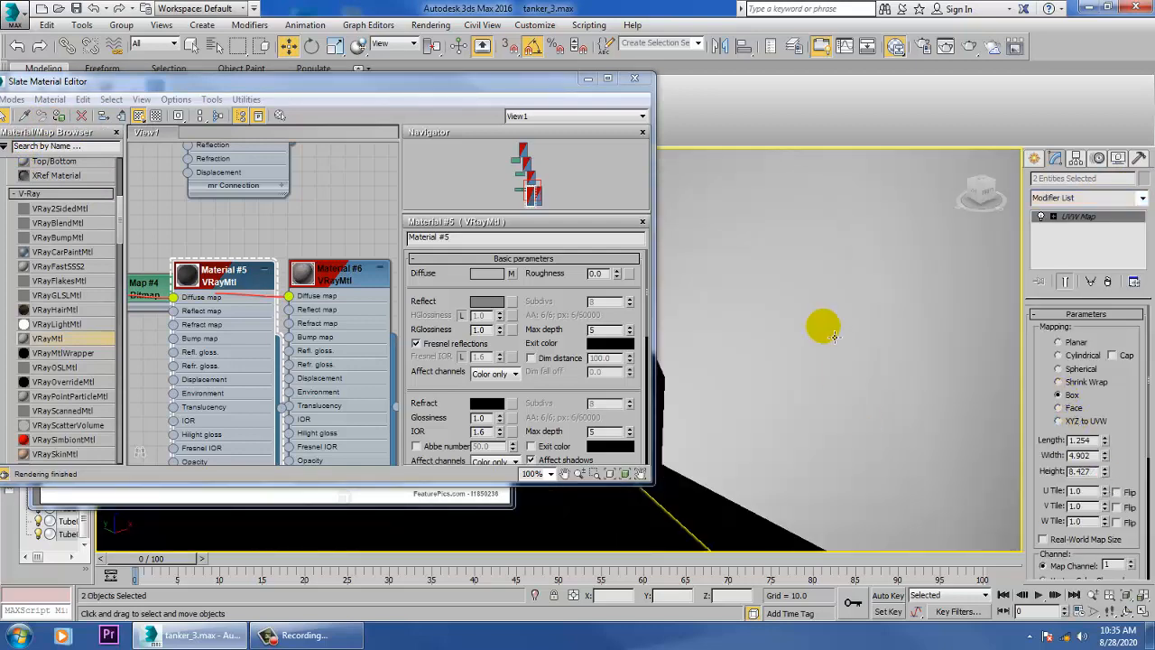
scroll(835, 339, "down", 3)
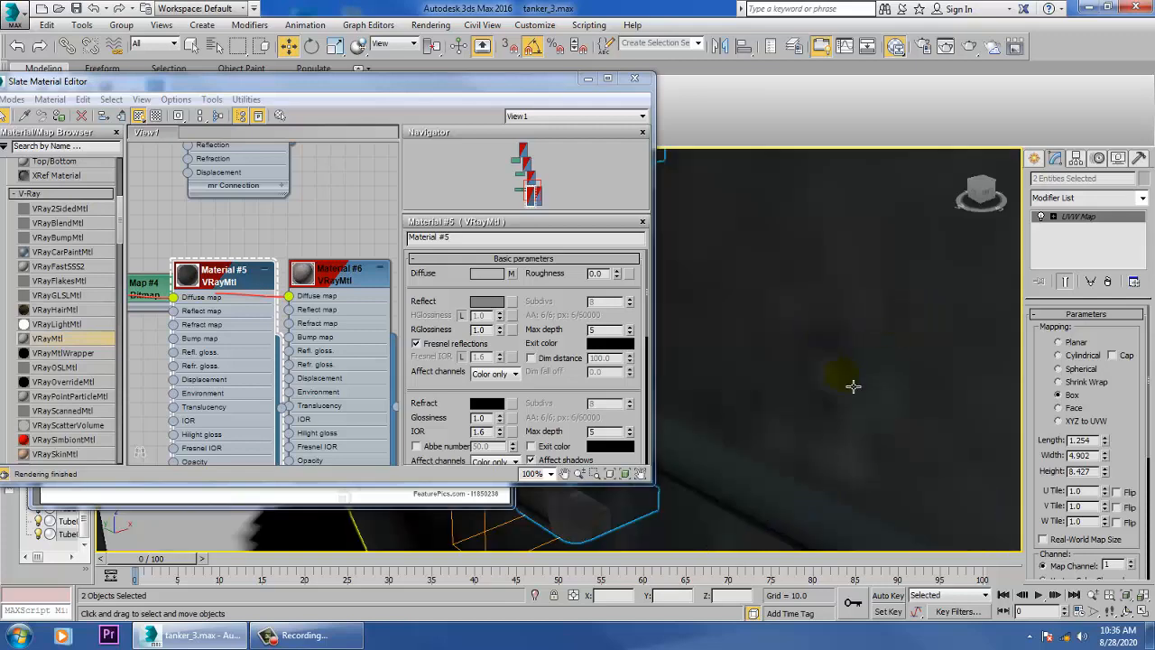
scroll(853, 386, "down", 3)
scroll(854, 386, "down", 5)
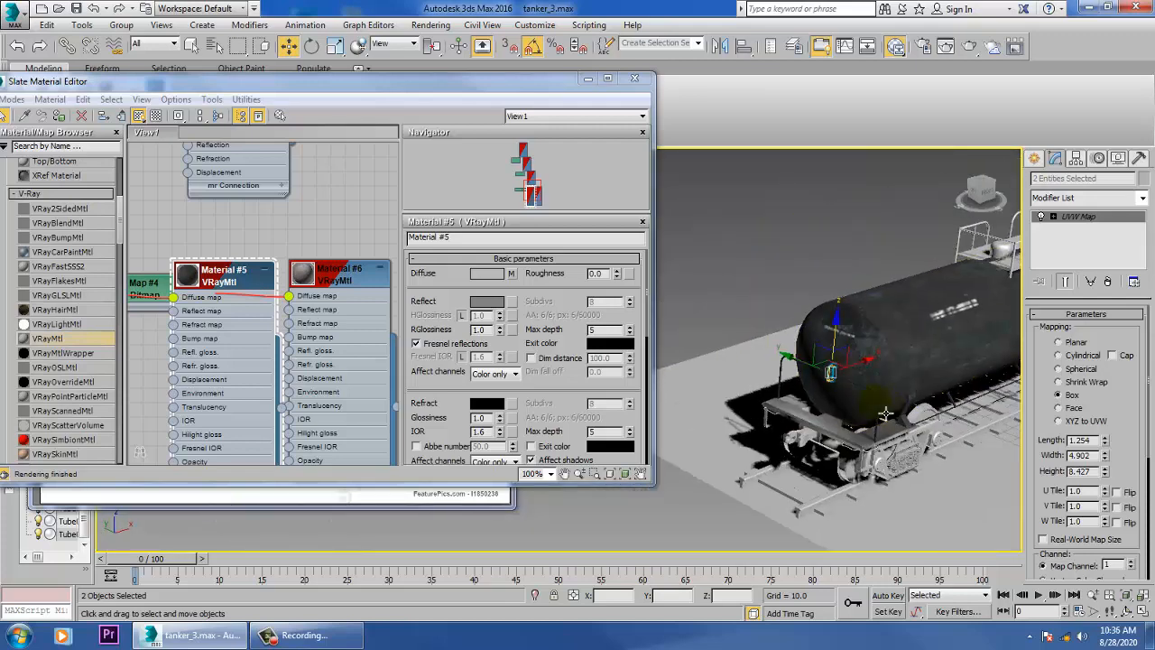
scroll(801, 402, "up", 2)
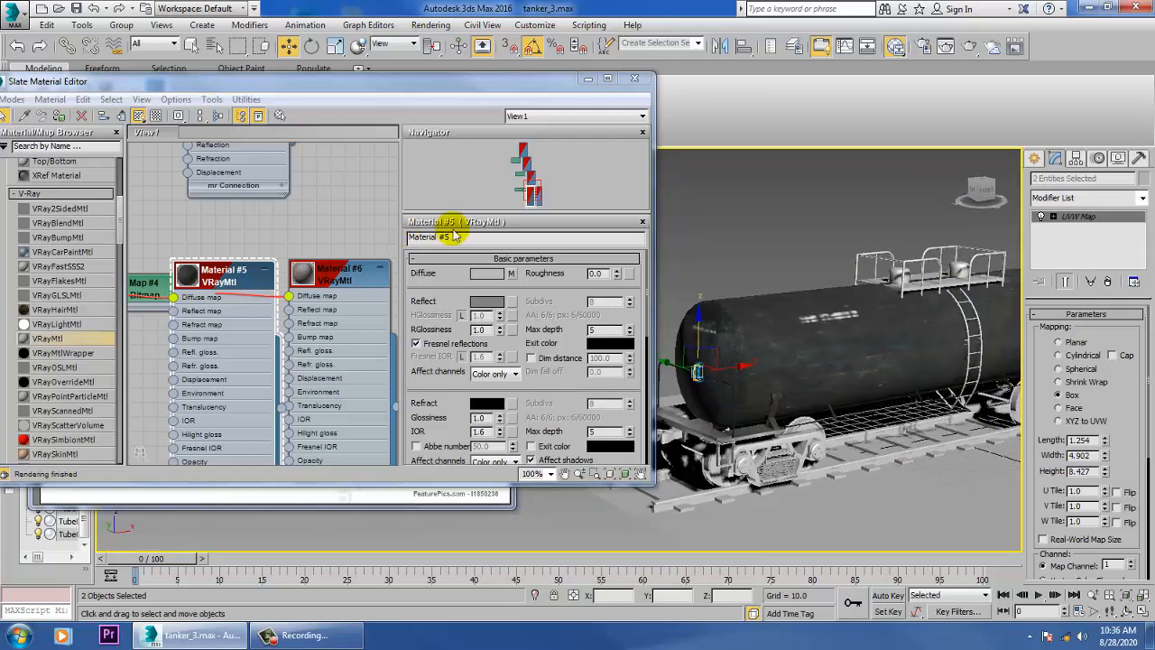
Step: Uncover the reference photo and examine the walkway railing and ladder on top of the tank up close
mouse_move(474, 82)
left_mouse_down()
mouse_move(388, 474)
mouse_move(365, 411)
left_mouse_up()
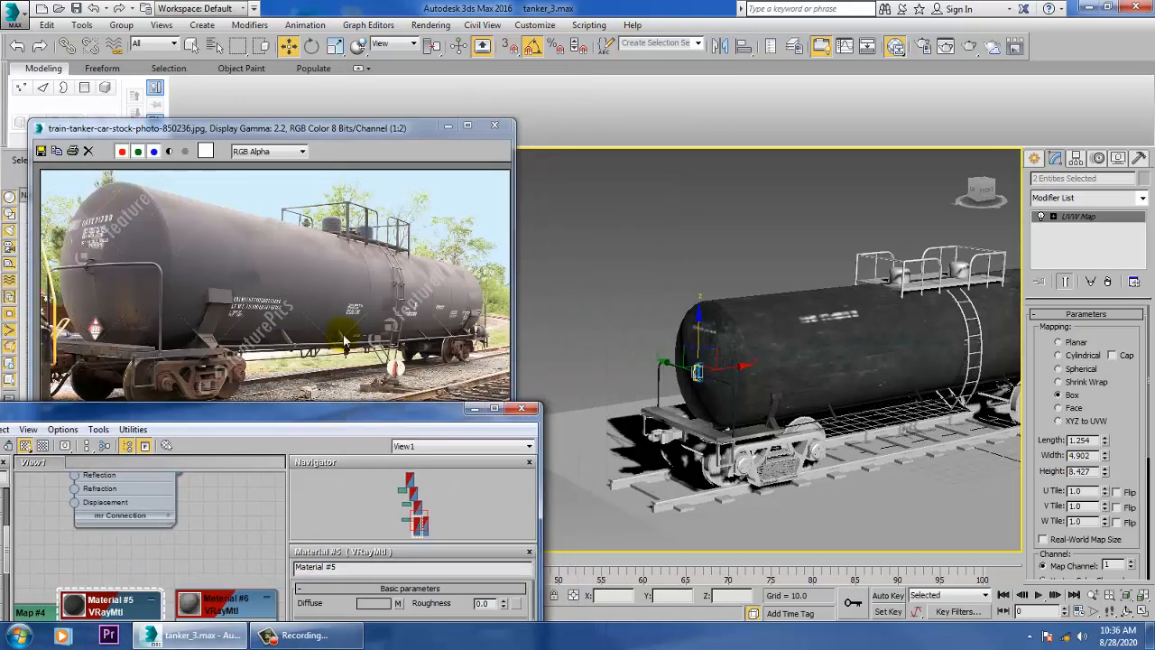
left_click(336, 286)
scroll(357, 271, "up", 1)
middle_click_drag(377, 244, 338, 336)
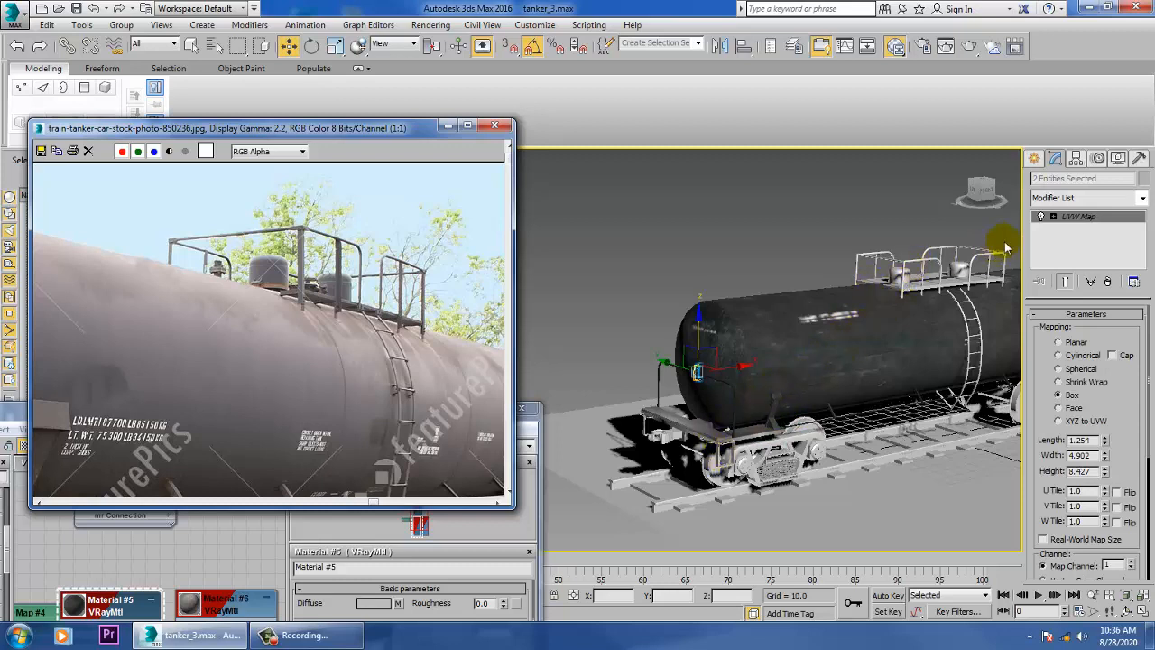
Step: Select the wheel truck's side frame and examine the frame and coil springs beneath the tanker up close
left_click(1070, 219)
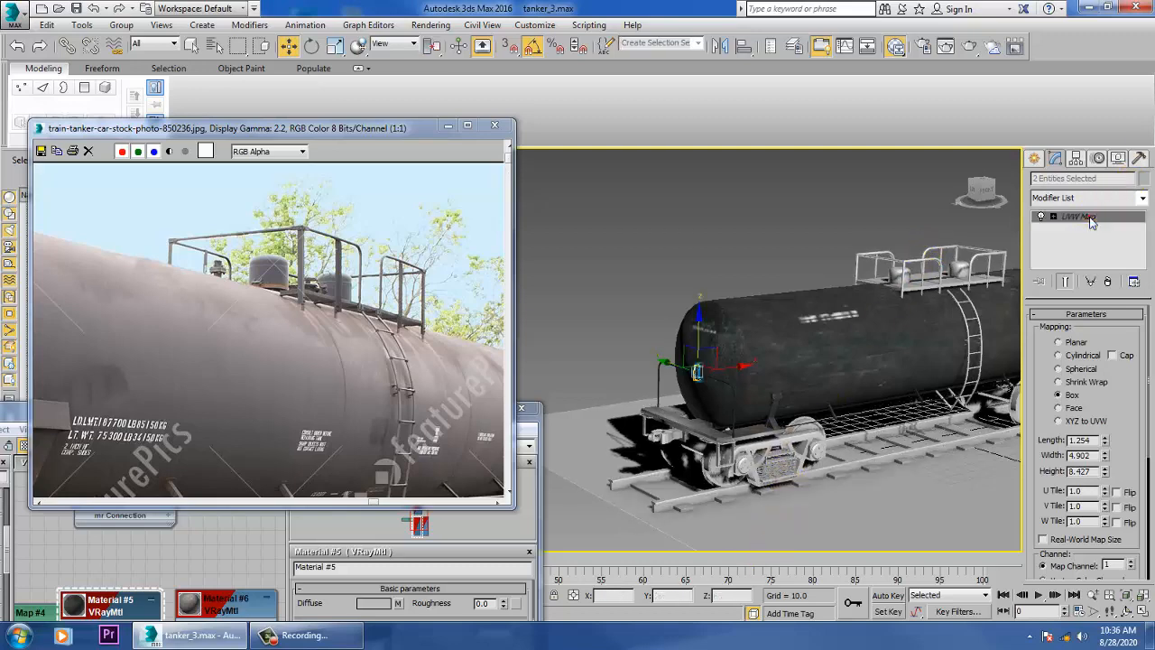
left_click(922, 242)
left_click(778, 453)
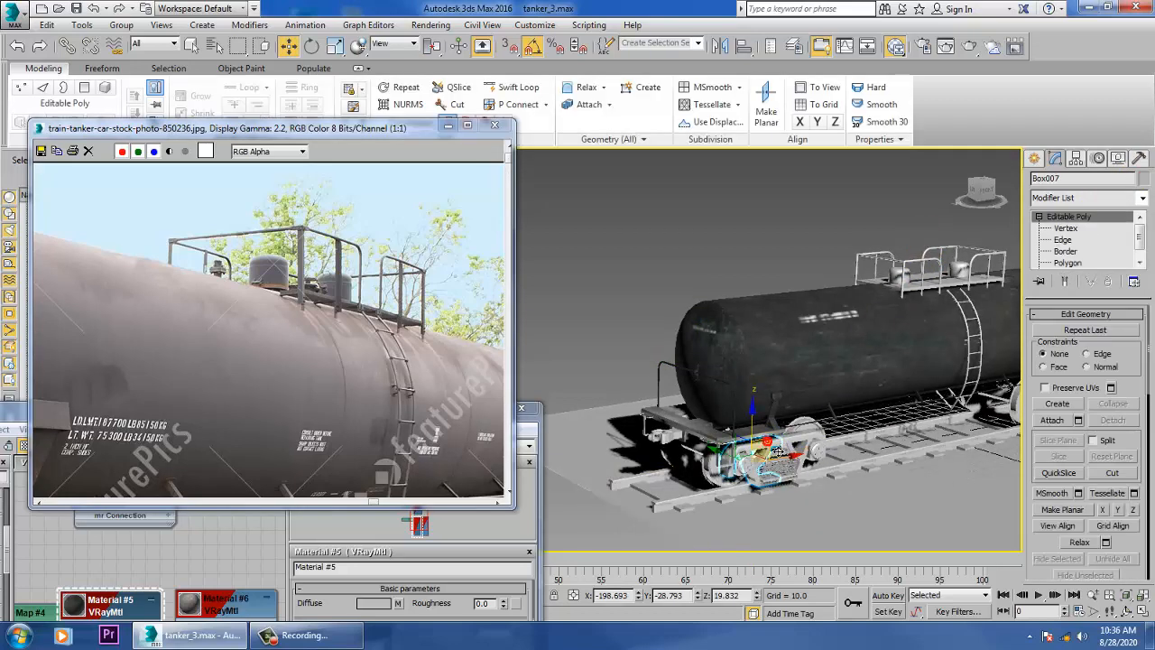
scroll(785, 449, "up", 10)
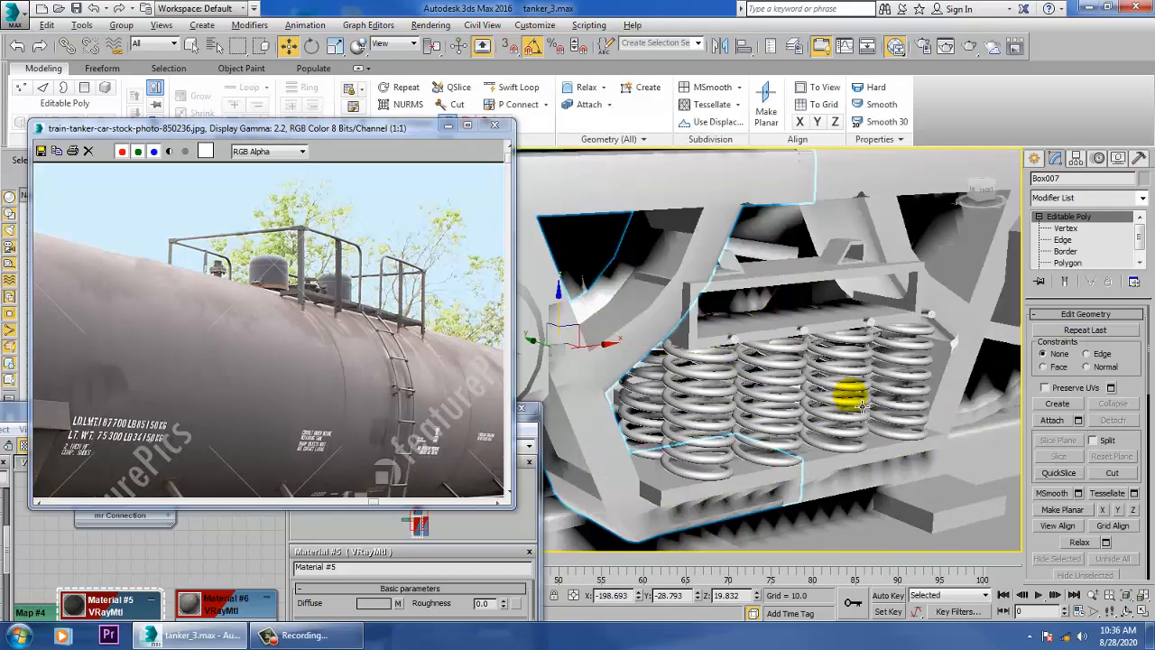
scroll(812, 425, "down", 6)
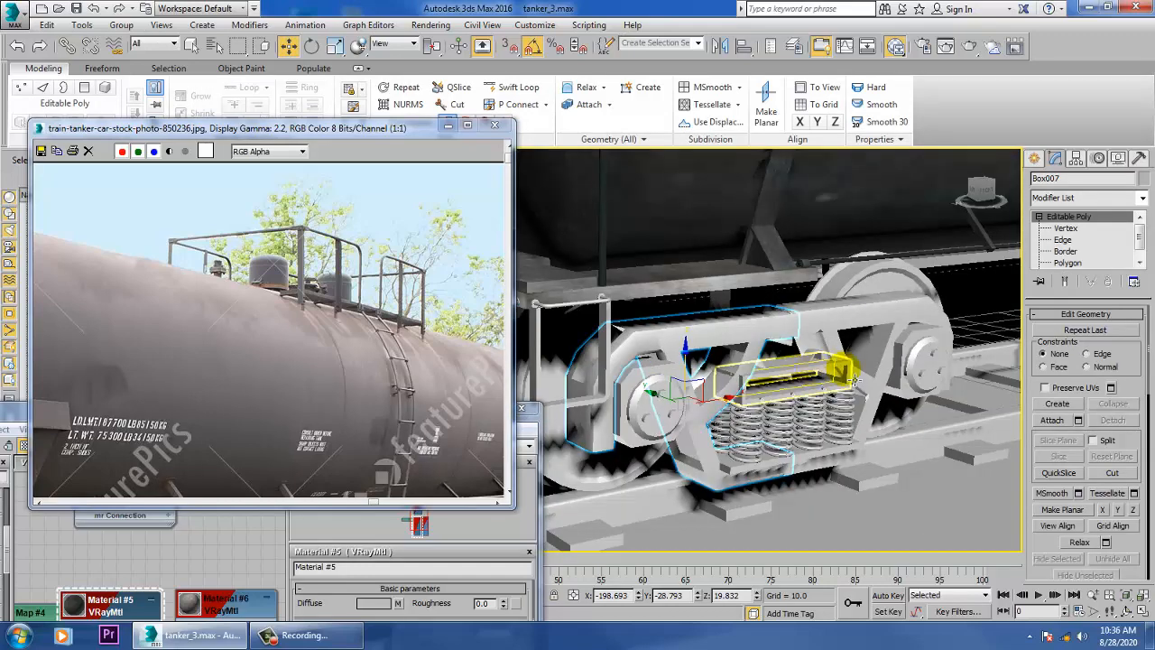
scroll(890, 326, "down", 1)
middle_click_drag(874, 337, 764, 538)
scroll(872, 302, "down", 5)
middle_click_drag(944, 244, 942, 242)
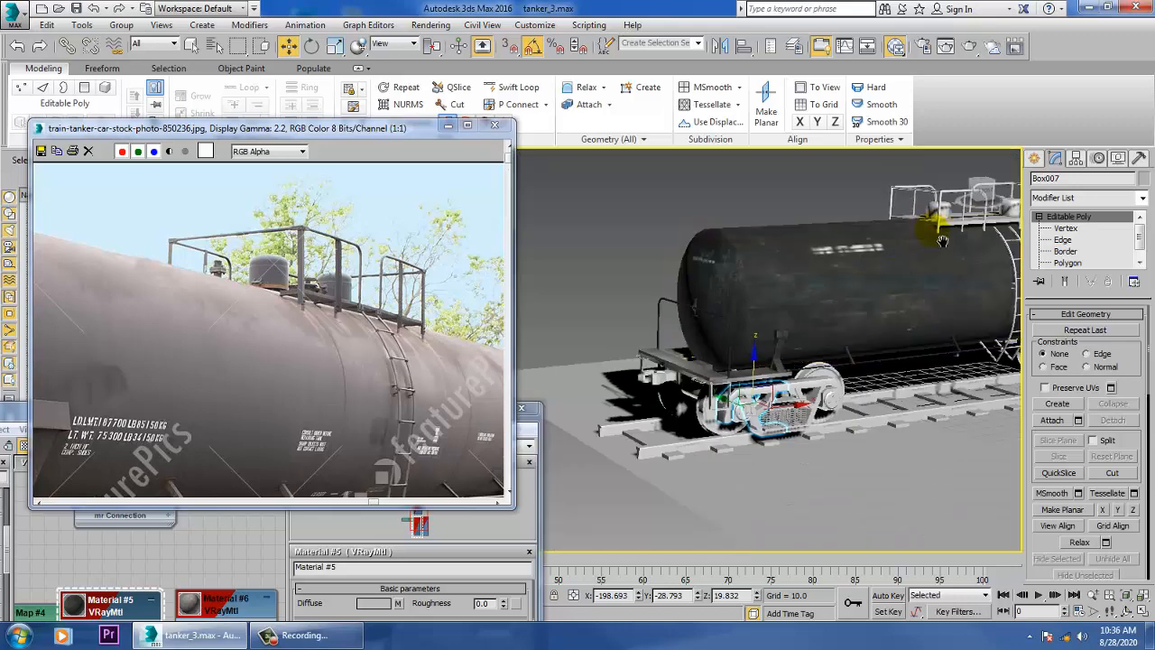
Step: Select all ten handrail and post shapes around the walkway on top of the tank
scroll(943, 242, "up", 4)
scroll(844, 307, "up", 4)
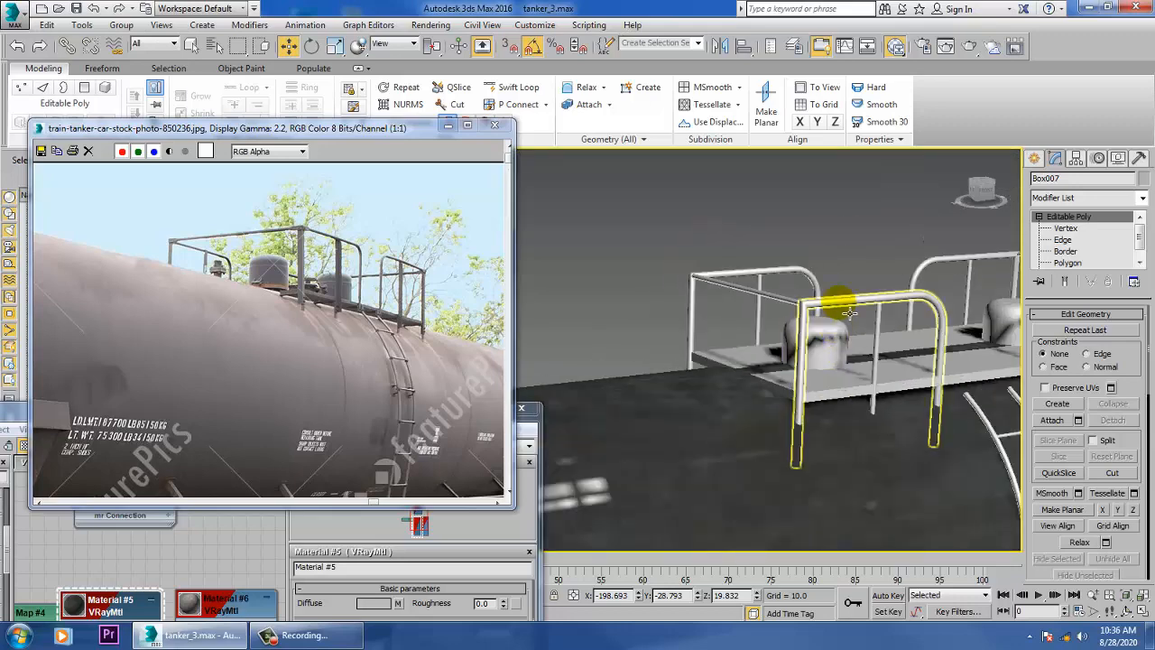
left_click(849, 313)
left_click(799, 309, "ctrl")
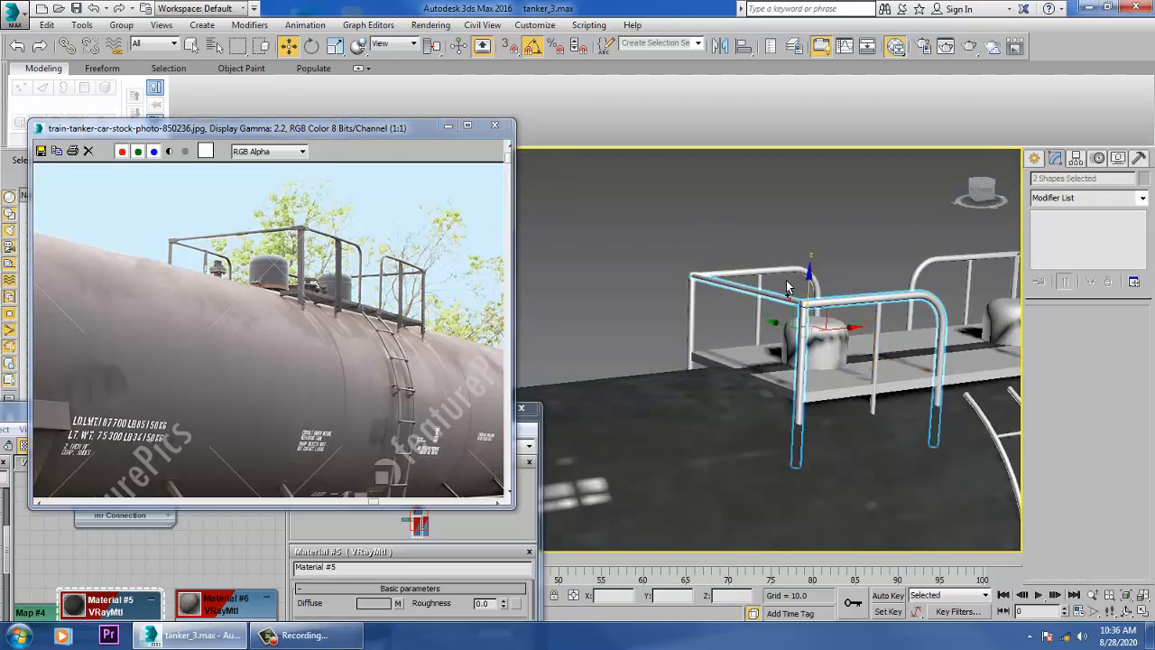
left_click(790, 282, "ctrl")
left_click(771, 295, "ctrl")
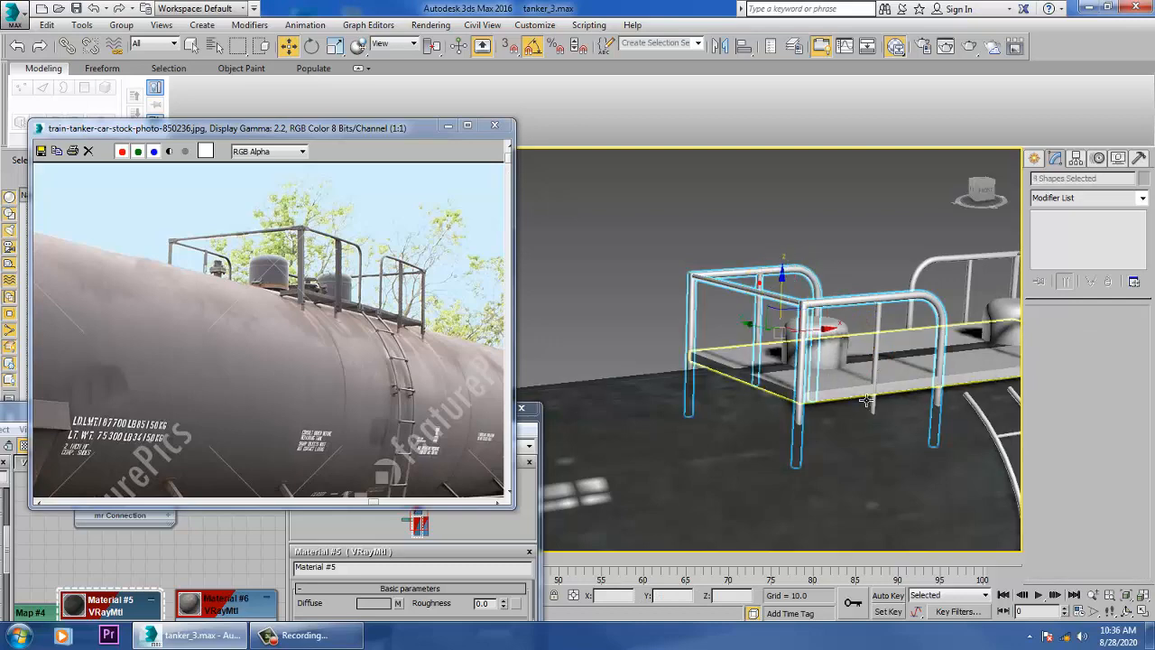
left_click(883, 361, "ctrl")
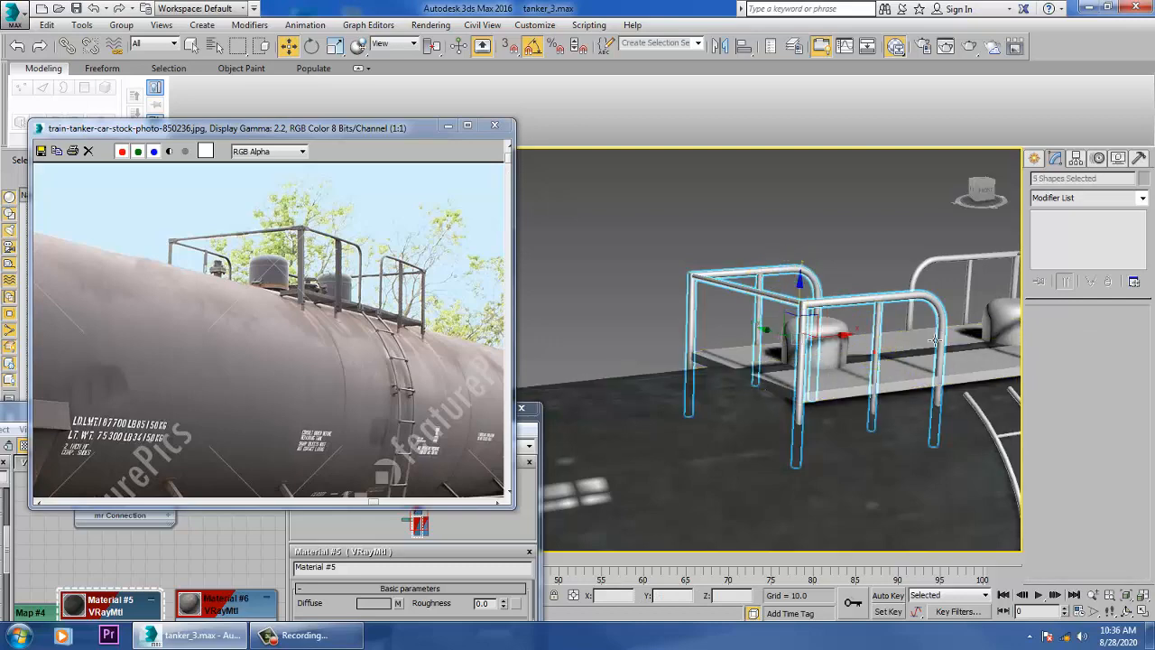
left_click(968, 275, "ctrl")
left_click(980, 286, "ctrl")
middle_click_drag(980, 285, 883, 307, "alt")
left_click(911, 289, "ctrl")
left_click(964, 361, "ctrl")
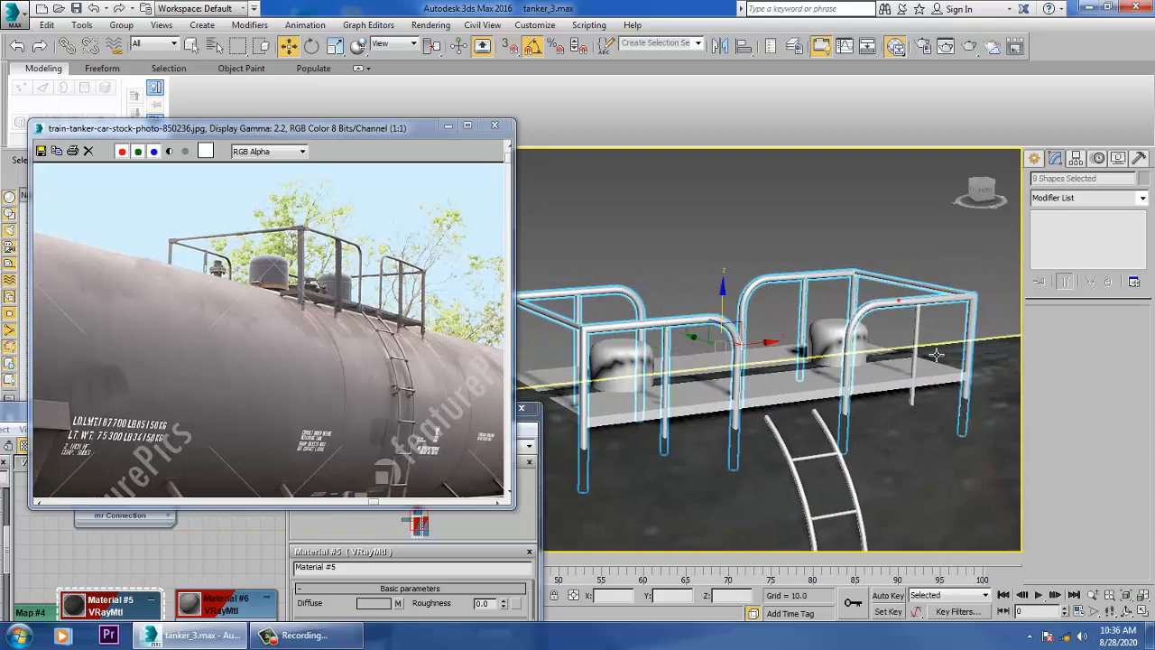
left_click(921, 347, "ctrl")
Step: Bring the Slate Material Editor into view and apply Material #6 to the selected walkway railings
key("m")
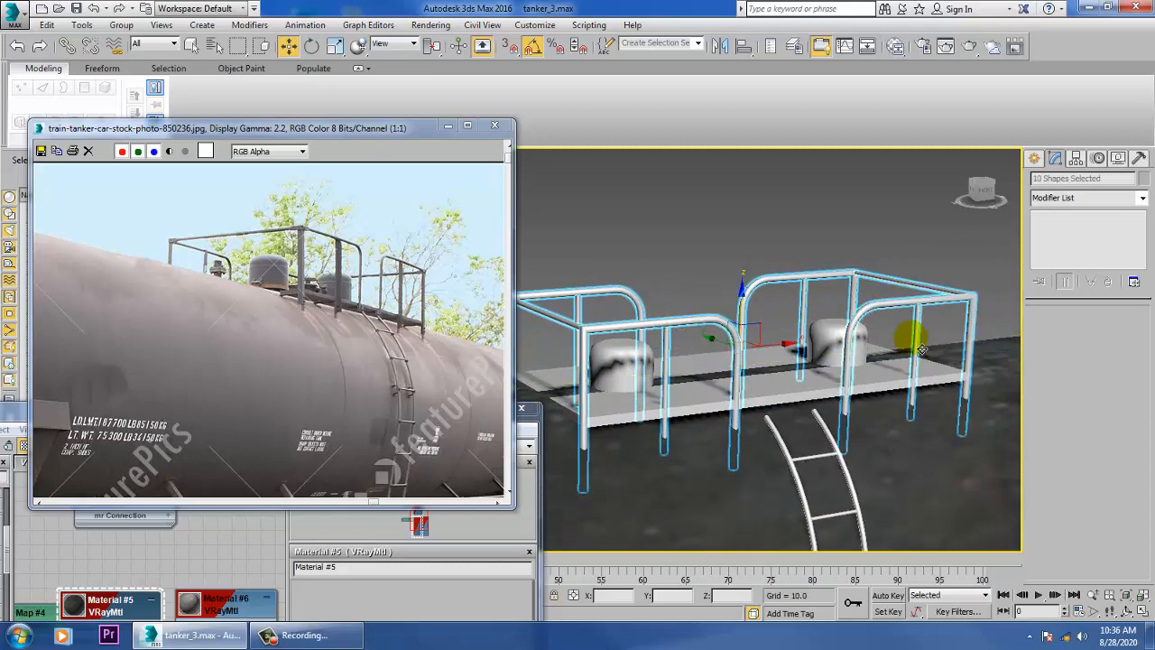
key("m")
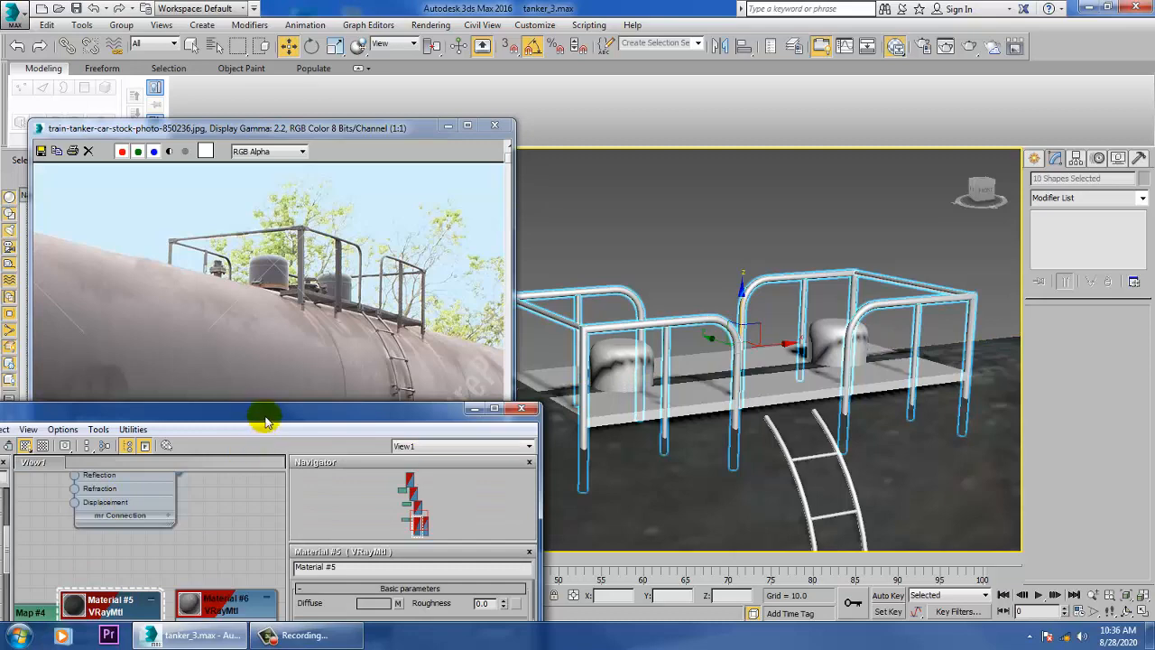
left_click_drag(266, 420, 408, 56)
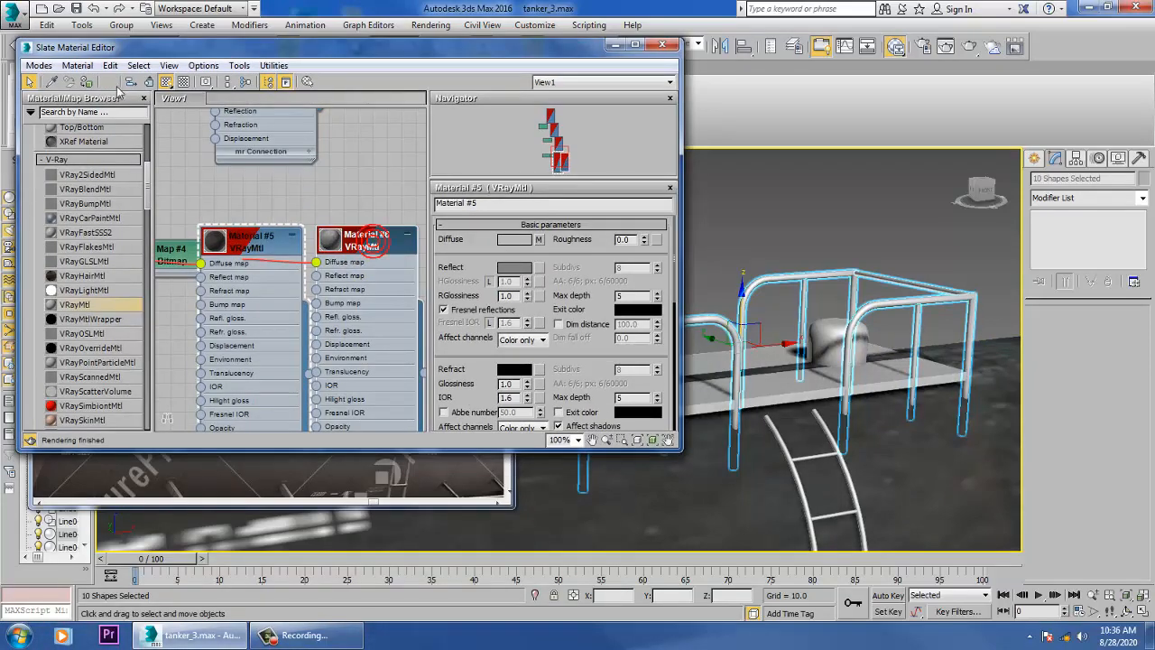
left_click(86, 81)
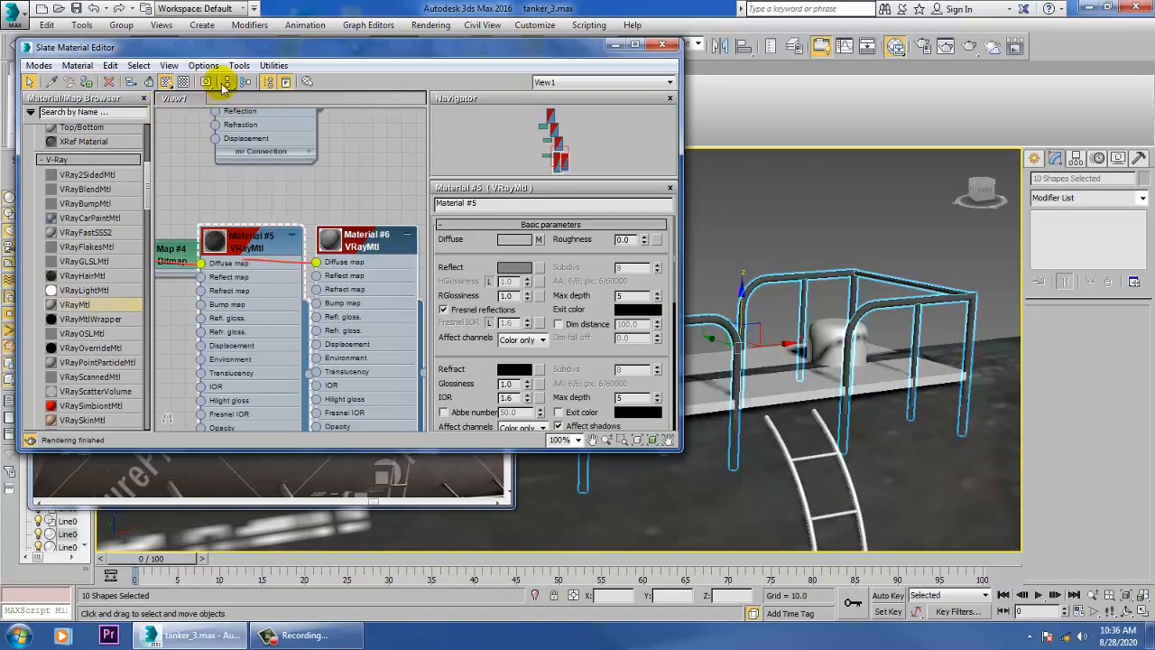
Step: Add a UVW Map modifier with Box mapping to the walkway railings and clear the selection to check the texture
left_click(1143, 197)
scroll(1119, 332, "down", 10)
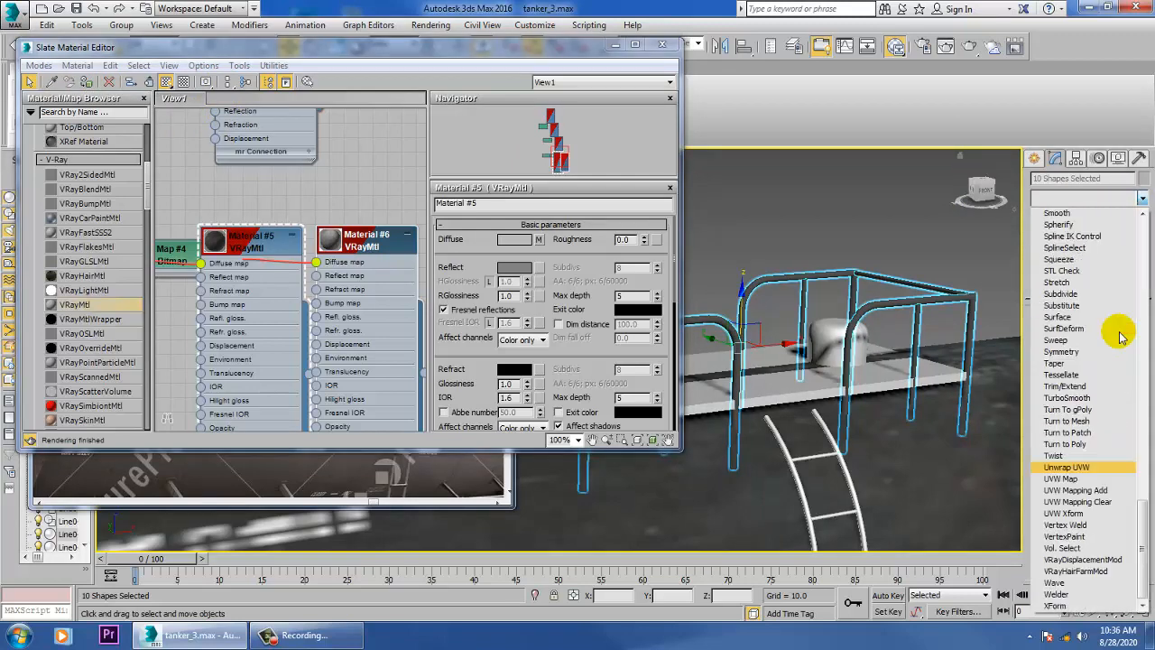
left_click(1074, 485)
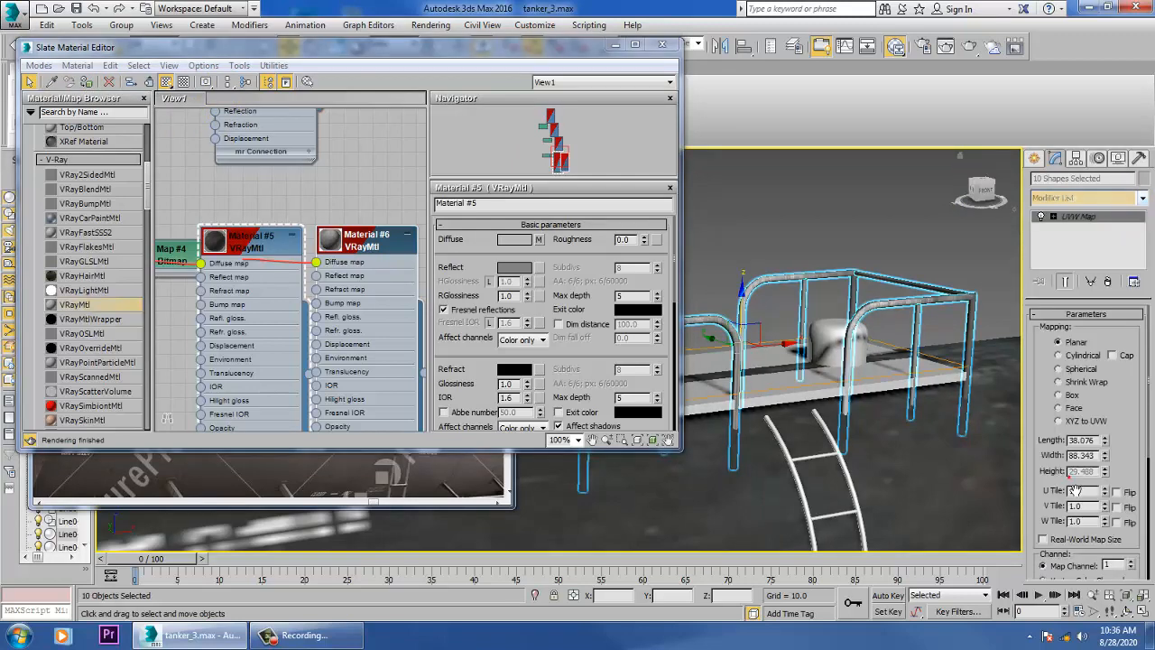
left_click(1072, 397)
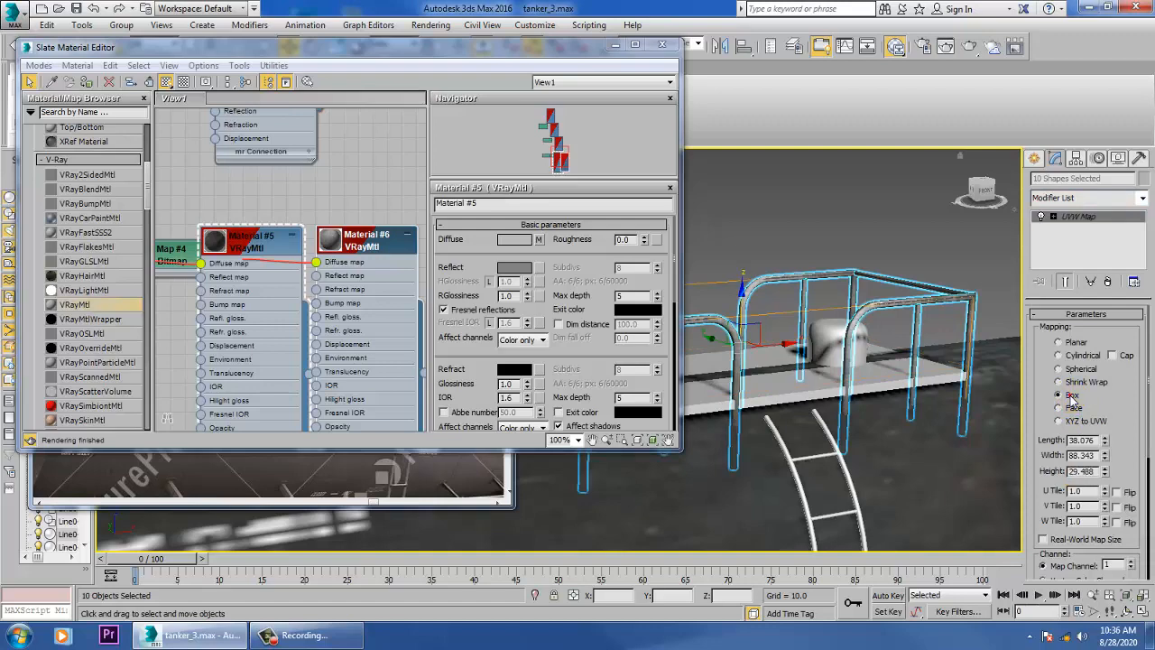
left_click(611, 45)
left_click(809, 262)
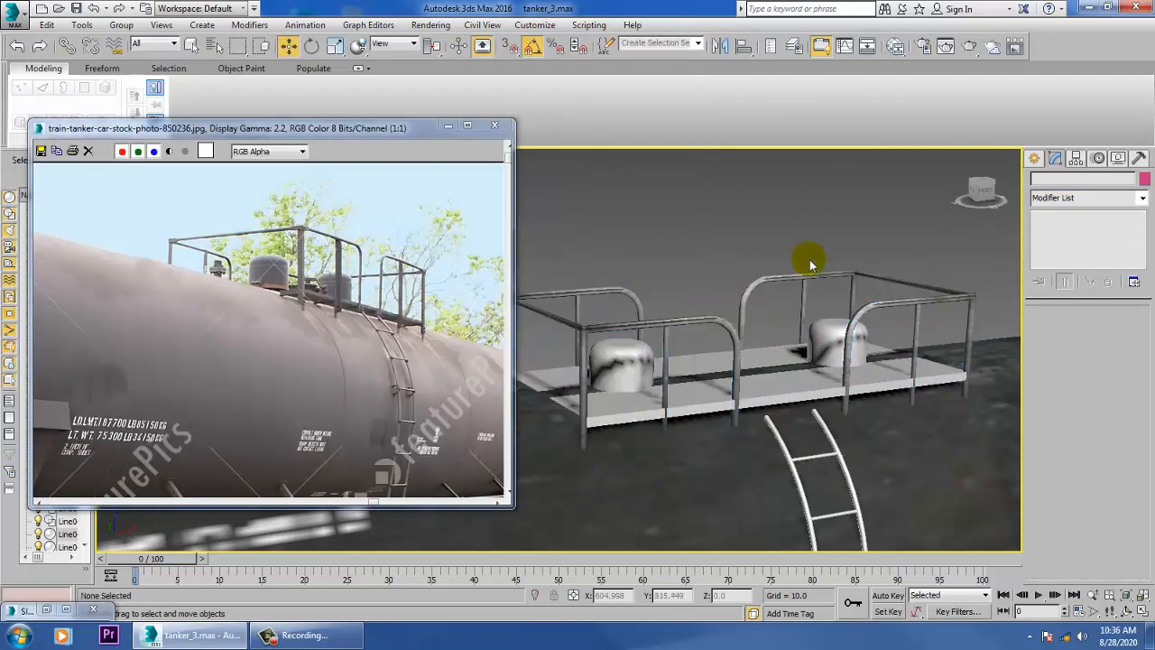
Step: Compare the railings with the reference photo, reselect all ten railing parts and apply Material #5 to them
middle_click_drag(765, 271, 805, 273)
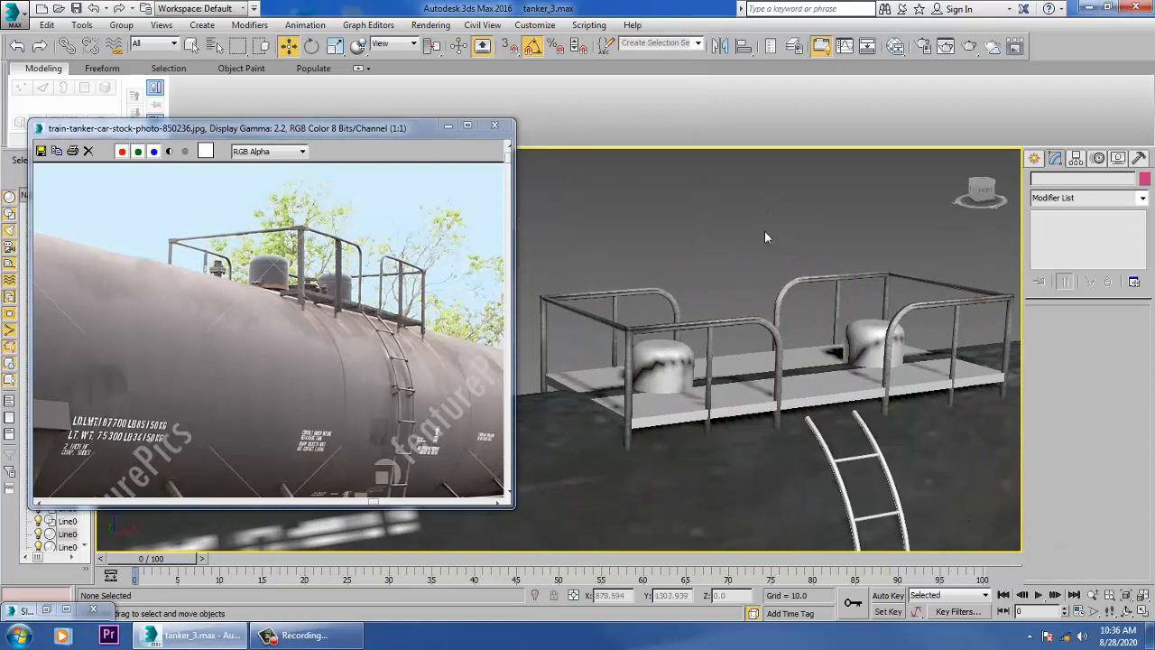
scroll(834, 441, "down", 5)
middle_click_drag(804, 451, 821, 431, "alt")
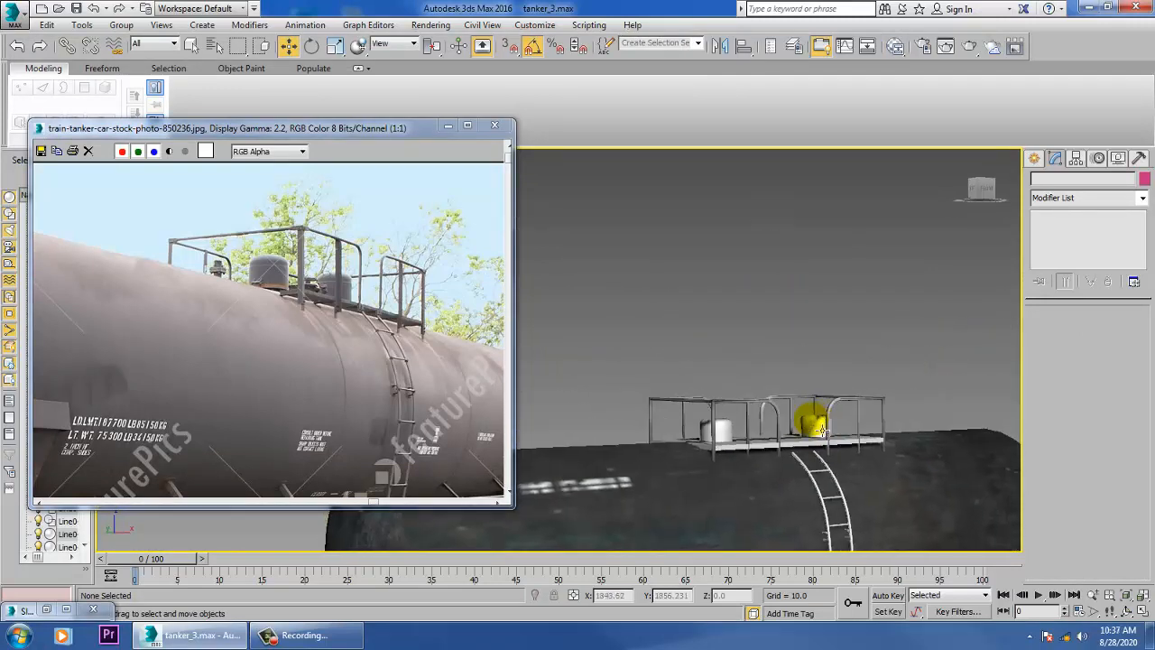
scroll(817, 431, "up", 5)
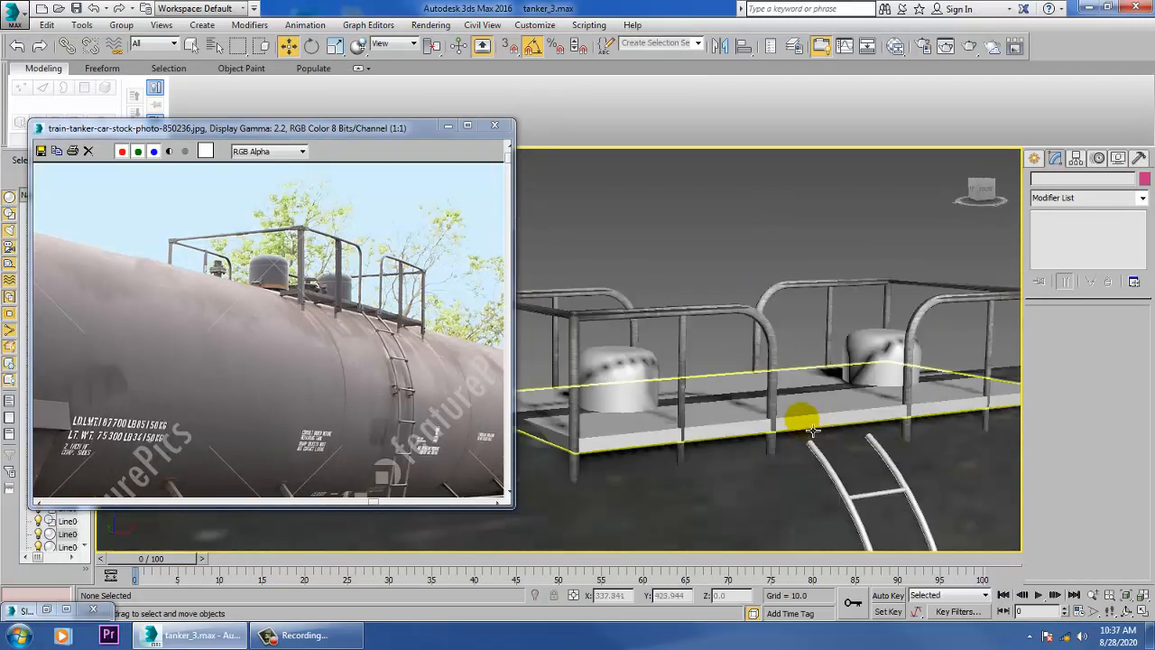
left_click(812, 430)
left_click(896, 46)
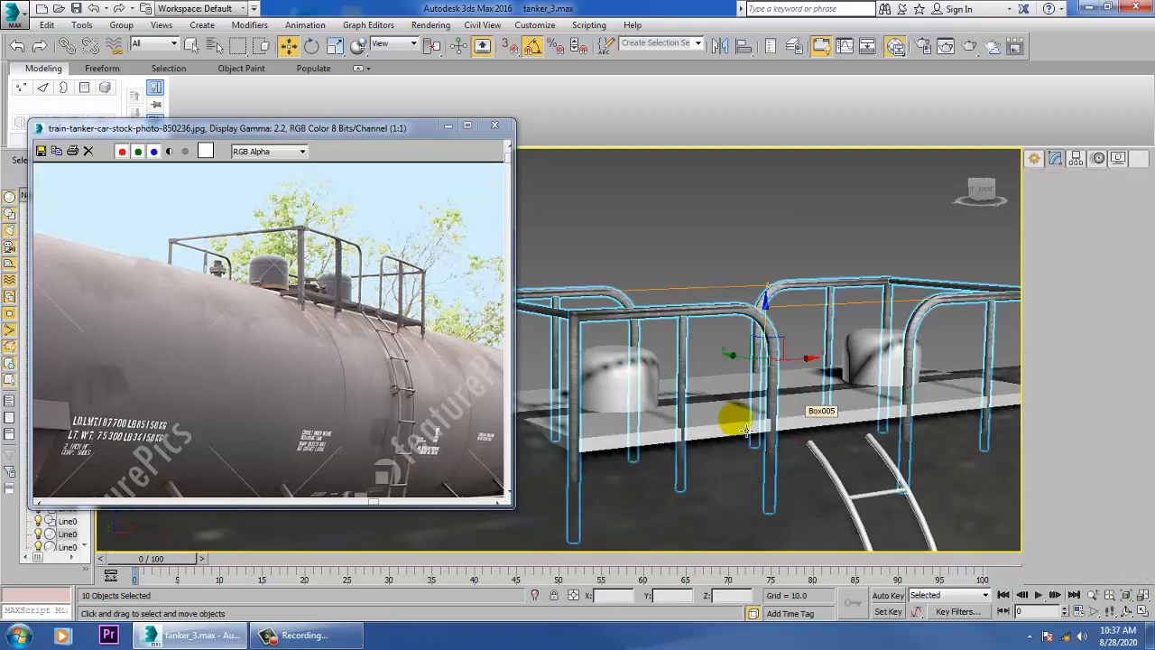
left_click(86, 82)
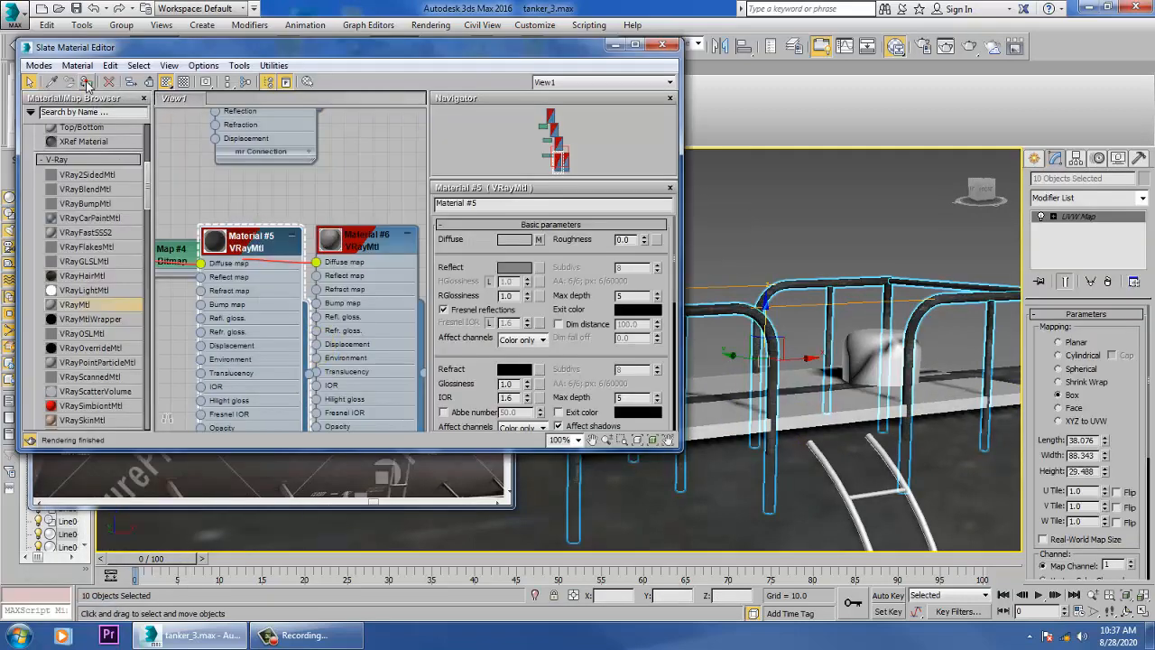
left_click(616, 44)
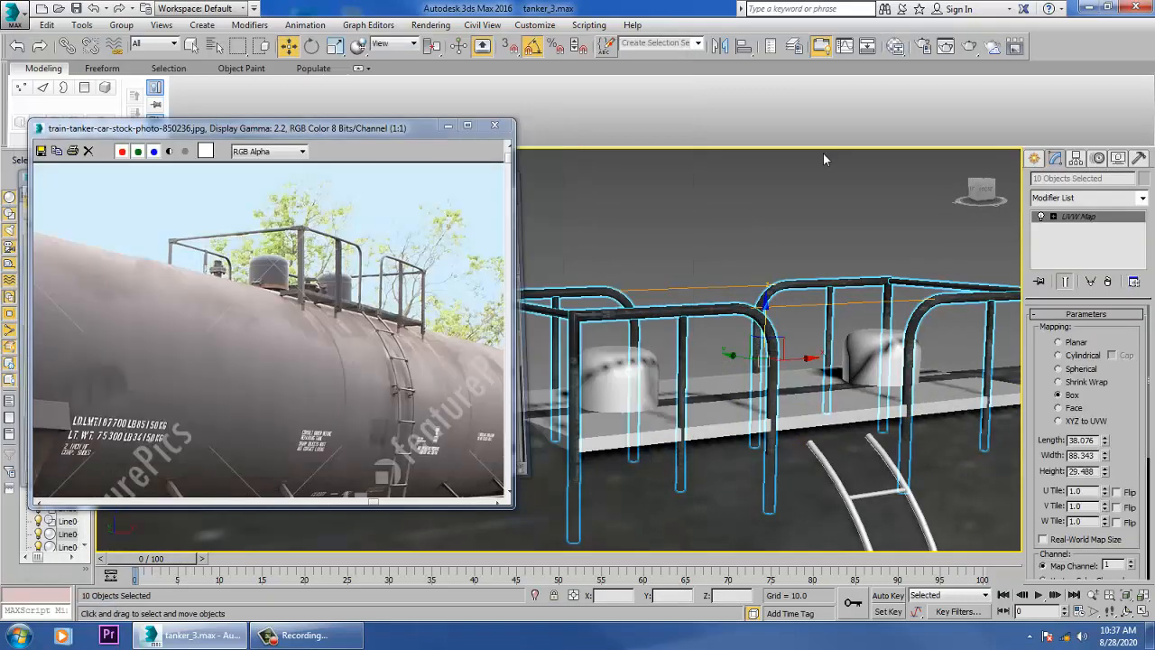
left_click(930, 215)
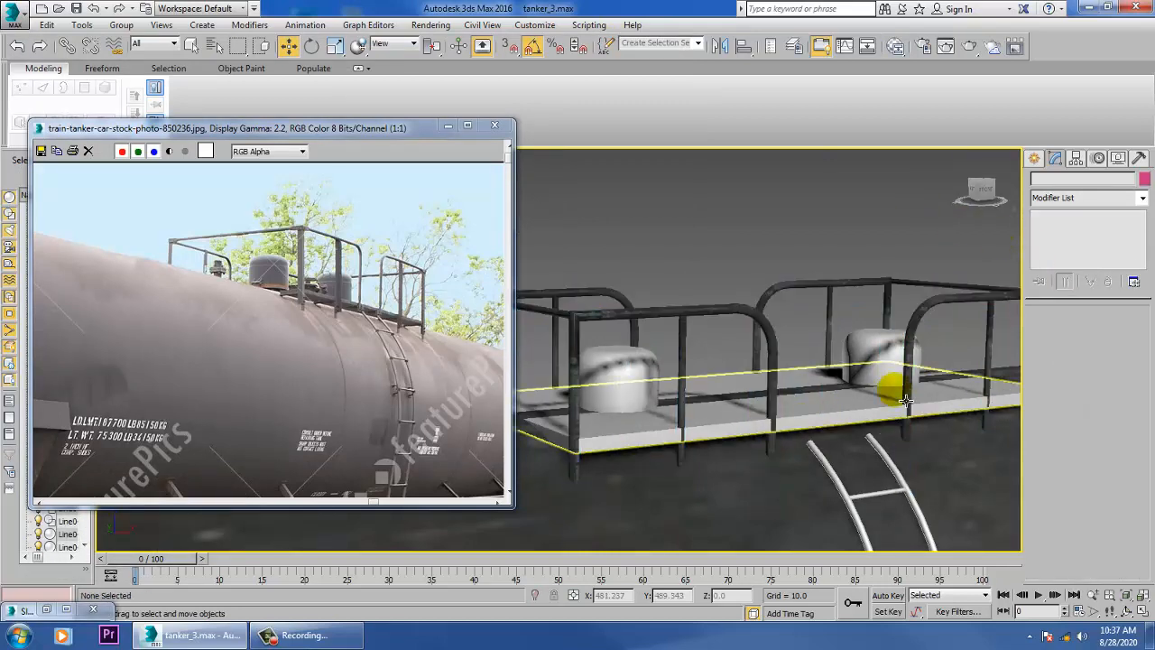
Step: Select the two curved side rails and the two uppermost rungs of the tank's side ladder
scroll(805, 357, "down", 5)
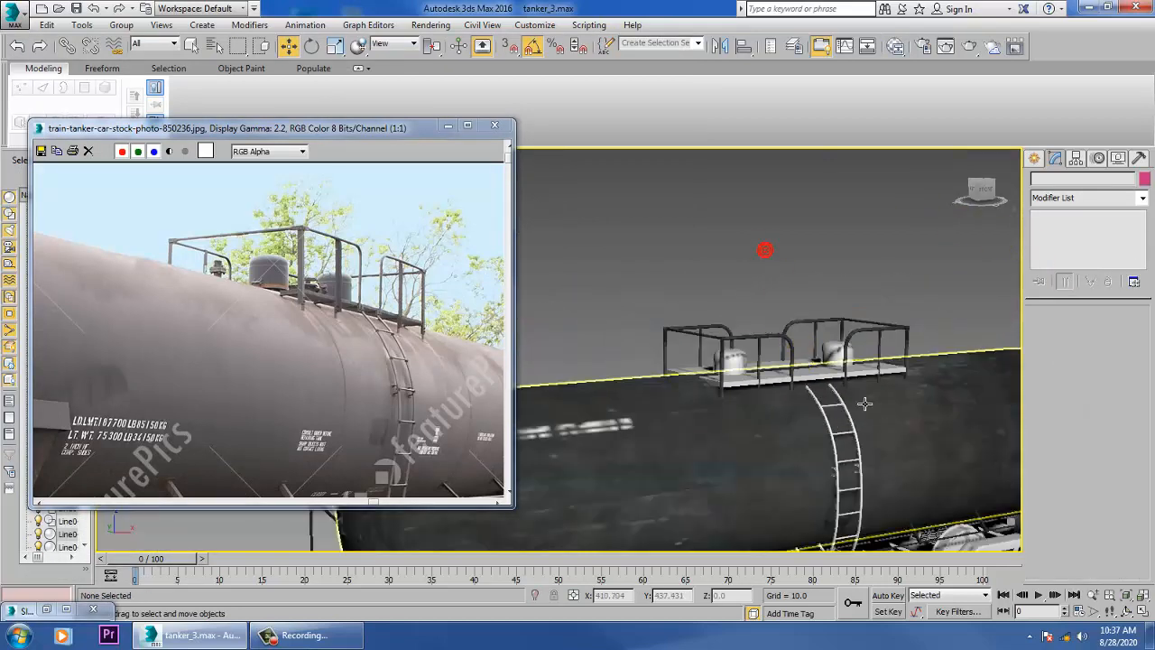
middle_click_drag(865, 403, 813, 348)
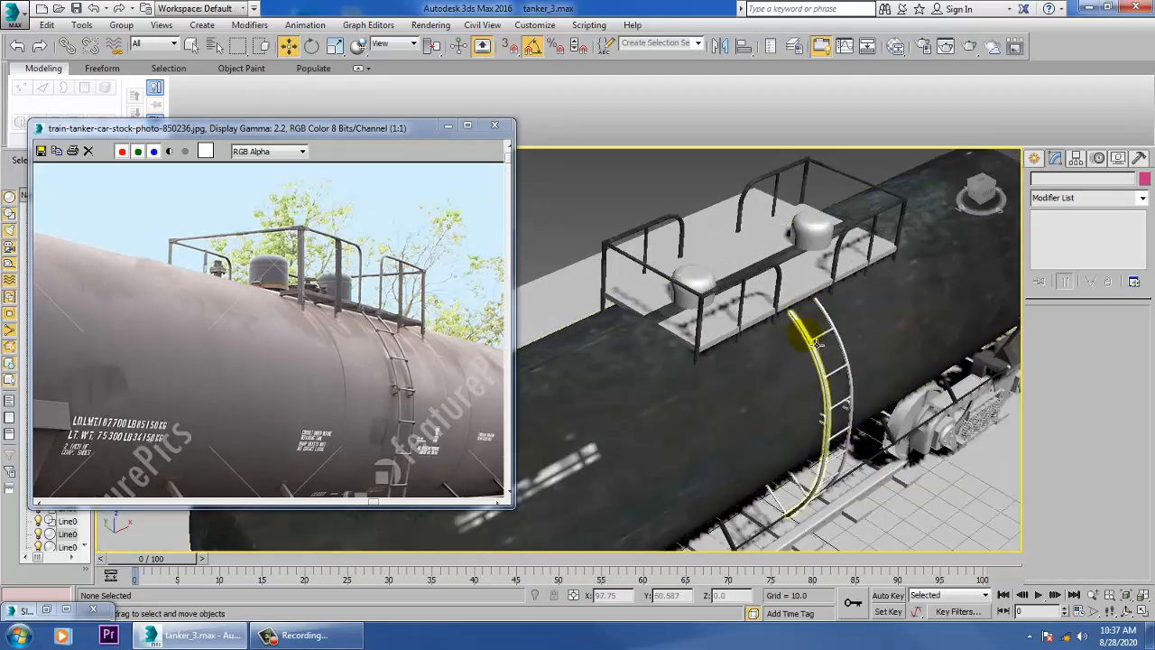
left_click(815, 343)
left_click(837, 340, "ctrl")
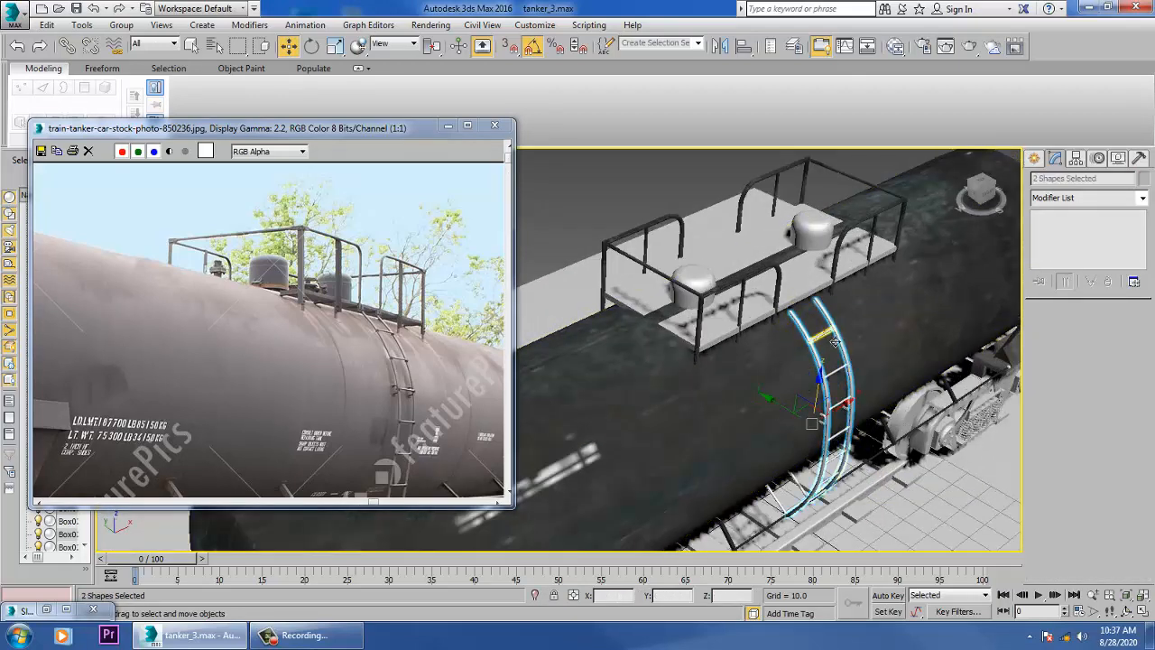
left_click(835, 342, "ctrl")
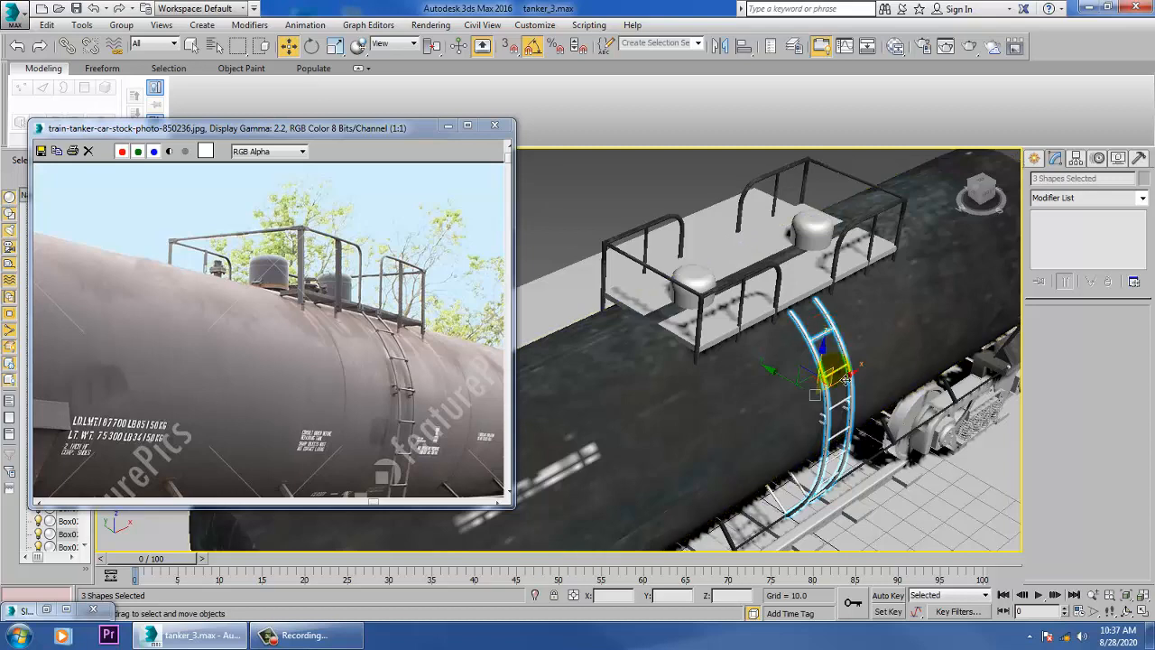
middle_click_drag(843, 379, 834, 337, "alt")
scroll(835, 338, "up", 2)
scroll(825, 343, "up", 2)
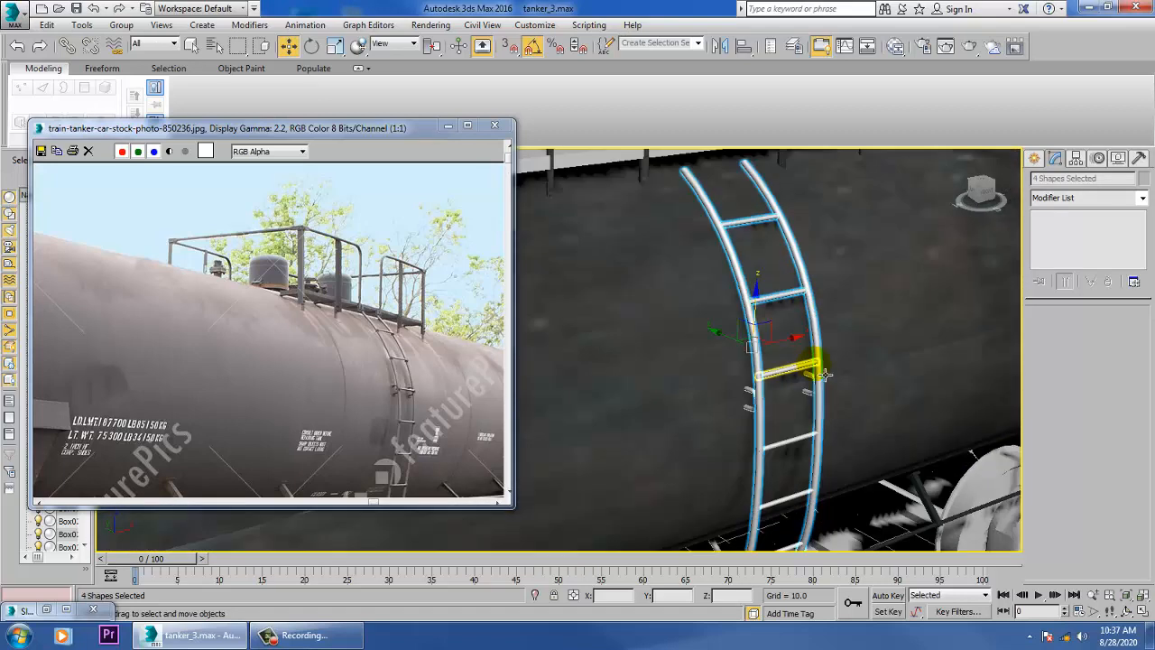
Step: Add the side ladder's five remaining rungs and its two lower support braces to the selection
middle_click_drag(302, 423, 386, 174)
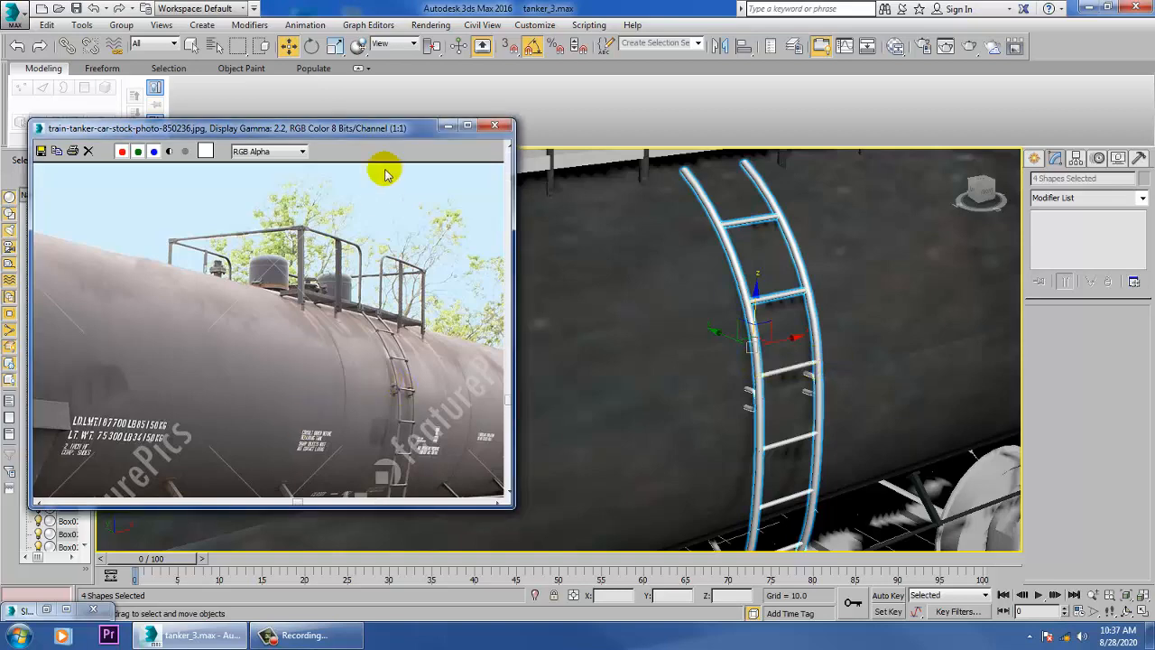
middle_click_drag(294, 384, 298, 358)
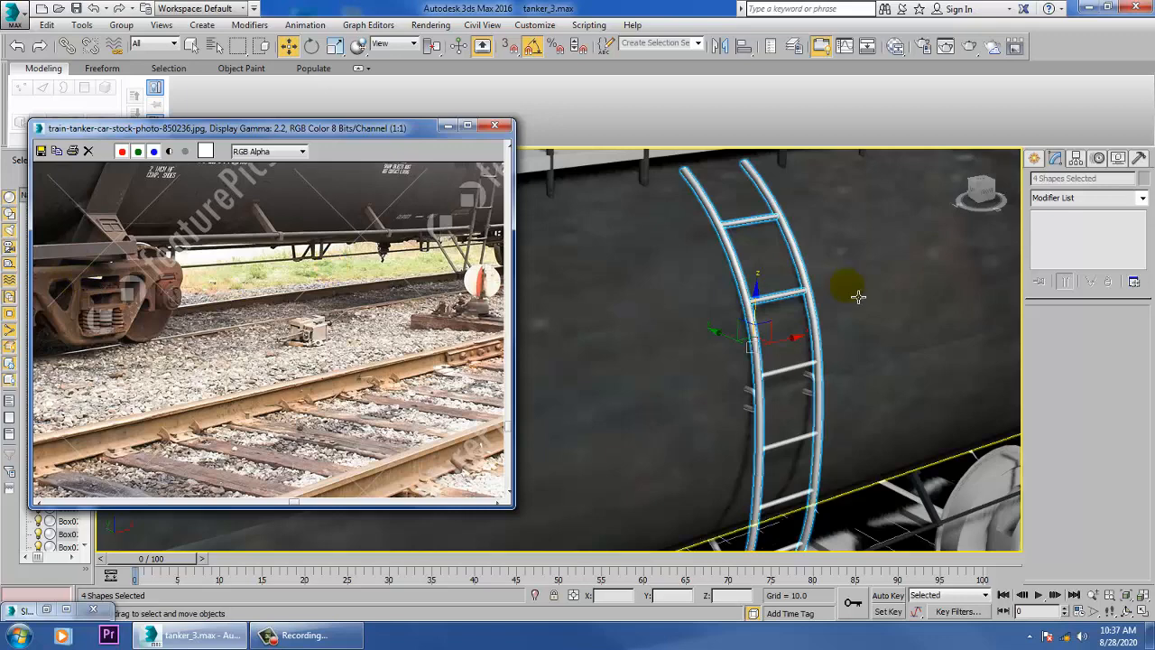
left_click(785, 373, "ctrl")
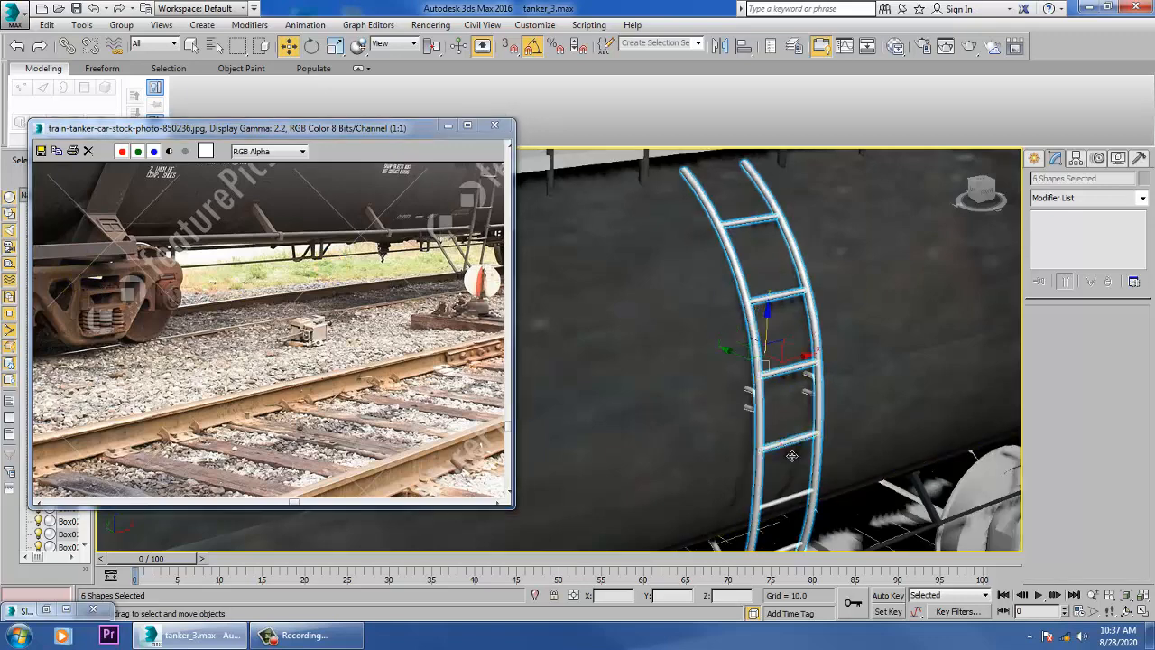
left_click(791, 507, "ctrl")
middle_click_drag(858, 424, 857, 276)
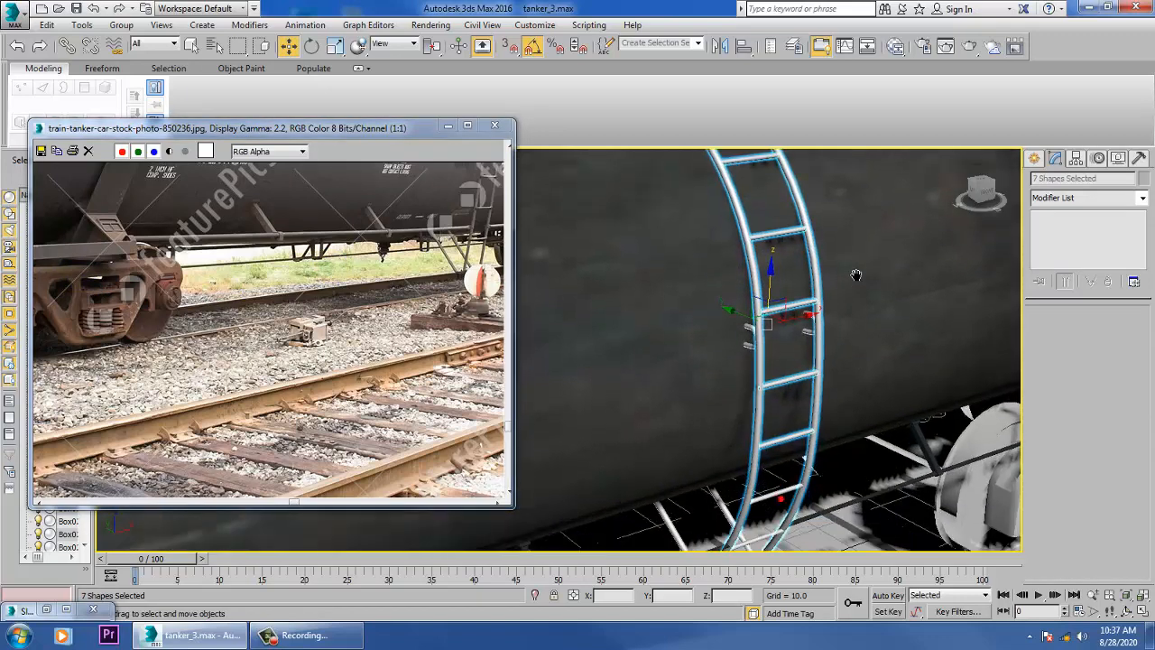
left_click(779, 493, "ctrl")
middle_click_drag(852, 334, 863, 245)
left_click(778, 457, "ctrl")
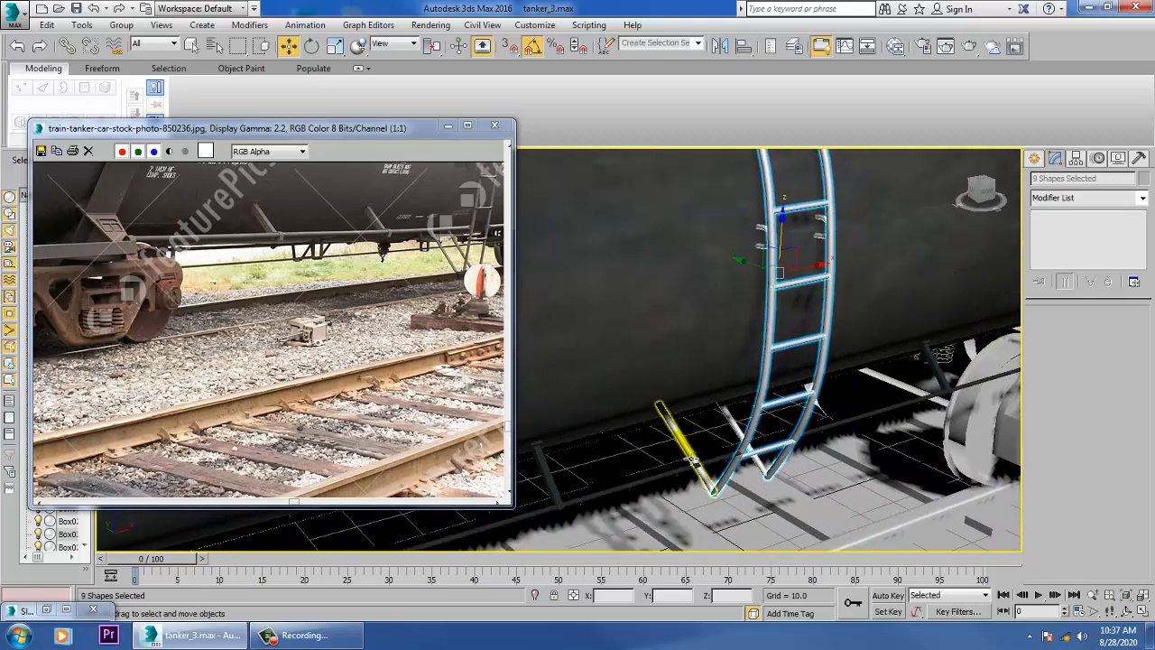
left_click(688, 453, "ctrl")
left_click(745, 440, "ctrl")
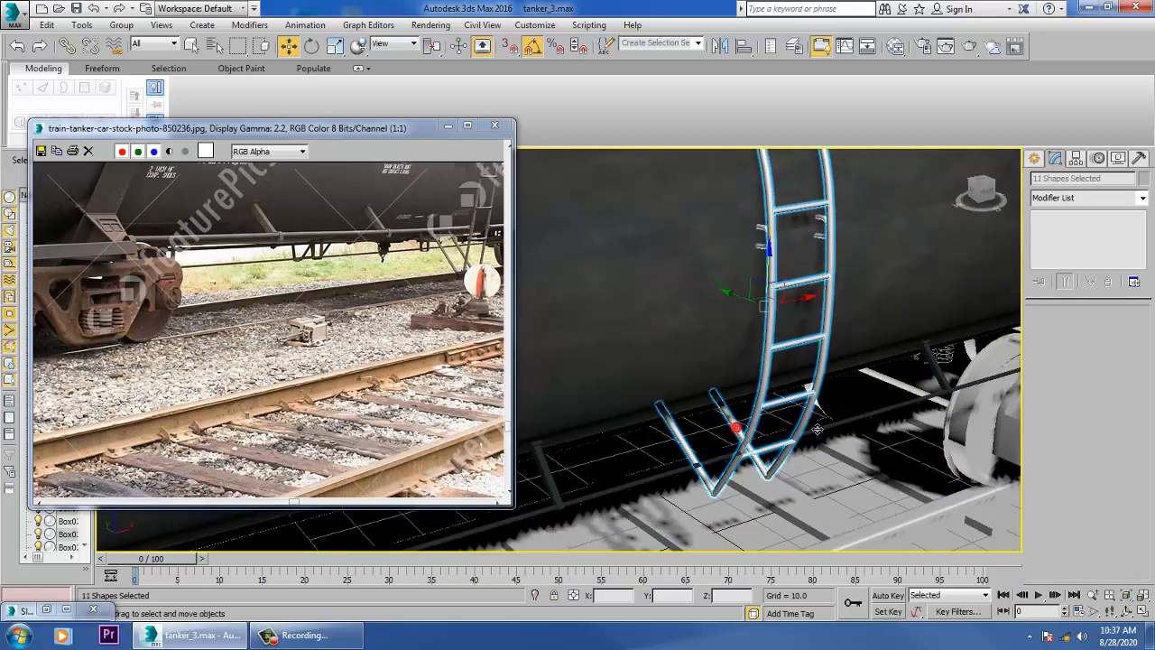
Step: Apply Material #5 to the selected side ladder parts
middle_click_drag(817, 426, 810, 7, "alt")
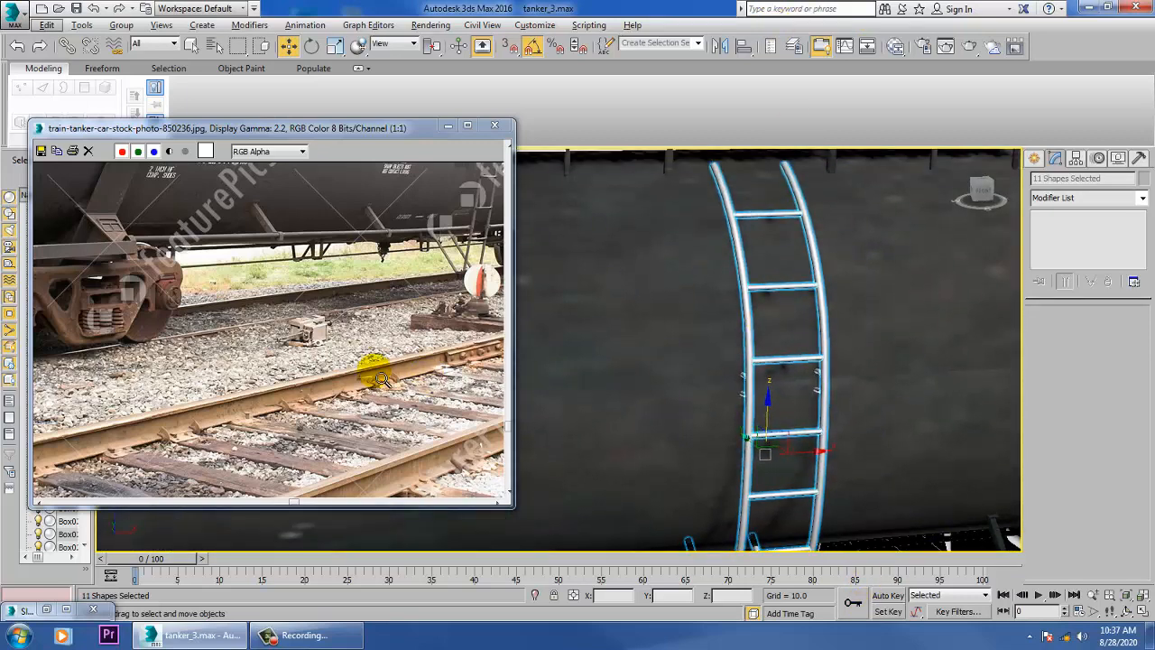
key("m")
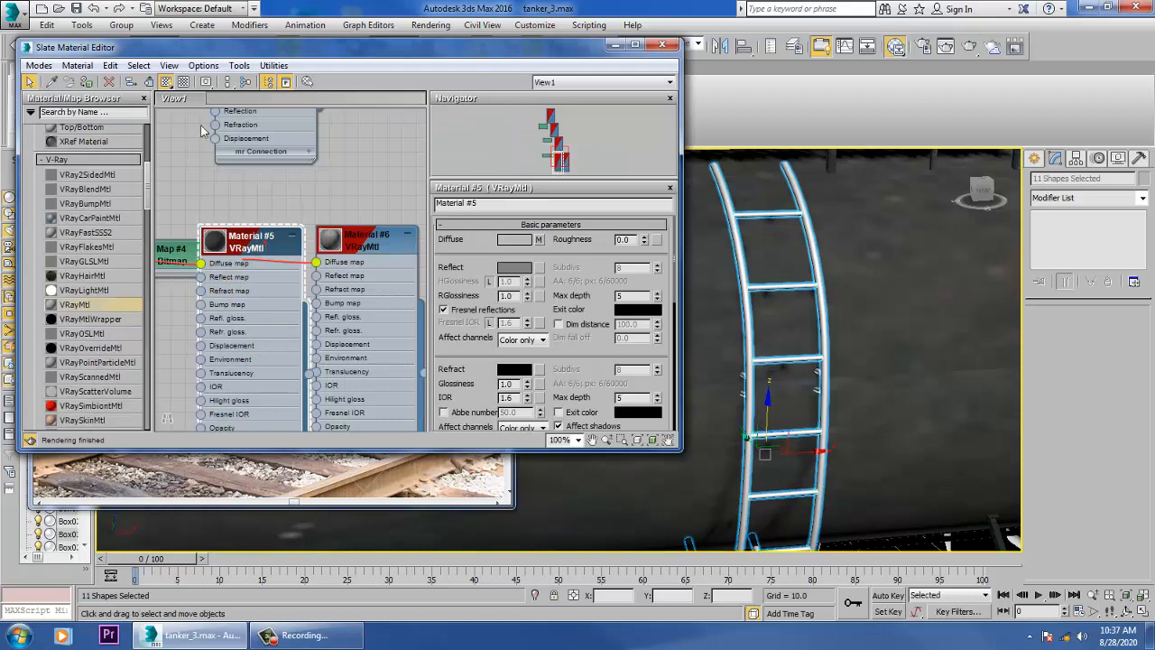
left_click(86, 82)
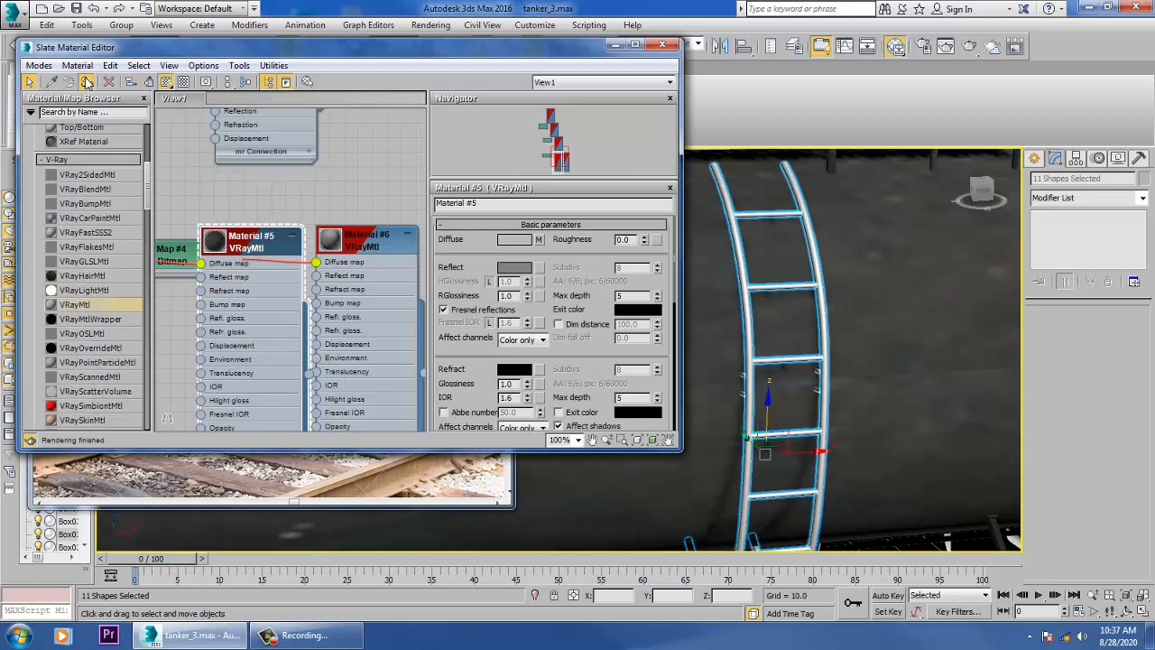
left_click(615, 43)
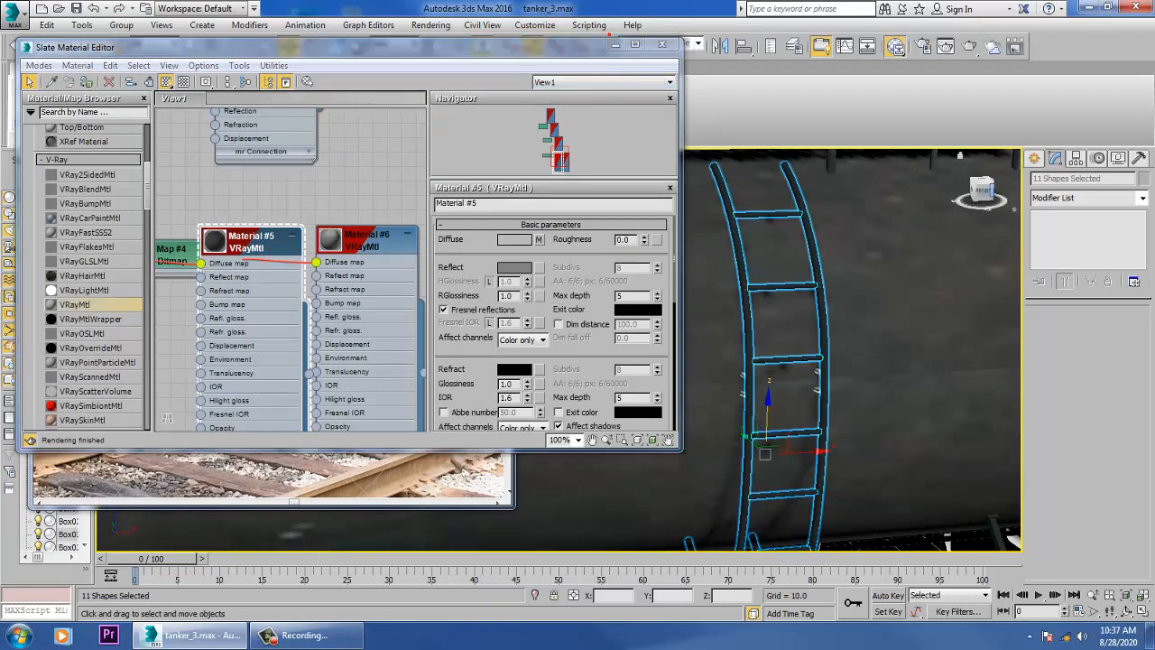
Step: Add a UVW Map modifier with Box mapping to the selected ladder parts
left_click(1125, 201)
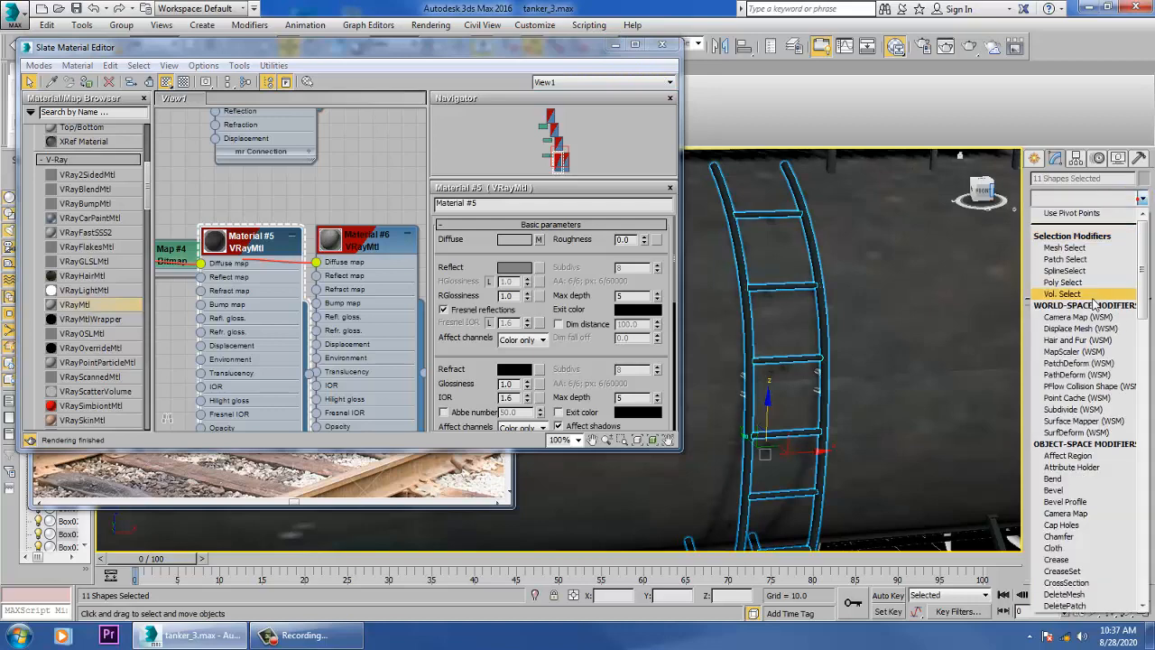
scroll(1088, 312, "down", 15)
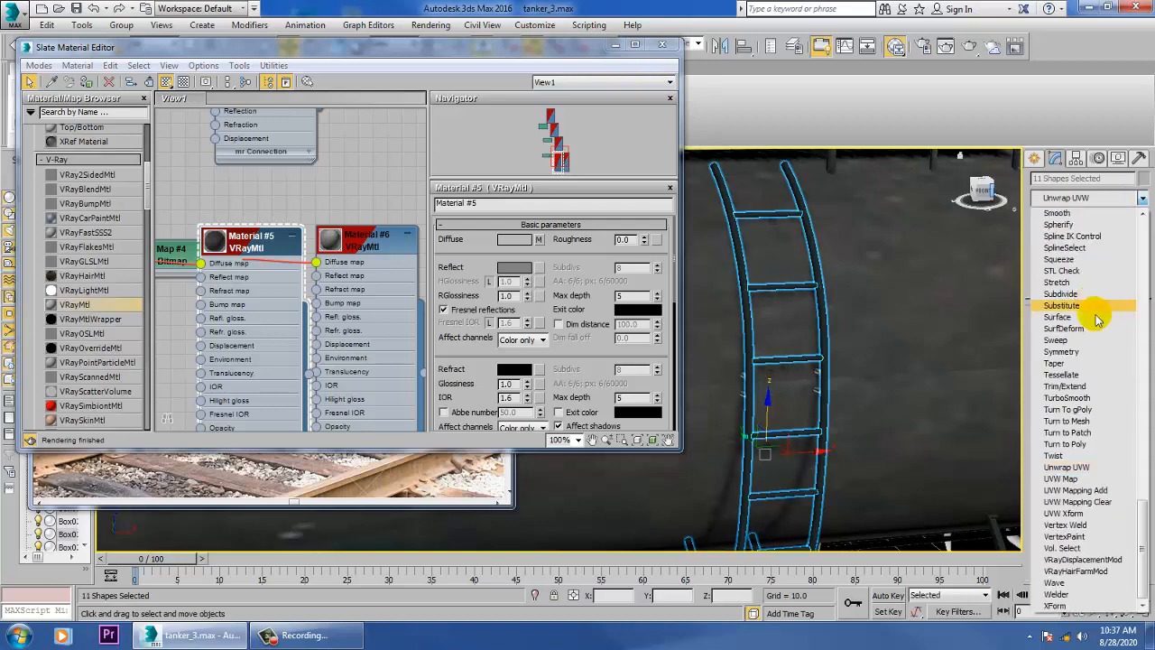
left_click(1083, 487)
left_click(1067, 395)
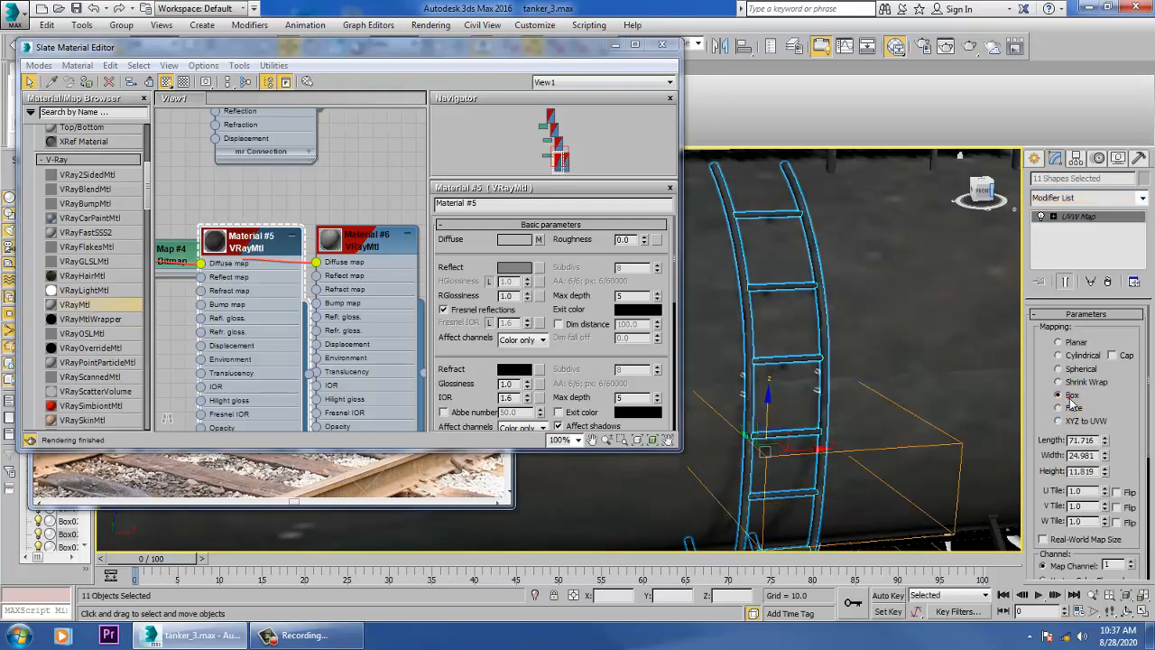
left_click(613, 45)
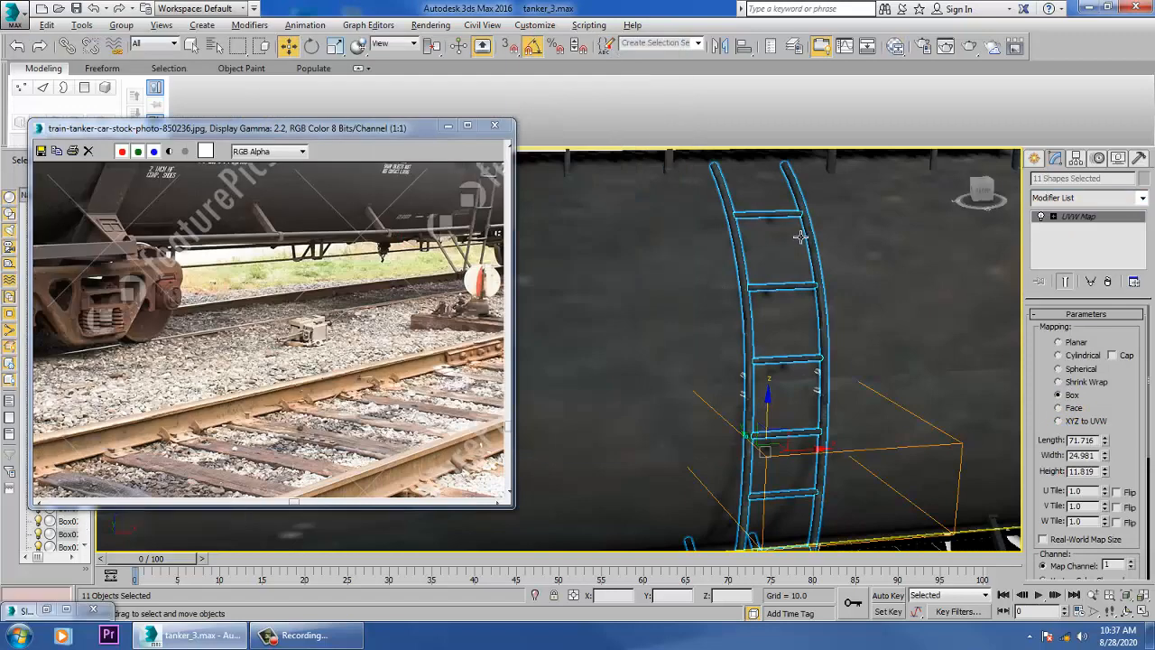
middle_click_drag(804, 234, 840, 314, "alt")
scroll(841, 315, "down", 3)
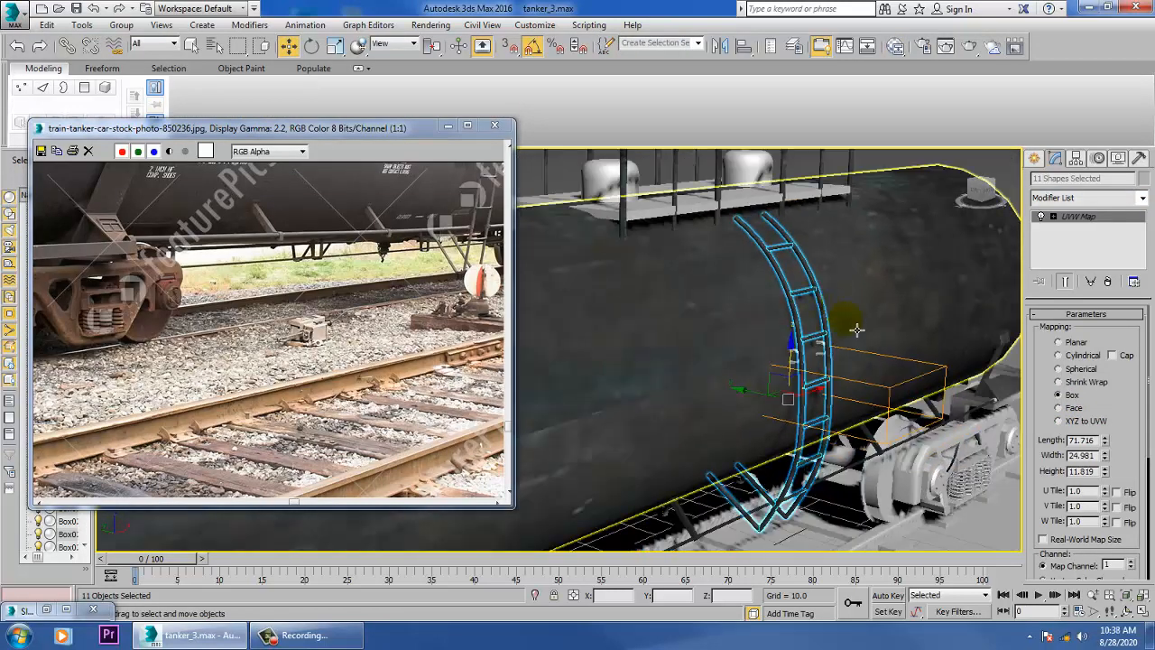
Step: Raise the height of the ladder's box mapping to 82.735 and clear the selection
left_click_drag(1104, 471, 1097, 45)
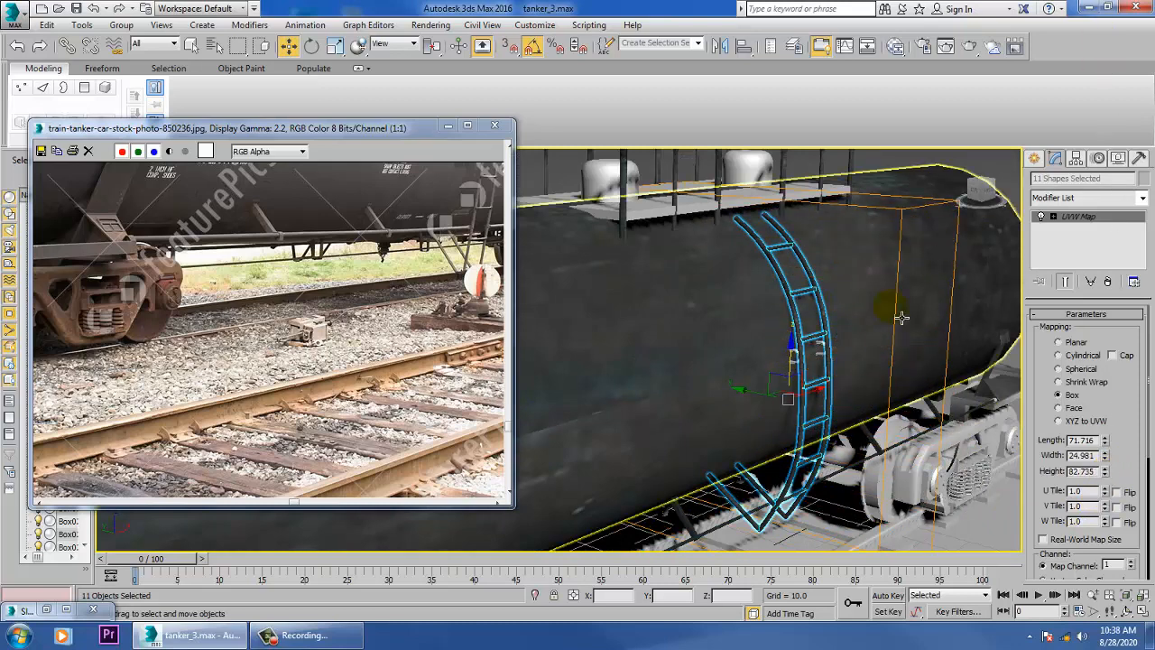
middle_click_drag(861, 333, 849, 361, "alt")
scroll(850, 362, "up", 2)
scroll(850, 362, "up", 3)
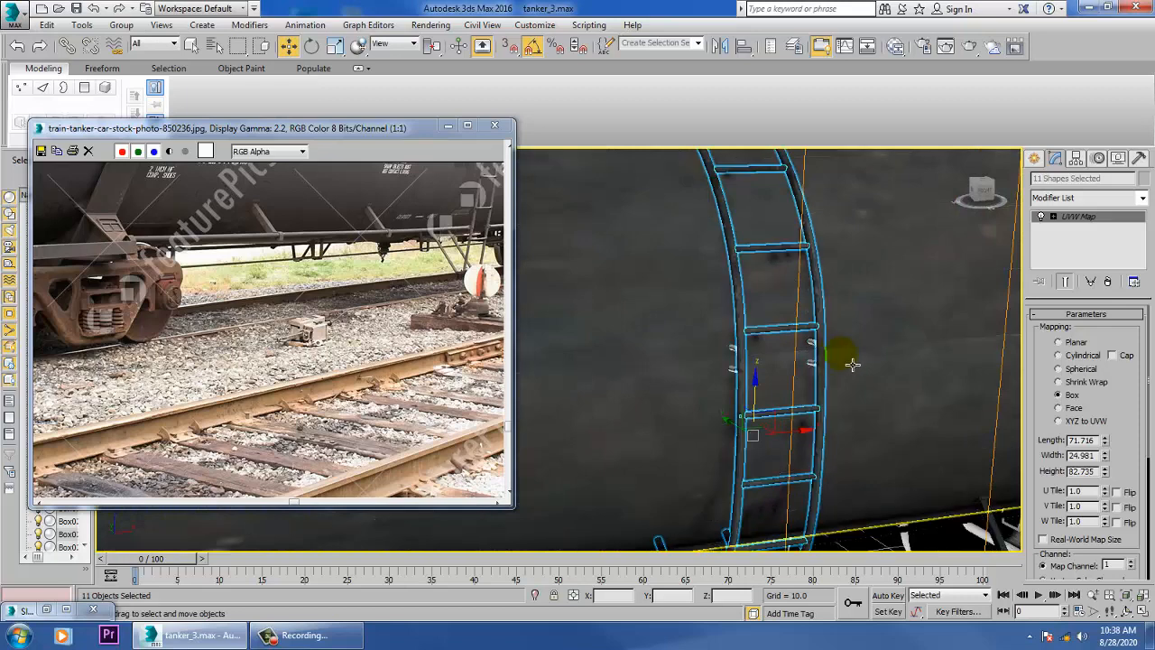
scroll(850, 365, "down", 5)
left_click(805, 213)
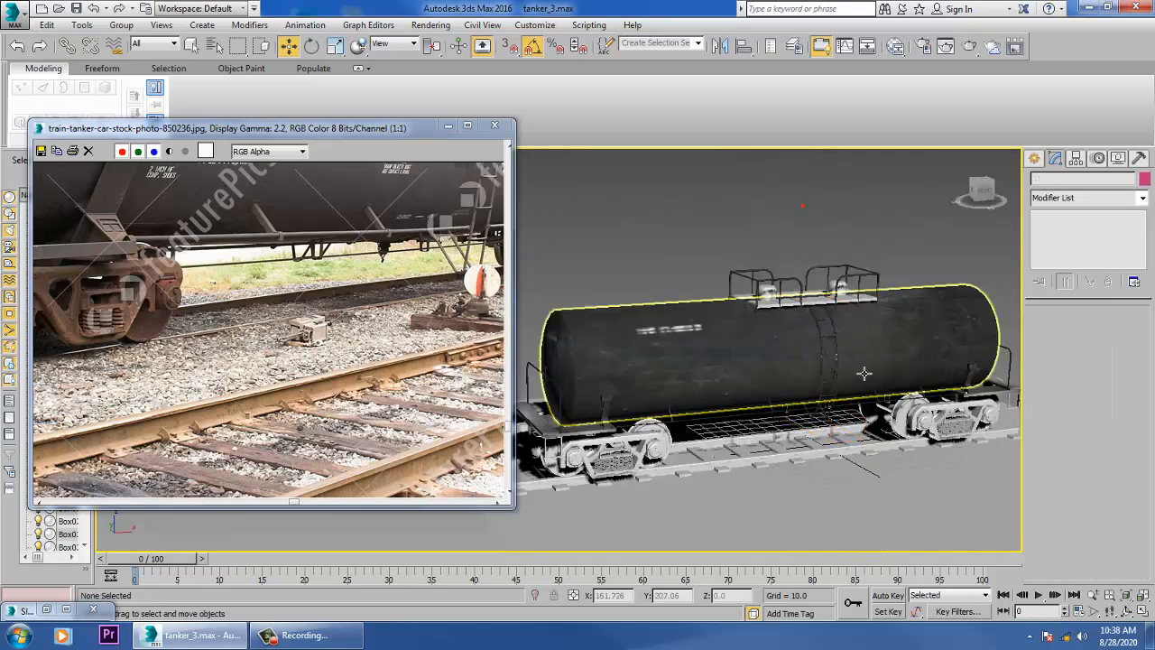
Step: Select one curved side rail and examine the ladder's texture up close and against the whole tank
scroll(839, 378, "up", 8)
scroll(817, 381, "up", 5)
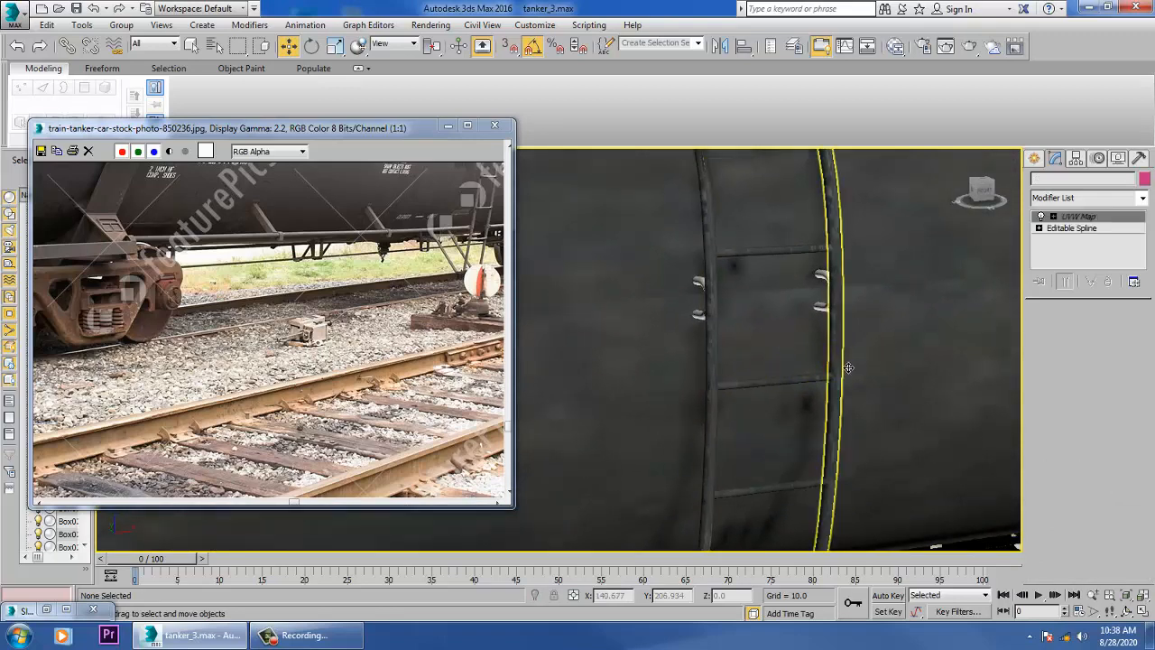
left_click(839, 372)
middle_click_drag(837, 374, 826, 307, "alt")
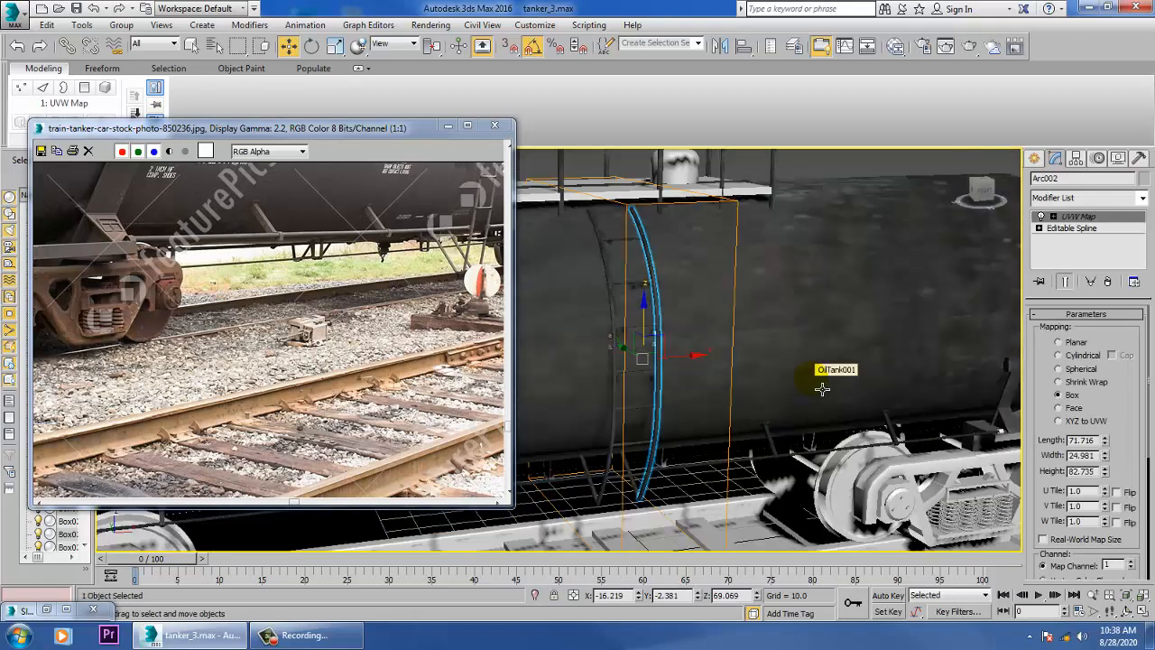
scroll(812, 361, "down", 10)
scroll(790, 388, "up", 8)
scroll(790, 388, "up", 8)
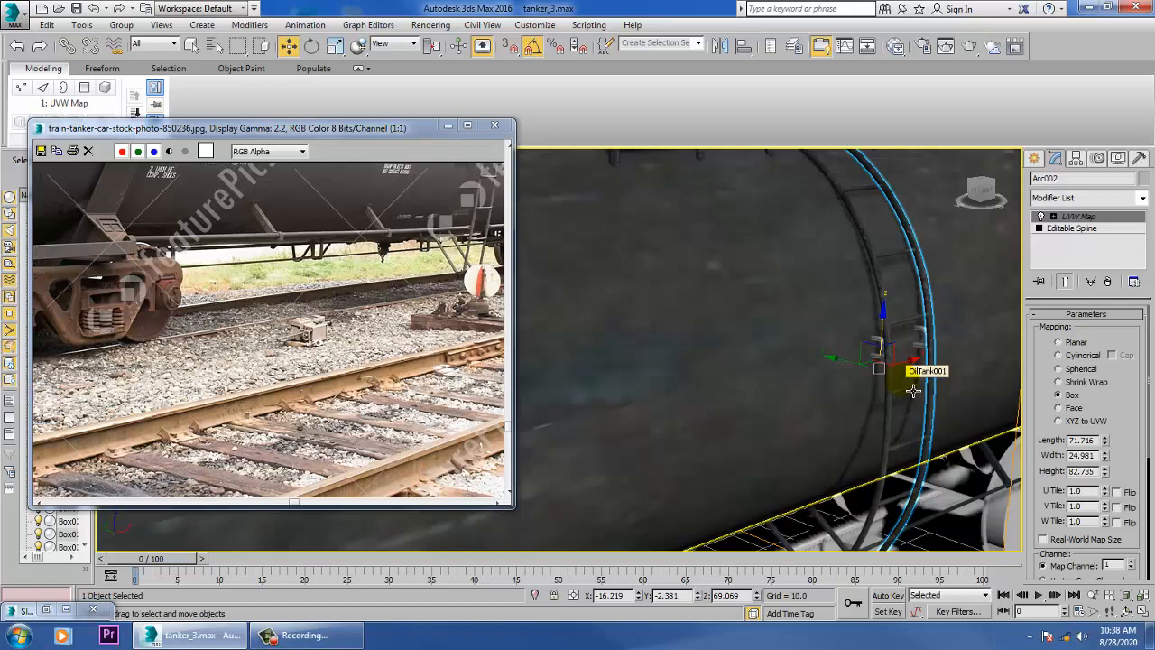
scroll(822, 352, "down", 5)
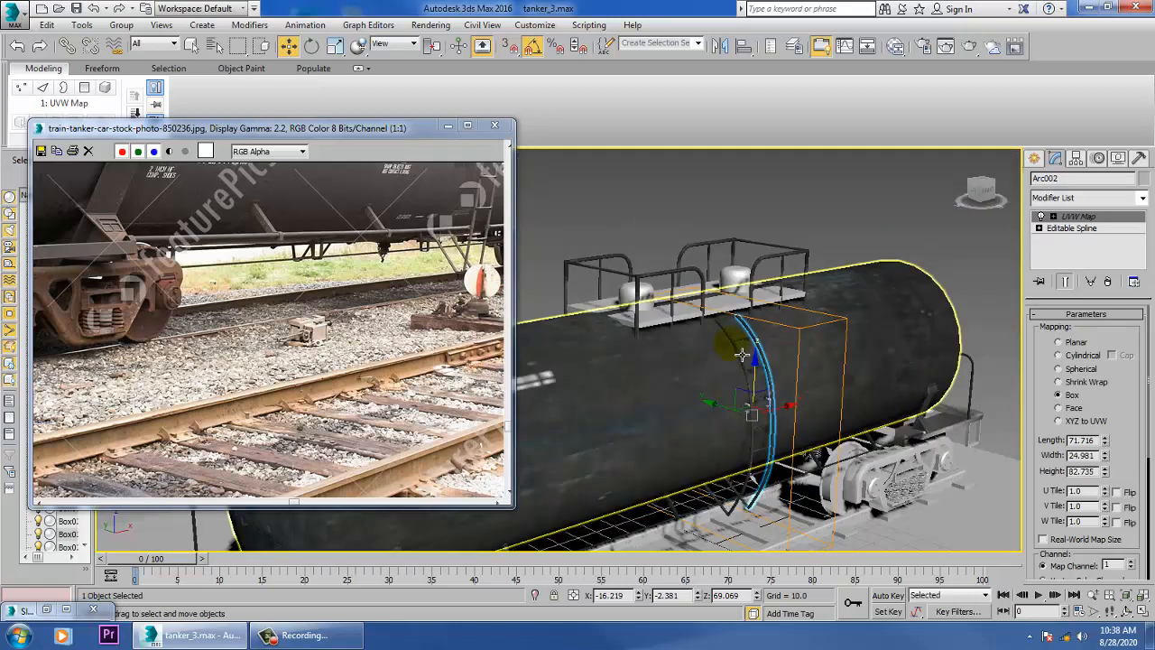
Step: Compare the tank top with the reference photo and apply Material #5 to the walkway platform
left_click_drag(420, 245, 425, 472)
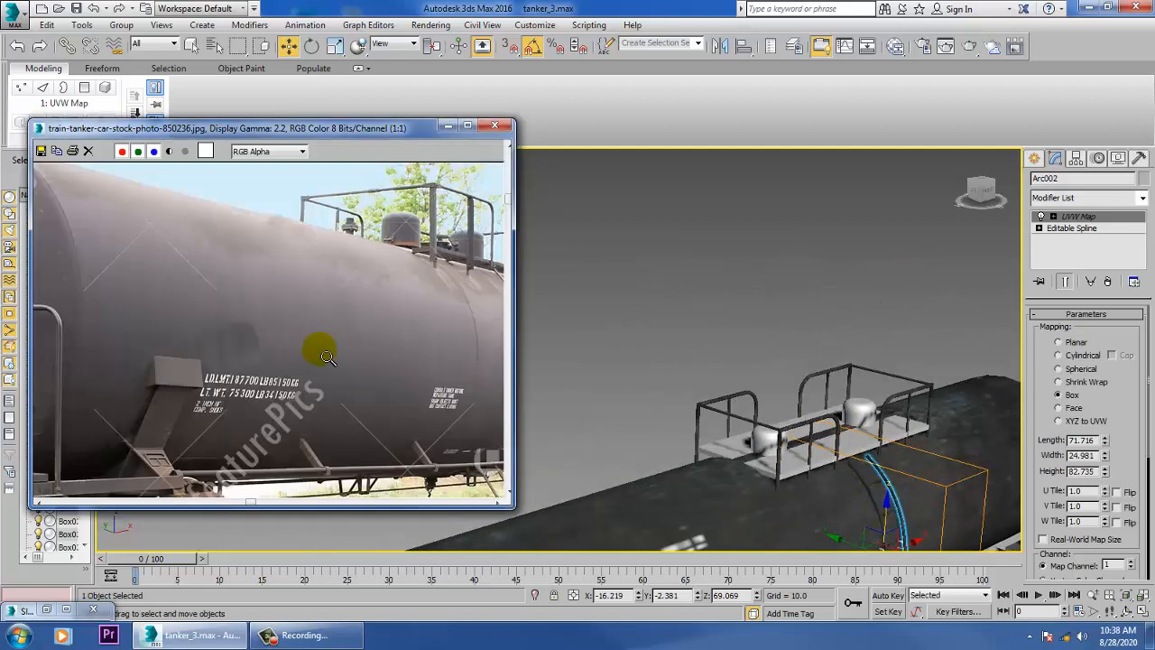
left_click(861, 441)
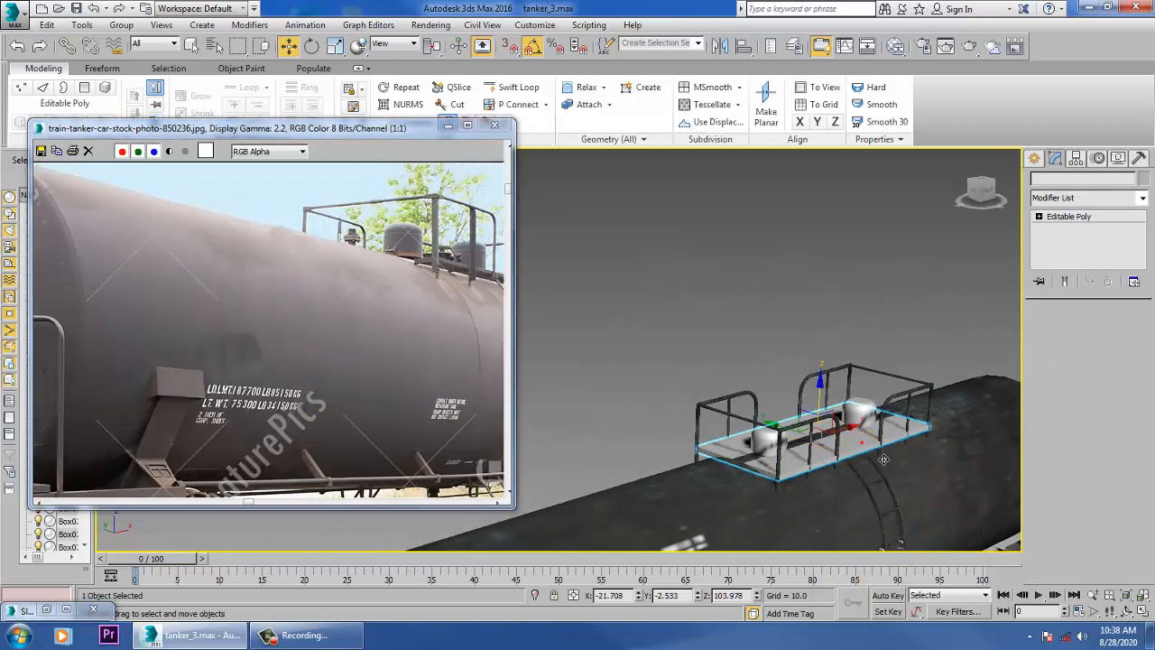
mouse_move(862, 440)
middle_mouse_down("alt")
mouse_move(862, 481)
mouse_move(839, 439)
mouse_move(858, 433)
middle_mouse_up("alt")
scroll(868, 448, "up", 3)
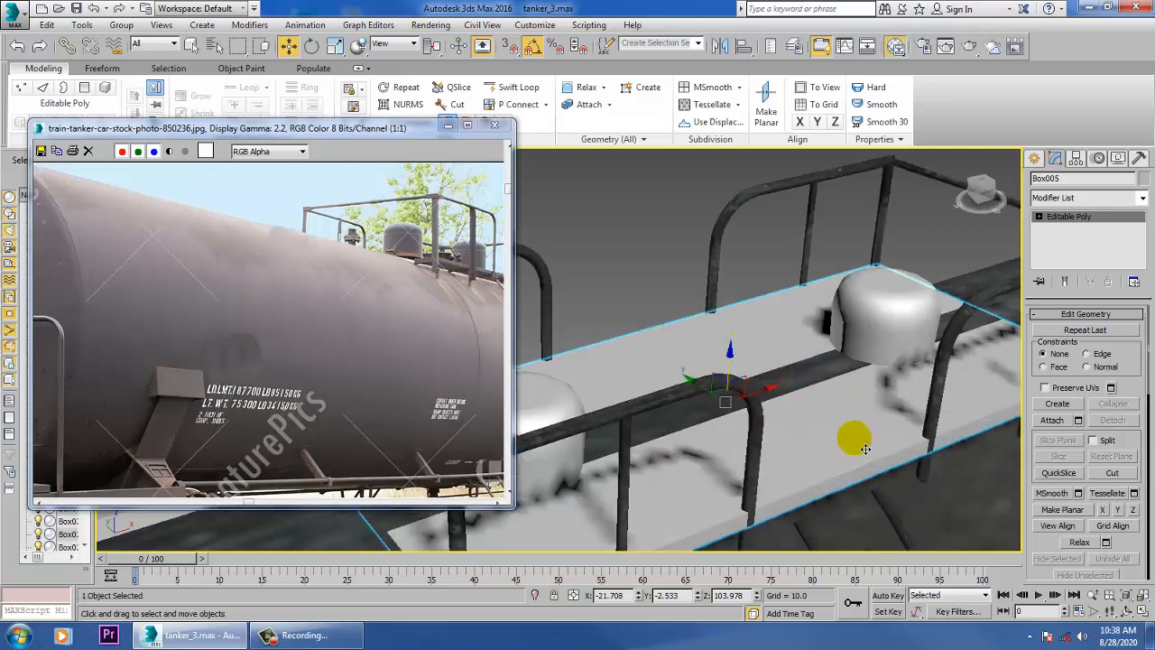
key("m")
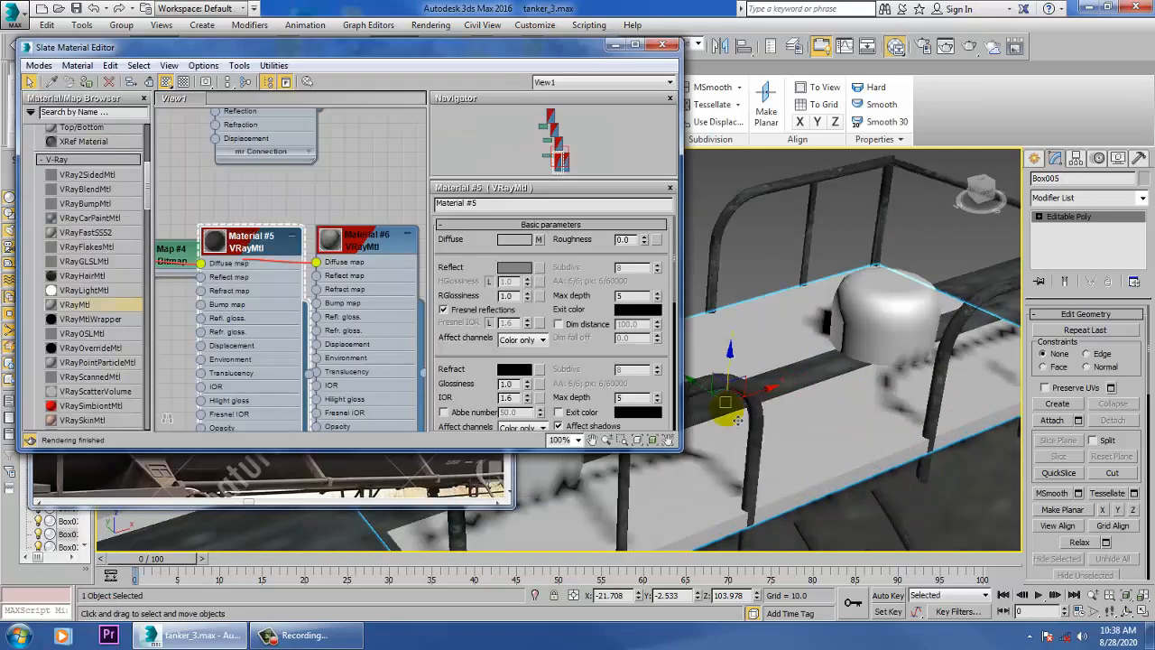
left_click(88, 82)
Step: Select both round domes on the walkway and apply Material #5 to them
left_click(886, 318)
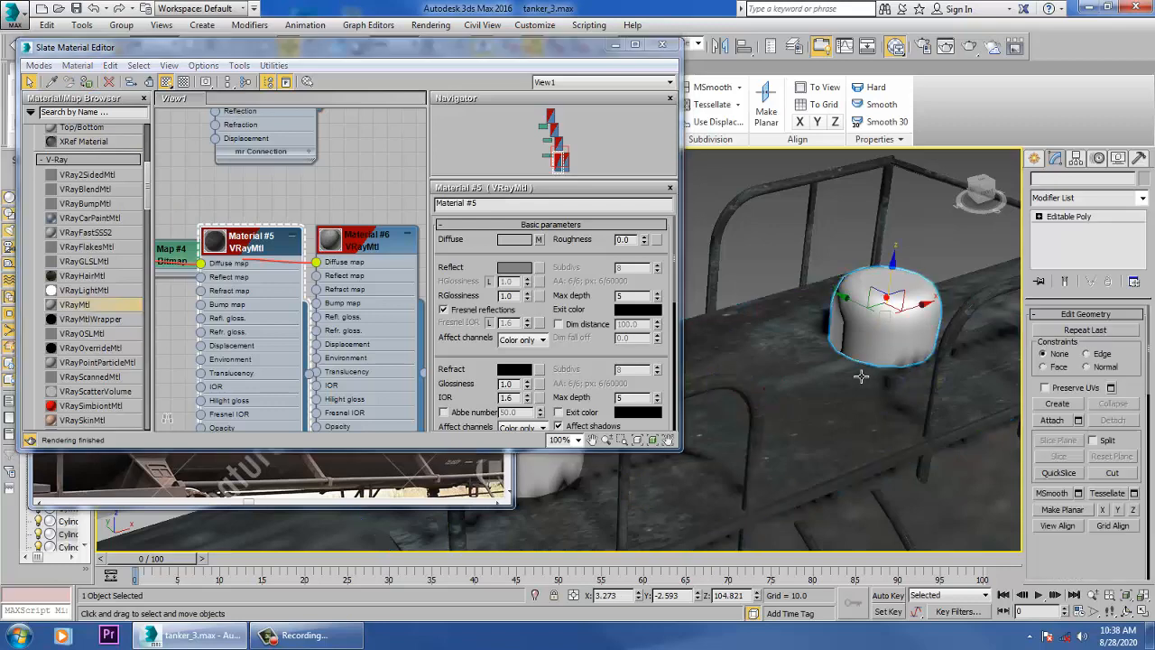
middle_click_drag(861, 377, 795, 371, "alt")
left_click(696, 361, "ctrl")
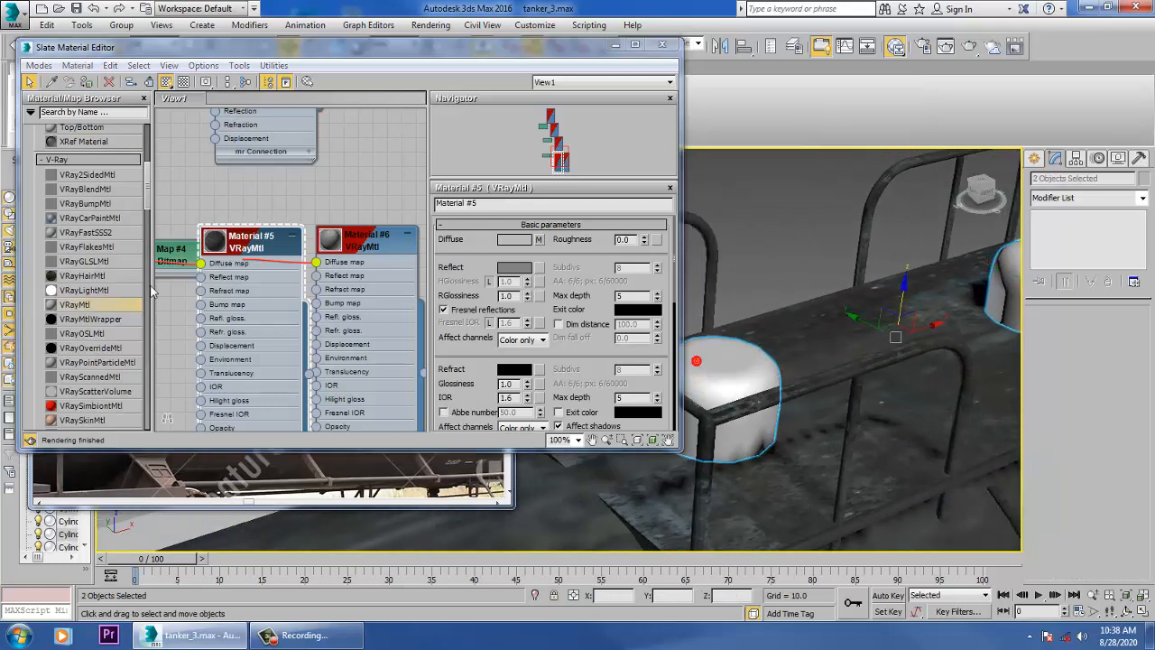
left_click(88, 81)
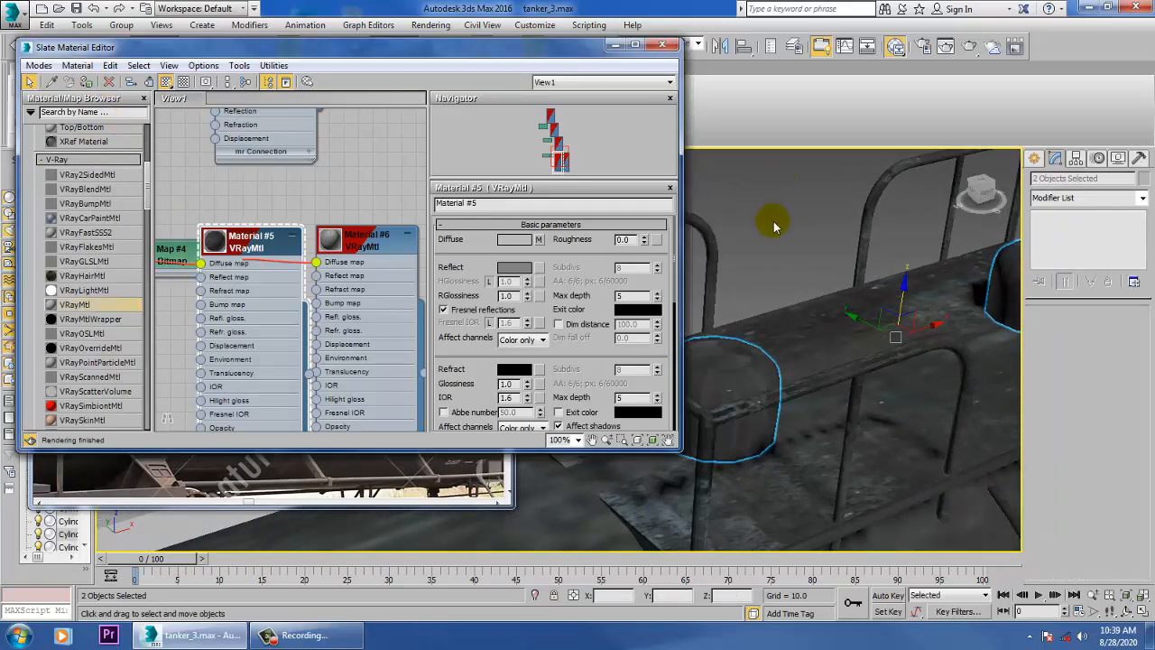
left_click(613, 45)
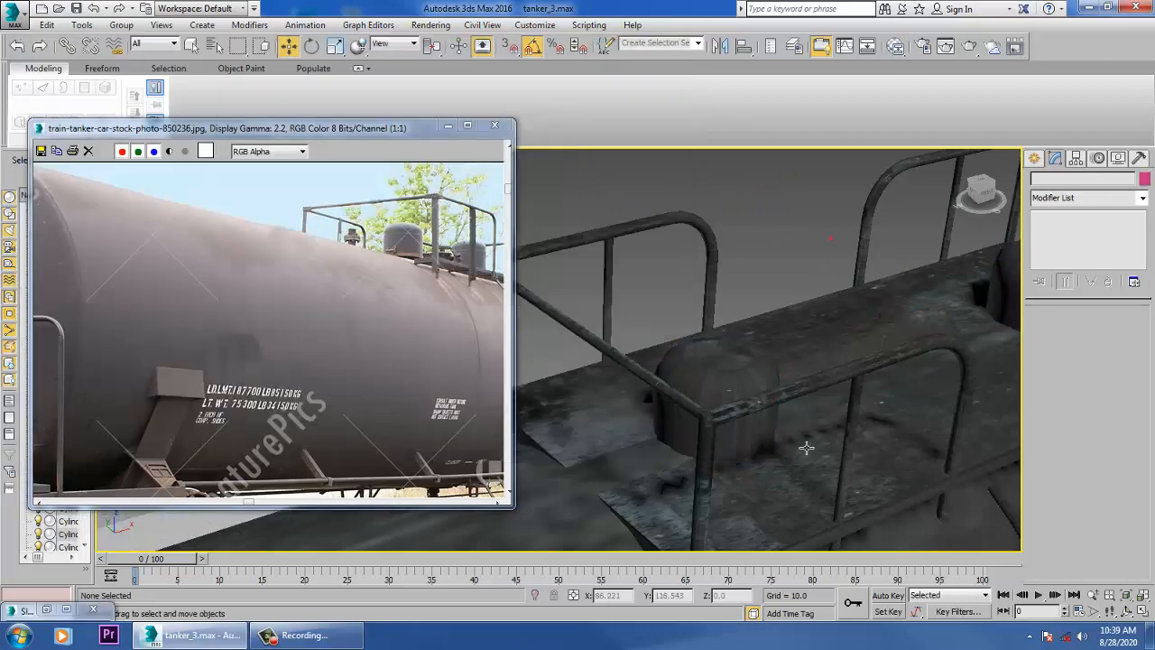
Step: Add a UVW Map modifier with Box mapping to the first walkway dome, Cylinder001
left_click(722, 377)
left_click(1143, 199)
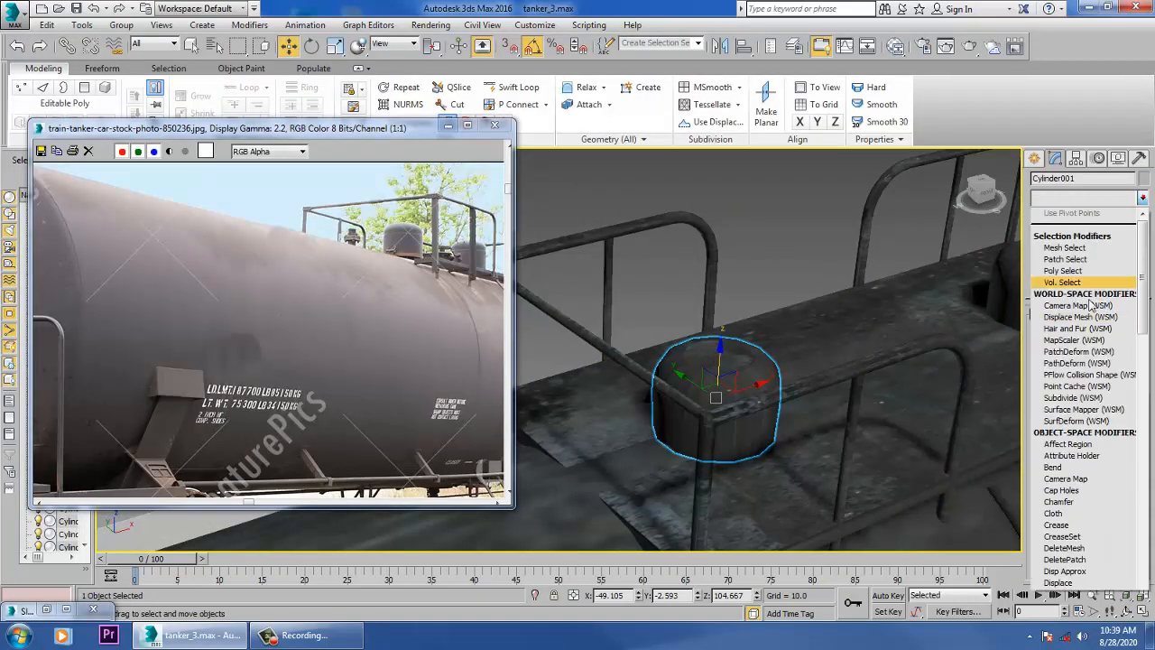
key("u")
left_click(1068, 479)
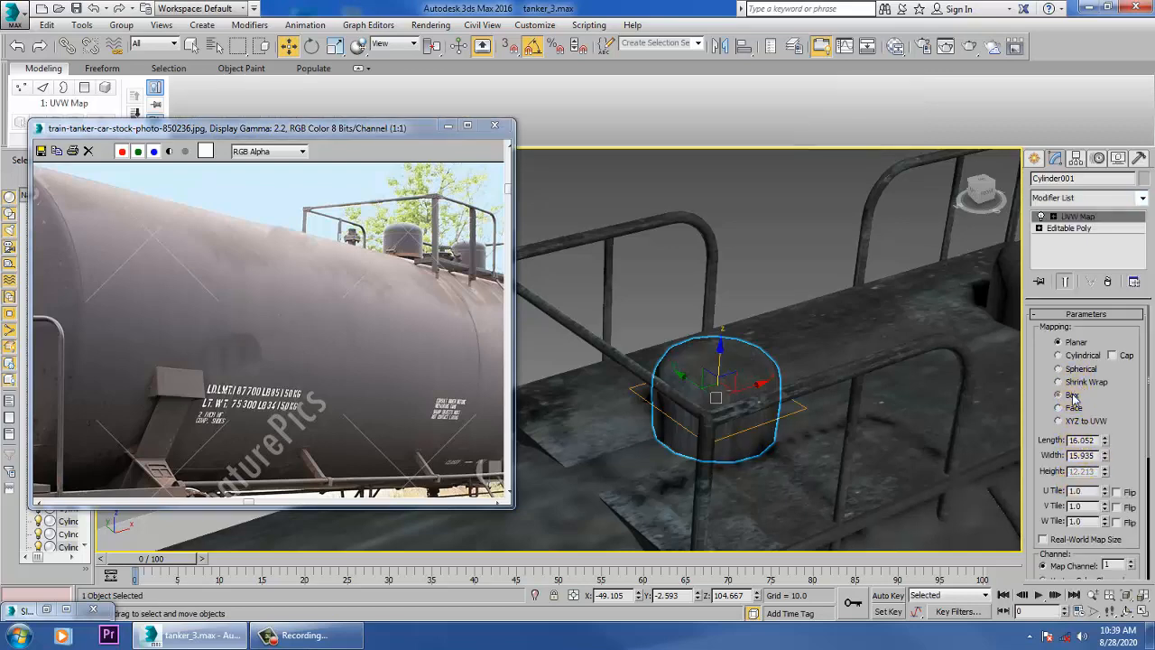
left_click(1074, 398)
Step: Add a UVW Map modifier with Box mapping to the second walkway dome, Cylinder002, and collapse it to Editable Poly
middle_click_drag(874, 349, 815, 341)
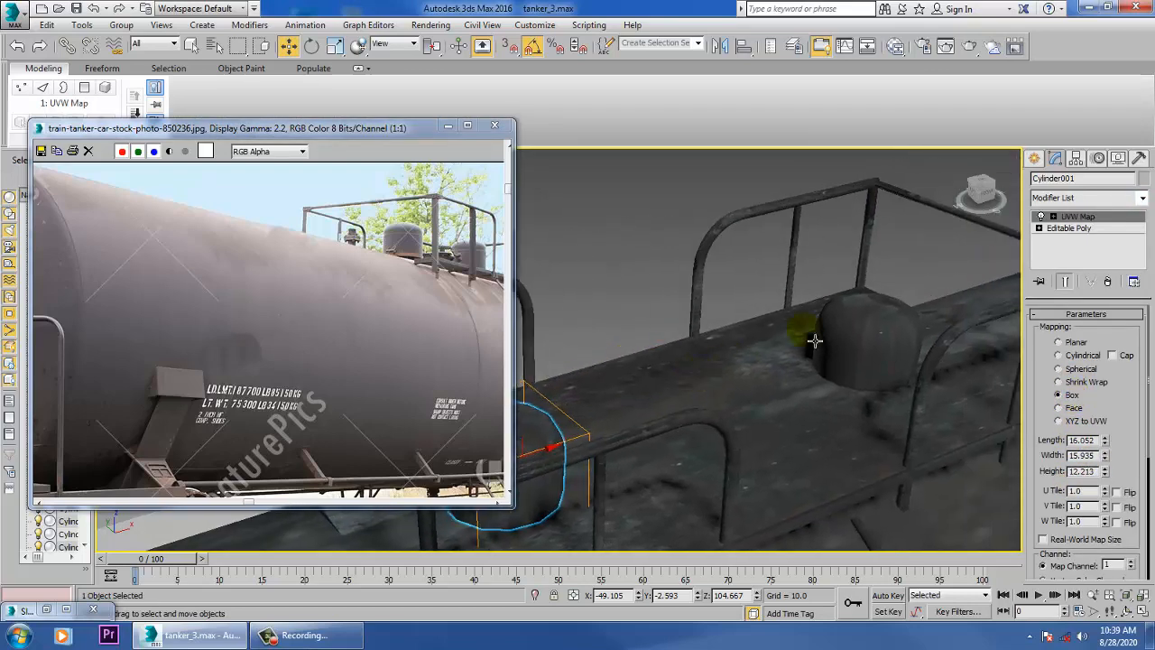
left_click(848, 333)
left_click(1142, 198)
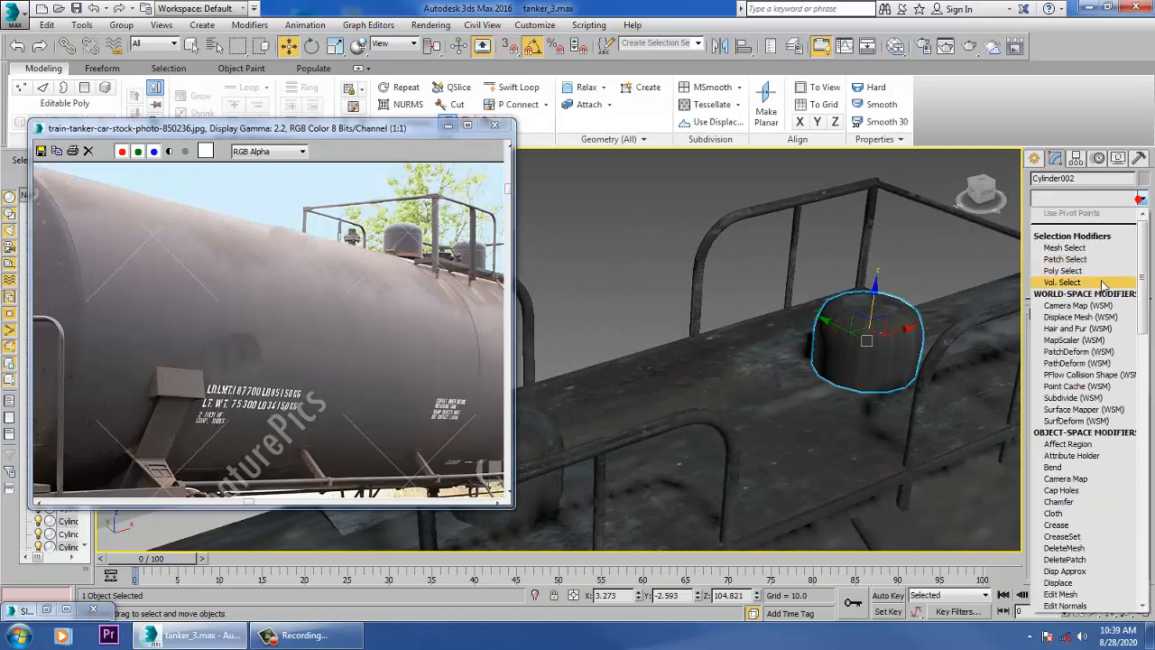
scroll(1092, 380, "down", 10)
left_click(1079, 473)
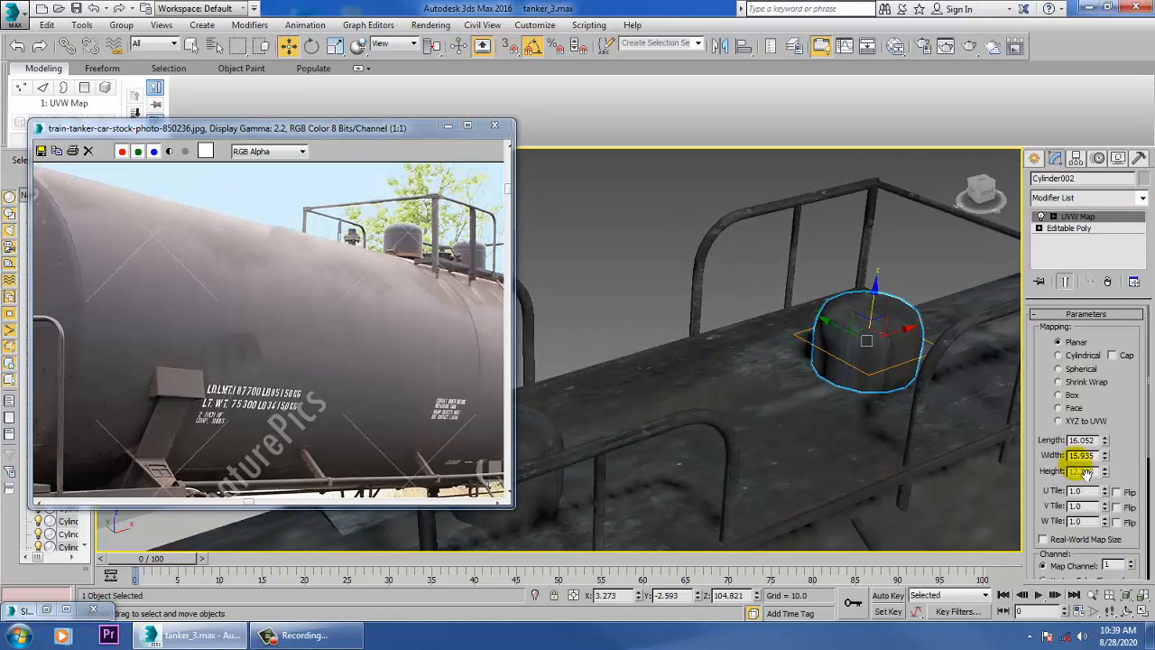
left_click(1060, 395)
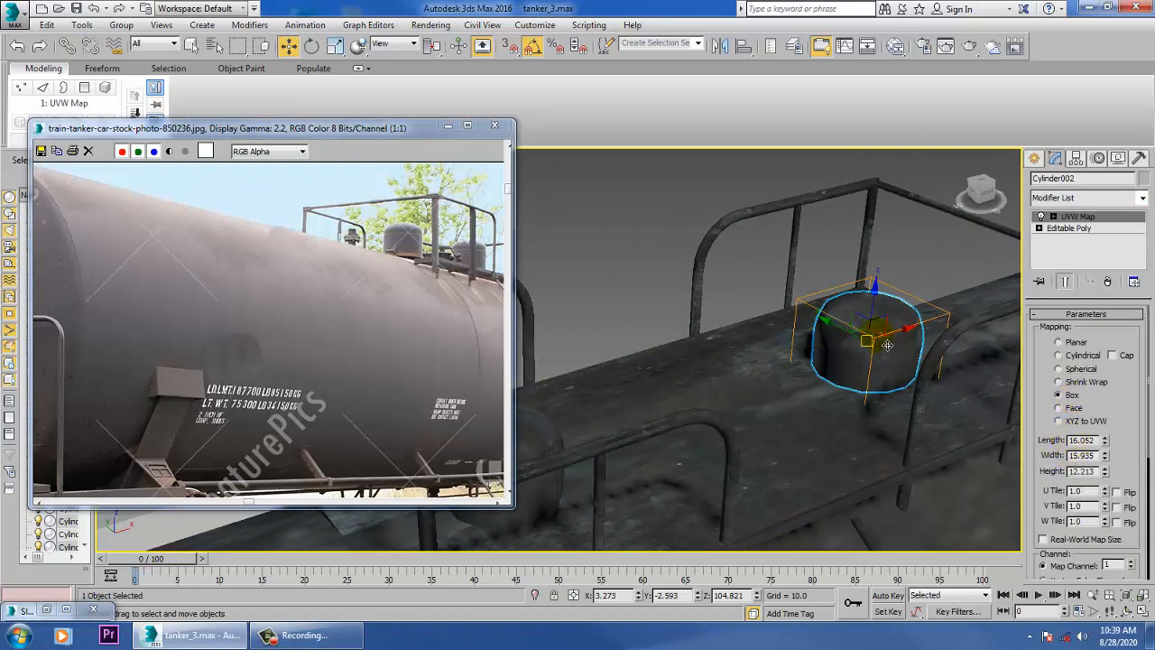
right_click(887, 346)
left_click(1000, 479)
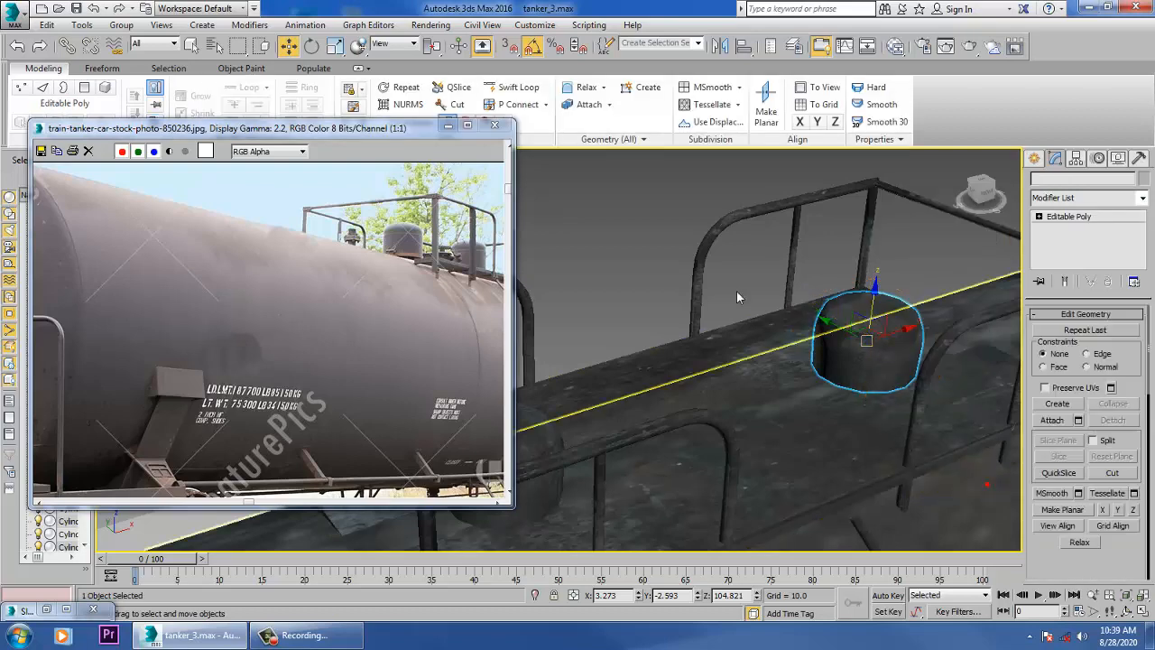
left_click(621, 177)
Step: Compare the textured tank, walkway railings and domes with the reference photo from several angles and distances
scroll(715, 360, "down", 8)
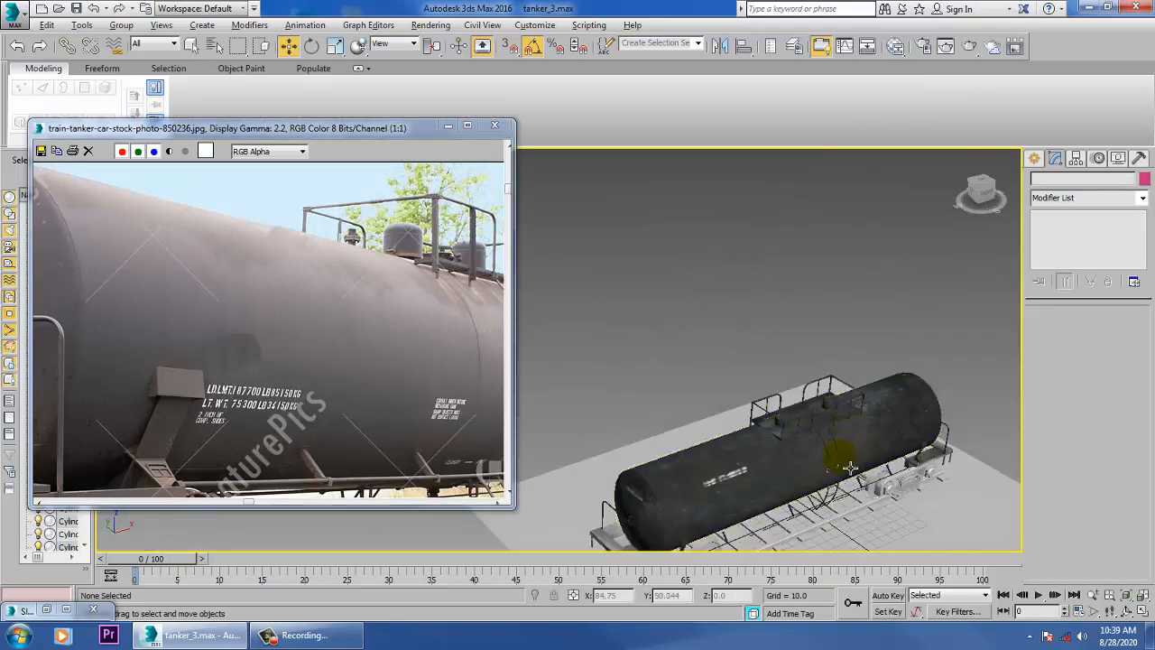
middle_click_drag(850, 467, 870, 427, "alt")
scroll(838, 471, "up", 5)
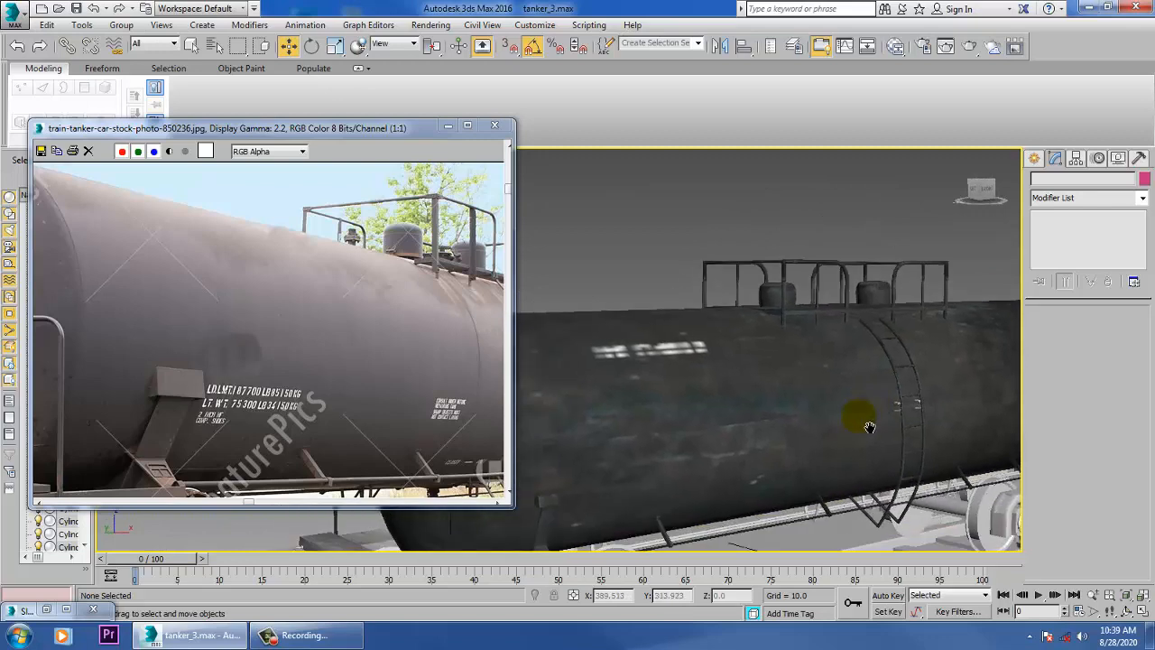
middle_click_drag(487, 358, 452, 390)
mouse_move(875, 350)
middle_mouse_down("alt")
mouse_move(944, 381)
mouse_move(876, 361)
middle_mouse_up("alt")
scroll(877, 365, "up", 3)
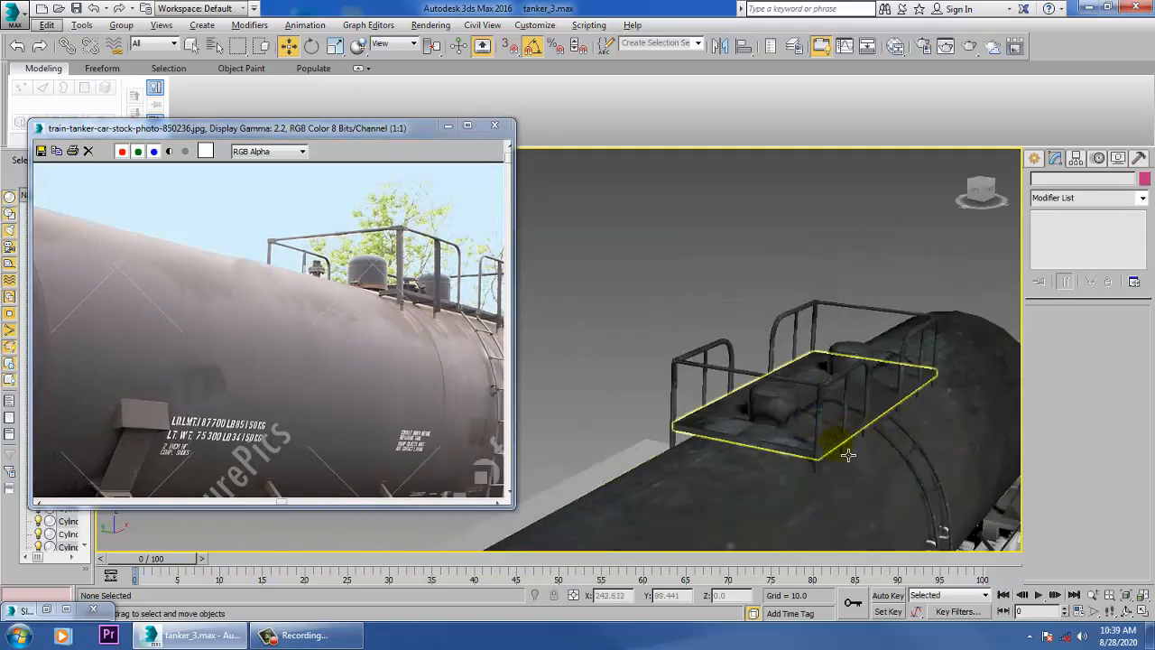
scroll(849, 456, "down", 4)
middle_click_drag(848, 456, 846, 417, "alt")
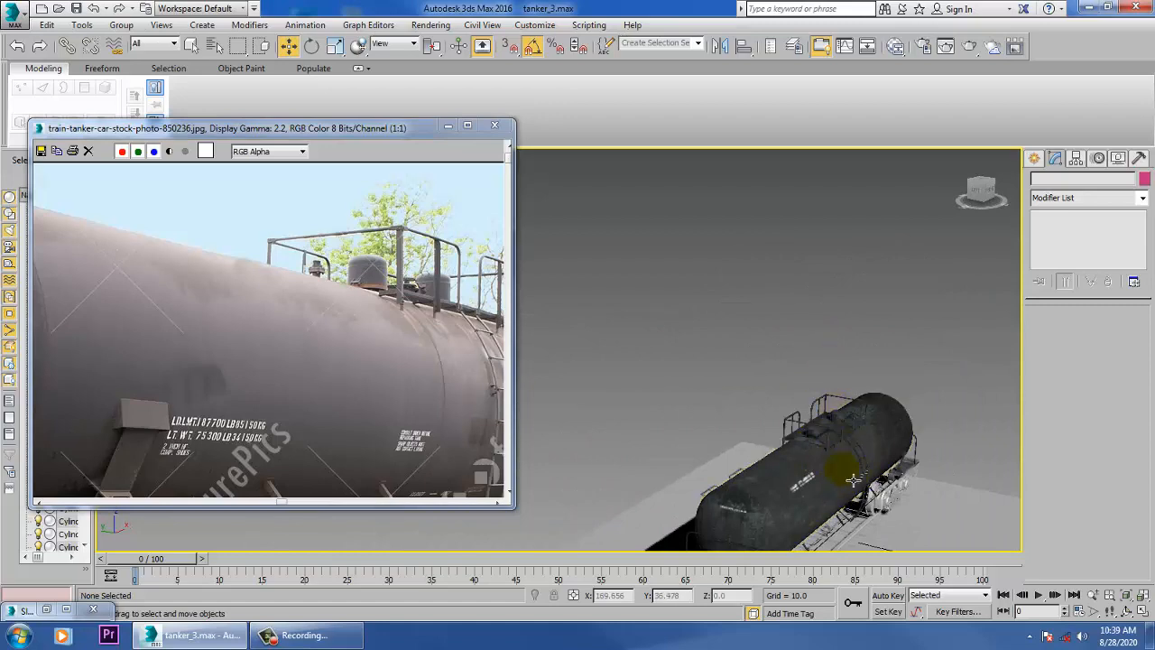
middle_click_drag(853, 481, 858, 364, "alt")
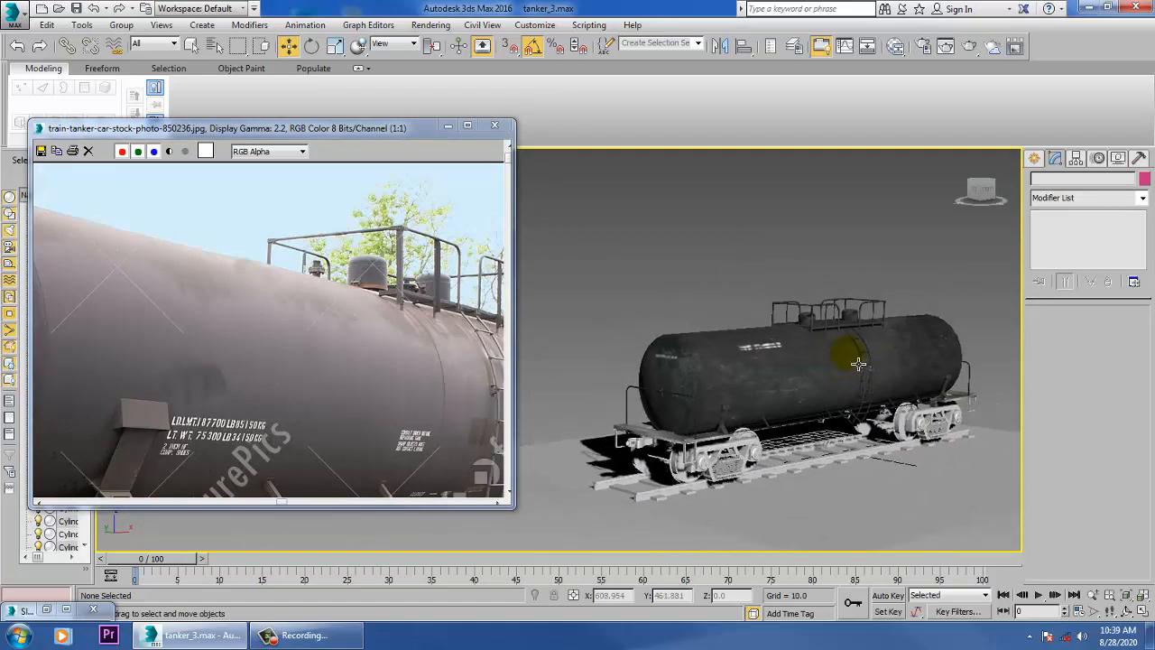
middle_click_drag(262, 374, 304, 387)
scroll(309, 376, "down", 1)
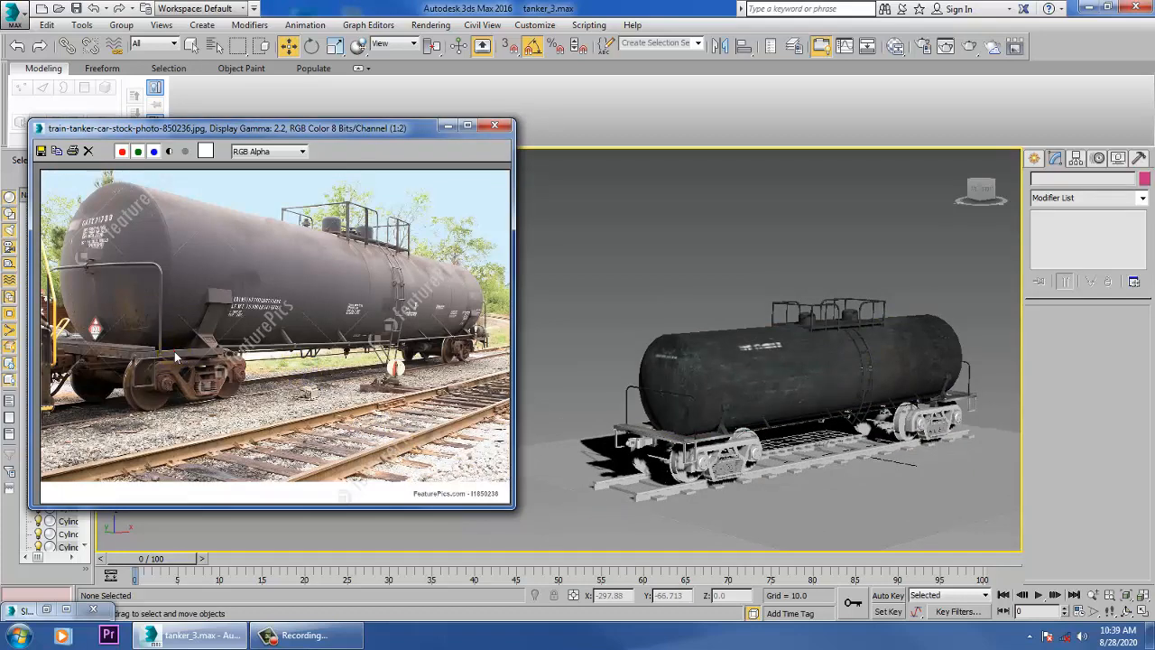
Step: Examine the reference photo's underframe, end platform and wheel truck up close alongside the same parts of the model
scroll(241, 335, "up", 2)
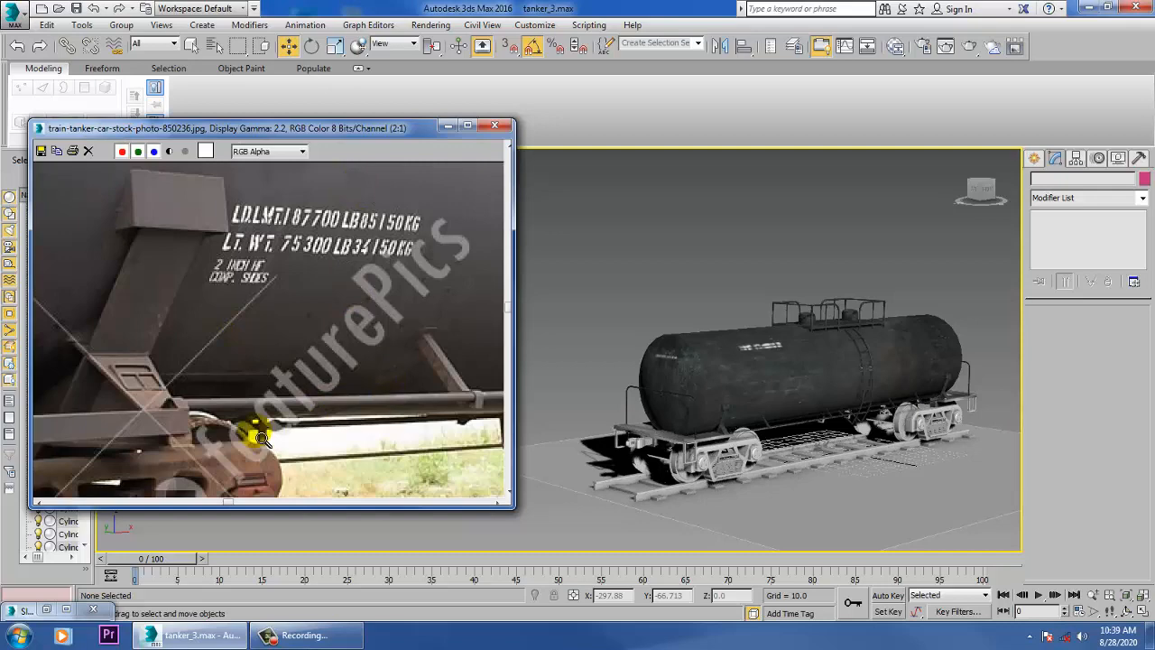
middle_click_drag(259, 438, 379, 370)
middle_click_drag(277, 390, 290, 399)
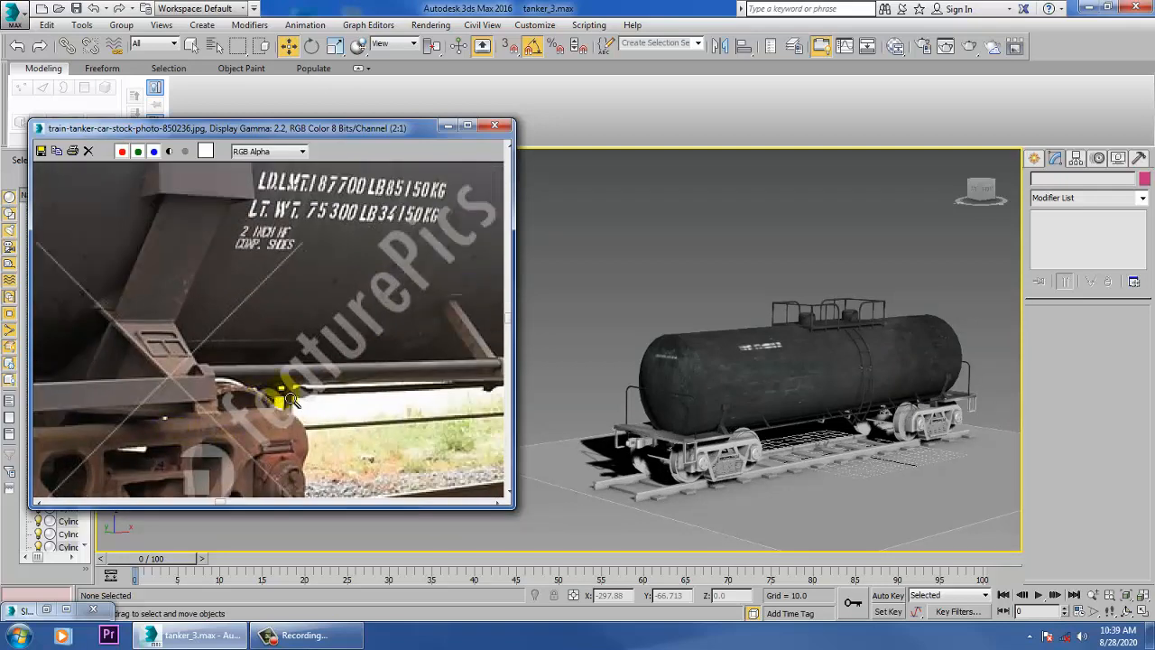
scroll(868, 400, "up", 1)
middle_click(751, 408)
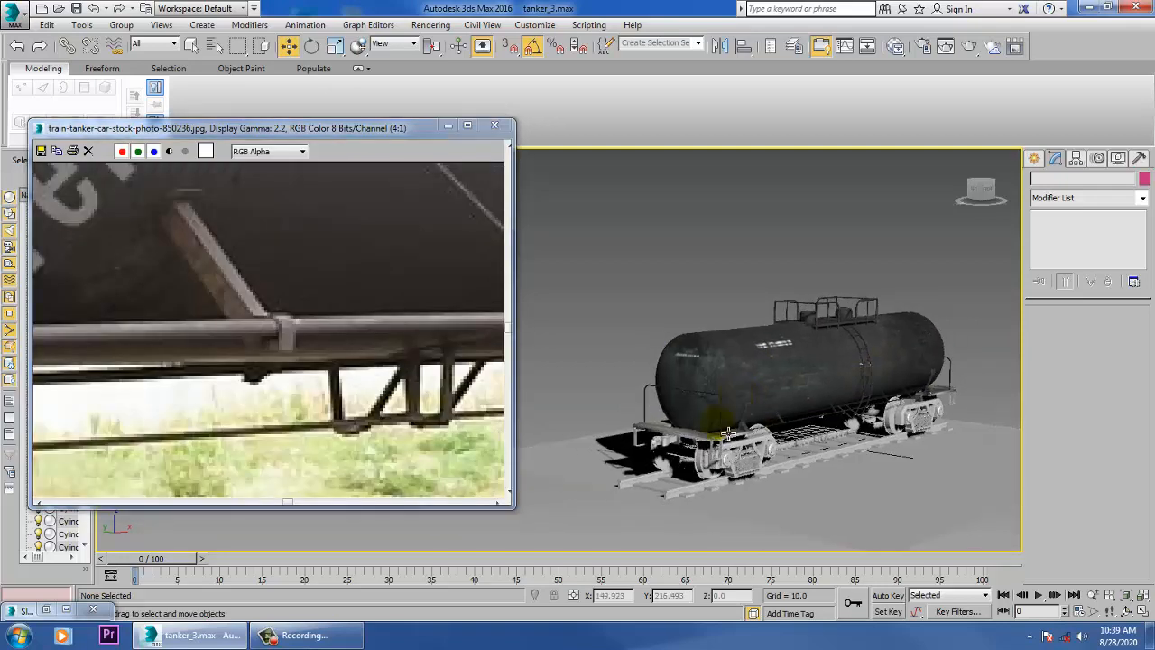
scroll(714, 424, "up", 3)
scroll(712, 467, "up", 4)
scroll(772, 429, "down", 5)
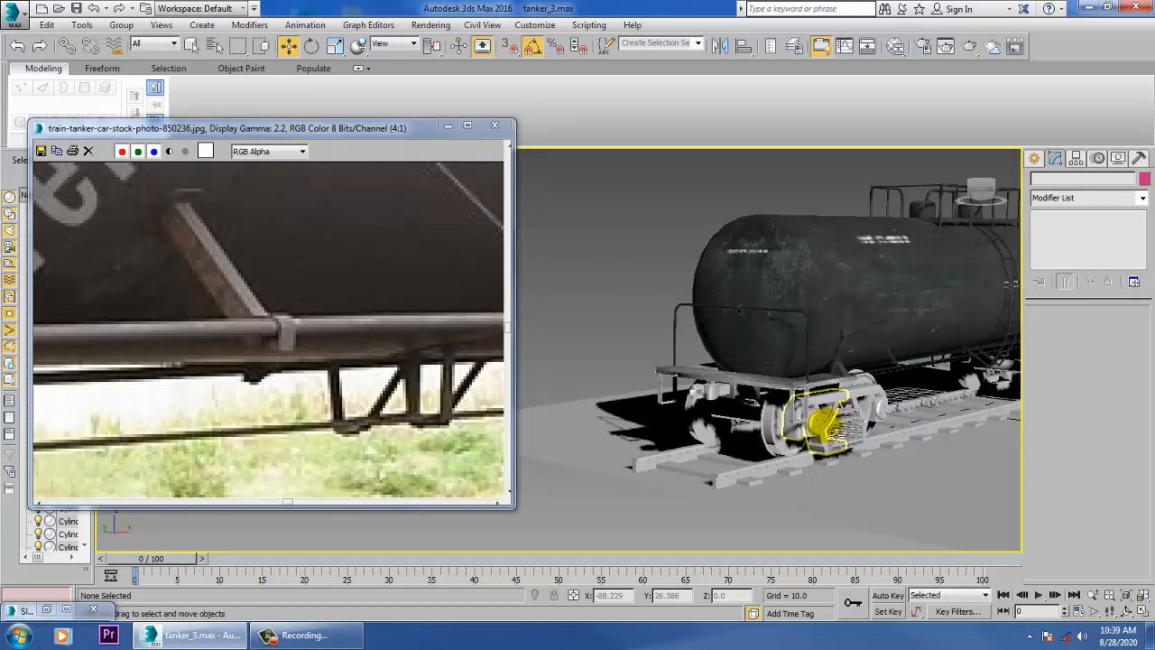
middle_click_drag(242, 381, 497, 341)
scroll(395, 352, "down", 2)
middle_click_drag(197, 391, 253, 386)
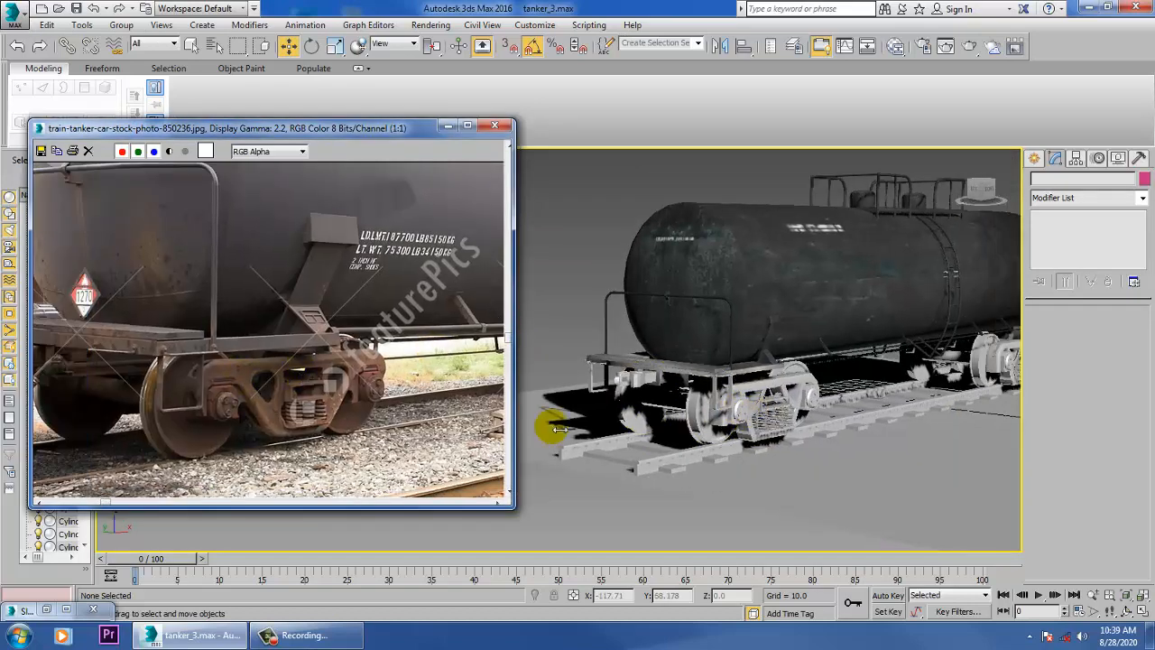
scroll(740, 406, "up", 4)
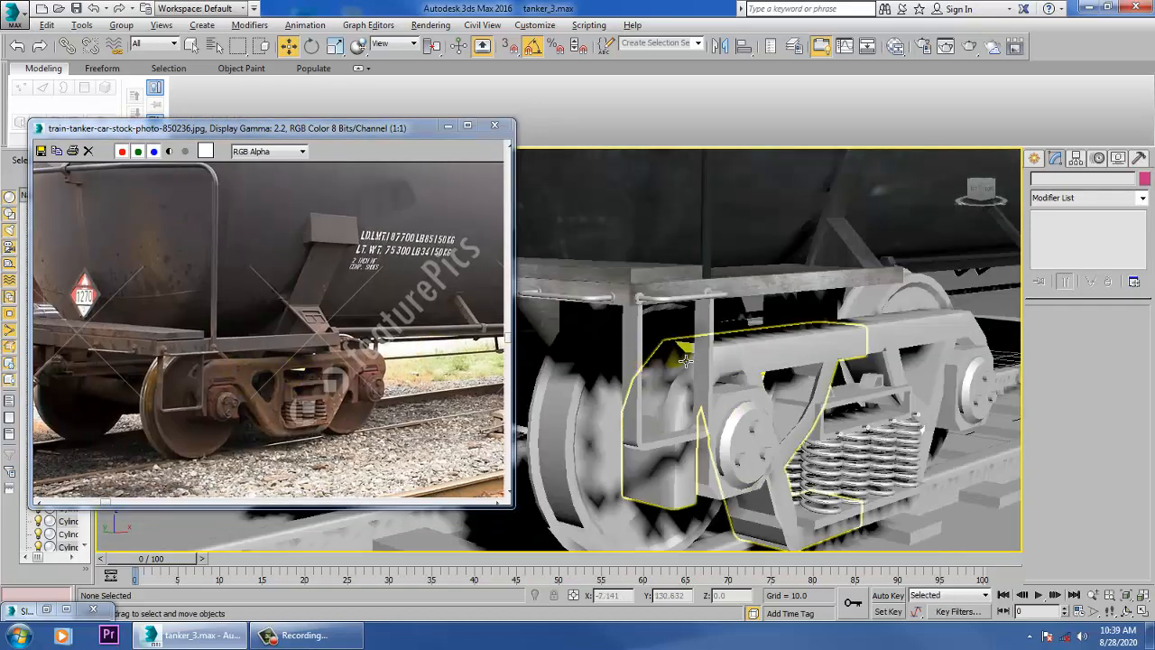
scroll(682, 386, "up", 2)
middle_click_drag(686, 391, 670, 532, "alt")
middle_click_drag(732, 472, 725, 395, "alt")
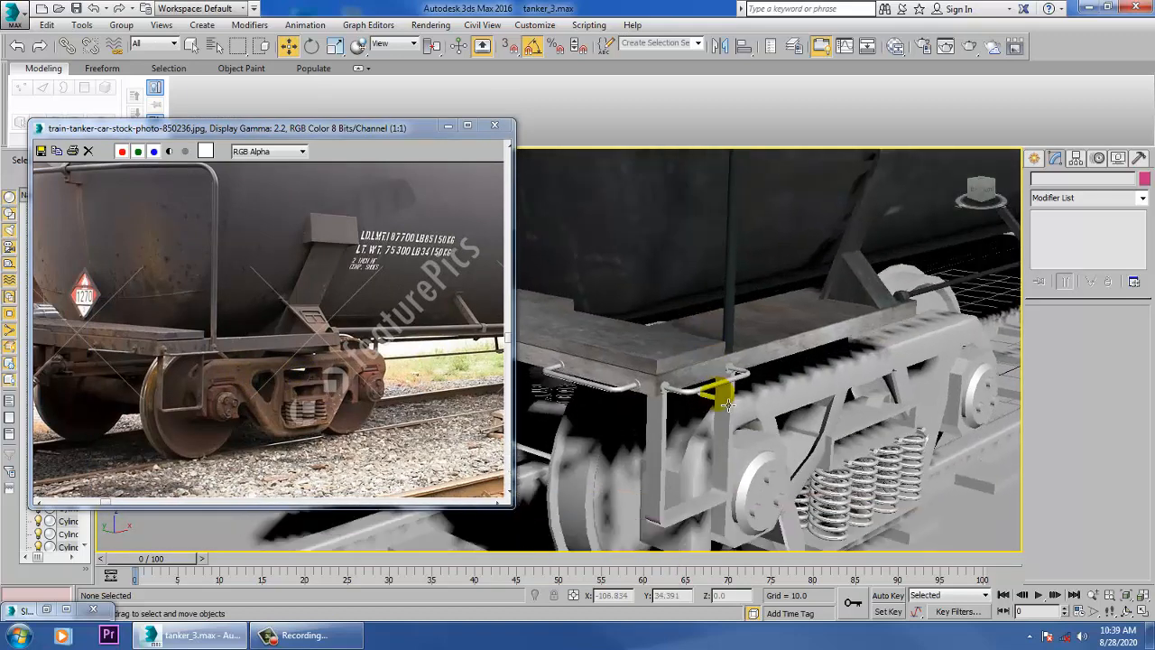
Step: Apply Material #5 to the U-shaped step bracket under the end platform, replacing it with Material #6
left_click(666, 461)
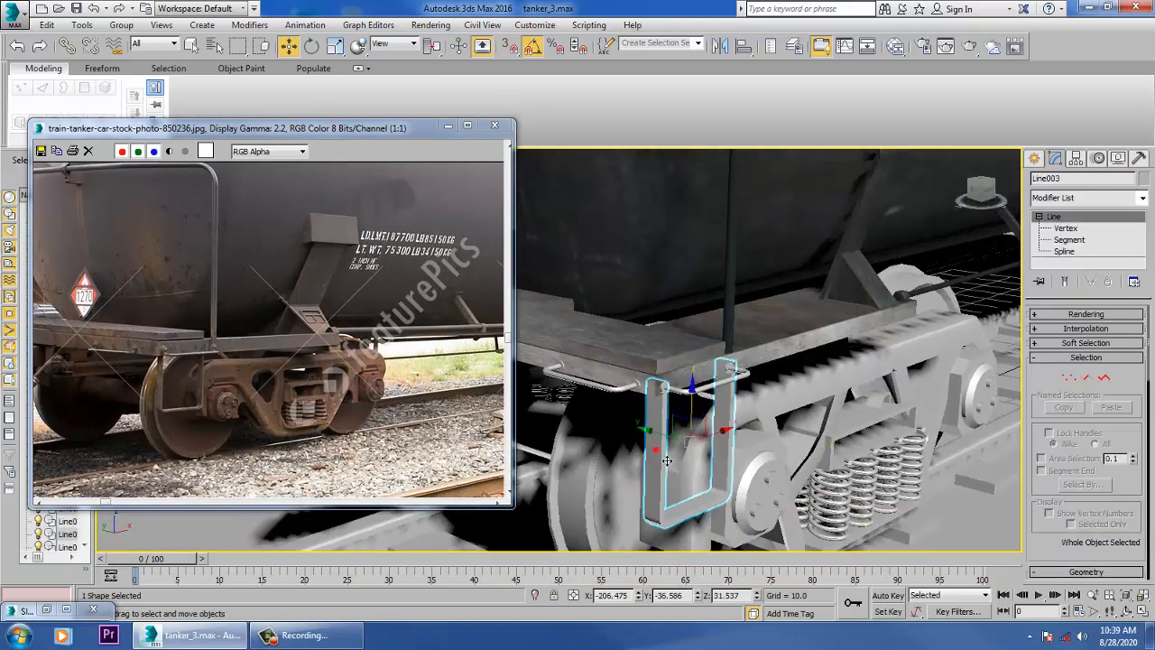
key("m")
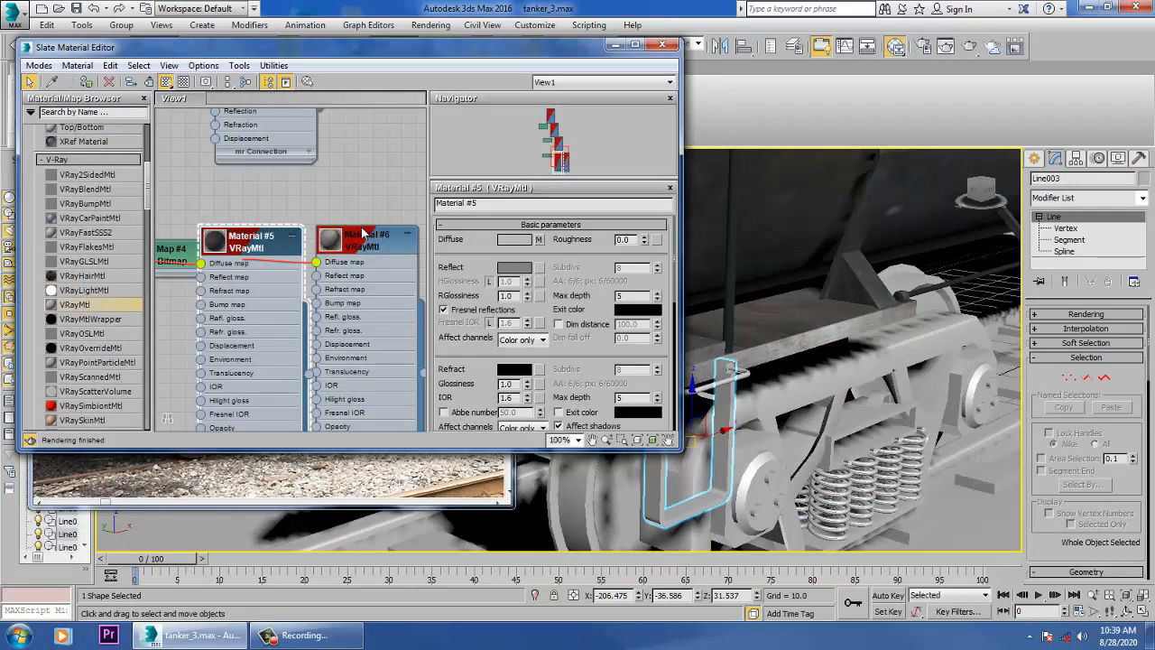
left_click(87, 83)
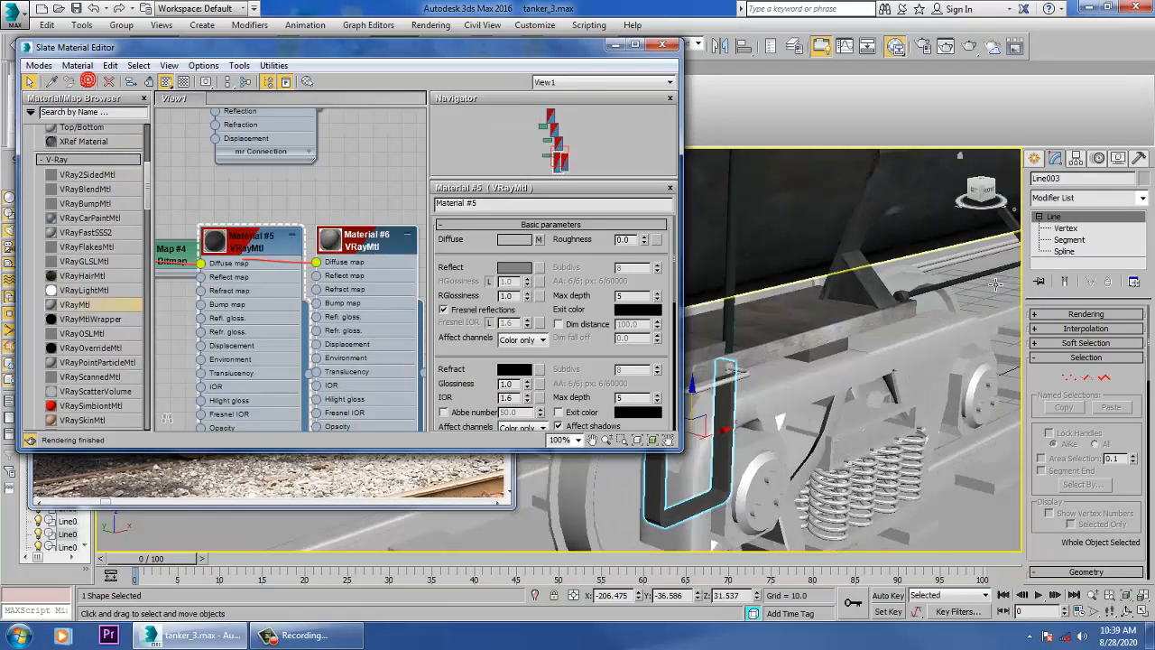
double_click(367, 275)
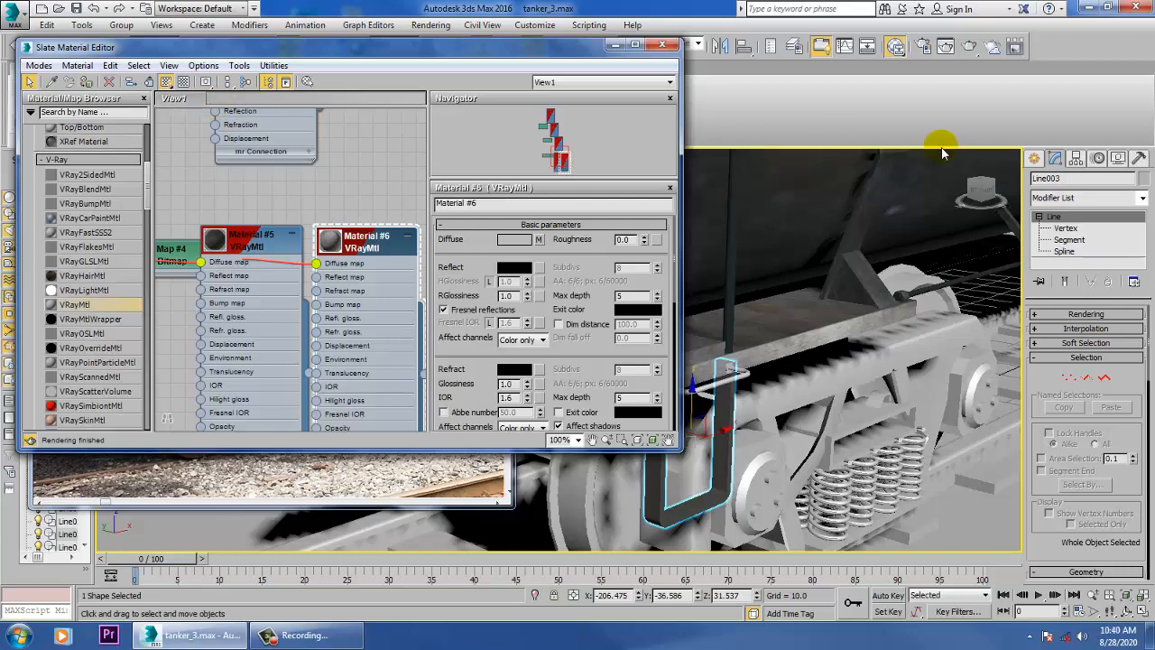
Step: Add a UVW Map modifier with Box mapping to the step bracket and set the mapping height to 6.492
left_click(1136, 198)
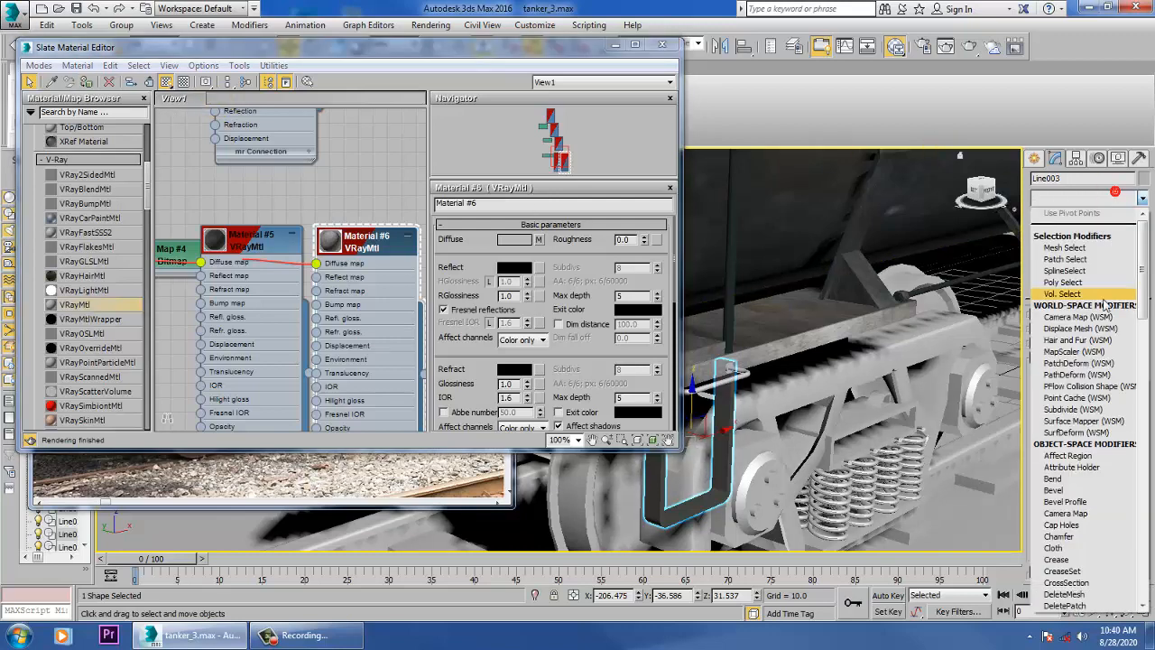
scroll(1105, 305, "down", 10)
left_click(1074, 477)
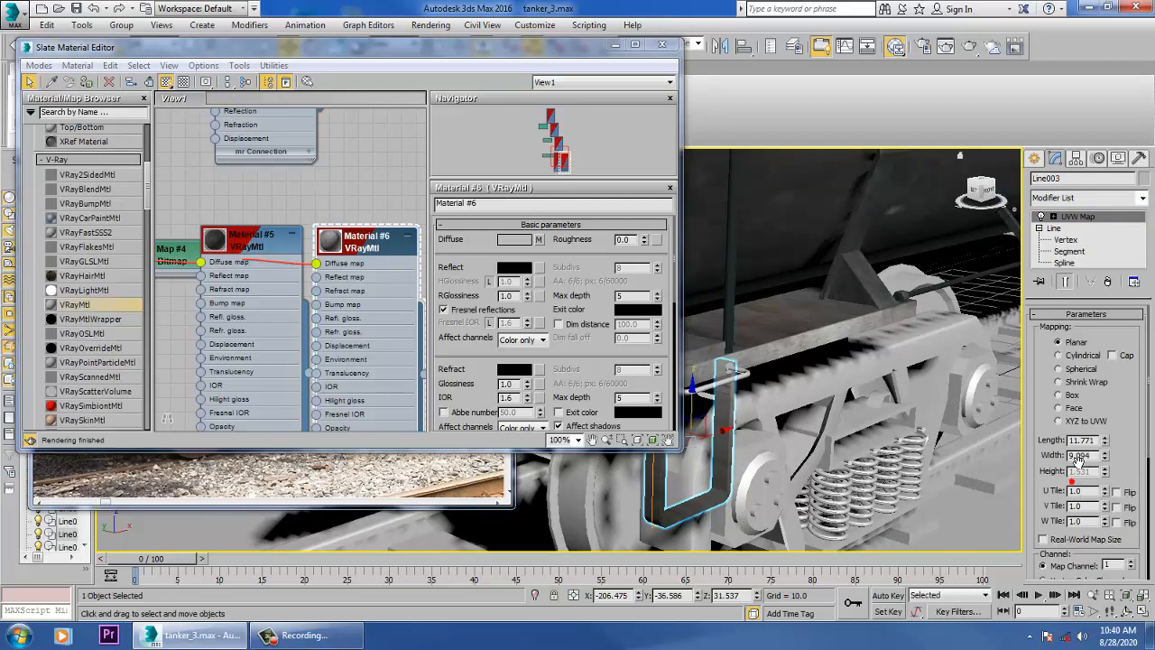
middle_click_drag(874, 441, 919, 435, "alt")
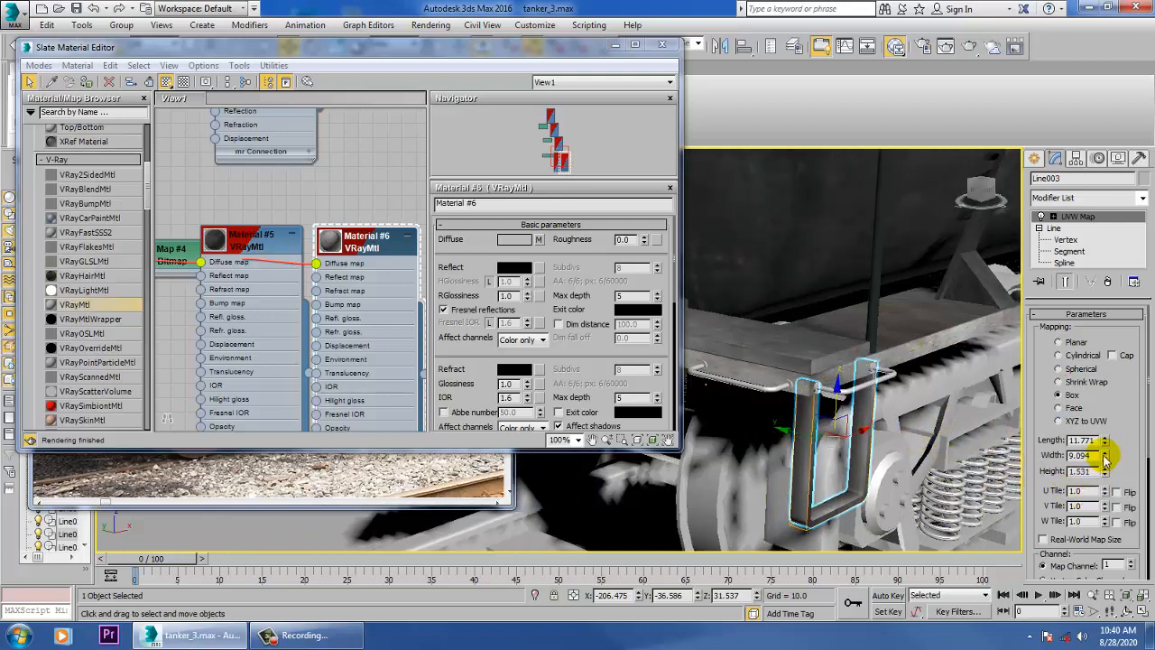
left_click_drag(1105, 440, 1111, 396)
key("ctrl+z")
left_click_drag(1104, 470, 1108, 464)
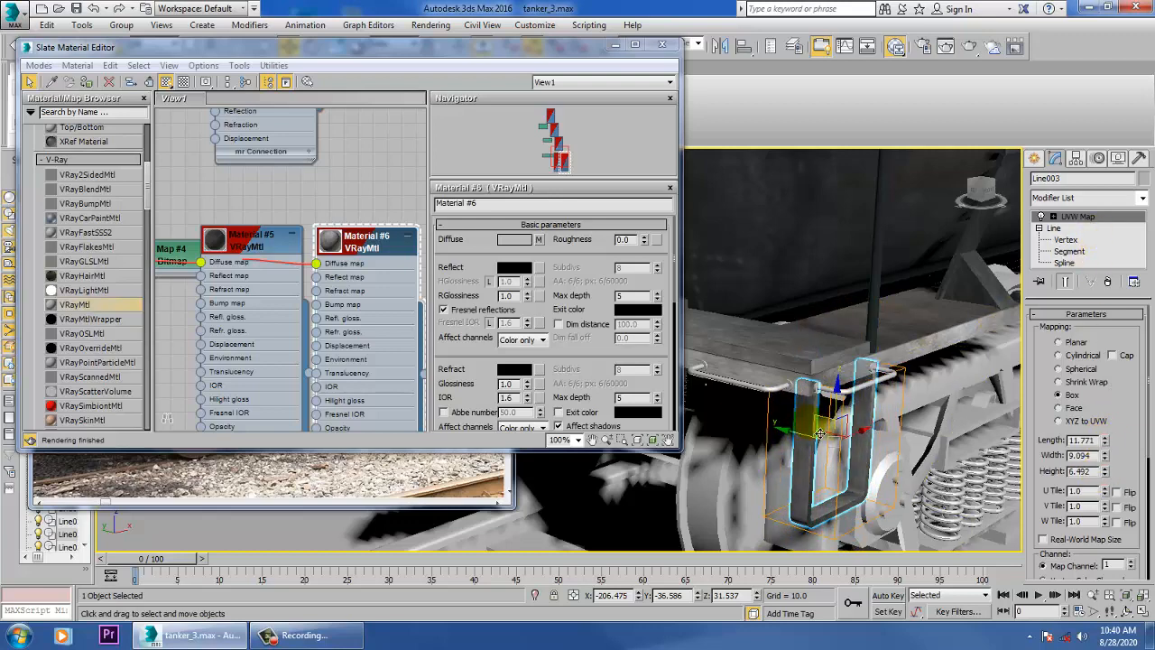
Step: Convert the mapped step bracket to an Editable Poly
key("e")
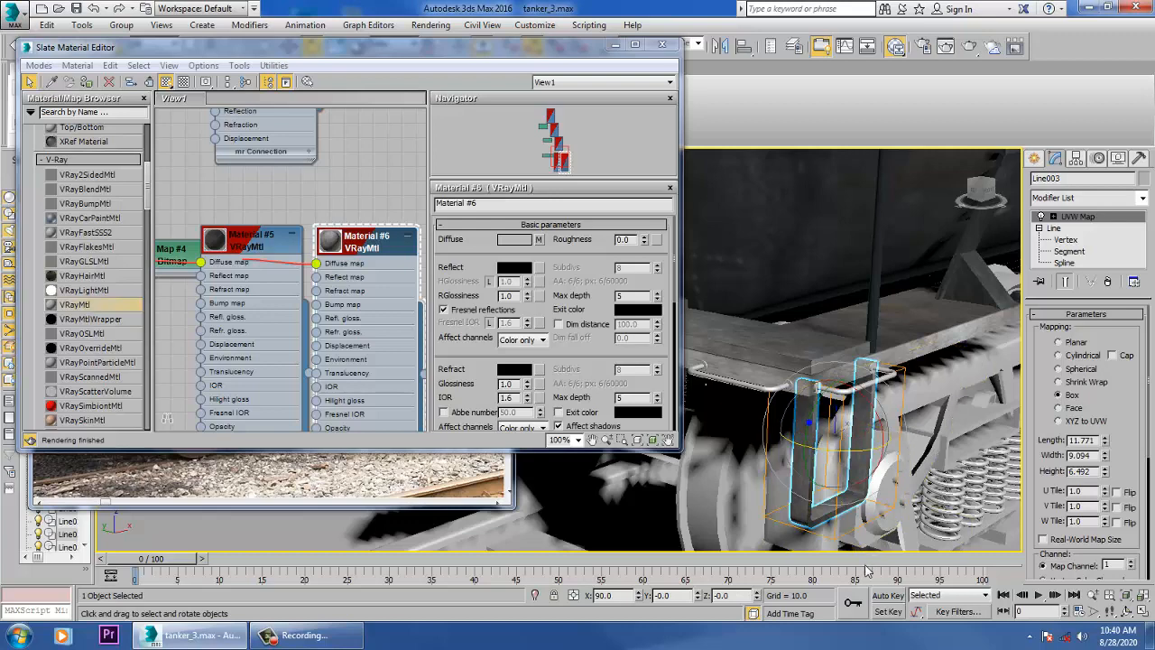
right_click(807, 449)
mouse_move(853, 588)
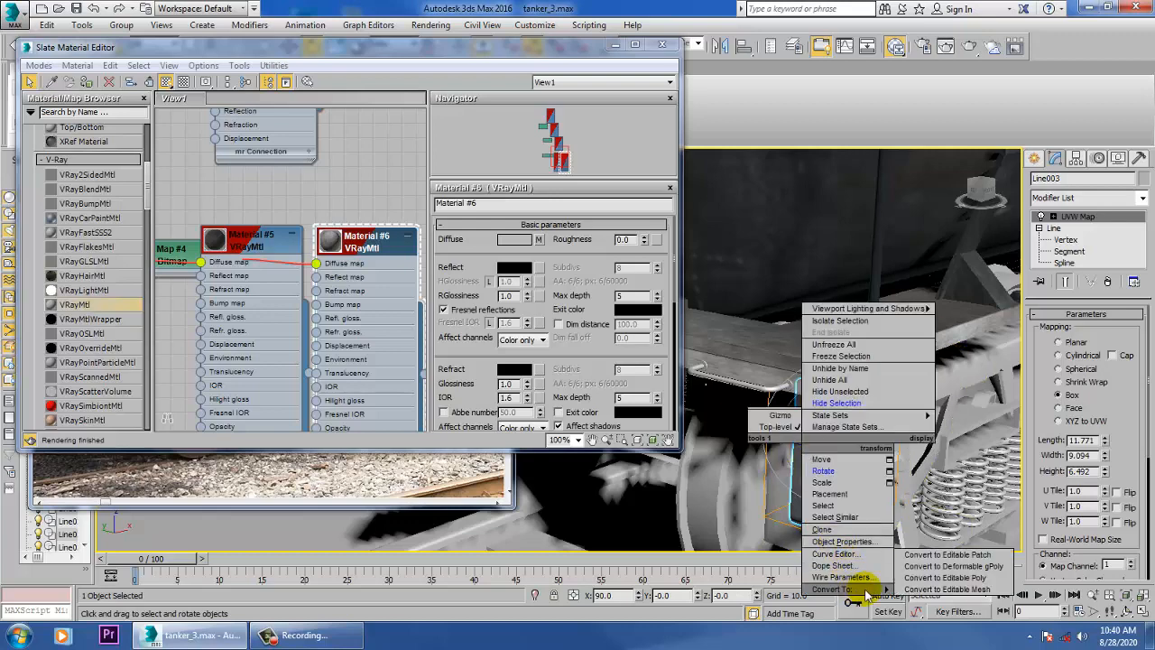
left_click(946, 579)
key("w")
Step: Apply Material #6 to the small grab bar above the step bracket, Line062, and add a UVW Map modifier with Box mapping
left_click(865, 408)
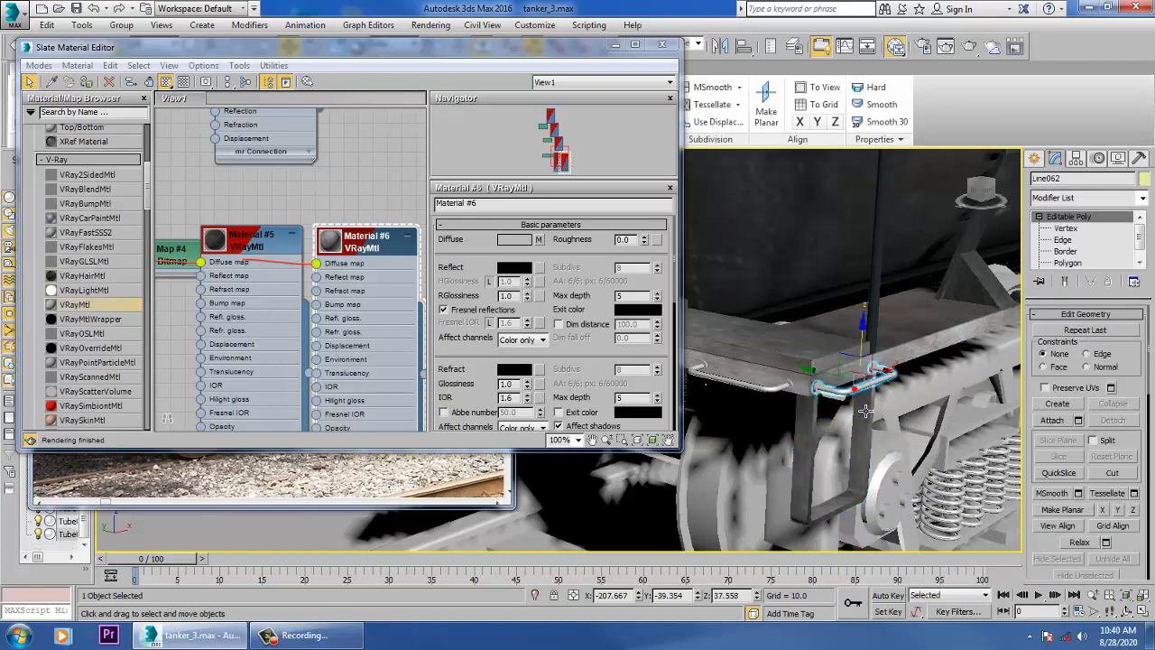
left_click(90, 84)
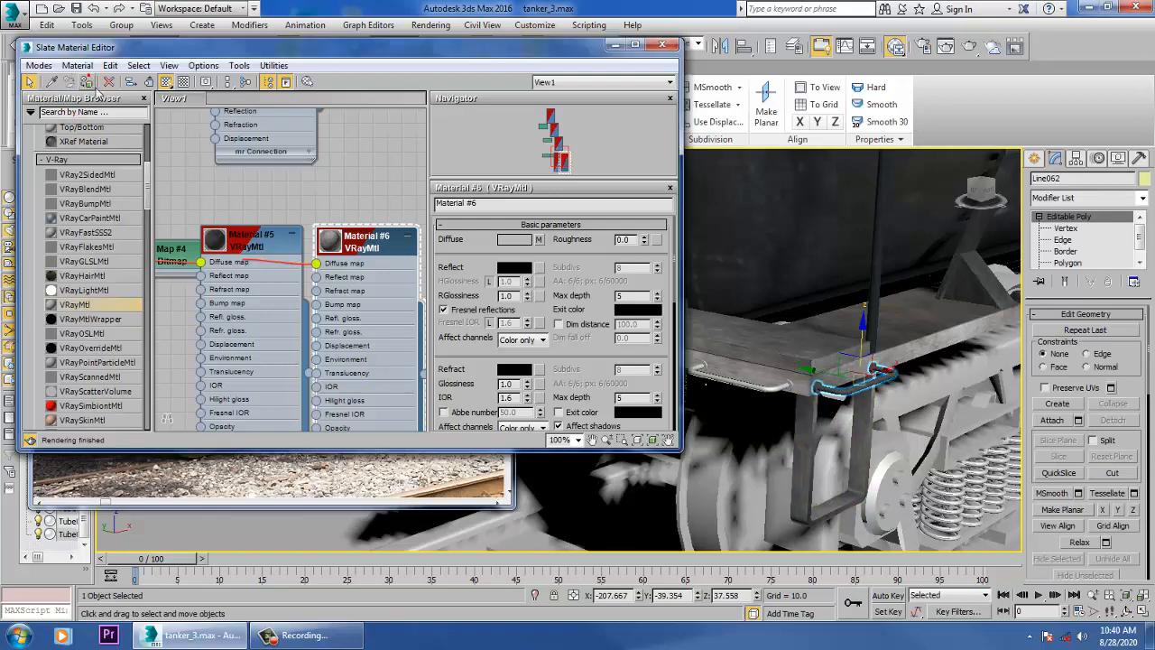
left_click(1090, 197)
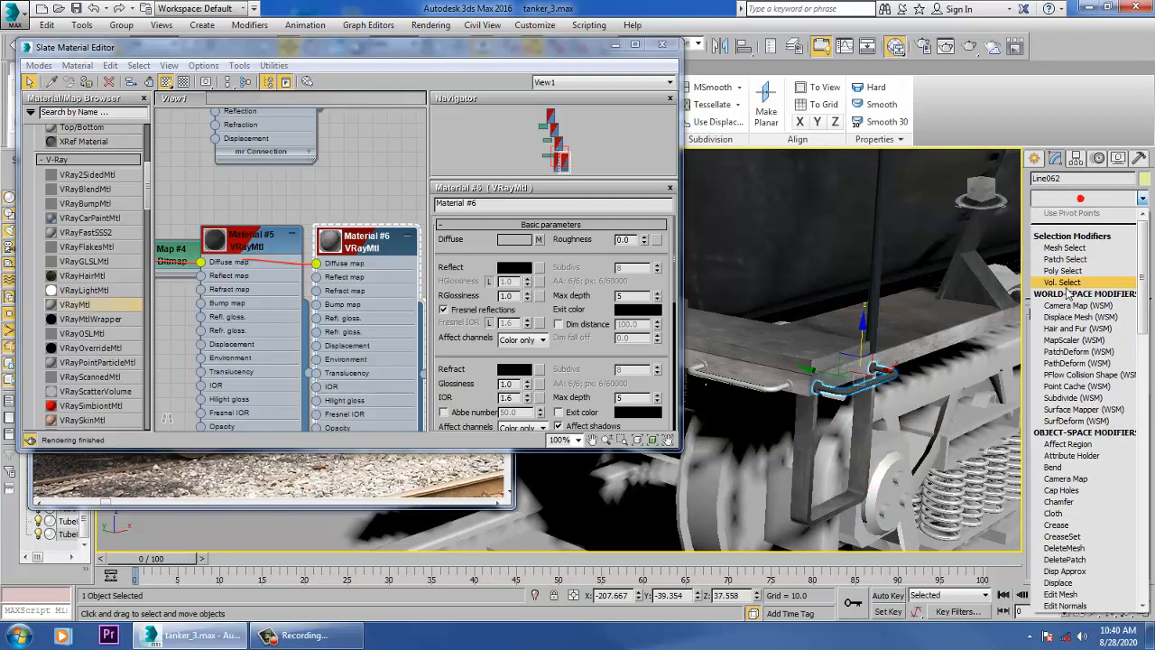
scroll(1079, 361, "down", 10)
left_click(1074, 477)
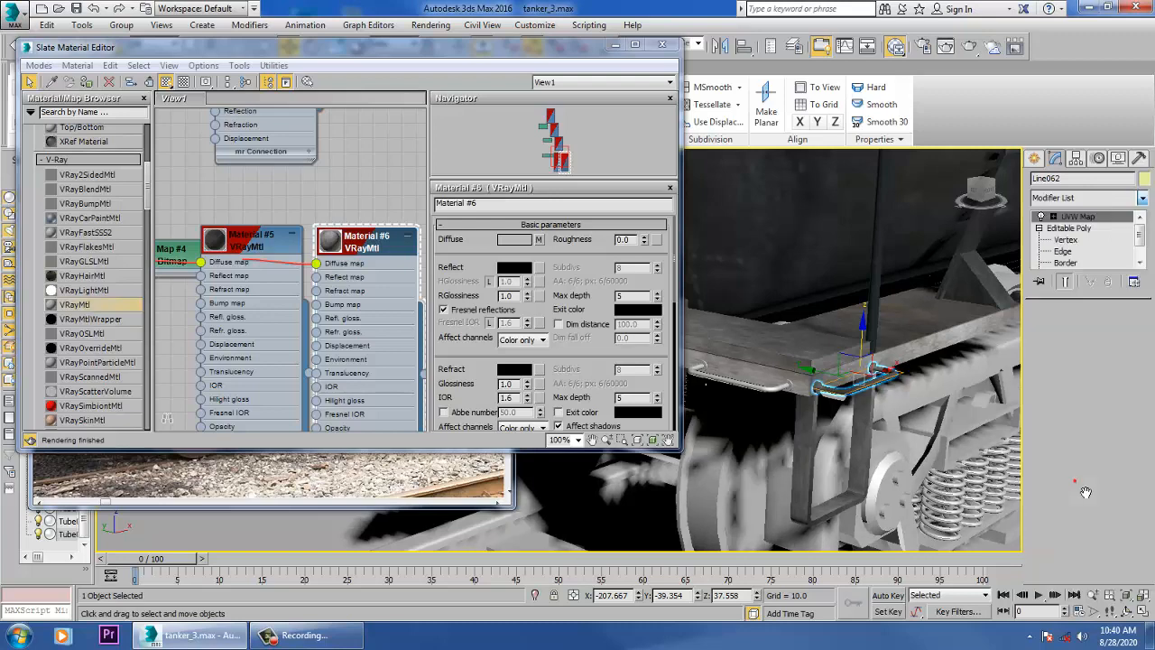
left_click(1068, 397)
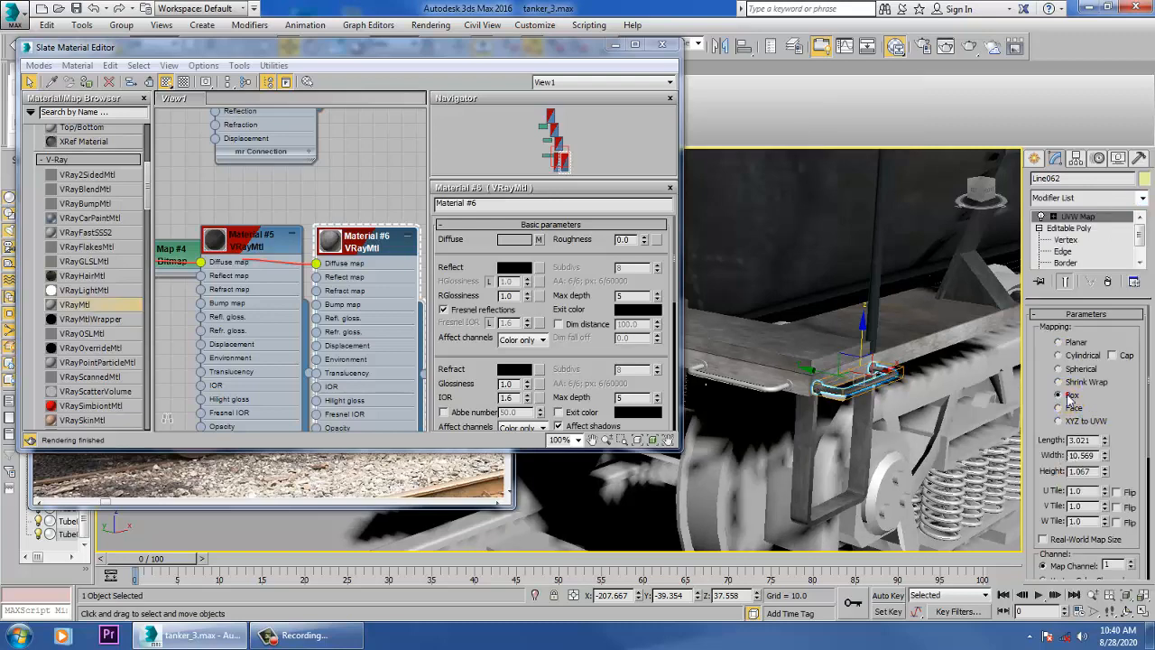
Step: Apply Material #6 to the adjacent grab bar on the end platform's front edge, Line063
middle_click_drag(804, 415, 817, 421)
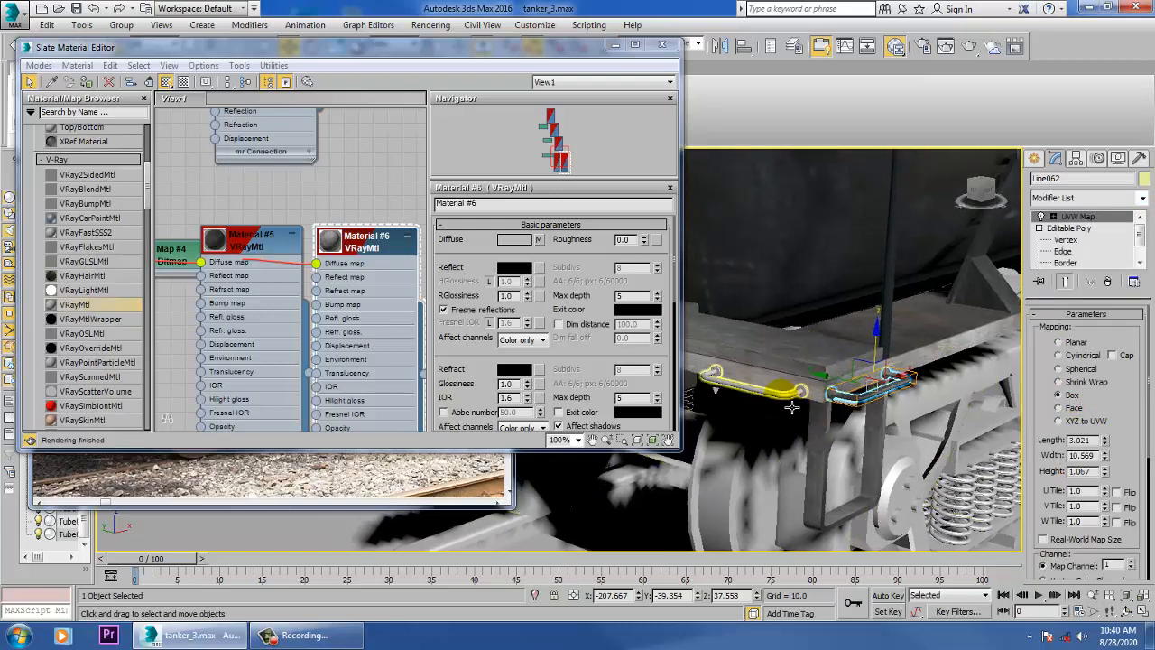
left_click(791, 408)
left_click(88, 81)
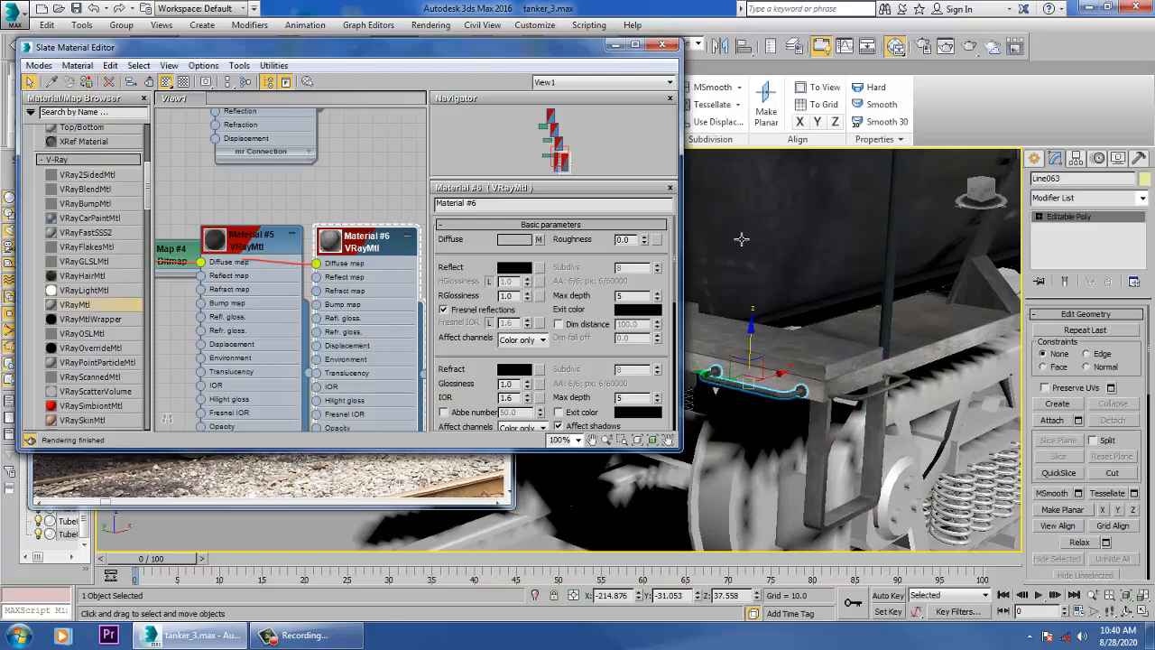
Step: Add a UVW Map modifier with Box mapping to the grab bar Line063 on the end platform's front edge
left_click(1092, 198)
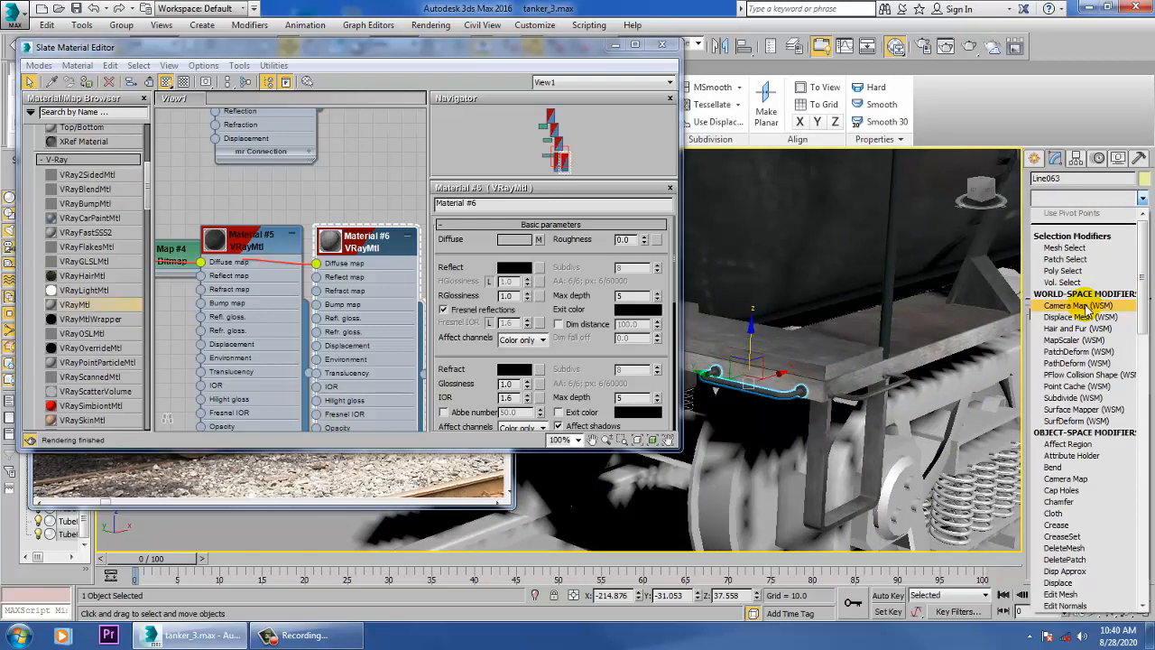
scroll(1088, 361, "down", 15)
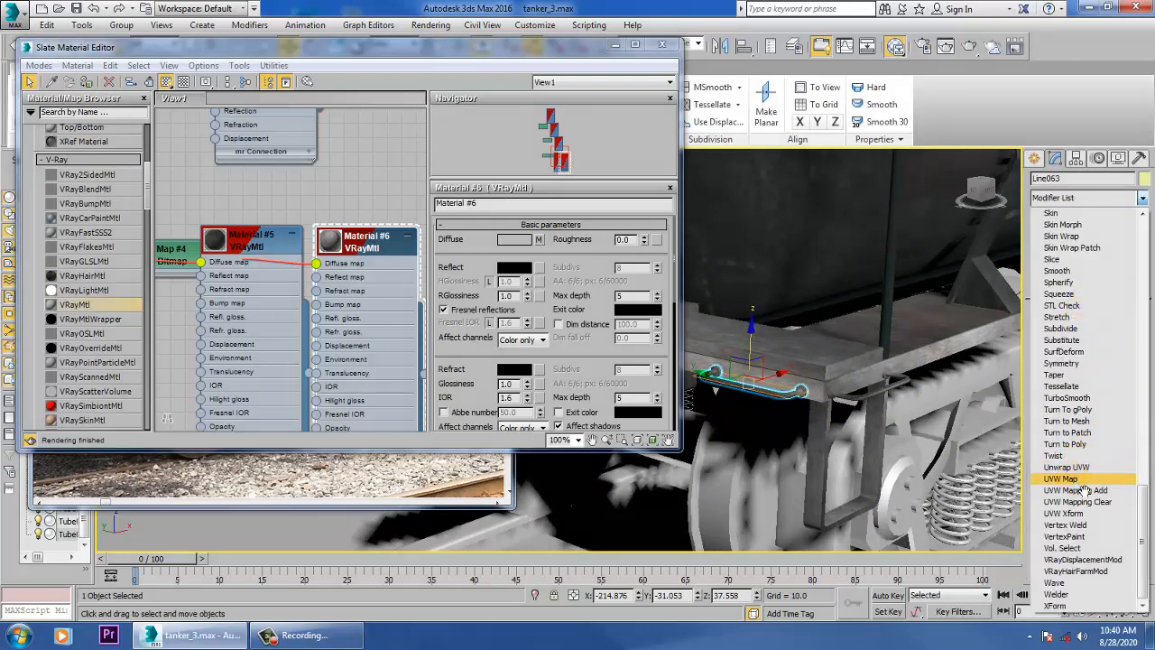
left_click(1094, 480)
left_click(1063, 397)
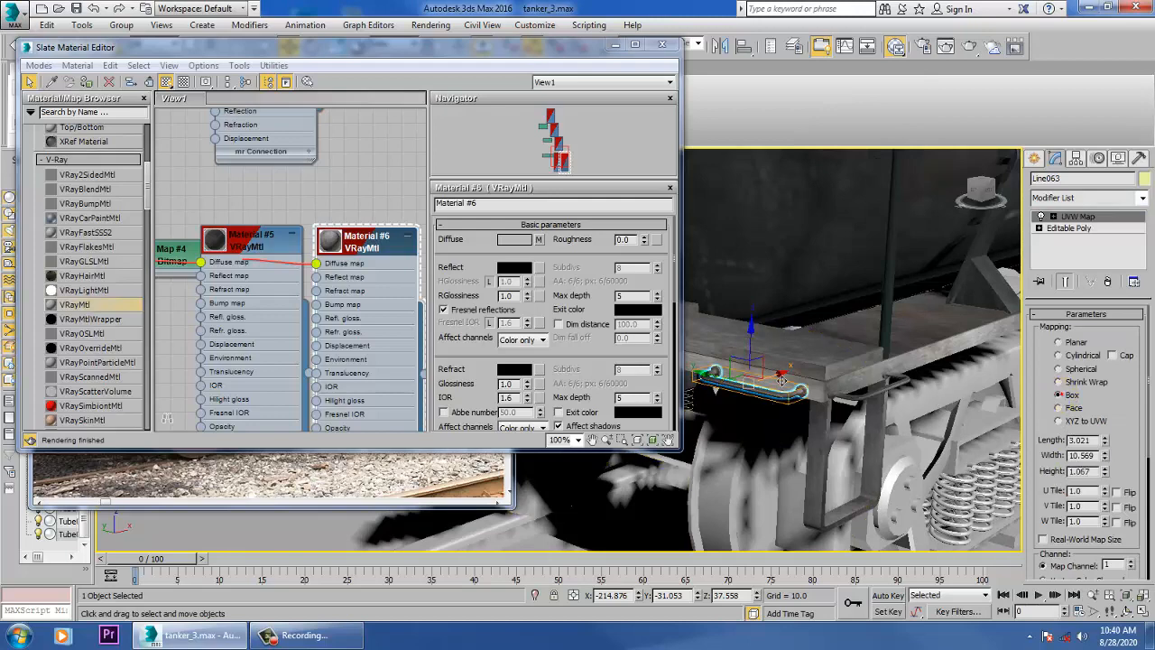
Step: Compare the model's end platform, tank body and ladder area with the train tanker reference photo
middle_click_drag(782, 380, 868, 409, "alt")
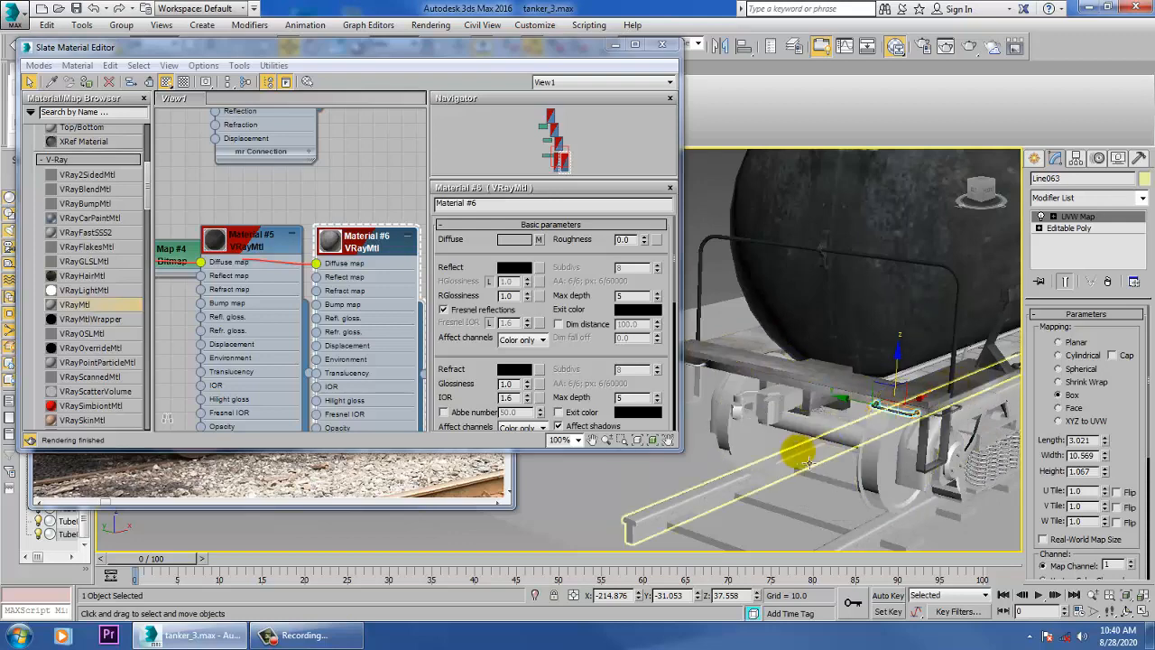
left_click_drag(549, 44, 393, 567)
left_click(359, 454)
middle_click_drag(338, 395, 323, 404)
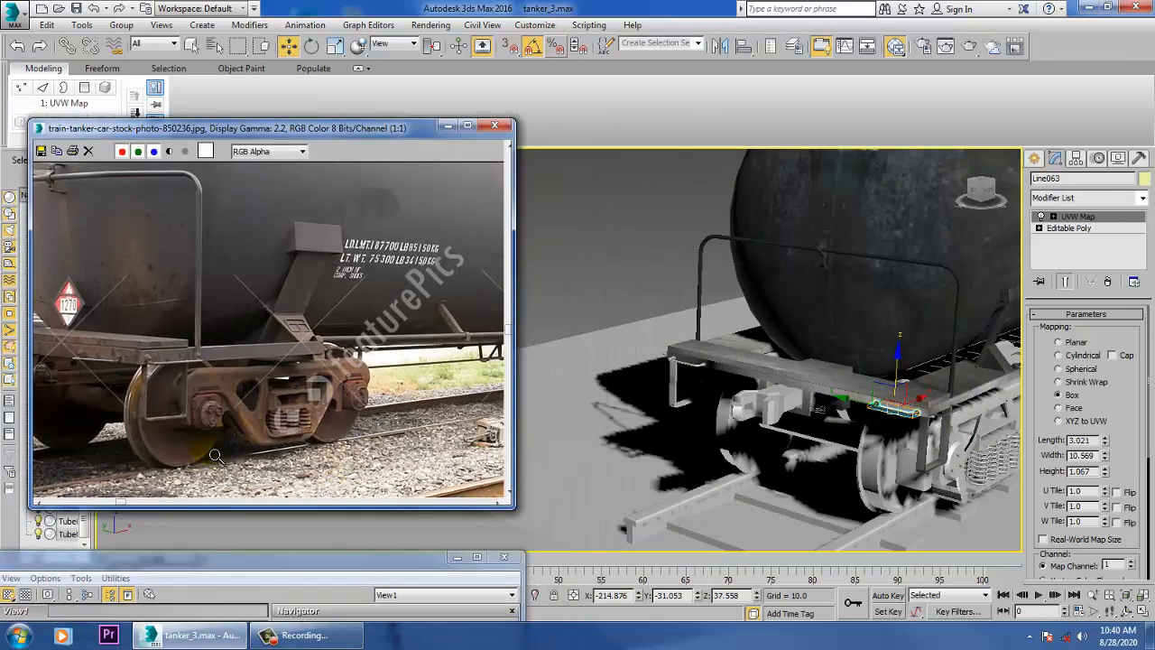
scroll(268, 443, "down", 1)
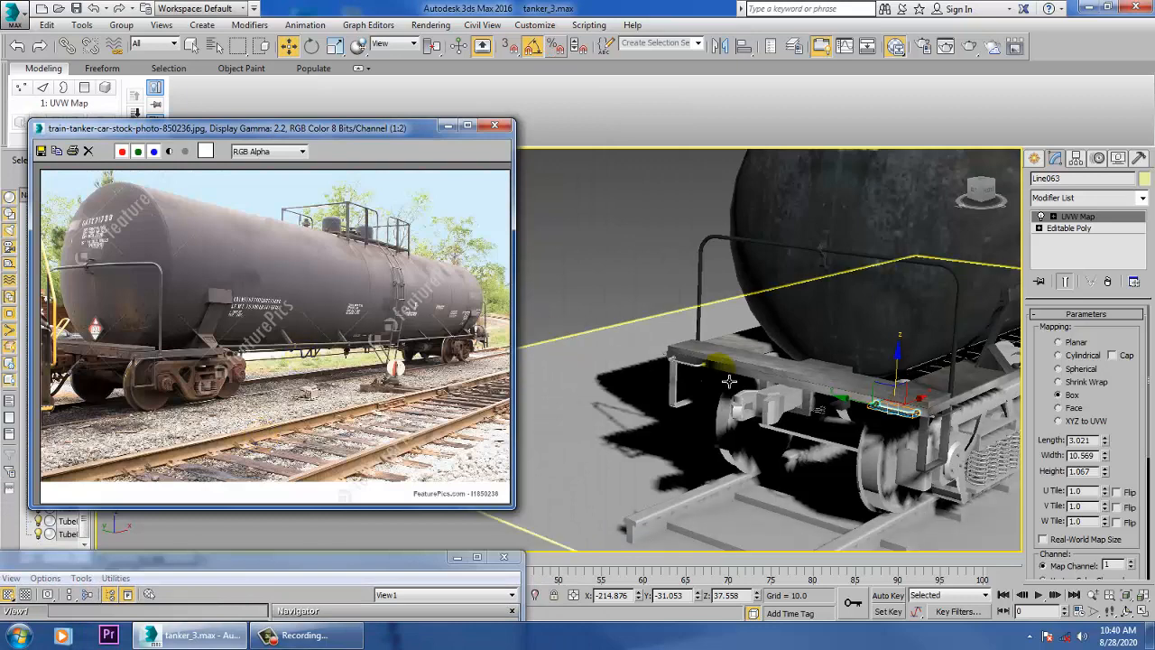
middle_click_drag(784, 397, 458, 474, "alt")
left_click(458, 474)
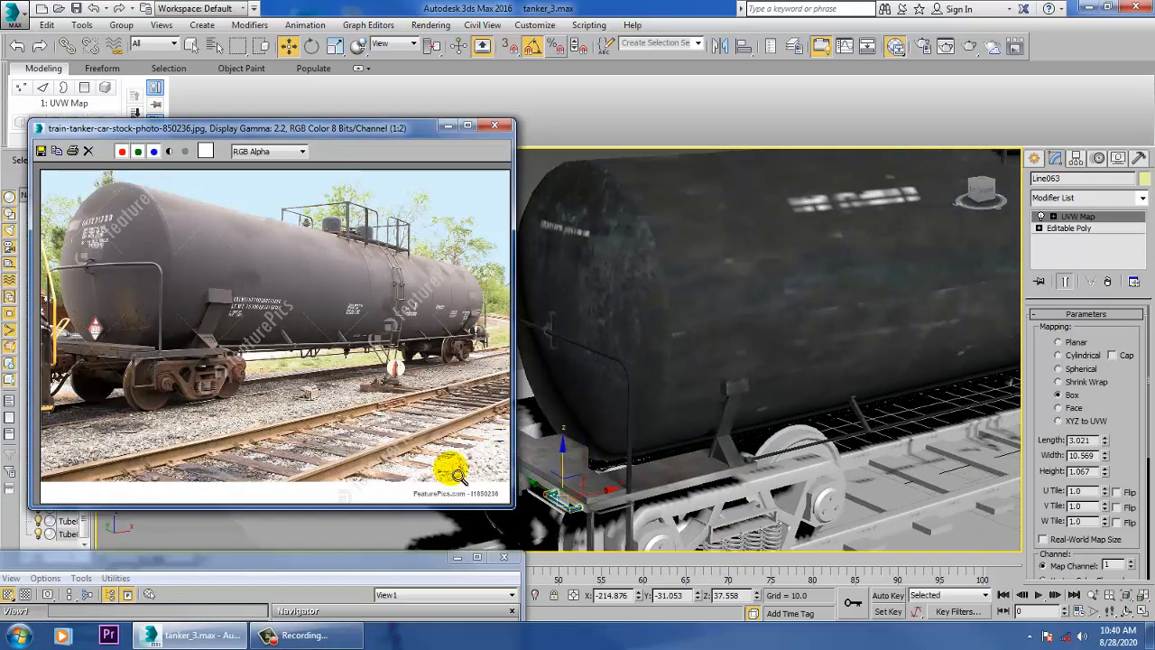
left_click(808, 347)
scroll(823, 341, "down", 4)
middle_click_drag(796, 368, 948, 327, "alt")
scroll(933, 332, "up", 5)
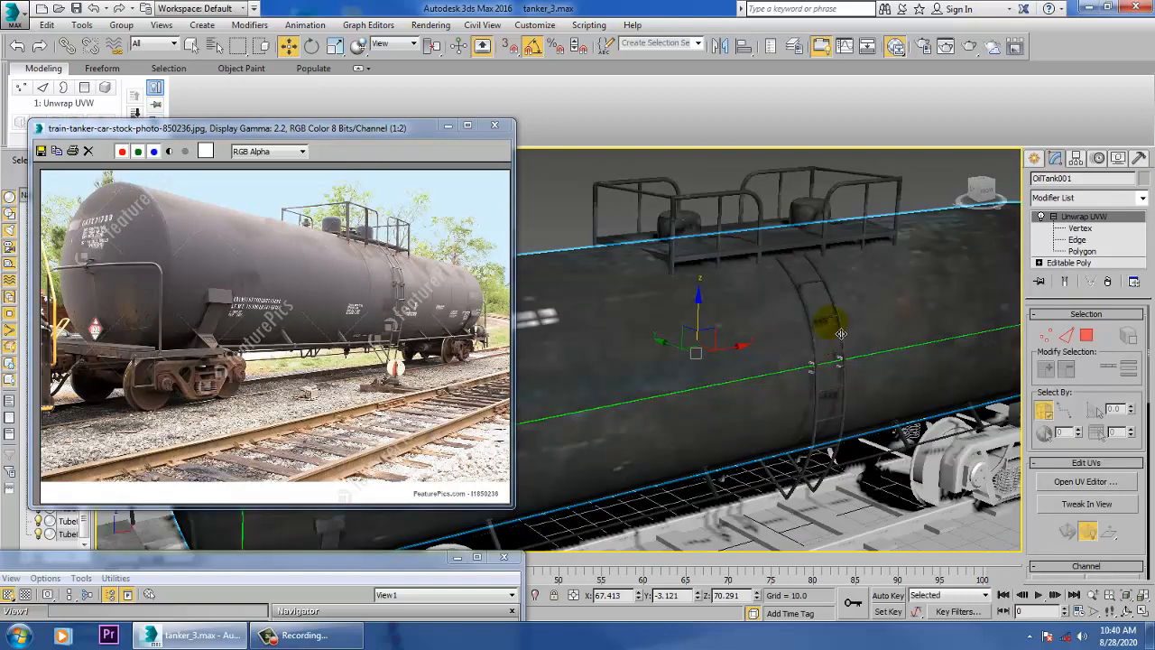
scroll(840, 334, "up", 5)
scroll(742, 400, "down", 5)
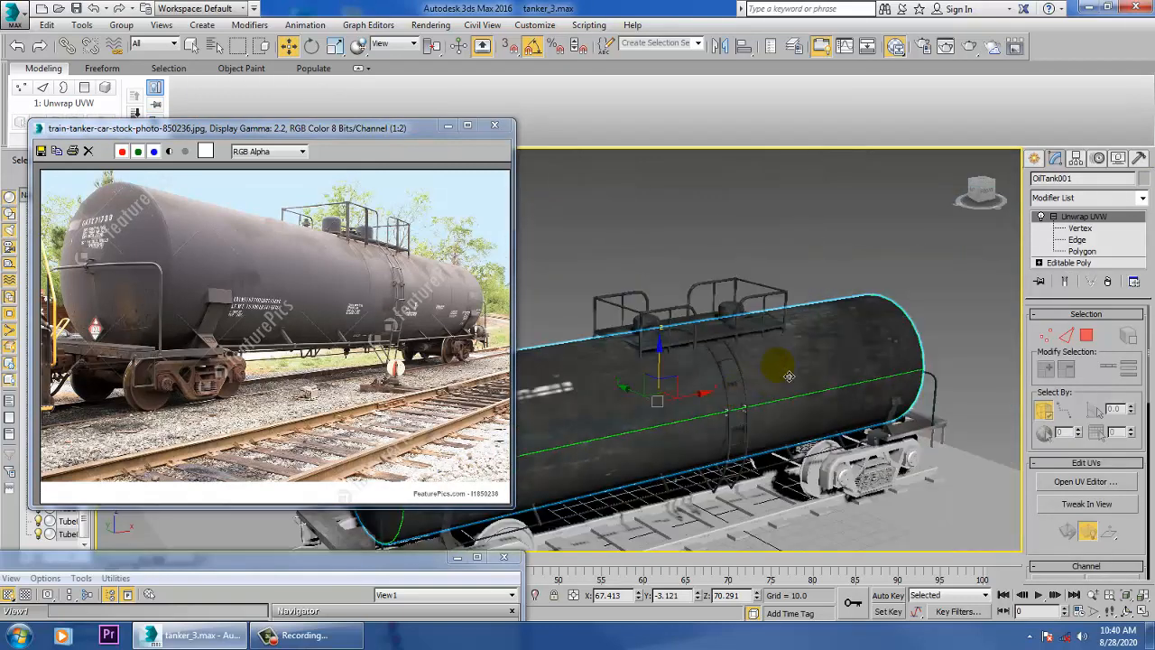
middle_click_drag(789, 376, 744, 412, "alt")
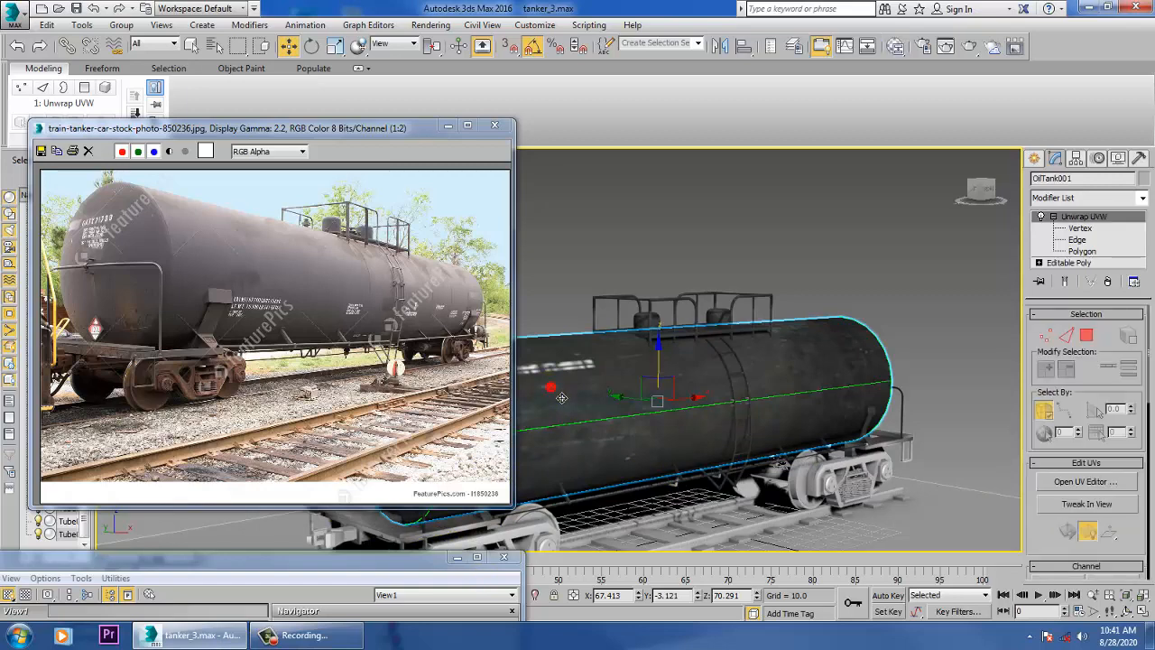
Step: With the tank body OilTank001 selected, create a new VRayMtl below the existing nodes and open its parameters
left_click(562, 397)
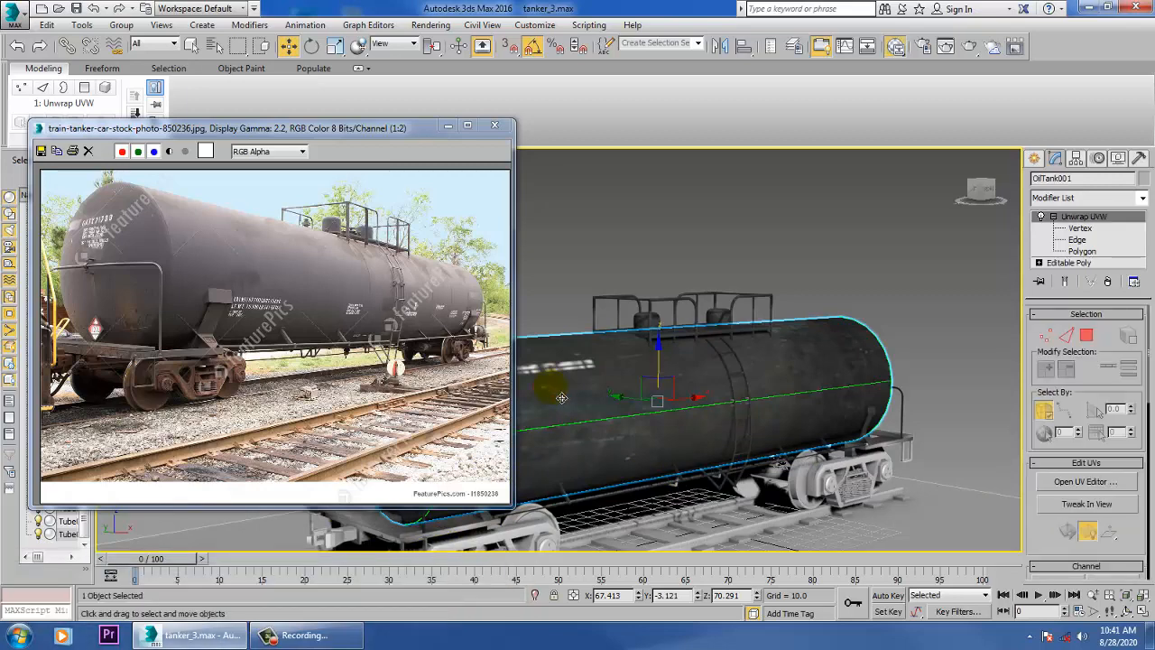
key("m")
left_click_drag(394, 563, 500, 141)
middle_click_drag(232, 407, 193, 230)
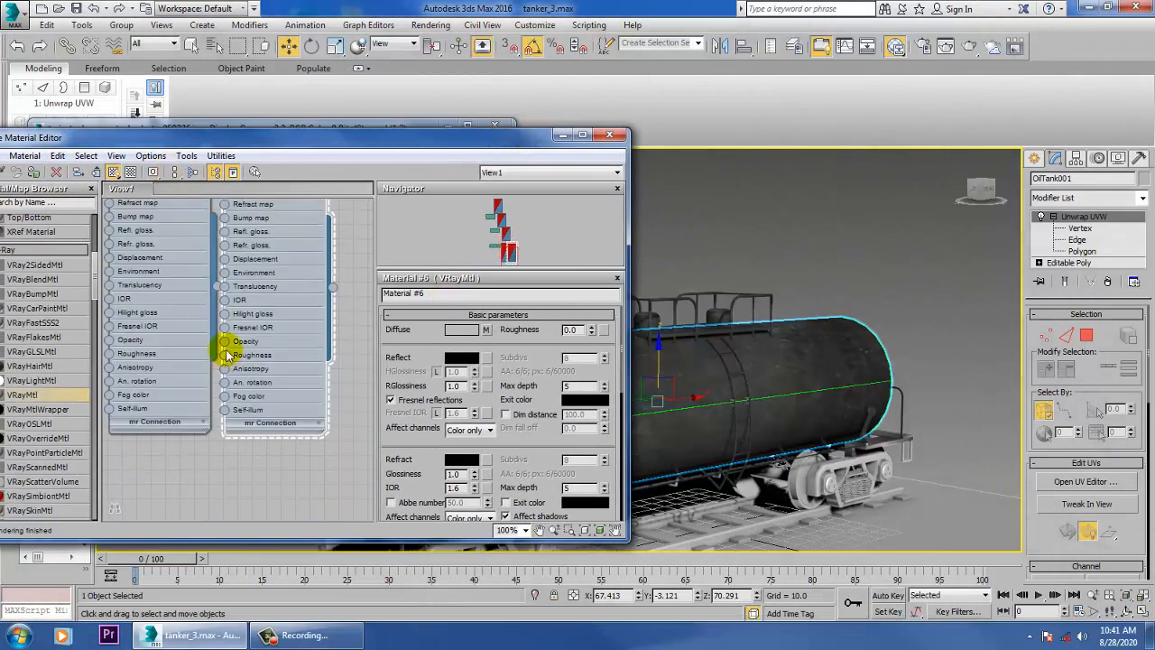
left_click_drag(253, 478, 259, 486)
double_click(259, 484)
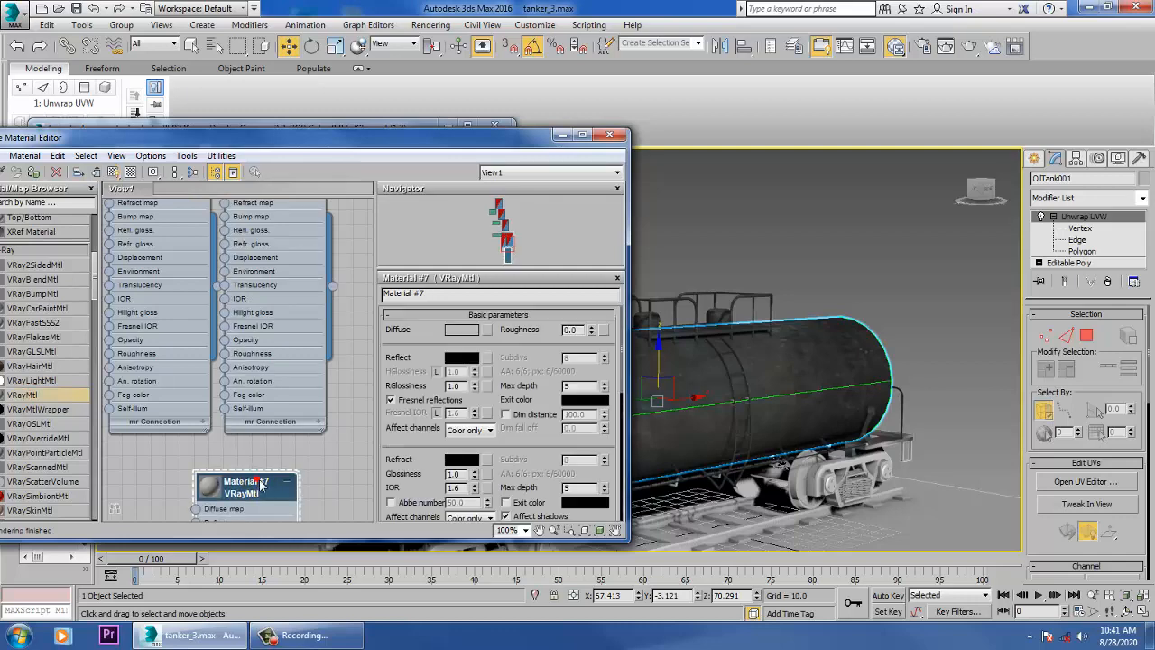
Step: Load the image tanker tex from the tex folder as a Bitmap in the new material's diffuse map
left_click(487, 330)
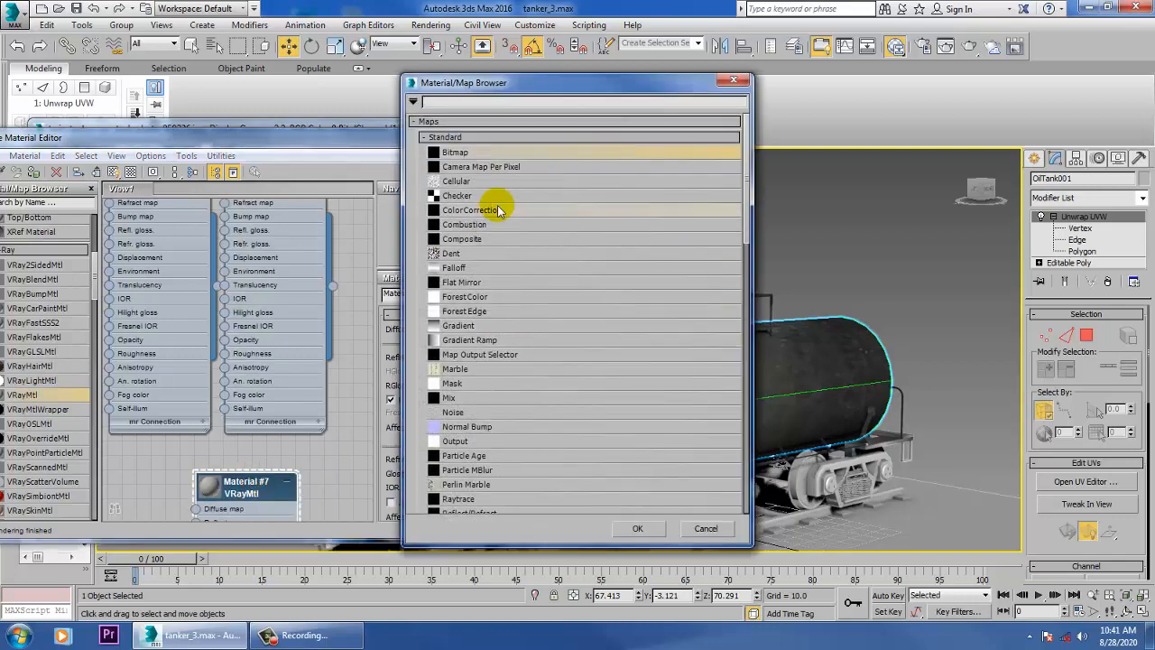
double_click(478, 150)
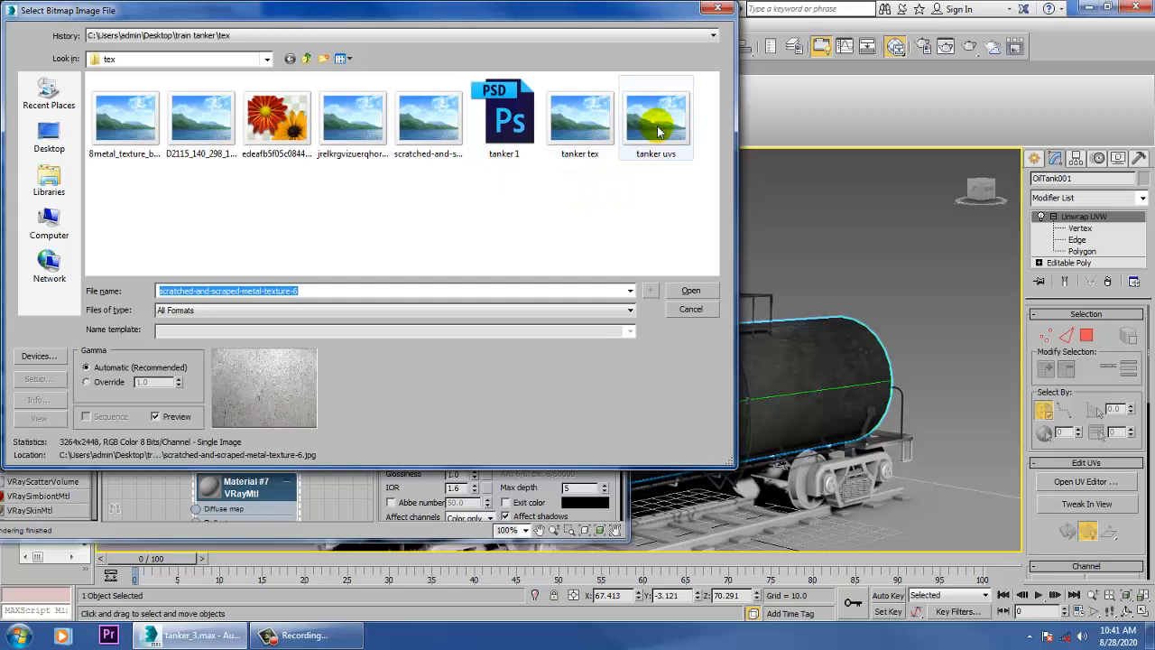
left_click(571, 133)
double_click(572, 133)
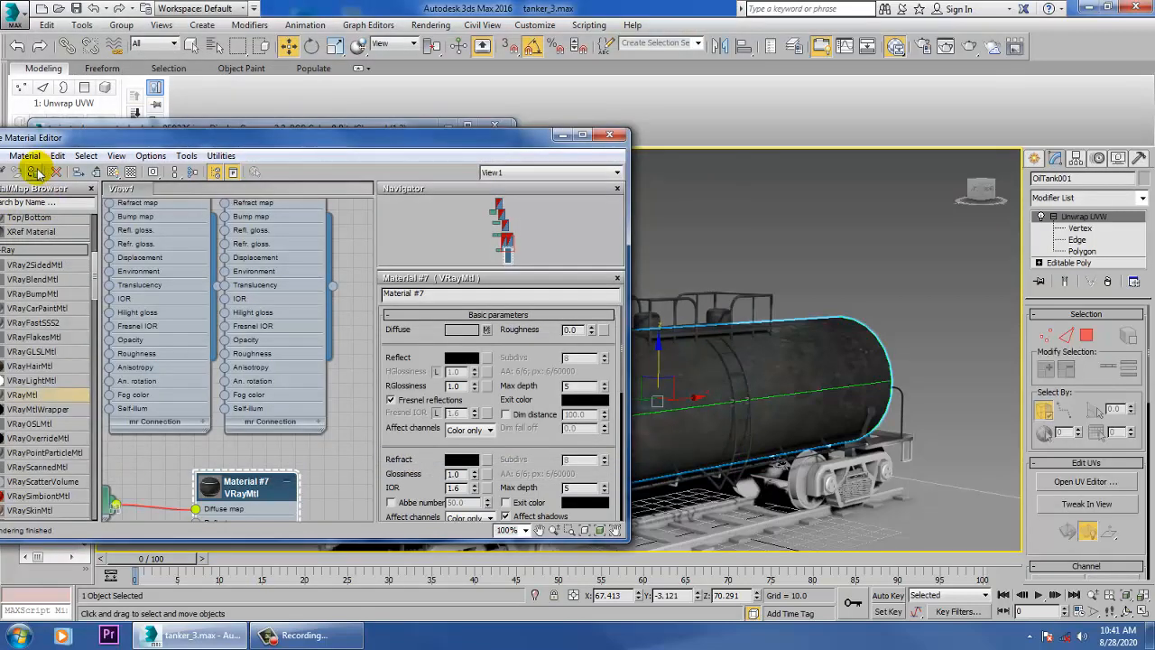
Step: Assign the new material to the tank body, show its texture in the viewport and check the tank against the reference photo
left_click(34, 172)
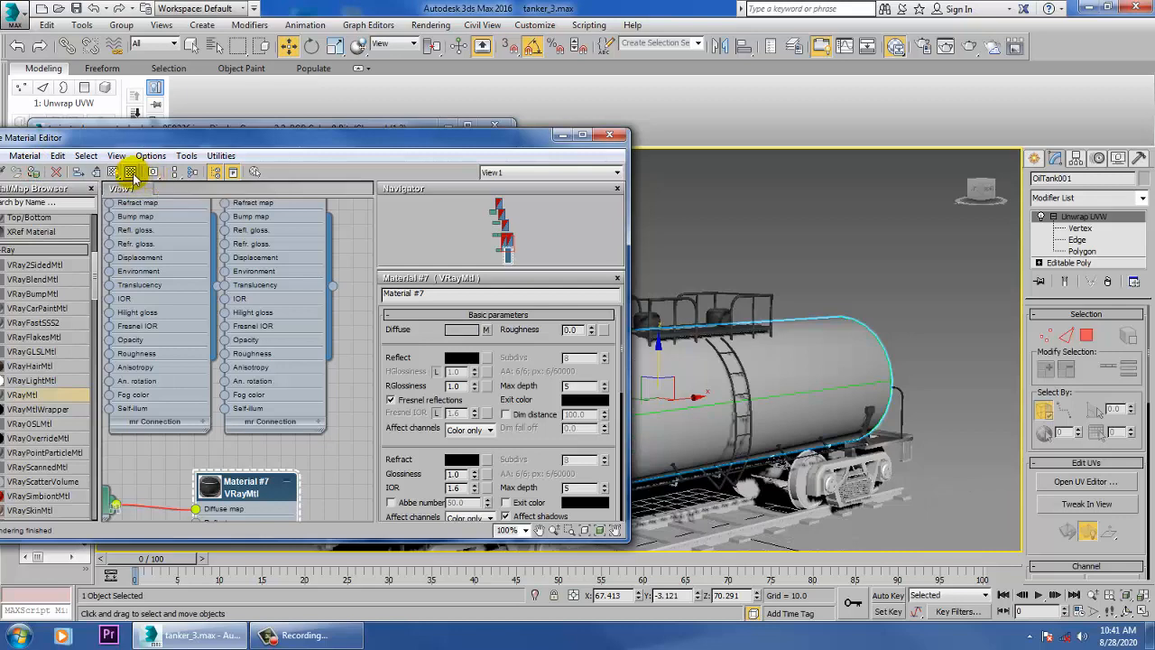
left_click(112, 173)
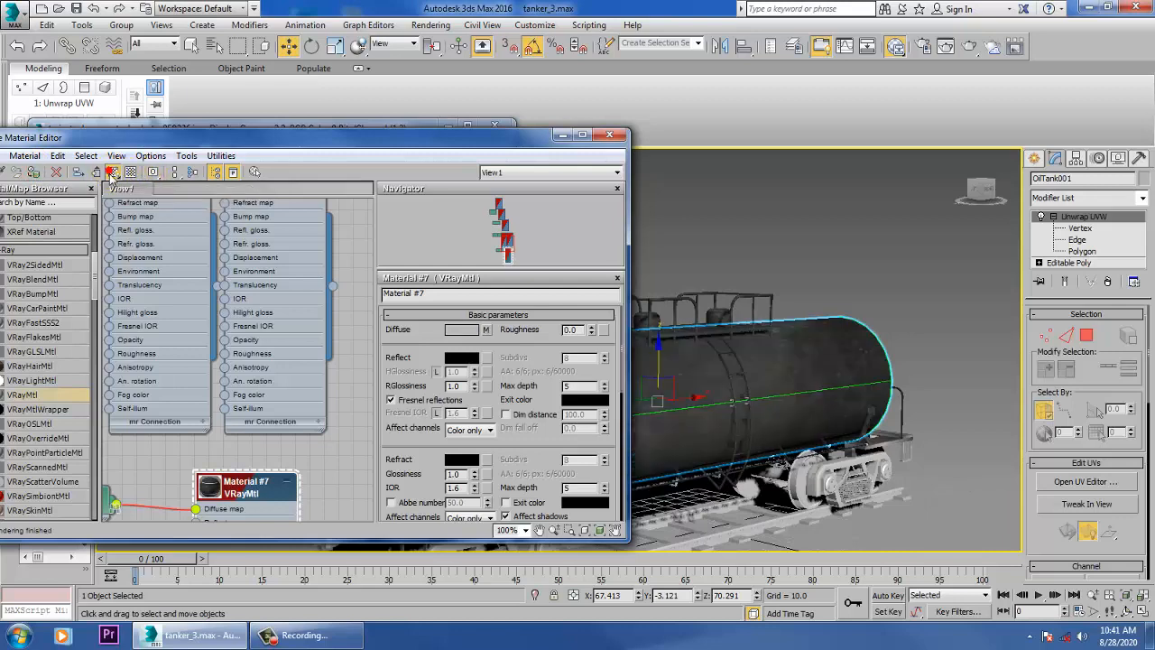
left_click(562, 135)
left_click(871, 242)
middle_click_drag(870, 242, 934, 337, "alt")
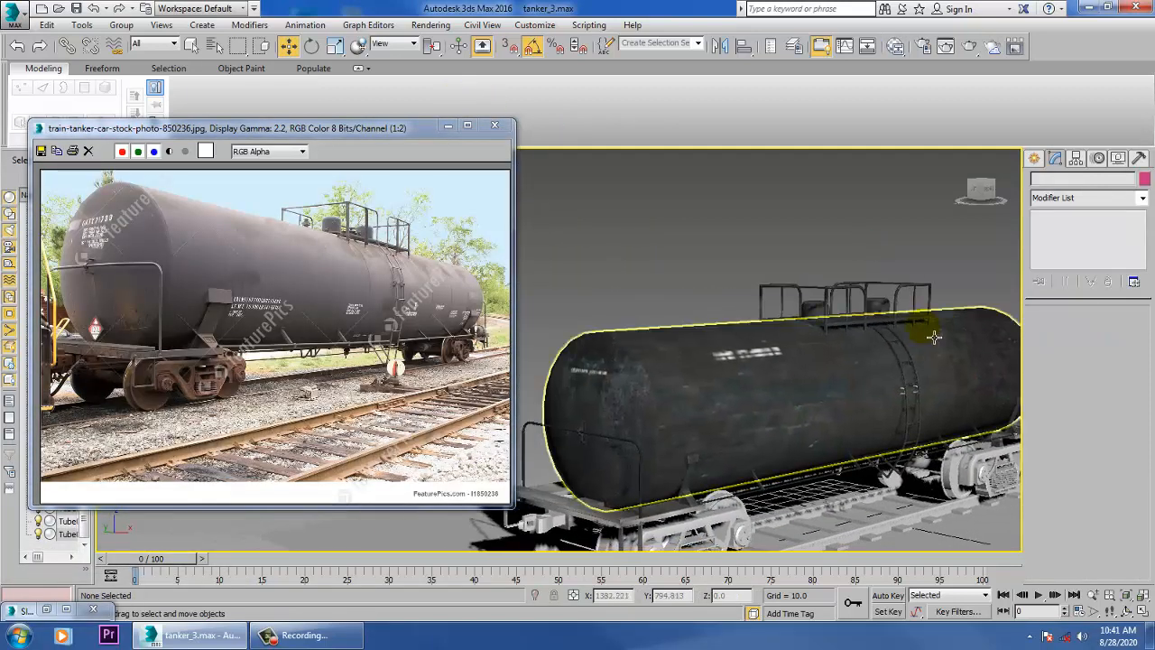
middle_click_drag(813, 404, 728, 408, "alt")
scroll(761, 395, "down", 5)
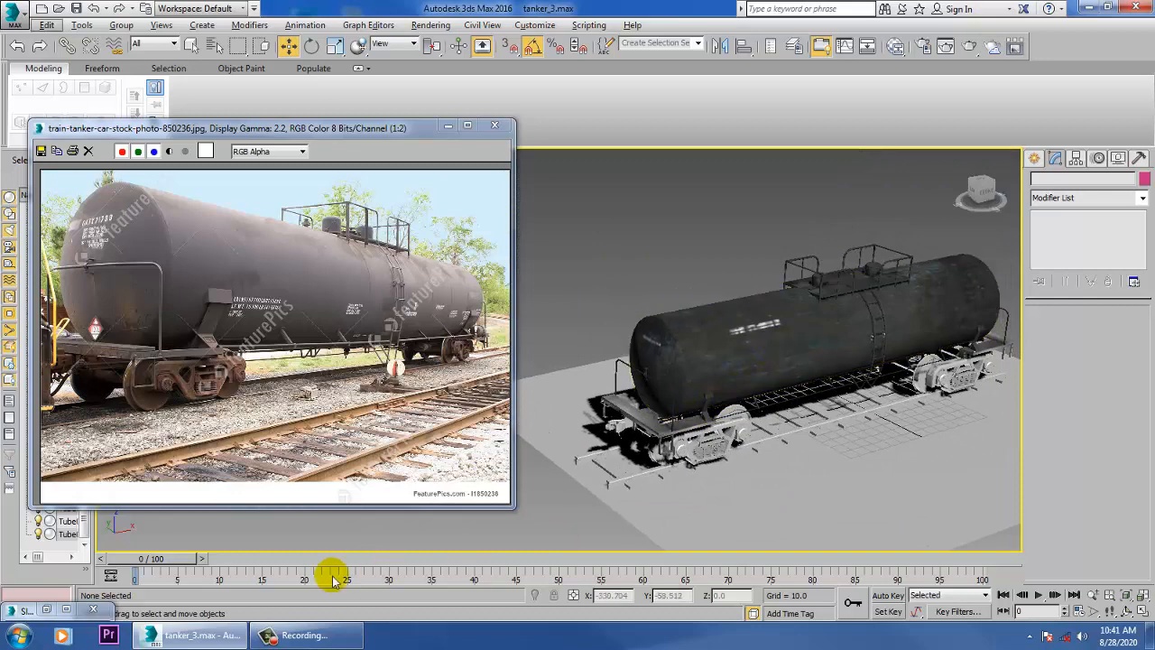
Step: Switch to the desktop and open the tanker 1 PSD from the train tanker project's tex folder in Photoshop
left_click(1090, 7)
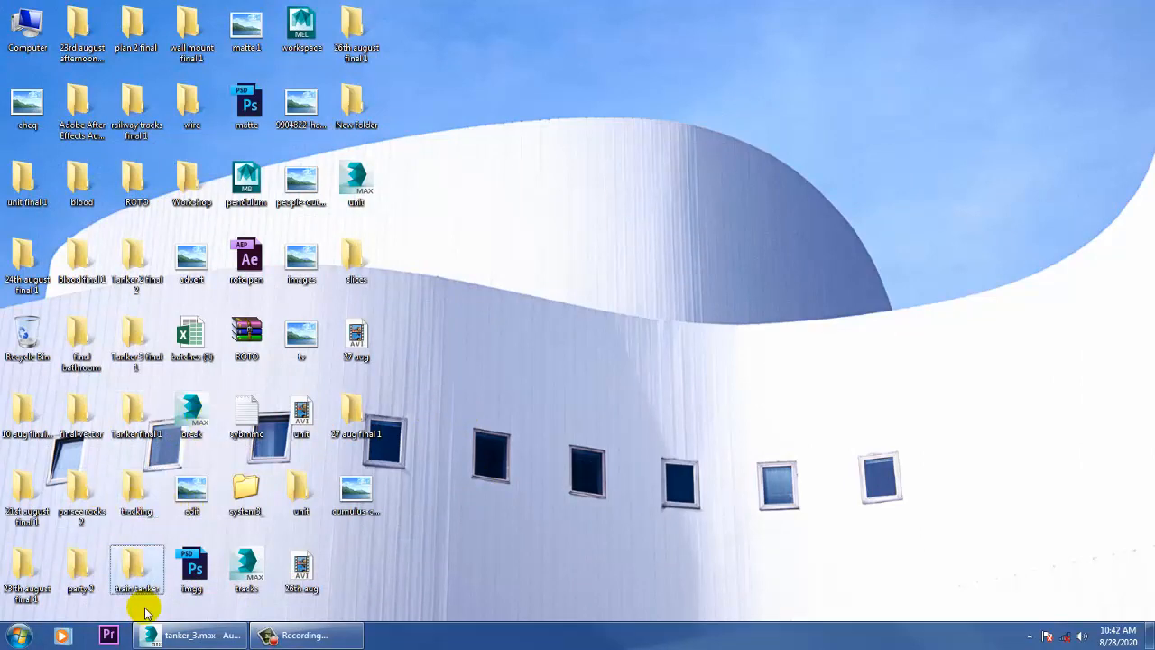
double_click(143, 567)
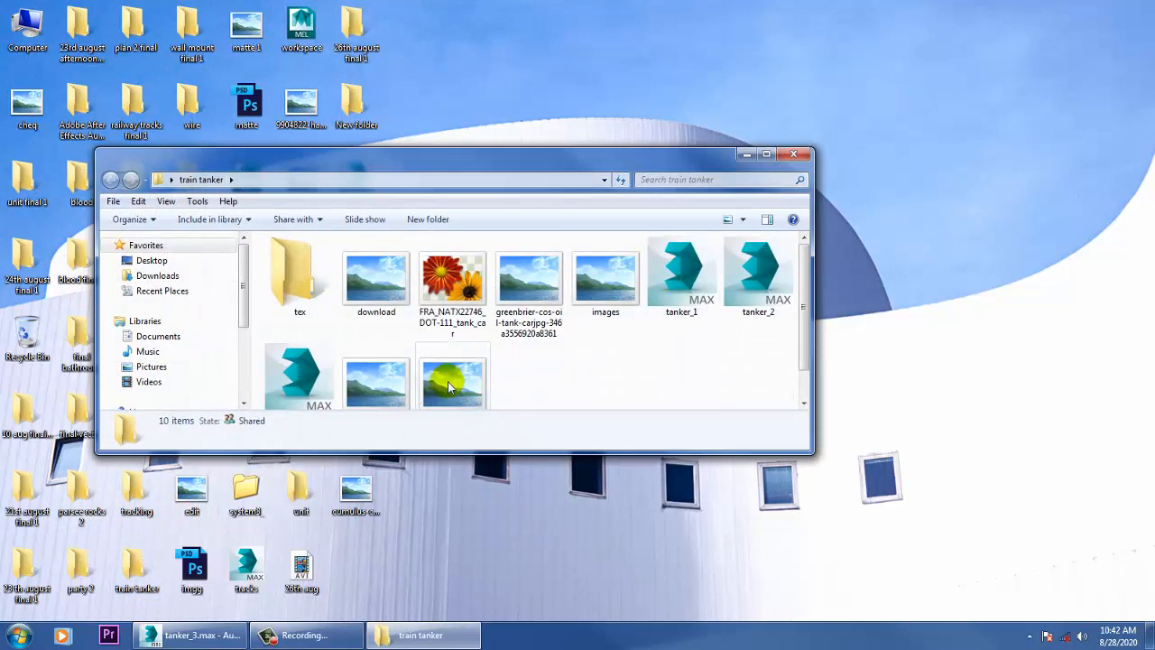
scroll(560, 336, "down", 1)
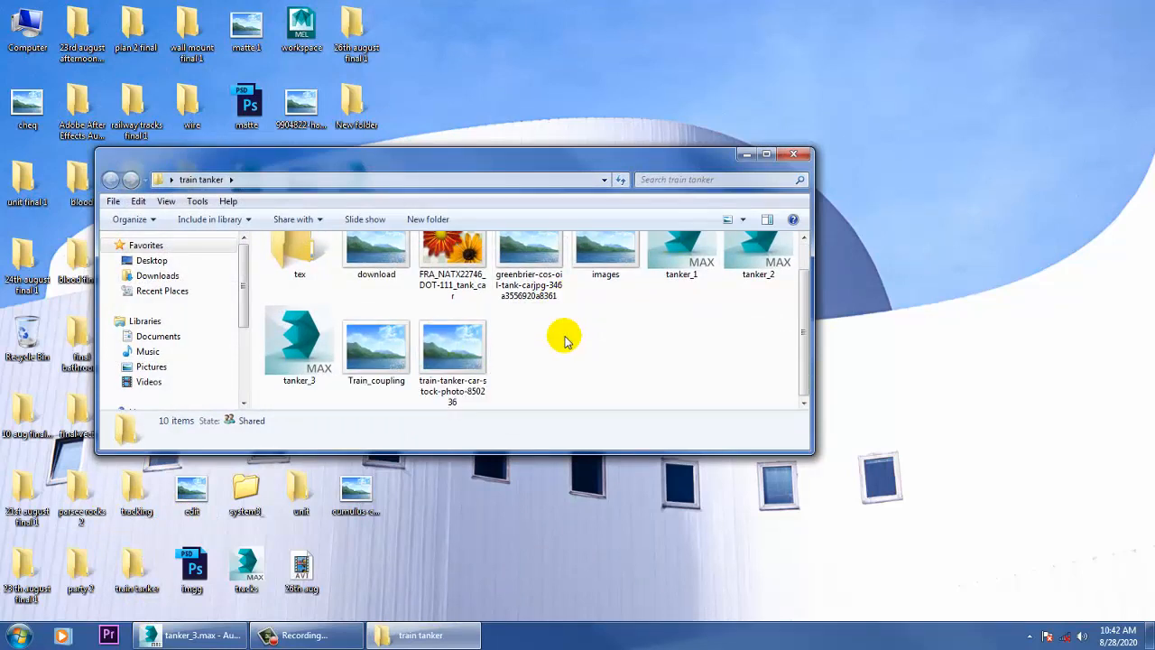
double_click(297, 256)
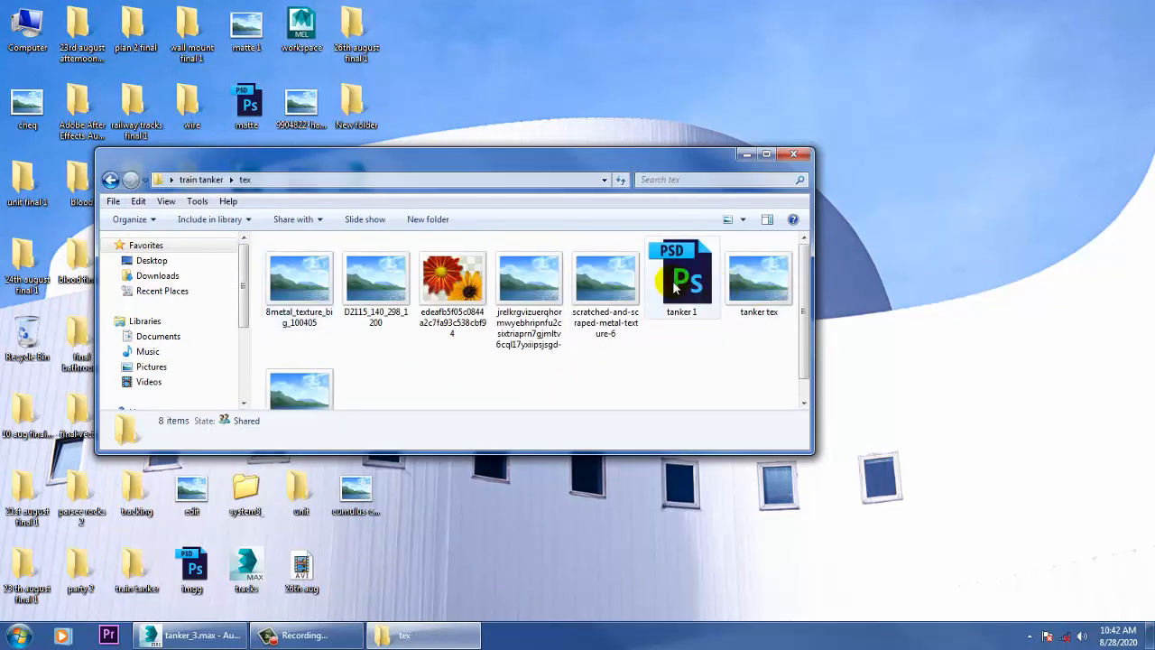
left_click(675, 287)
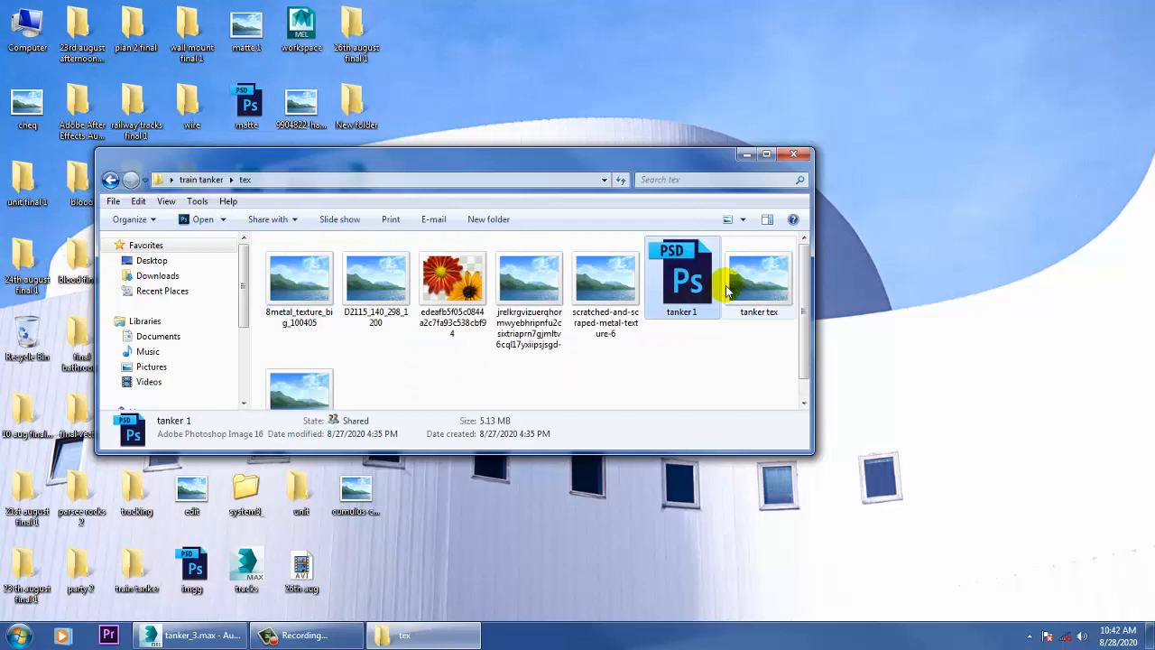
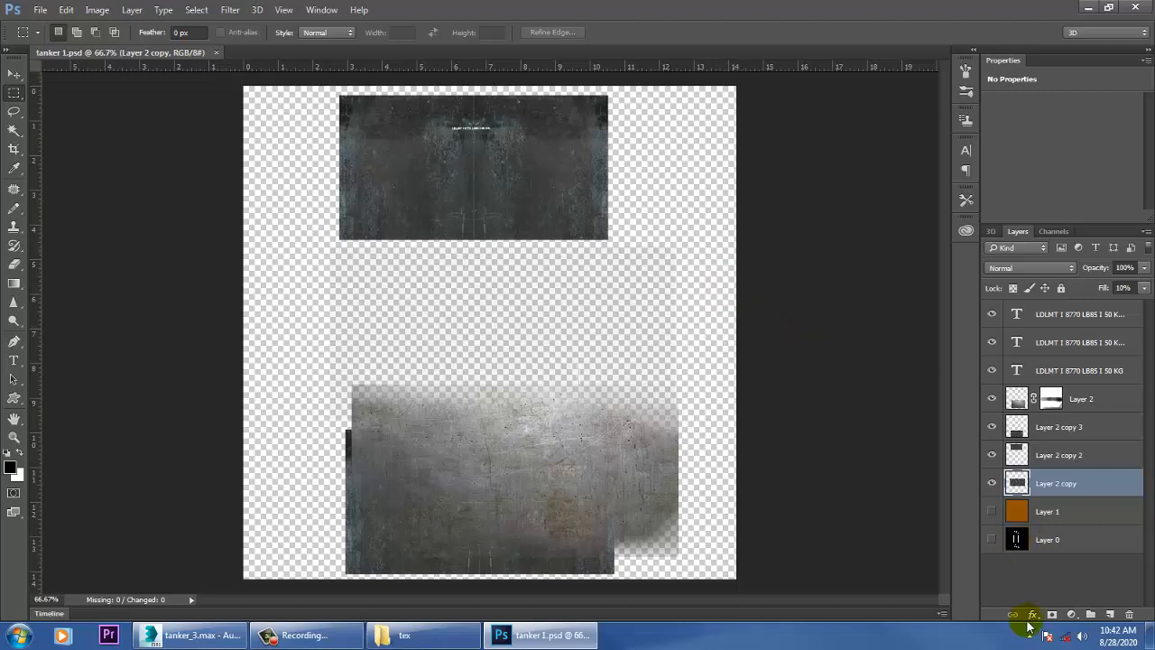
Step: Move the light scratched-metal patch on Layer 2 down to the canvas's lower edge with the Move tool
left_click(14, 76)
left_click(993, 512)
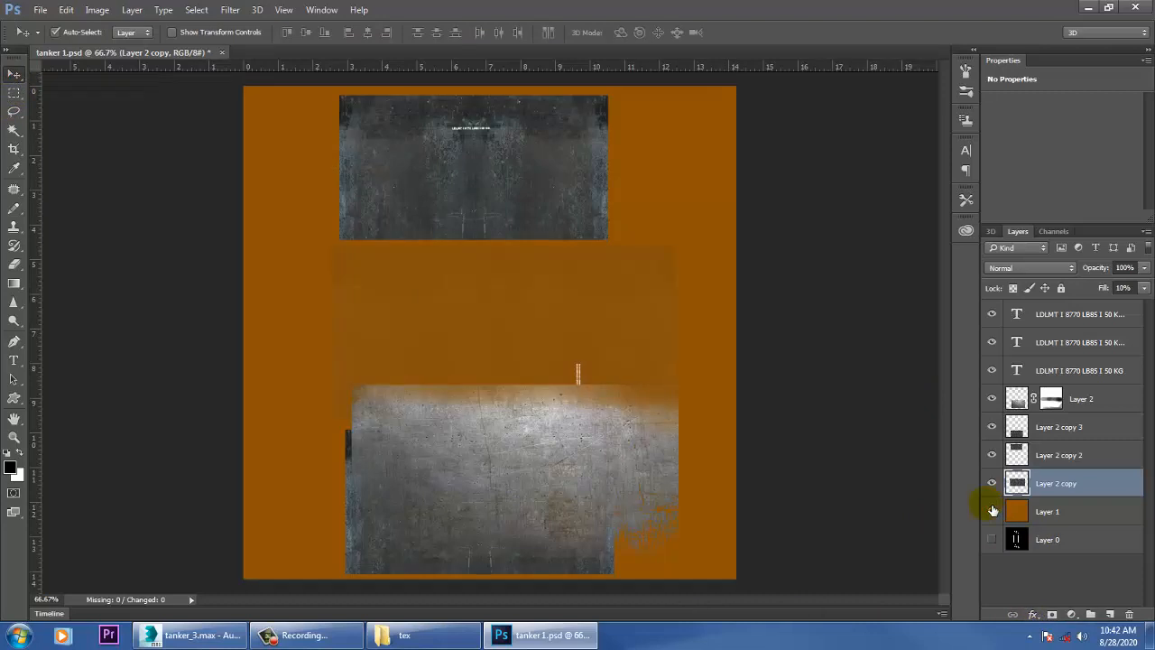
left_click(993, 512)
left_click(645, 470)
left_click_drag(647, 490, 658, 537)
left_click(568, 377)
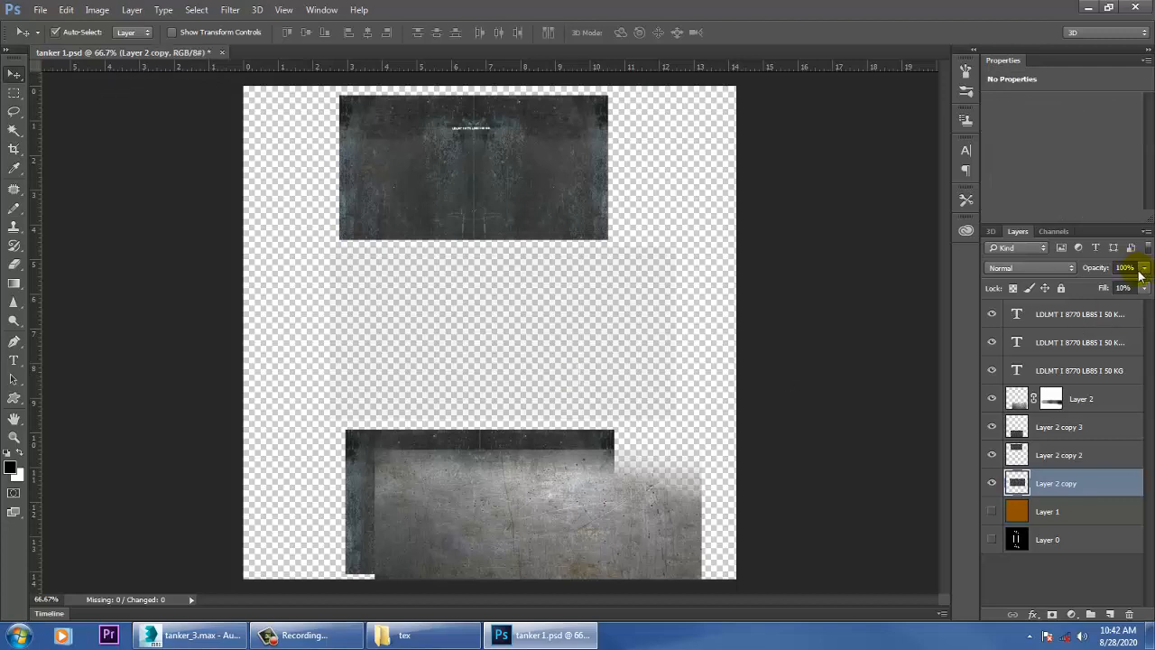
Step: Make the orange Layer 1 visible and check which texture areas Layer 2 copy 3 and Layer 2 copy 2 cover
left_click(994, 511)
left_click(992, 541)
left_click(992, 542)
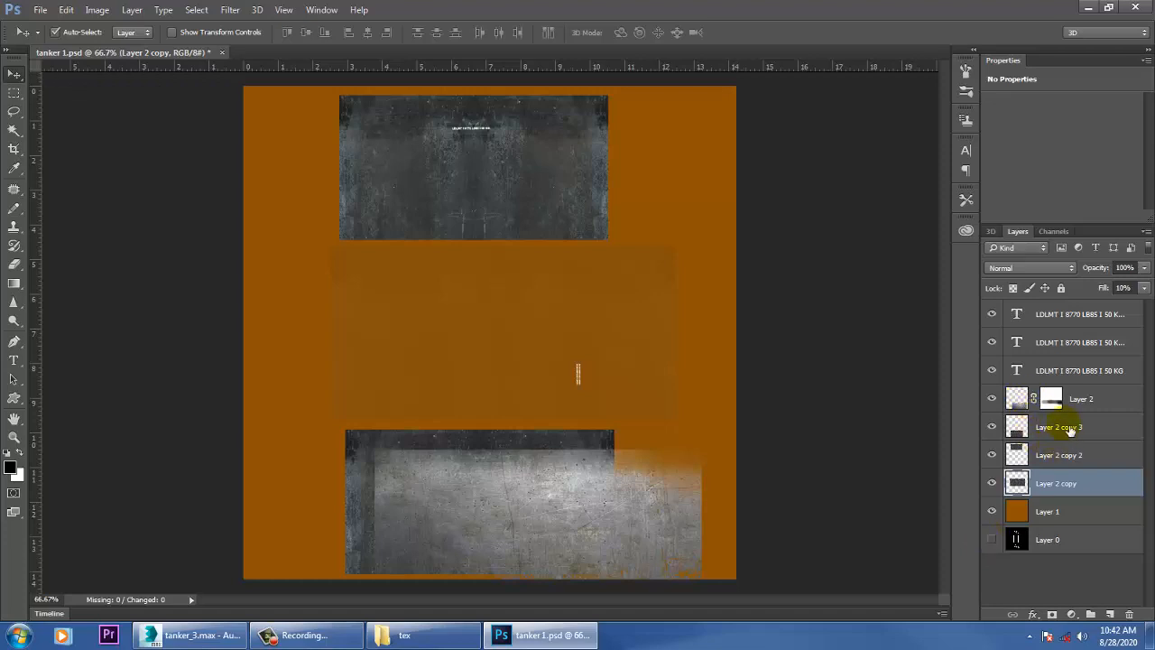
left_click(1021, 428)
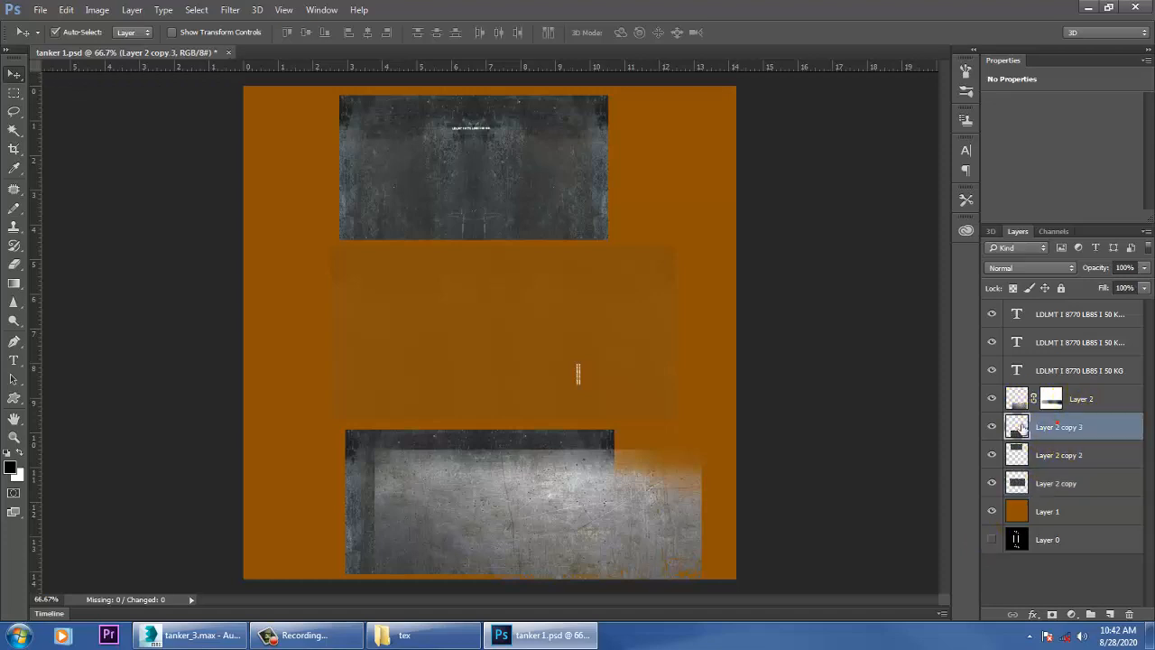
left_click(993, 429)
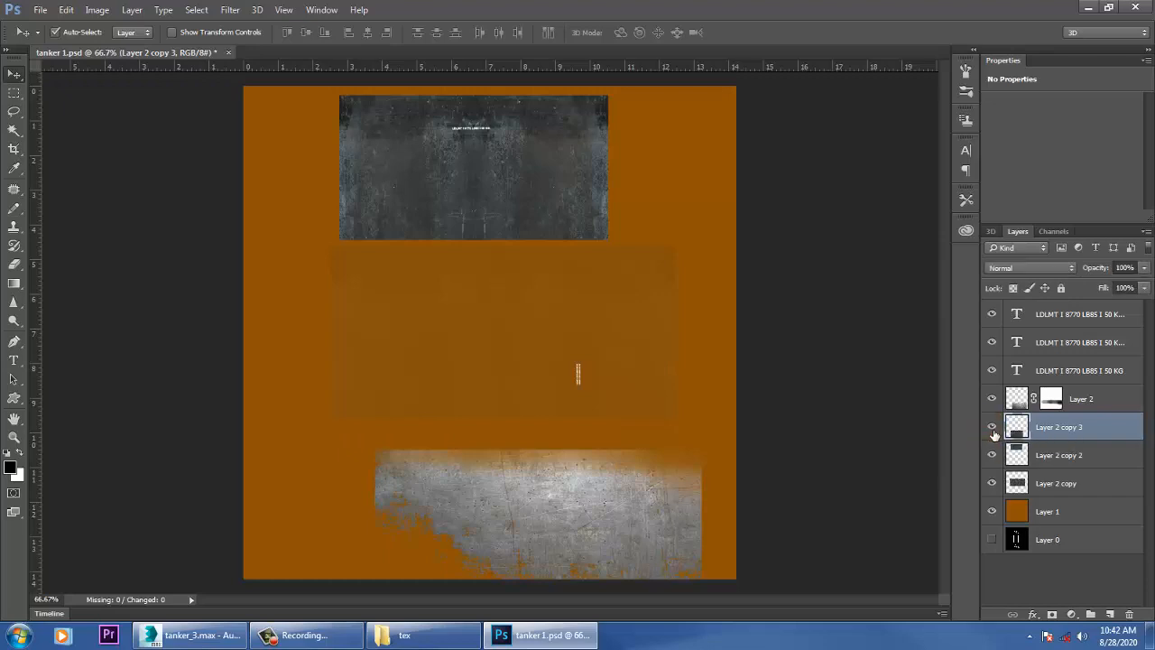
left_click(992, 429)
left_click(993, 456)
left_click(993, 456)
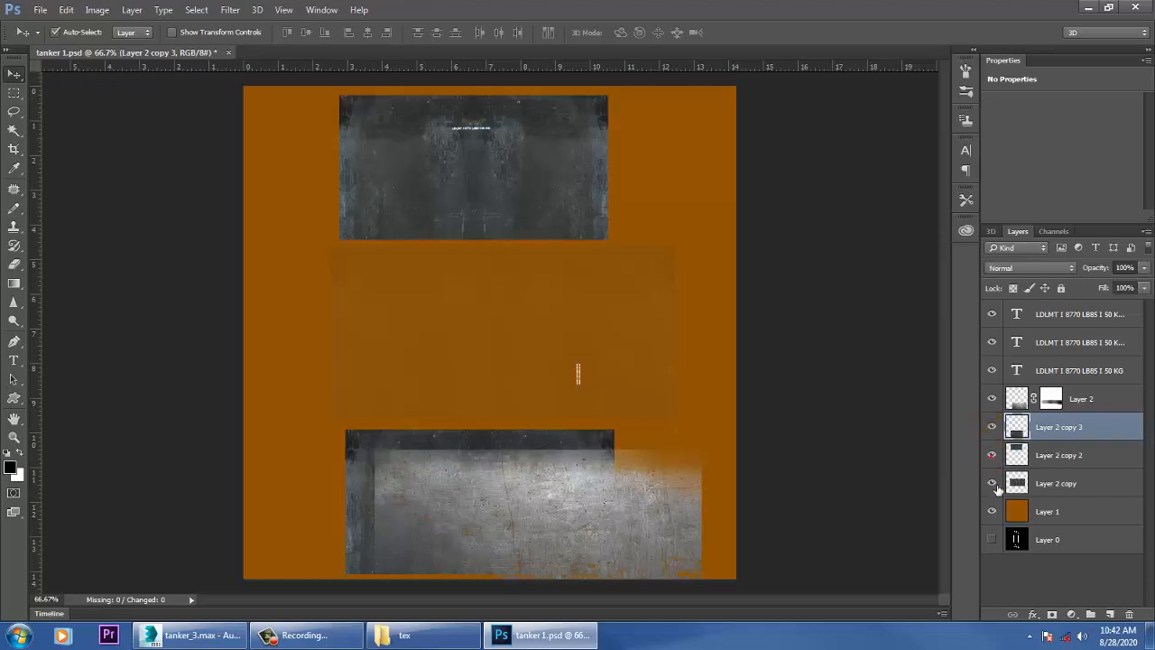
Step: Set the Fill of Layer 2 copy, the middle texture panel, to 100%
left_click(1068, 488)
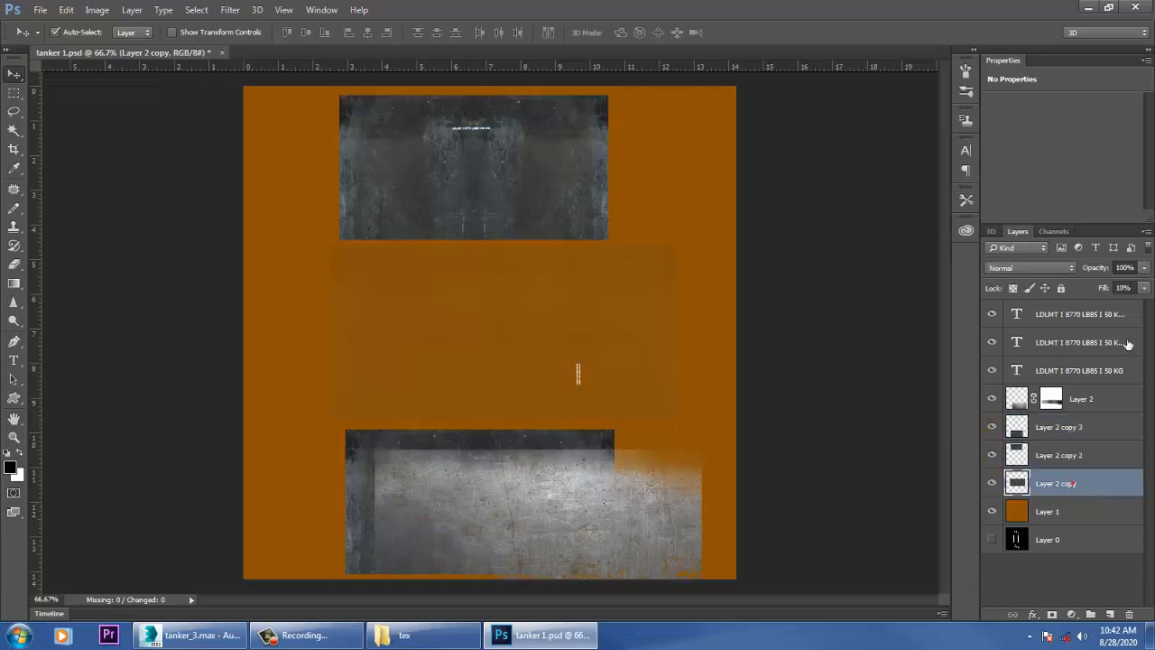
left_click(1143, 287)
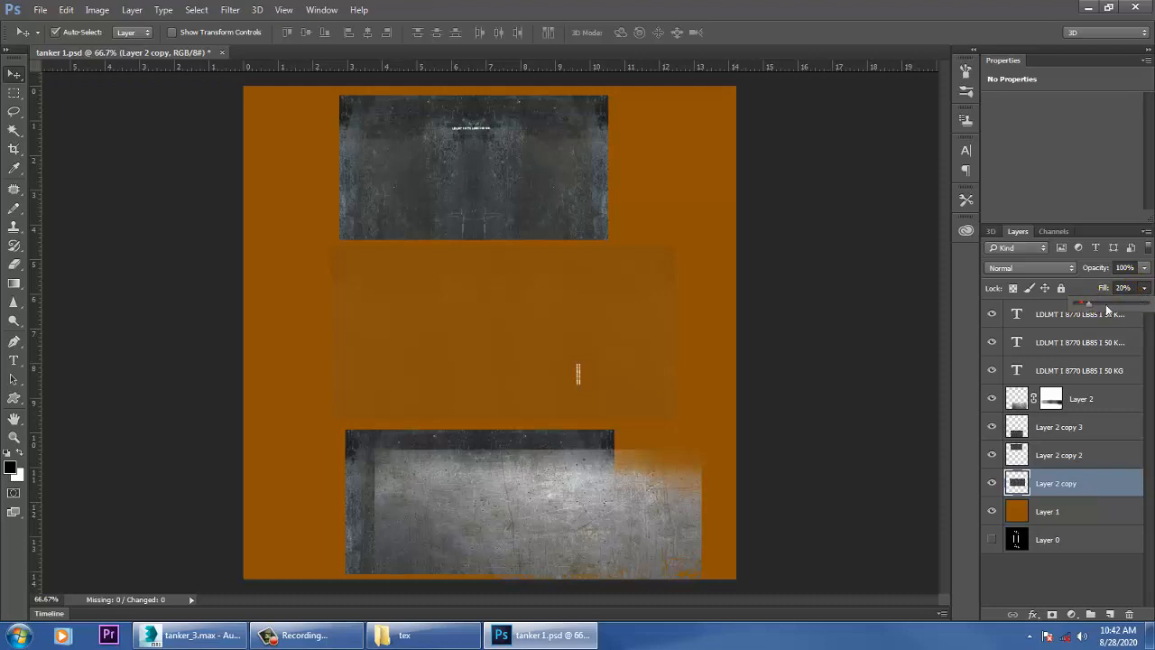
left_click_drag(1106, 310, 1148, 306)
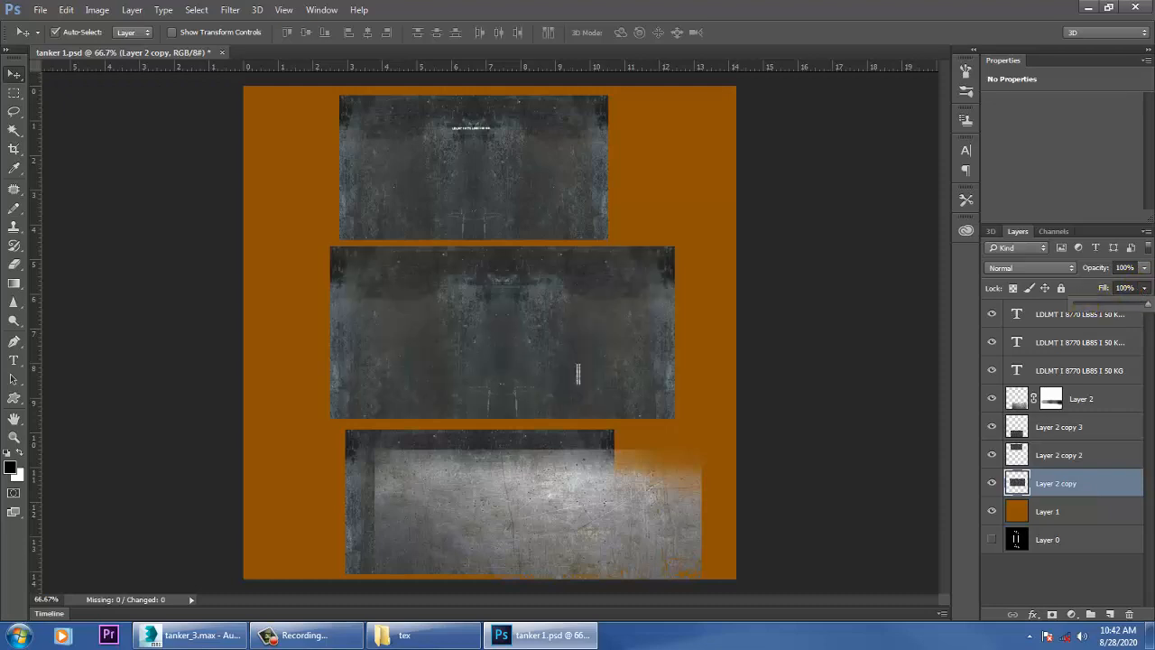
Step: Hide Layer 2, the light scratched-metal patch at the canvas's lower edge
left_click(600, 510)
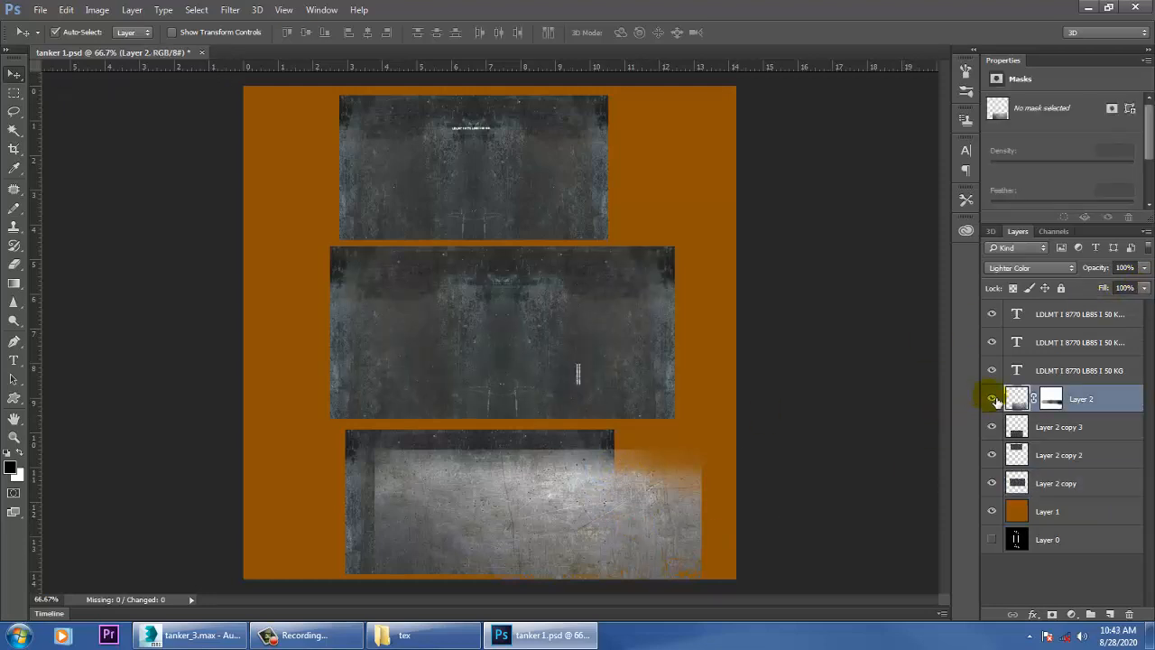
left_click(993, 400)
left_click(502, 351)
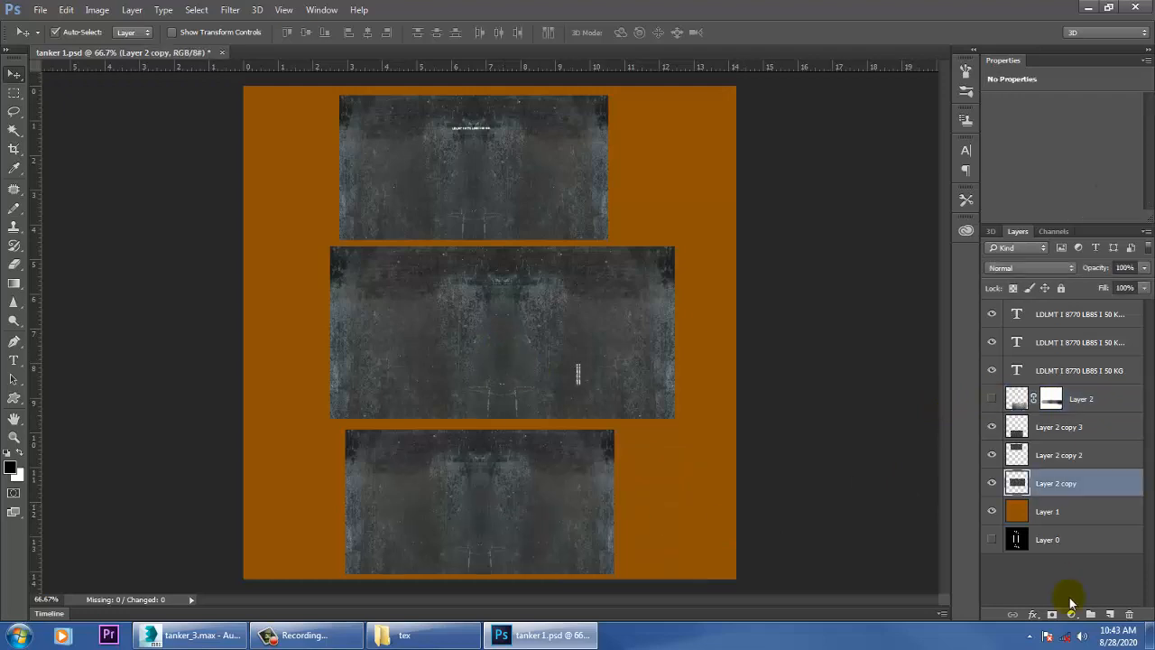
left_click(98, 10)
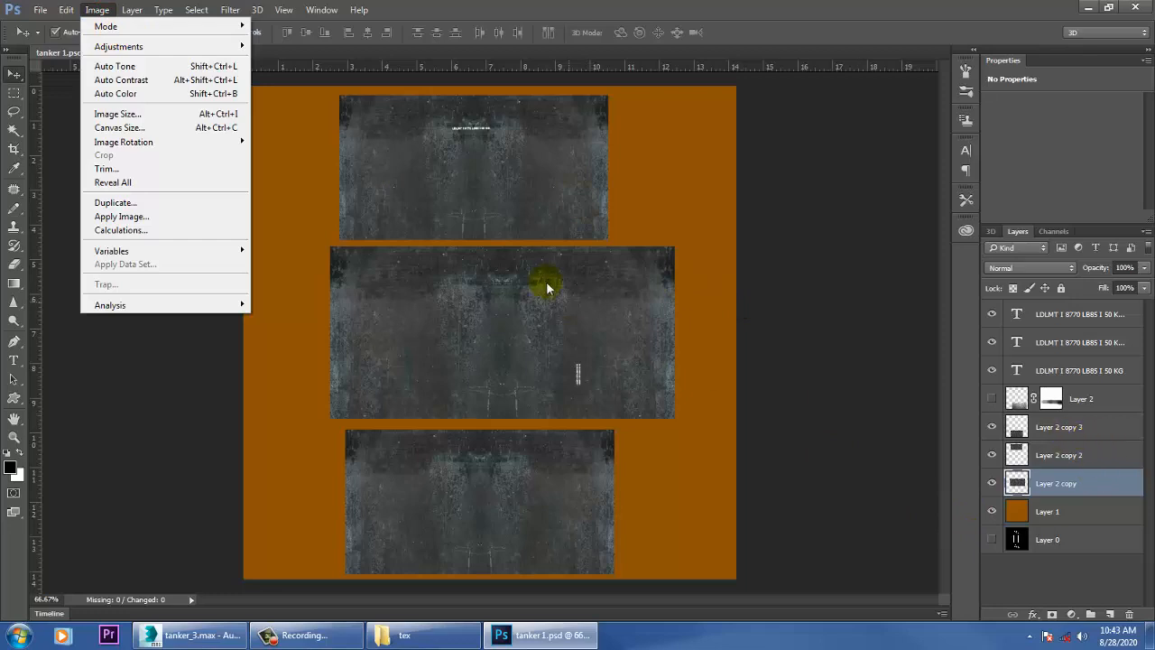
left_click(484, 203)
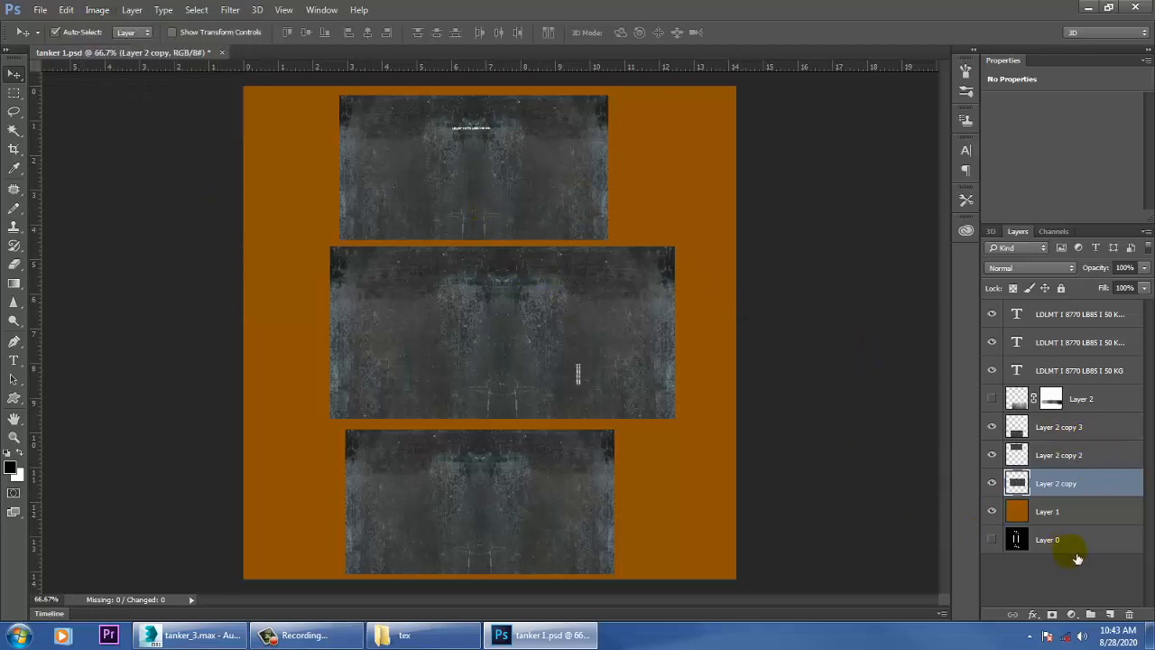
Step: Add a Brightness/Contrast adjustment layer above Layer 2 and set its Brightness to 74
key("ctrl+minus")
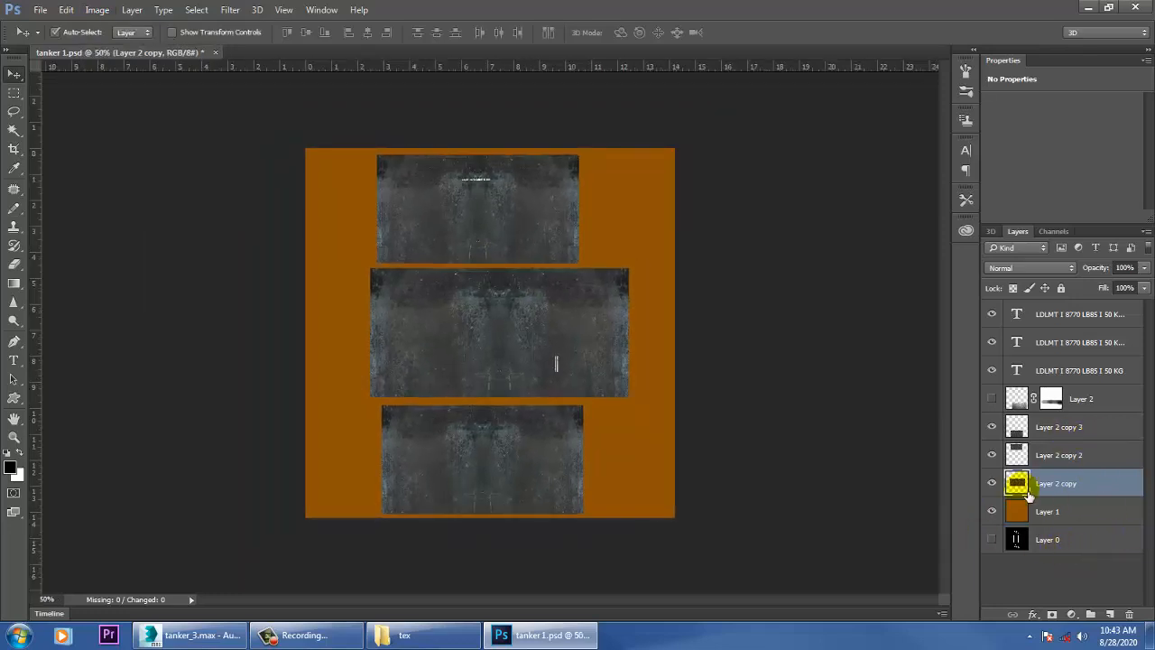
left_click(542, 220)
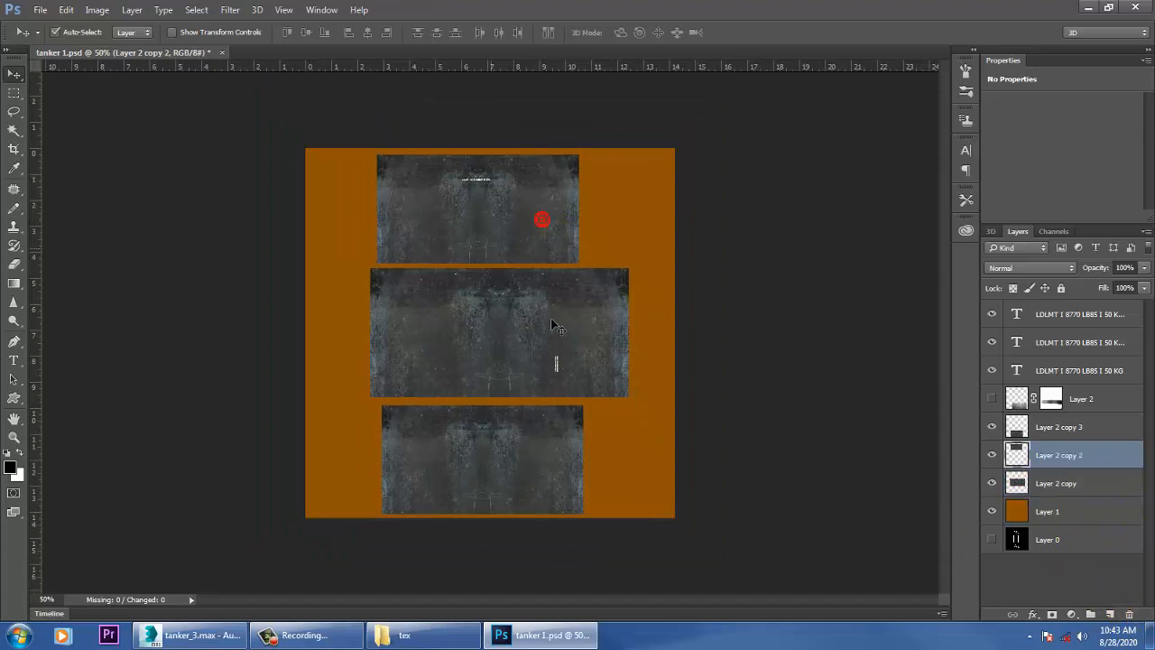
left_click(1059, 429)
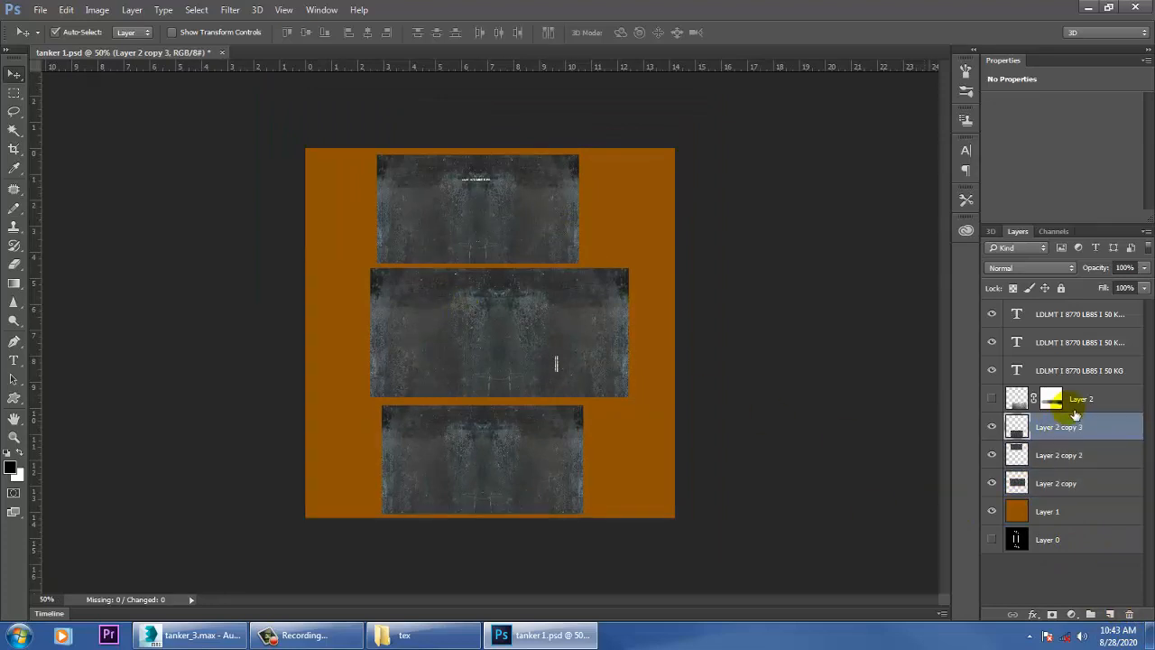
left_click(1080, 399)
left_click(1072, 614)
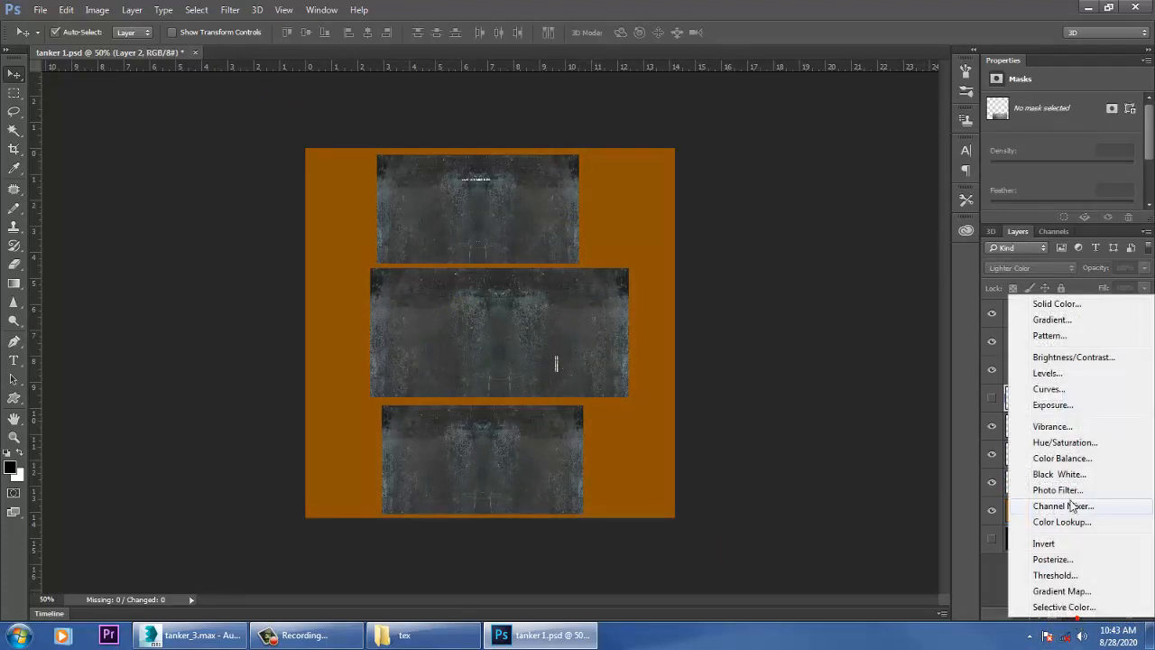
left_click(1065, 359)
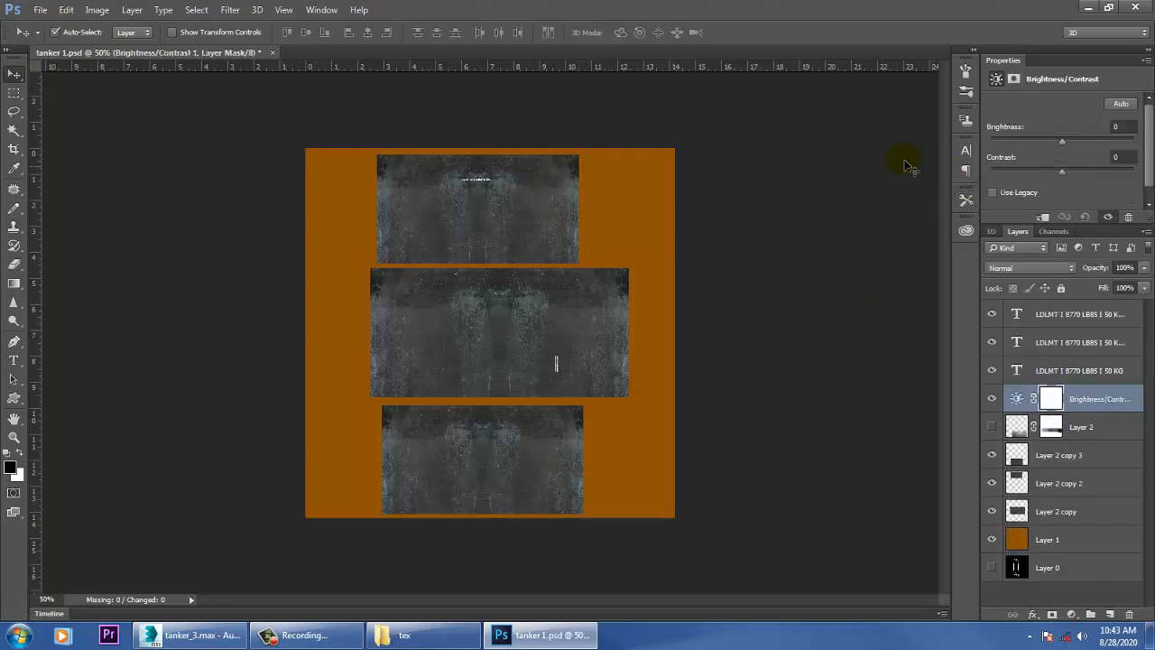
left_click_drag(1062, 147, 1097, 147)
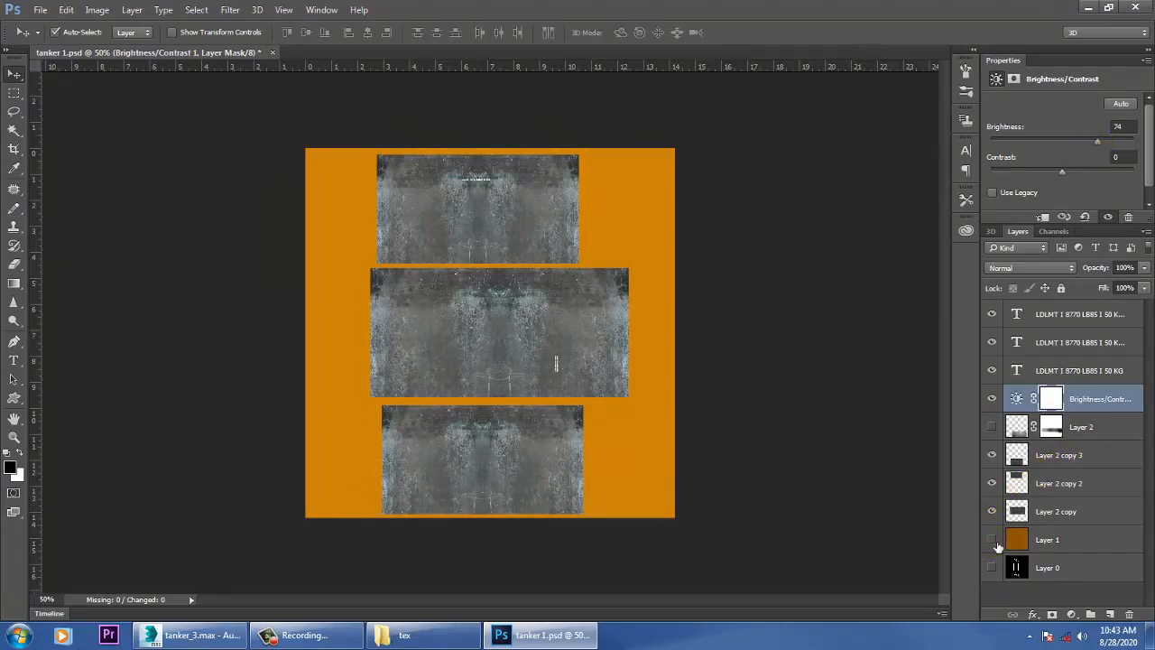
Step: Hide the orange Layer 1 and save a JPEG copy named tanker tex 1 in the tex folder at Maximum quality 12
left_click(993, 540)
left_click(42, 10)
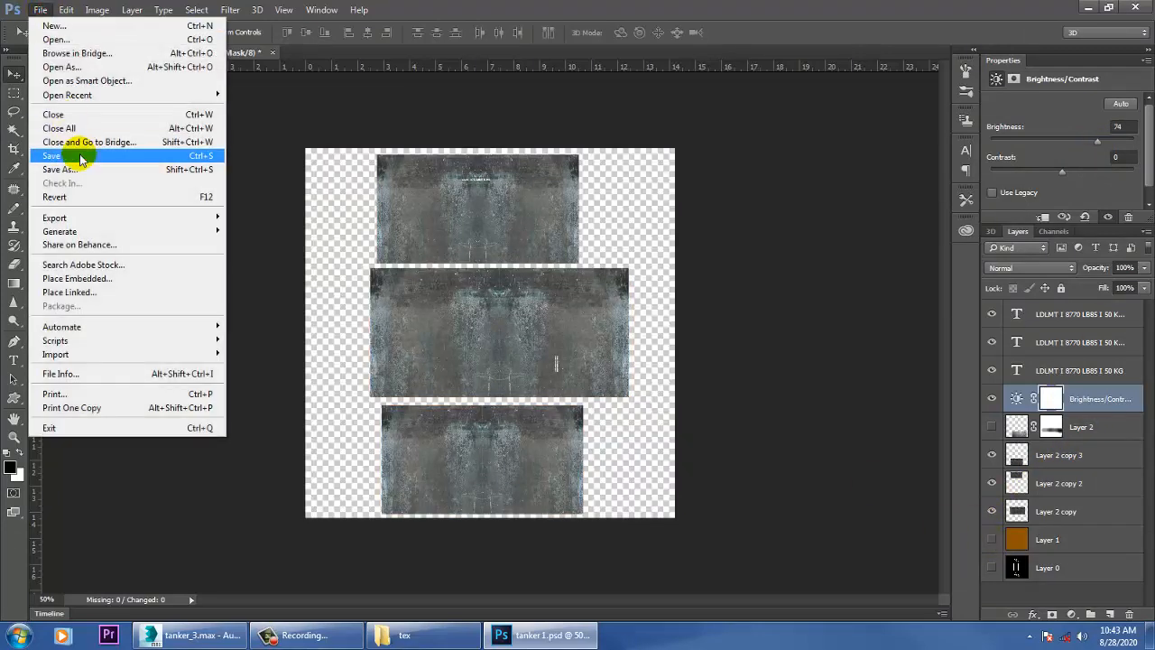
left_click(118, 170)
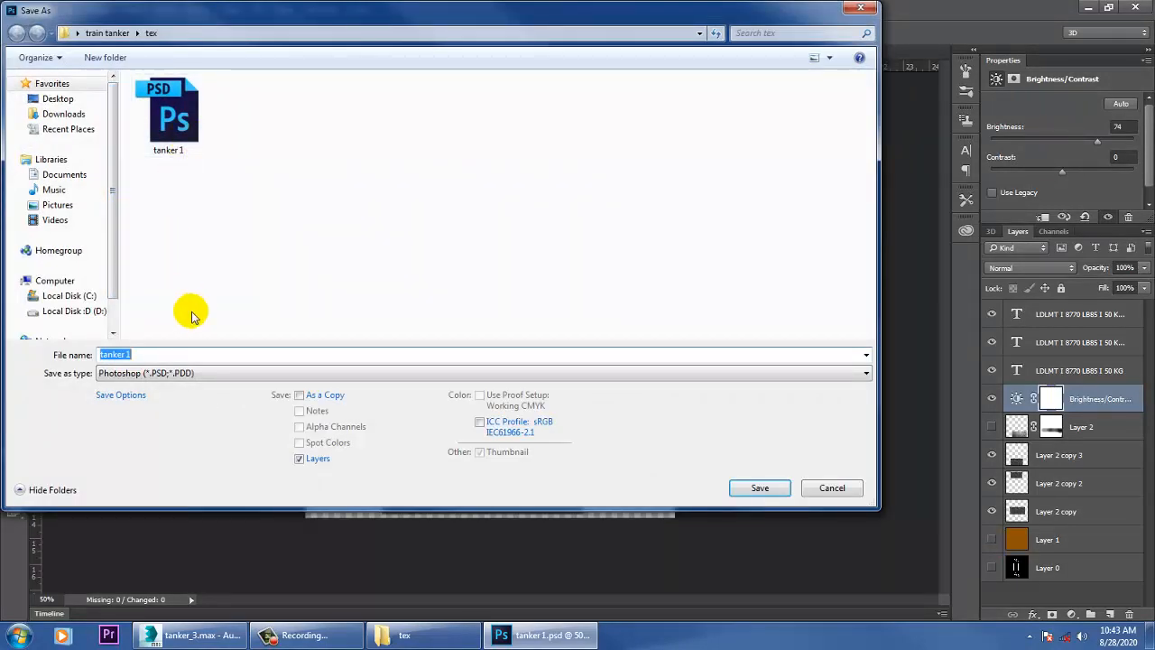
left_click(182, 373)
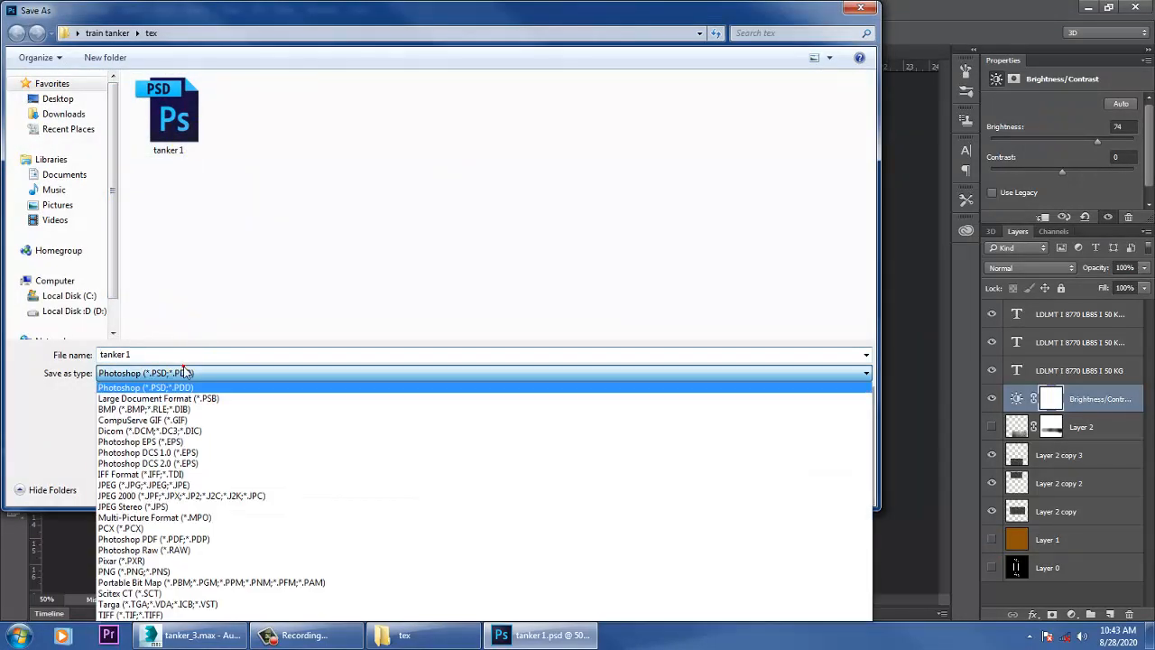
left_click(191, 487)
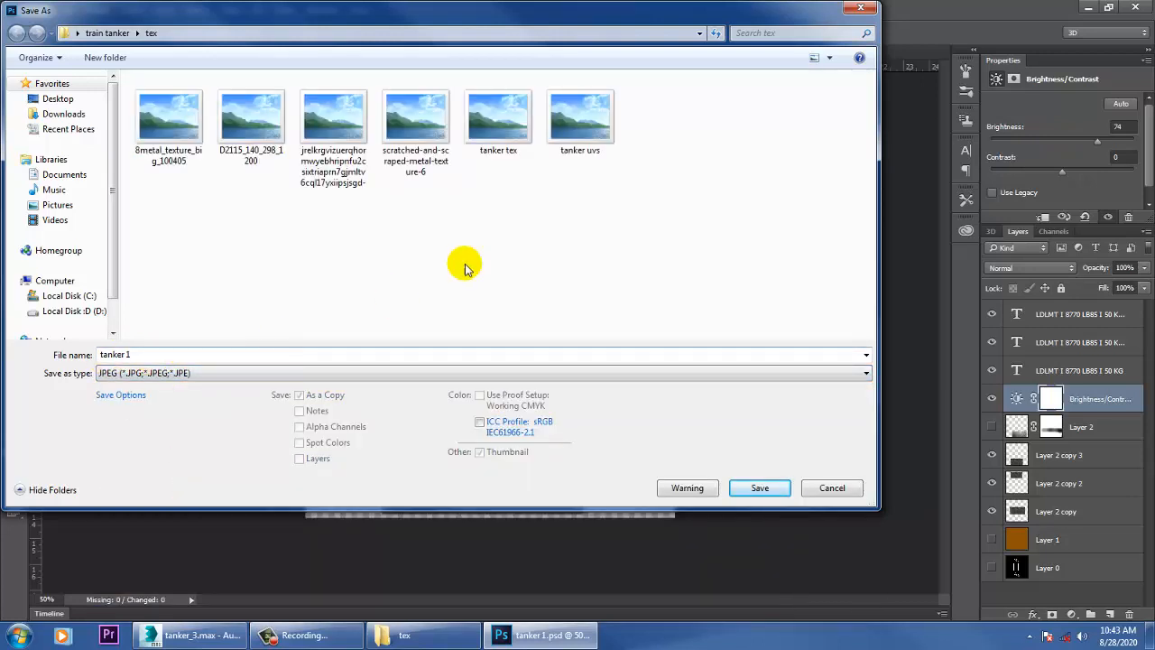
left_click(490, 130)
left_click(186, 354)
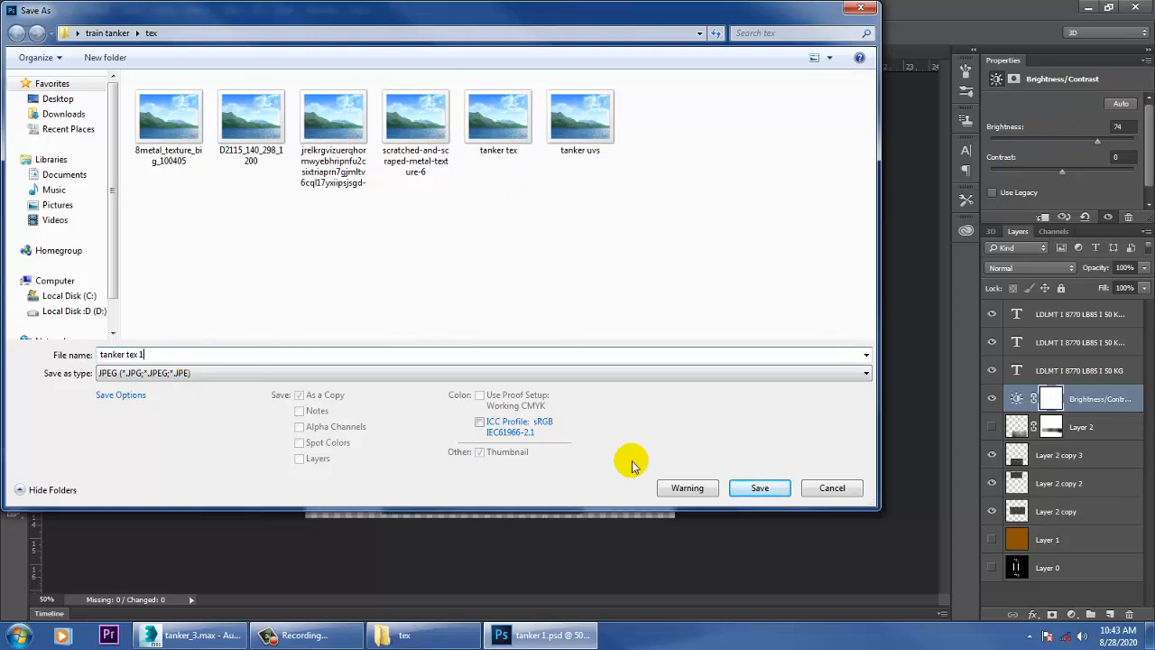
left_click(758, 487)
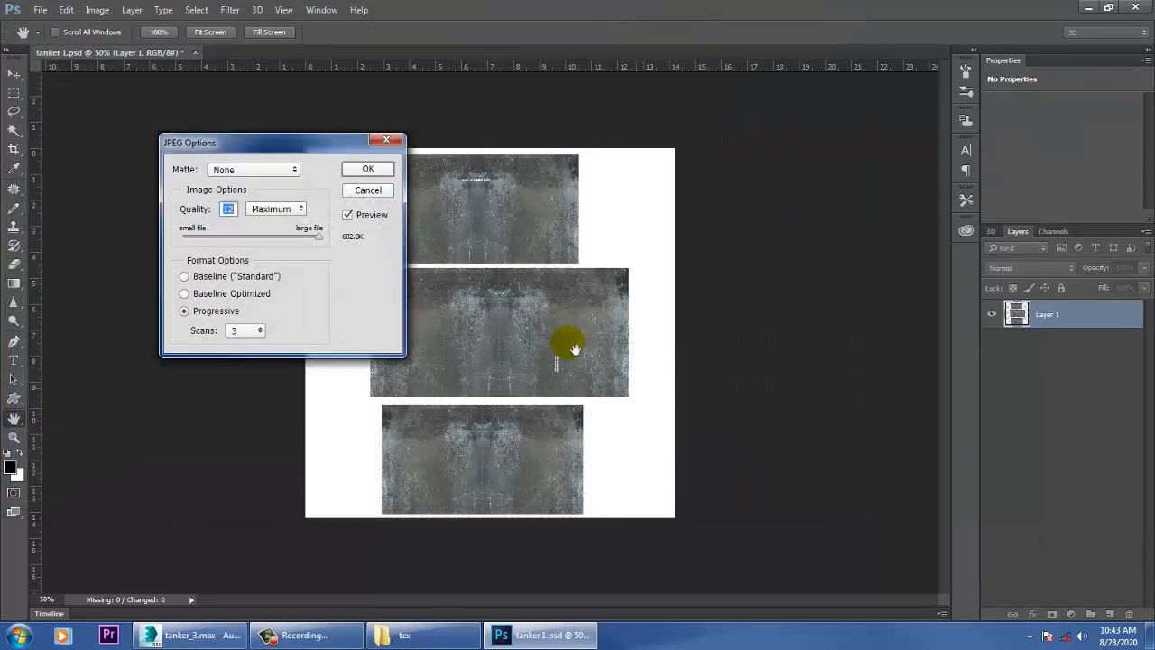
left_click(368, 170)
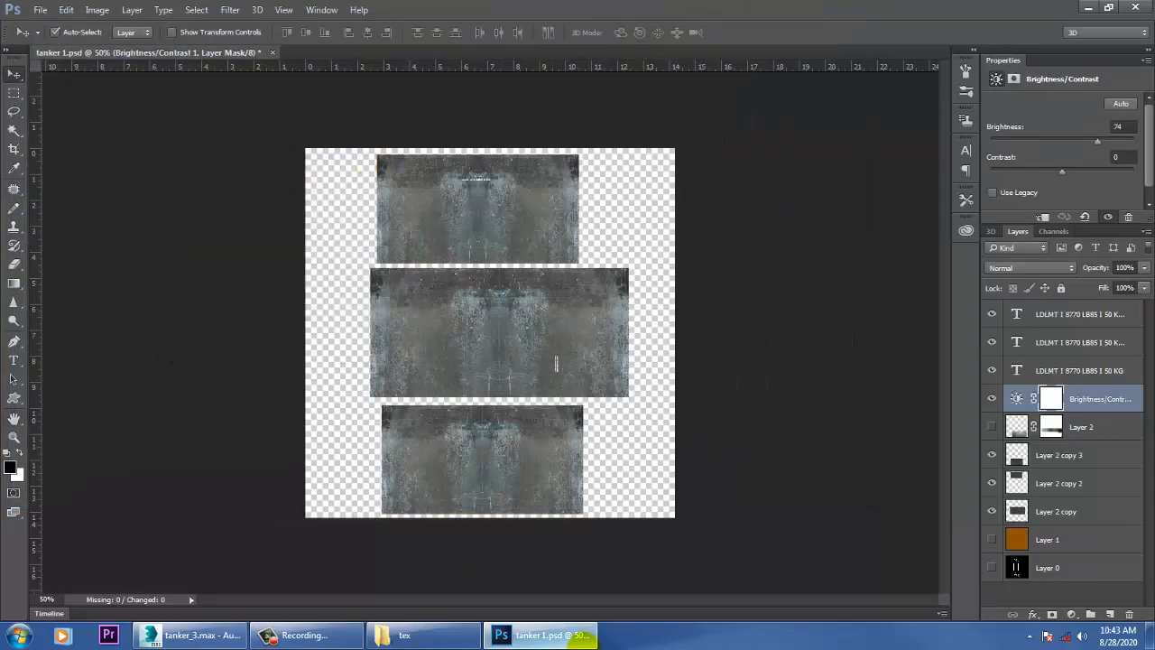
Step: Switch to 3ds Max, select the tank body and create a new VRayMtl beside Material #7 in the material editor
left_click(155, 635)
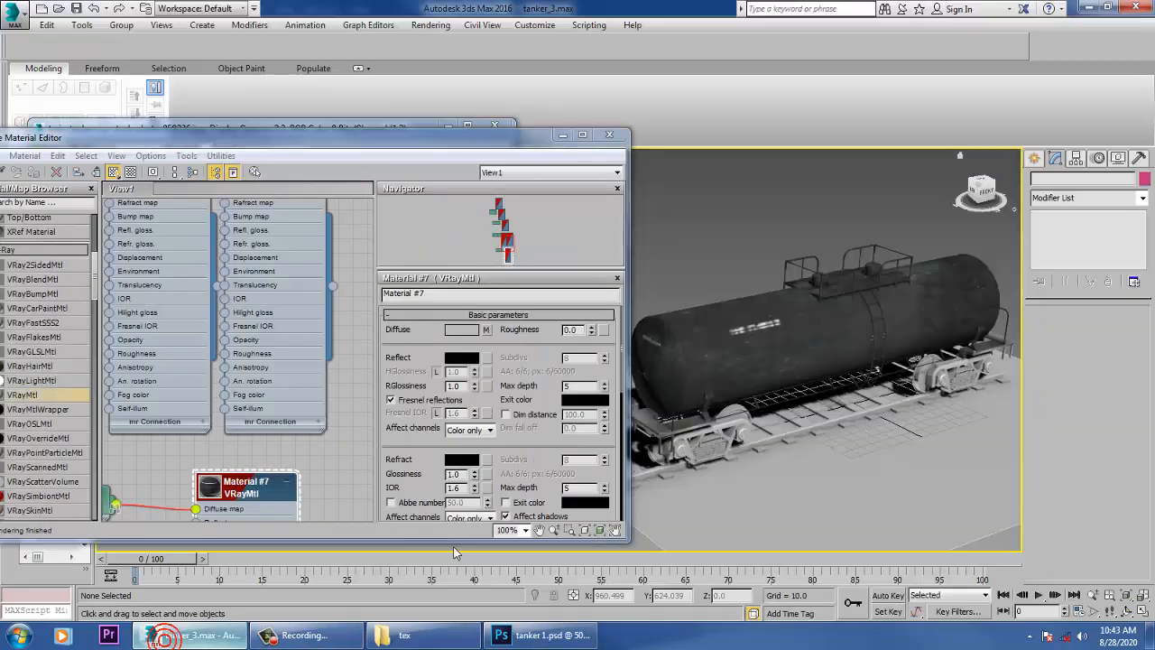
left_click(727, 388)
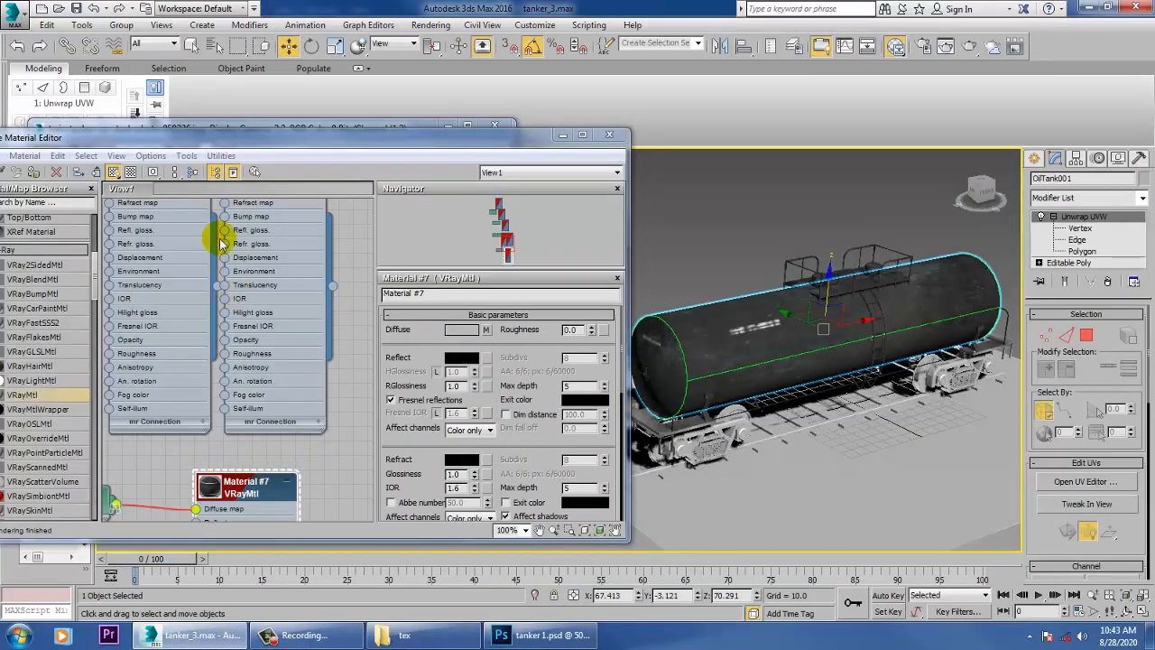
middle_click_drag(348, 485, 287, 241)
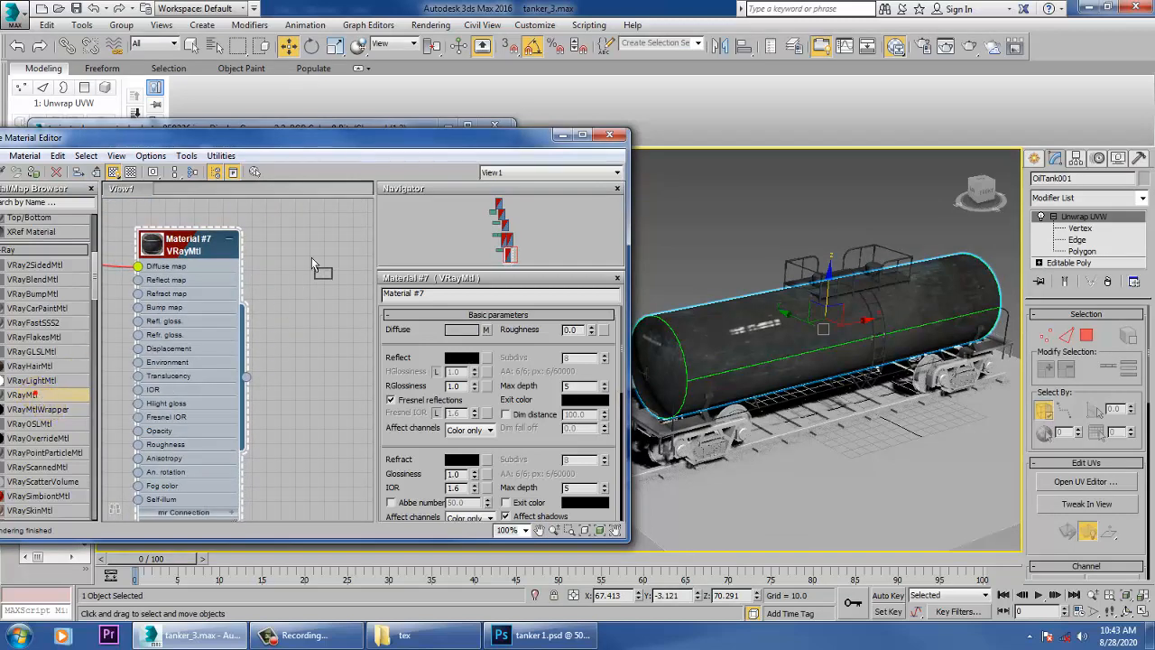
left_click_drag(312, 264, 313, 262)
Step: Load the tanker tex 1 image as a Bitmap in the new material's Diffuse map
left_click(486, 330)
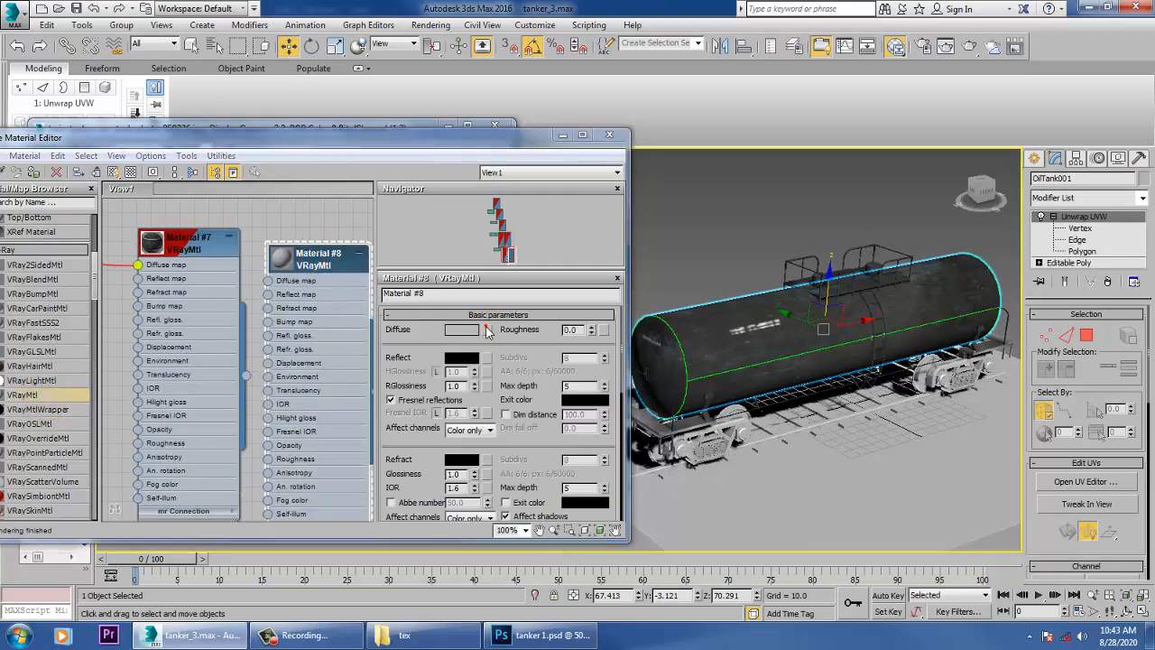
double_click(476, 151)
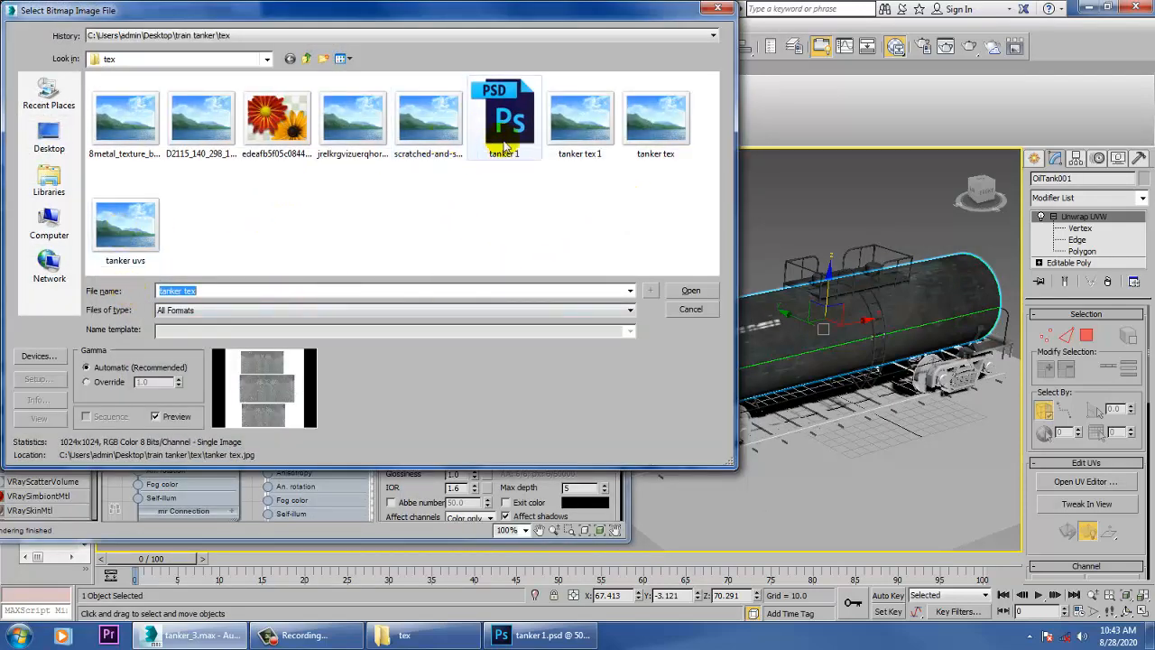
left_click(583, 129)
double_click(582, 129)
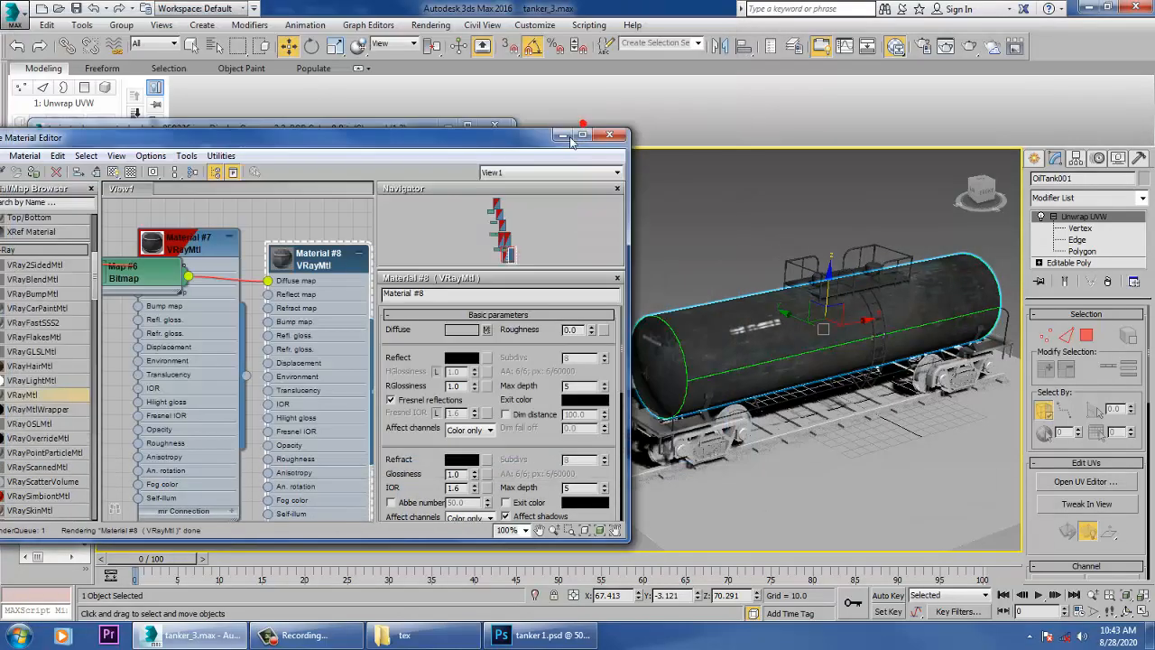
Step: Apply the new material to the tank body with its texture shown in the viewport, and minimise the material editor
left_click(113, 172)
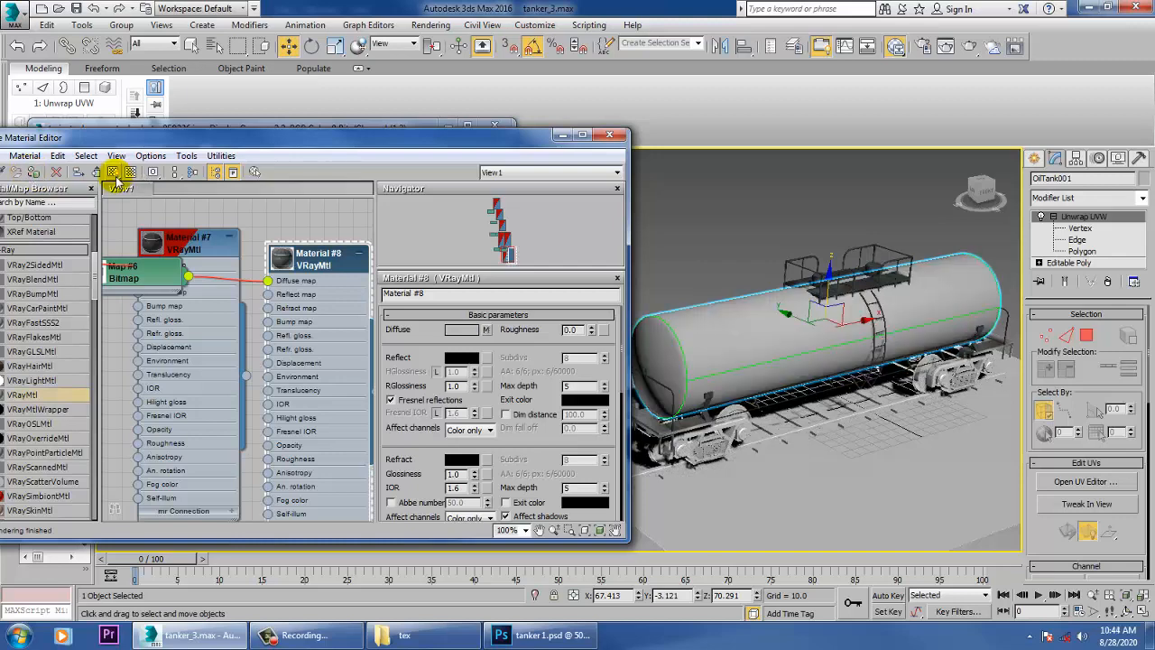
left_click(561, 136)
left_click(682, 208)
Step: Examine the retextured tank body and the parts beneath it from several angles and distances, comparing them with the reference photo
middle_click_drag(805, 389, 777, 357, "alt")
scroll(779, 333, "up", 5)
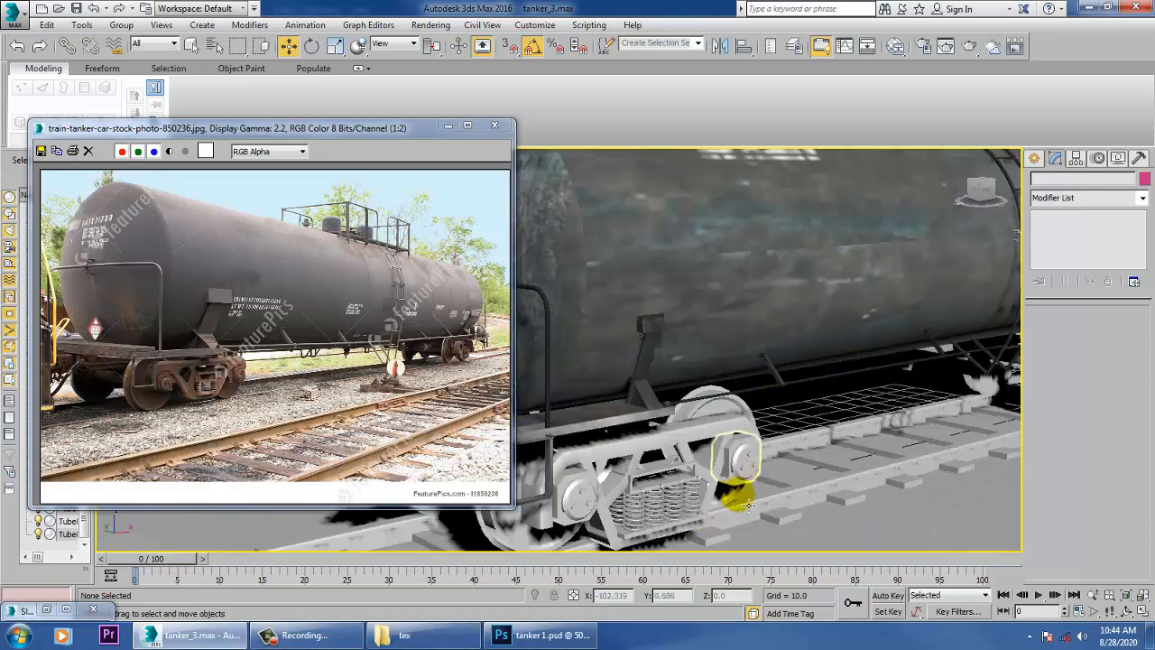
scroll(799, 482, "down", 5)
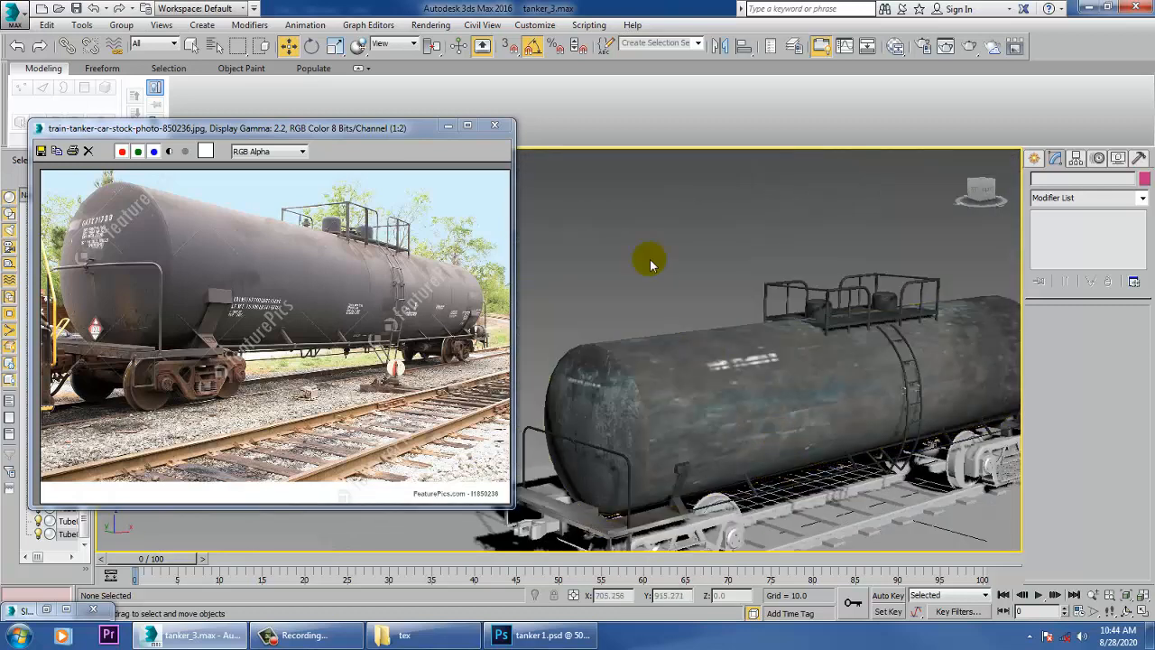
mouse_move(806, 409)
middle_mouse_down("alt")
mouse_move(876, 392)
mouse_move(947, 394)
mouse_move(773, 412)
mouse_move(753, 451)
mouse_move(768, 454)
mouse_move(803, 398)
middle_mouse_up("alt")
scroll(803, 398, "up", 4)
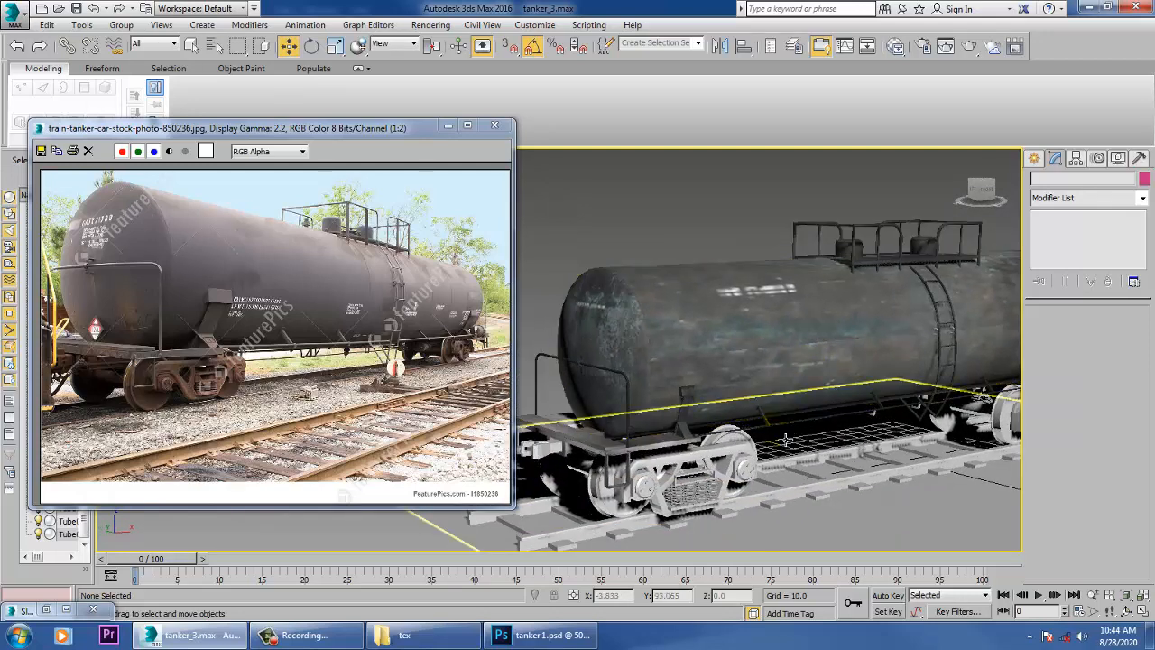
scroll(800, 335, "down", 3)
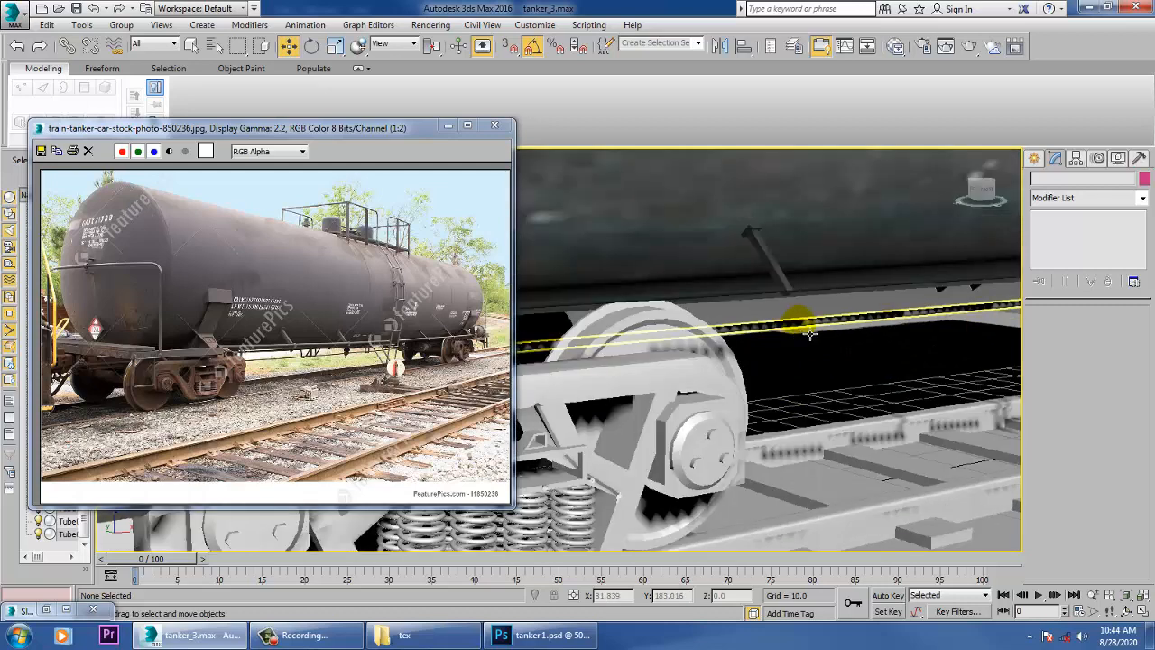
left_click(833, 316)
scroll(832, 316, "down", 6)
middle_click_drag(832, 312, 793, 369, "alt")
scroll(793, 369, "up", 5)
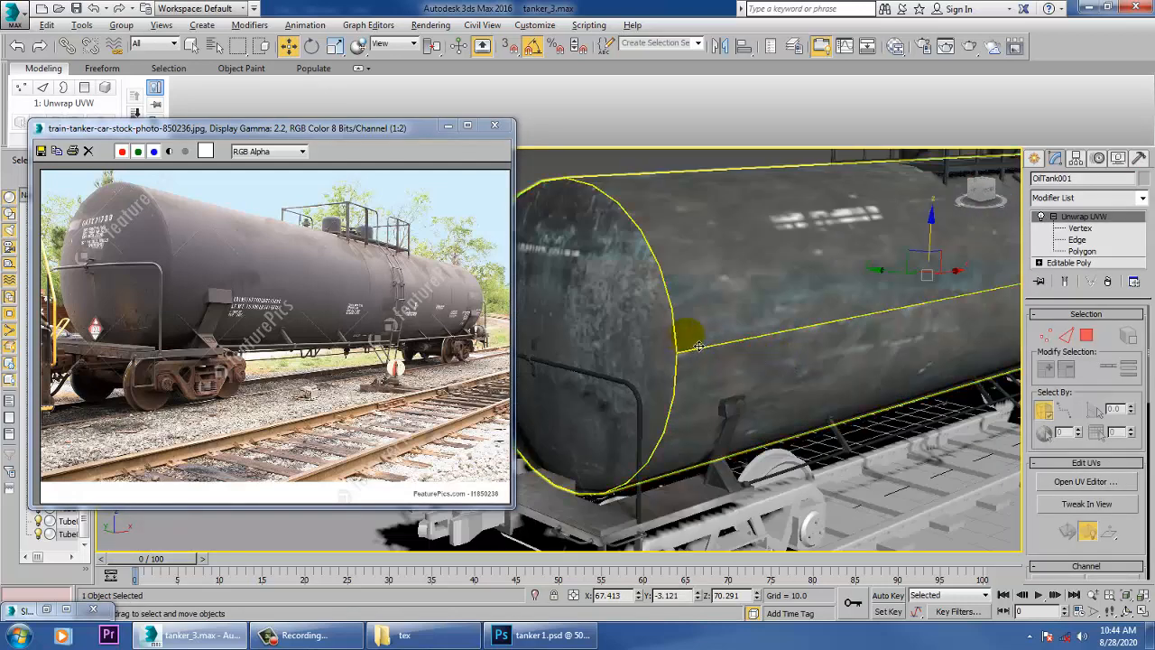
left_click(708, 397)
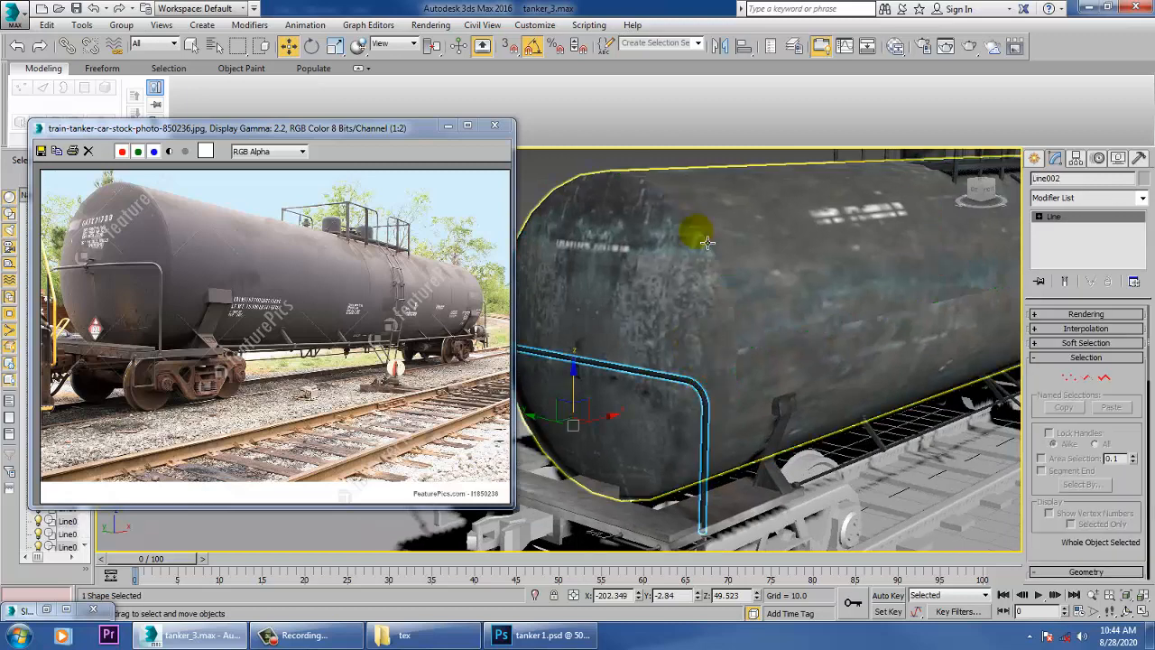
left_click(546, 184)
scroll(545, 184, "down", 5)
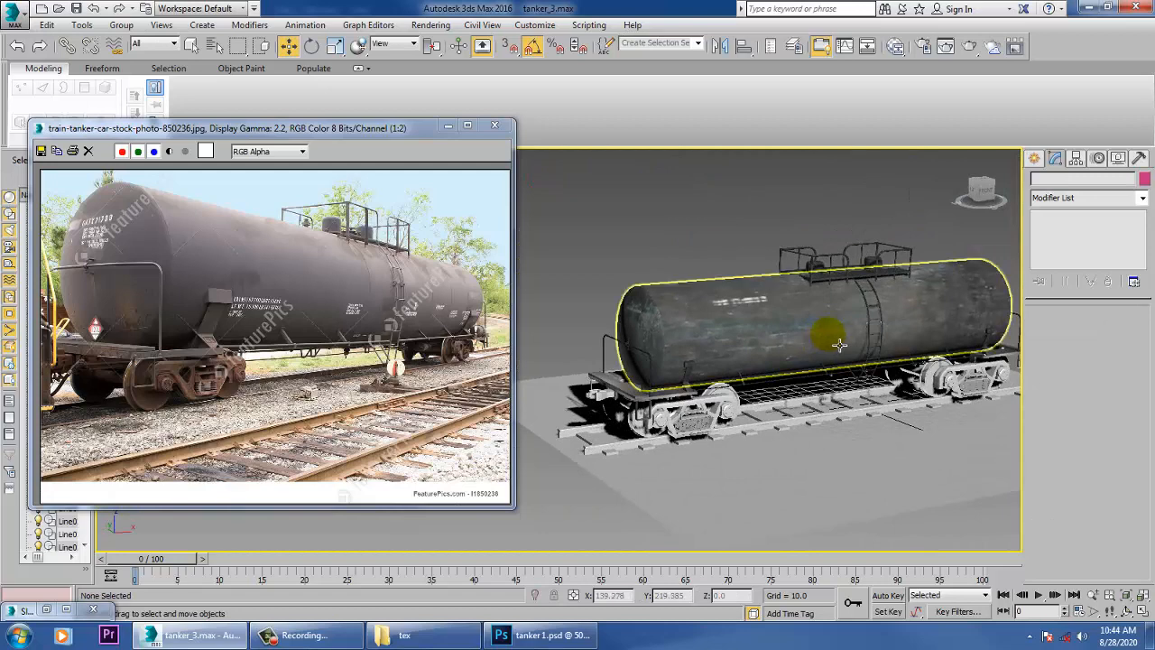
scroll(838, 358, "up", 3)
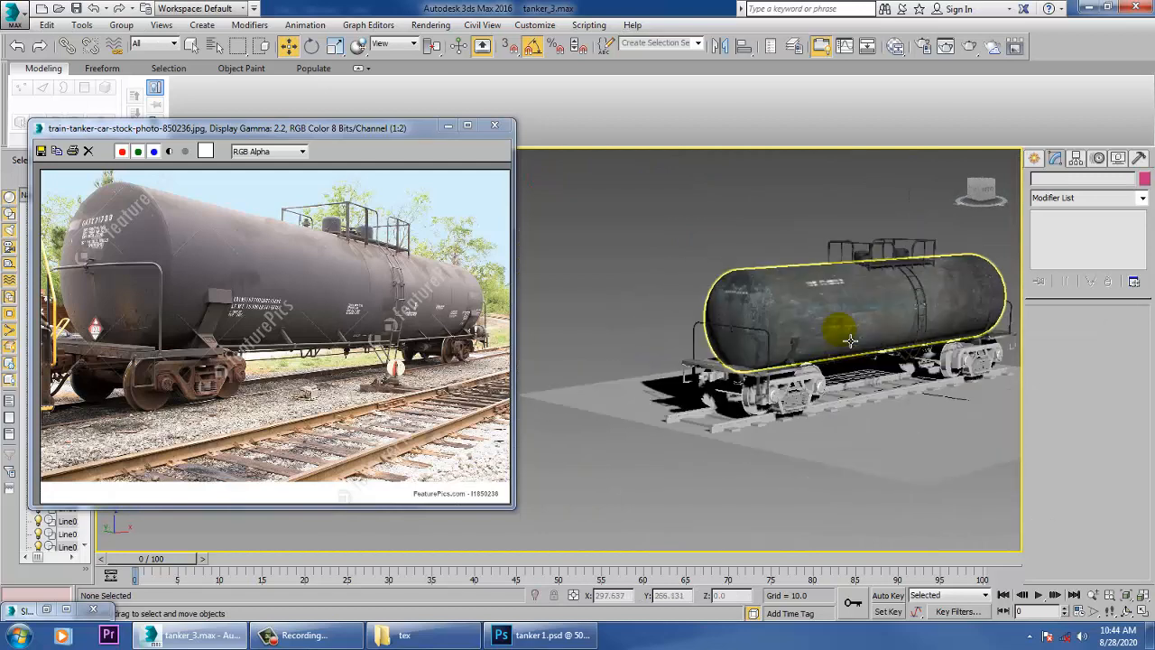
scroll(852, 339, "up", 3)
scroll(852, 340, "down", 3)
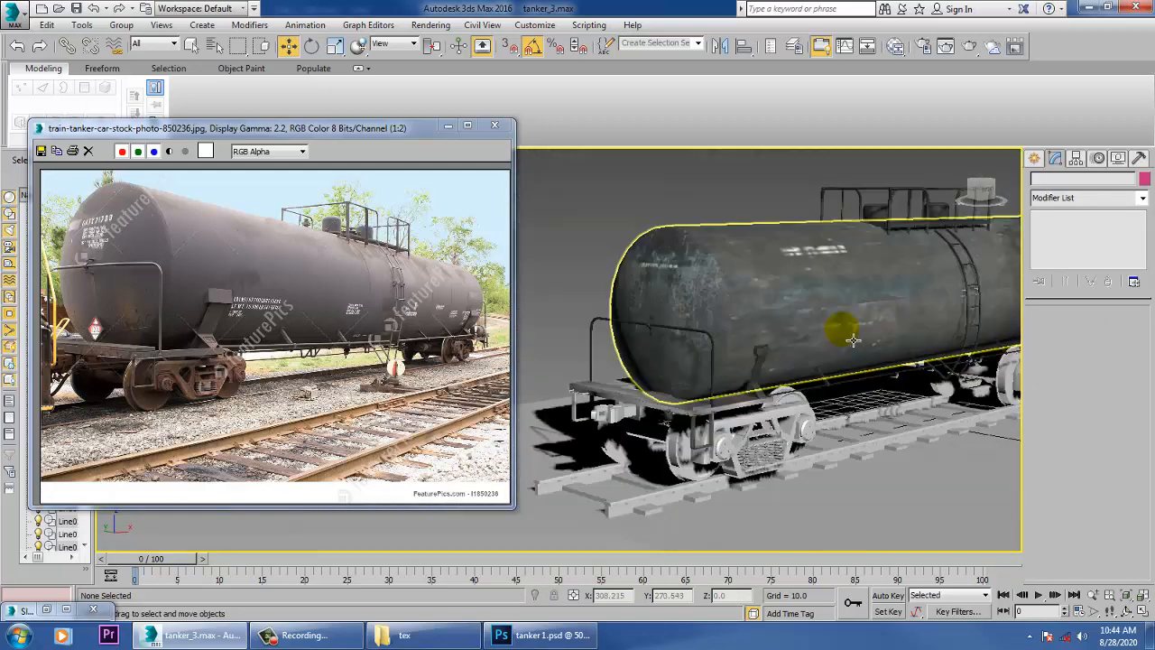
scroll(852, 343, "up", 1)
middle_click_drag(854, 384, 861, 383, "alt")
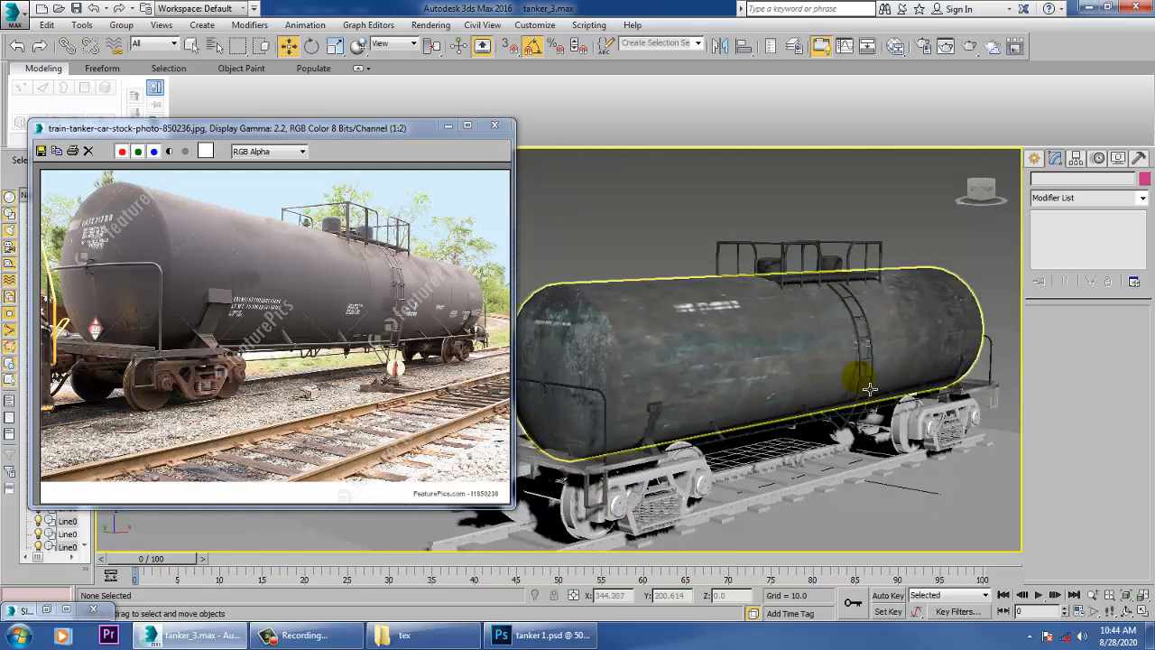
middle_click_drag(664, 486, 788, 452)
scroll(778, 443, "up", 6)
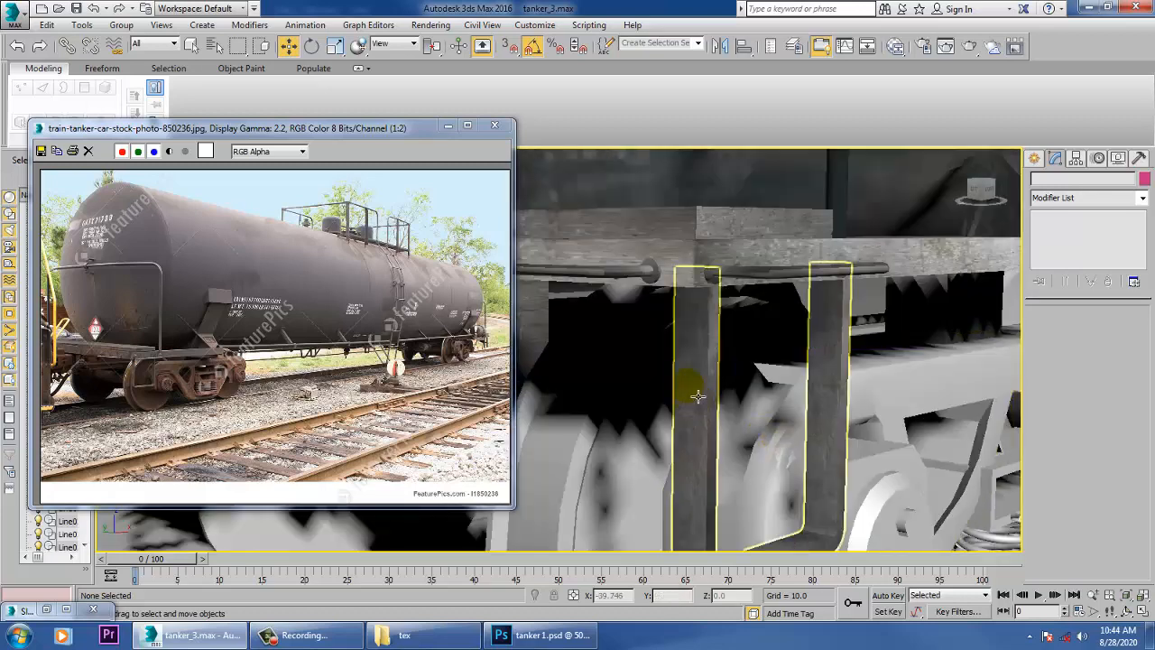
Step: Inspect the tanker from both ends and select the untextured U-shaped step bracket beneath the end platform
scroll(774, 443, "down", 8)
middle_click_drag(713, 397, 771, 404, "alt")
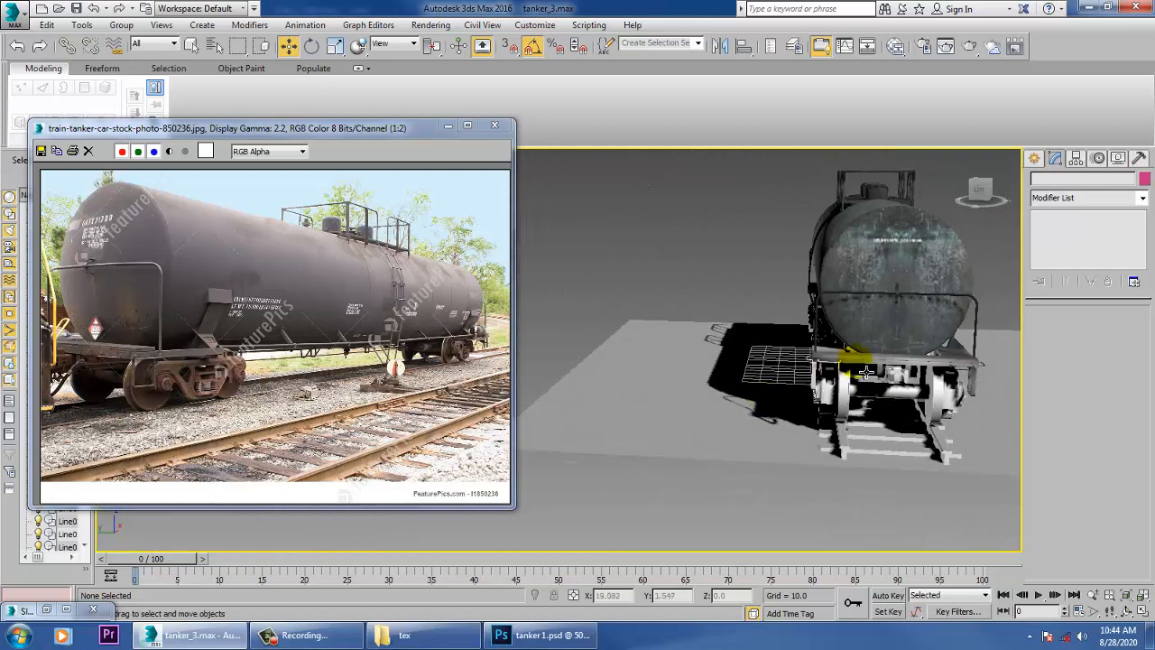
middle_click_drag(941, 366, 1011, 361, "alt")
scroll(893, 368, "up", 4)
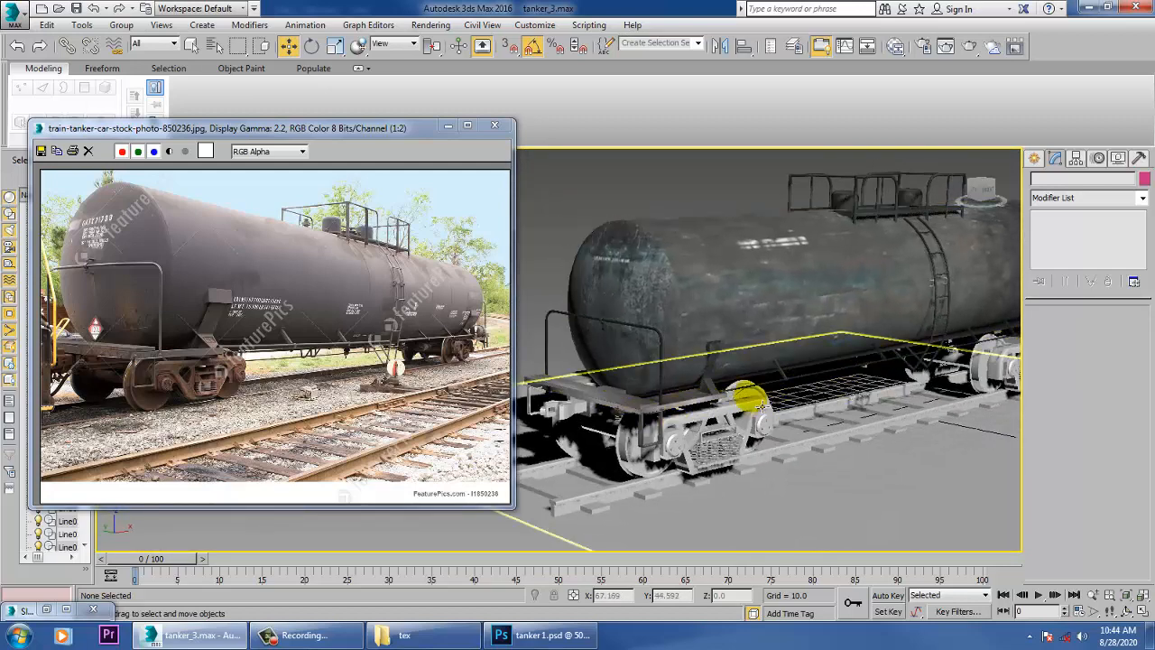
left_click(870, 316)
key("z")
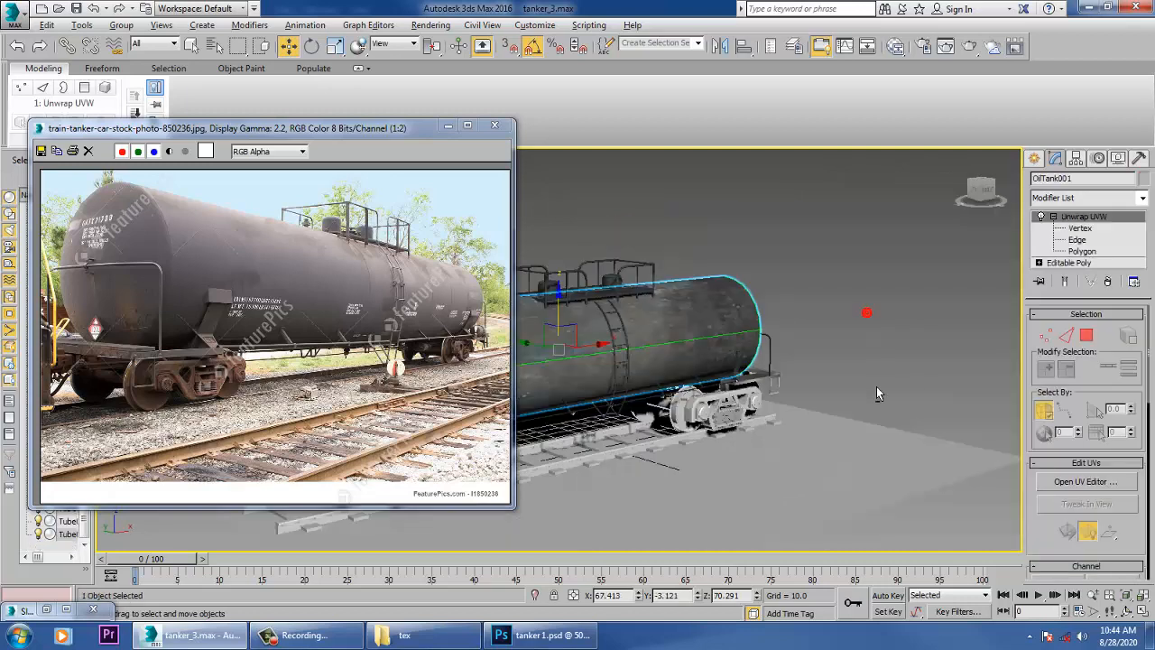
middle_click_drag(876, 389, 754, 397, "alt")
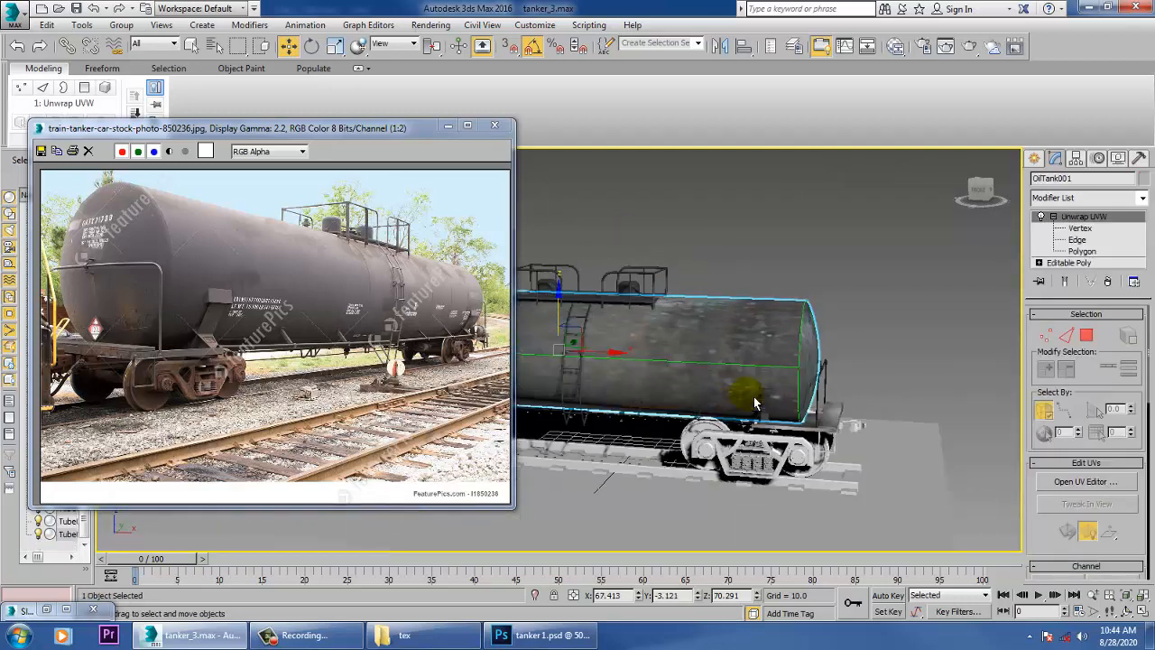
left_click(840, 461)
key("z")
middle_click_drag(838, 446, 786, 442, "alt")
scroll(815, 435, "down", 5)
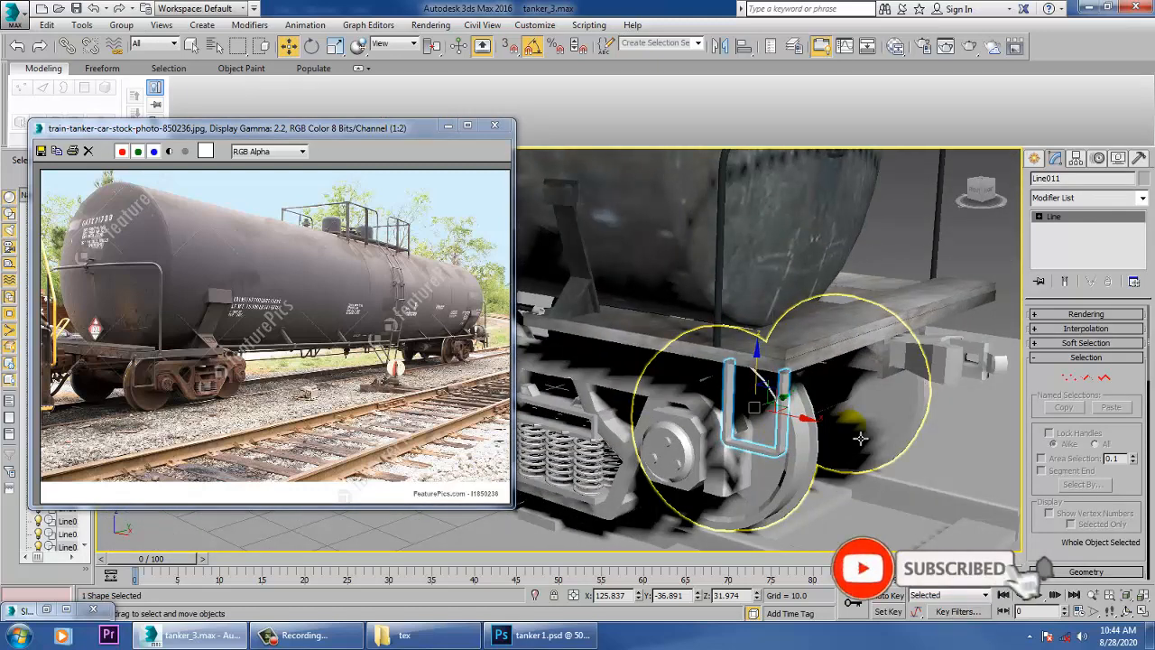
key("n")
key("n")
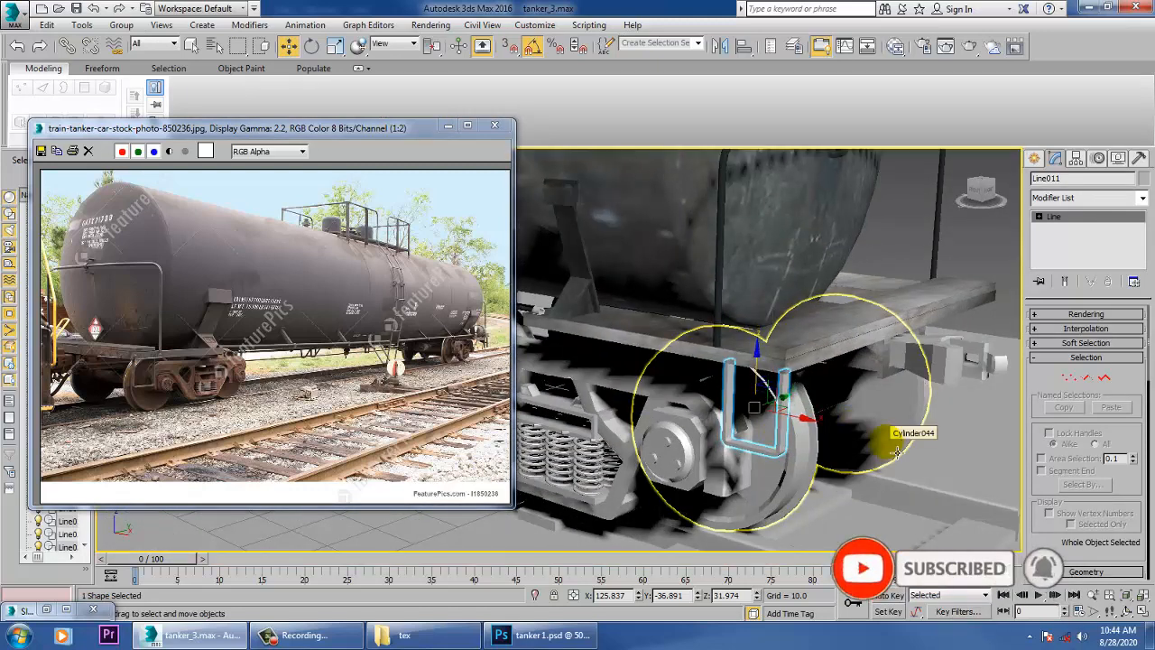
Step: Open the material editor and rearrange the overlapping nodes, moving the Map #6 bitmap lower and Material #7 clear of Material #8
key("m")
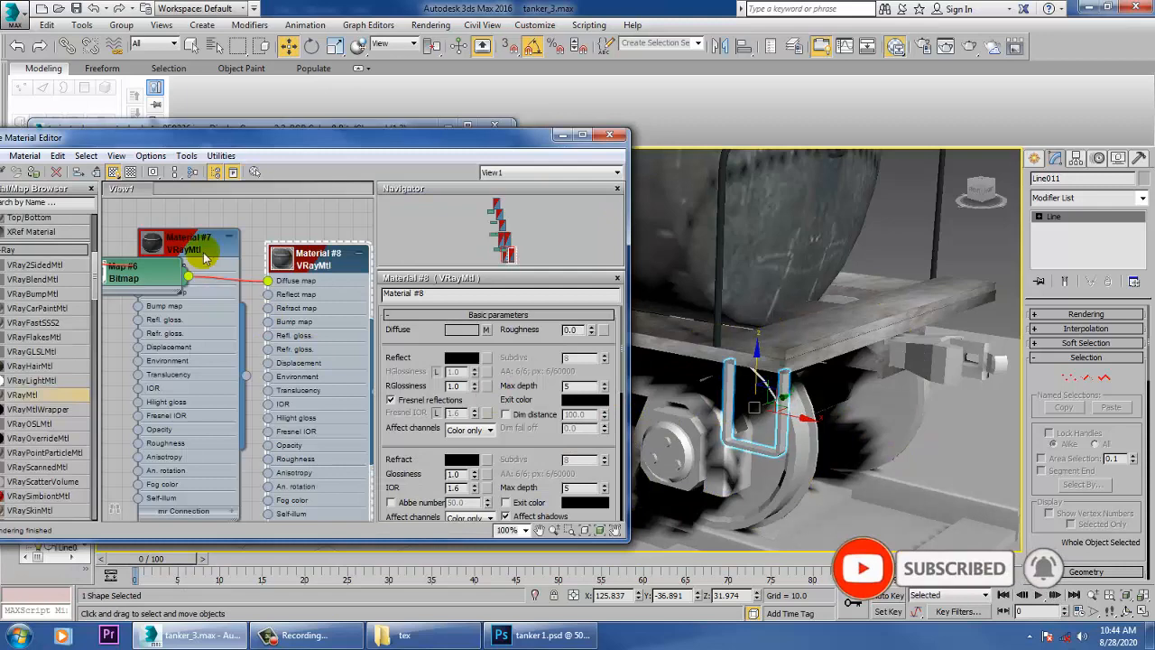
middle_click_drag(309, 285, 313, 394)
scroll(312, 394, "down", 1)
scroll(269, 391, "down", 2)
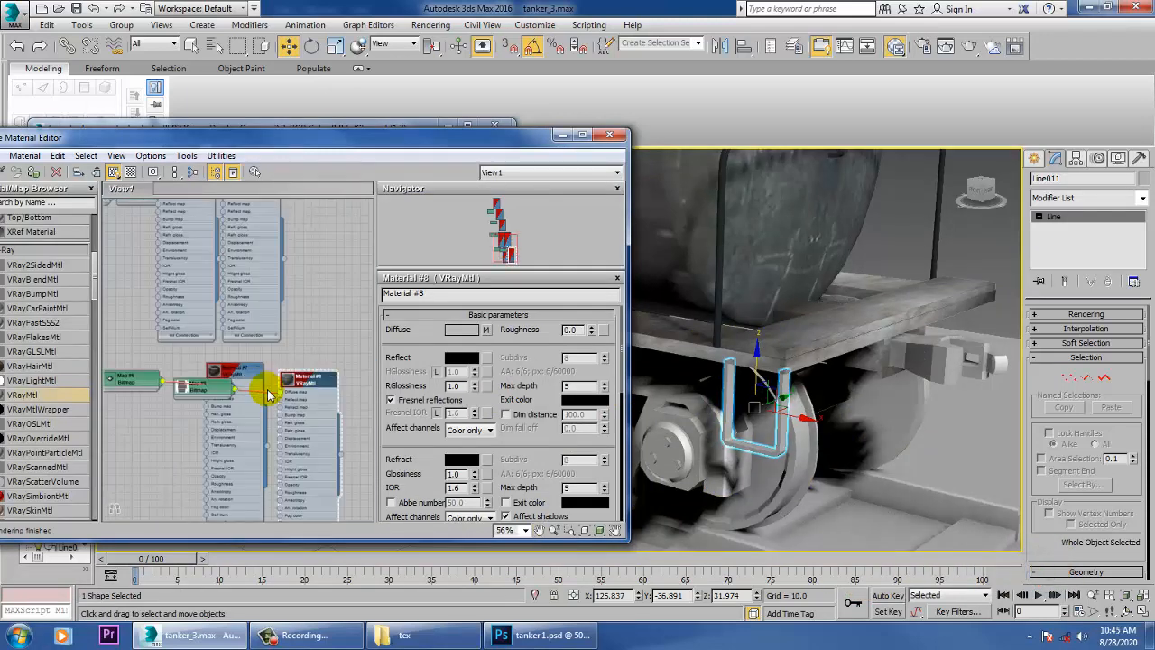
left_click_drag(222, 389, 223, 469)
left_click(131, 428)
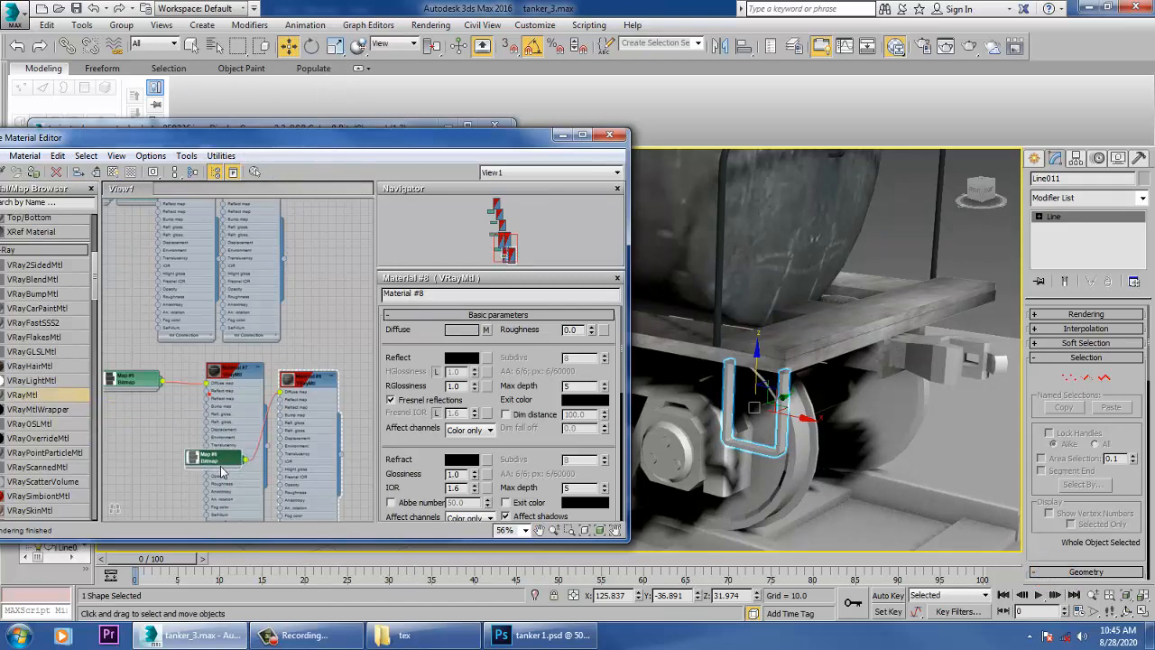
left_click(231, 377)
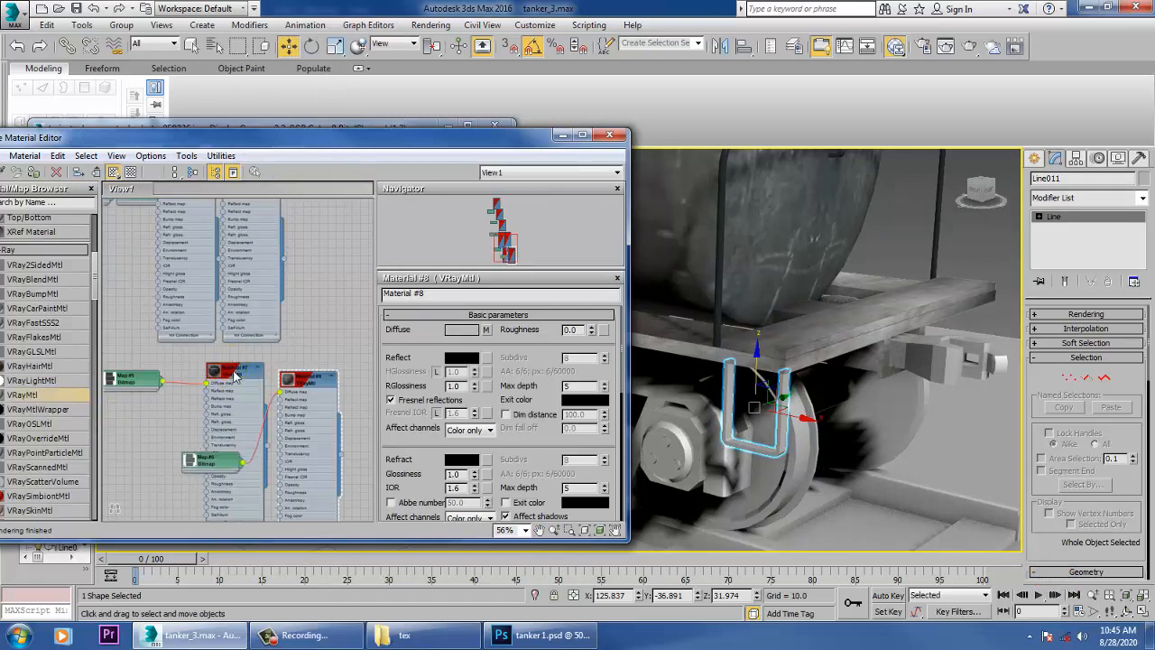
double_click(233, 374)
left_click_drag(234, 376, 211, 380)
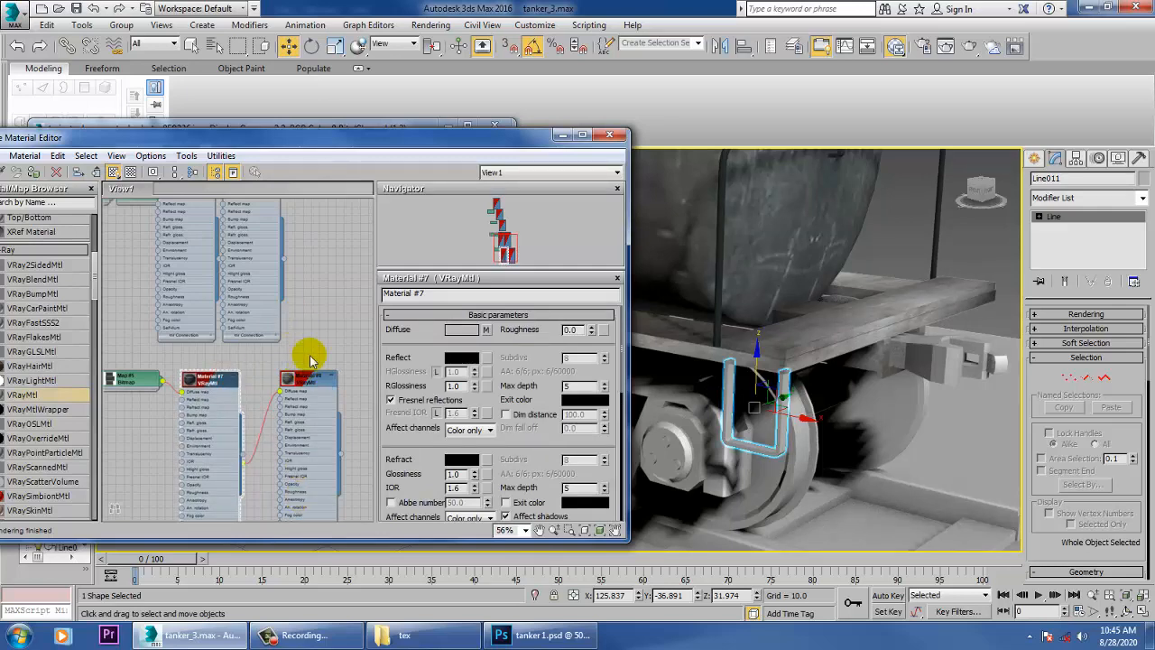
Step: Assign Material #6 to the selected U-shaped step bracket
middle_click_drag(311, 360, 321, 488)
left_click(264, 315)
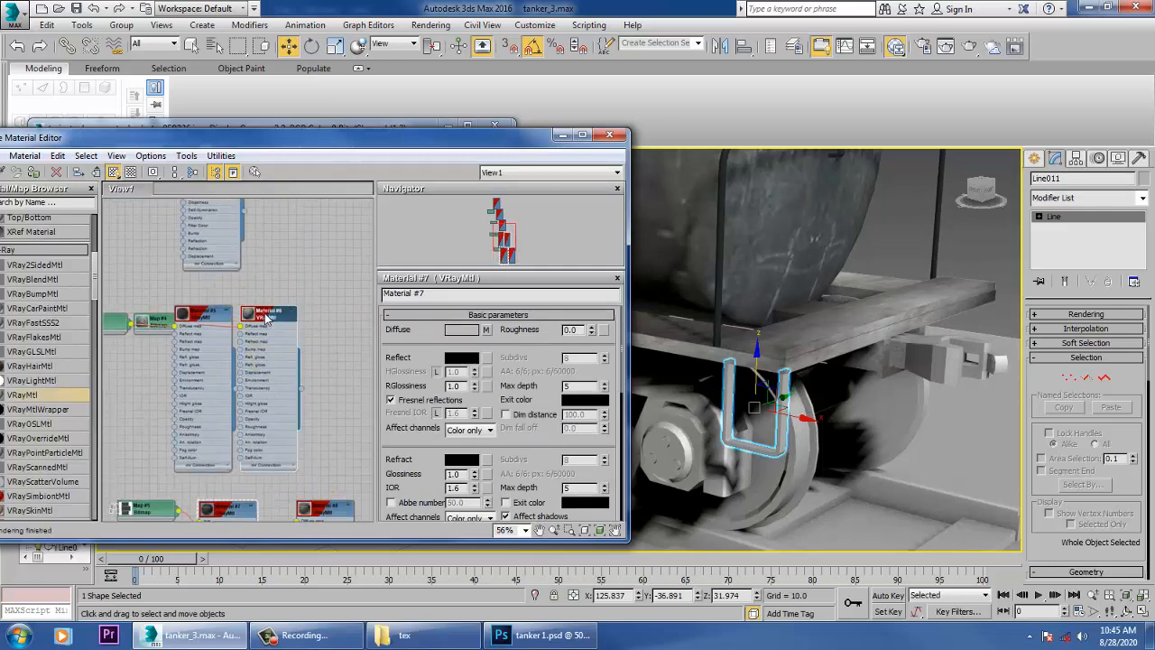
left_click(32, 172)
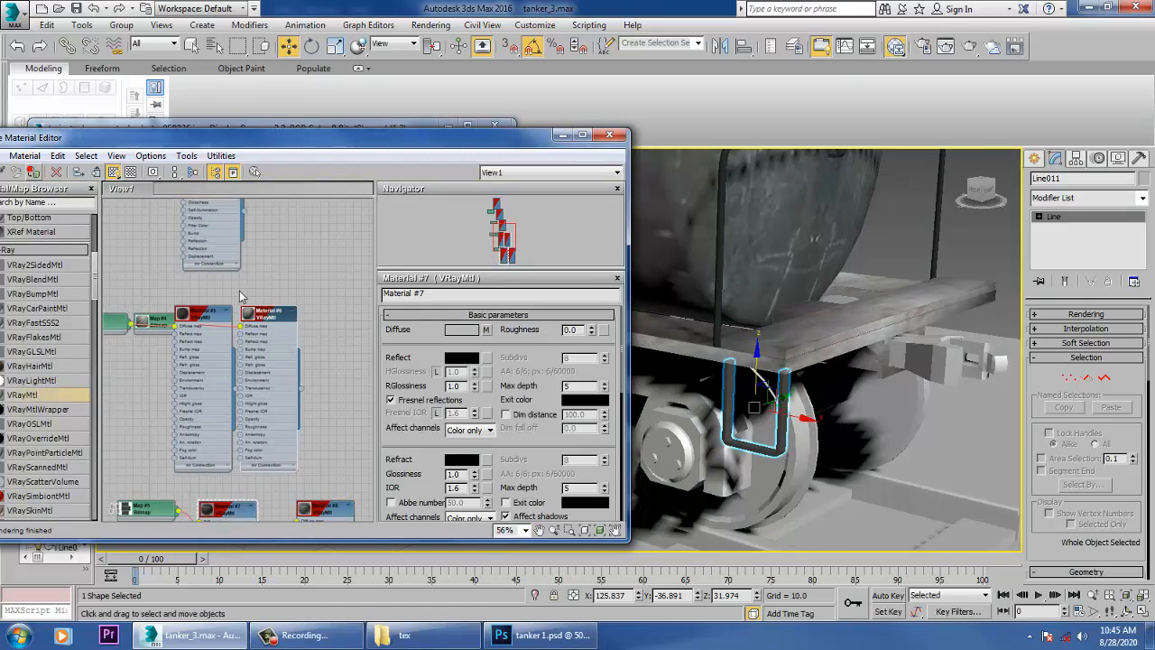
Step: Add a UVW Map modifier with Box mapping to the step bracket and set its height to about 6.537
left_click(1137, 201)
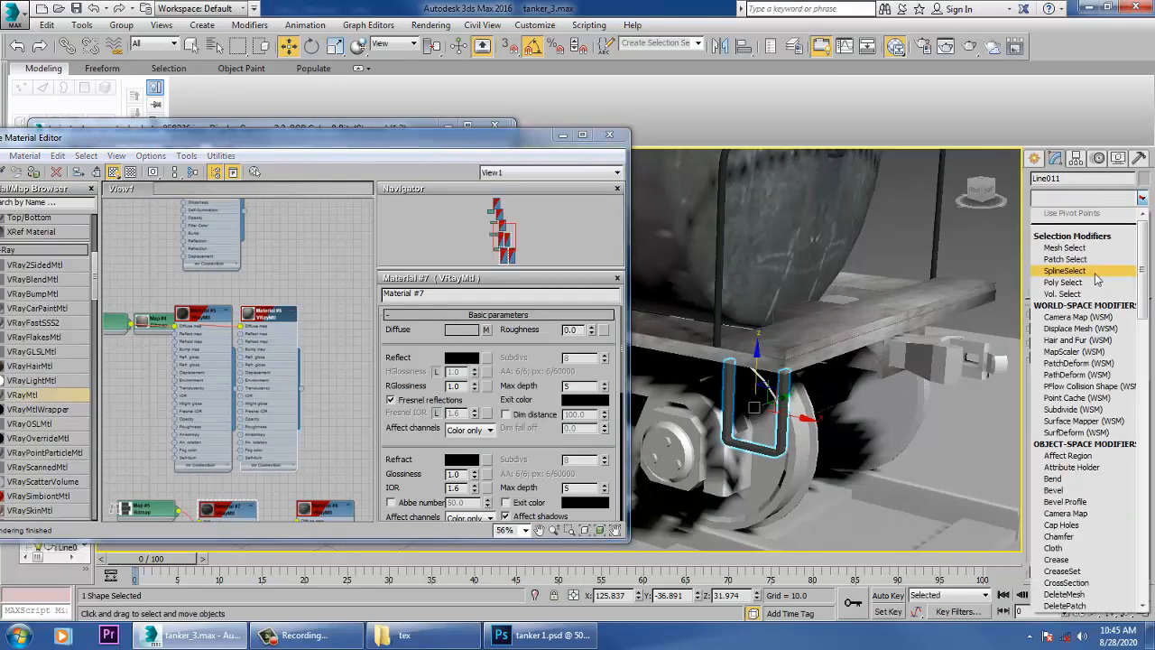
key("u")
left_click(1070, 478)
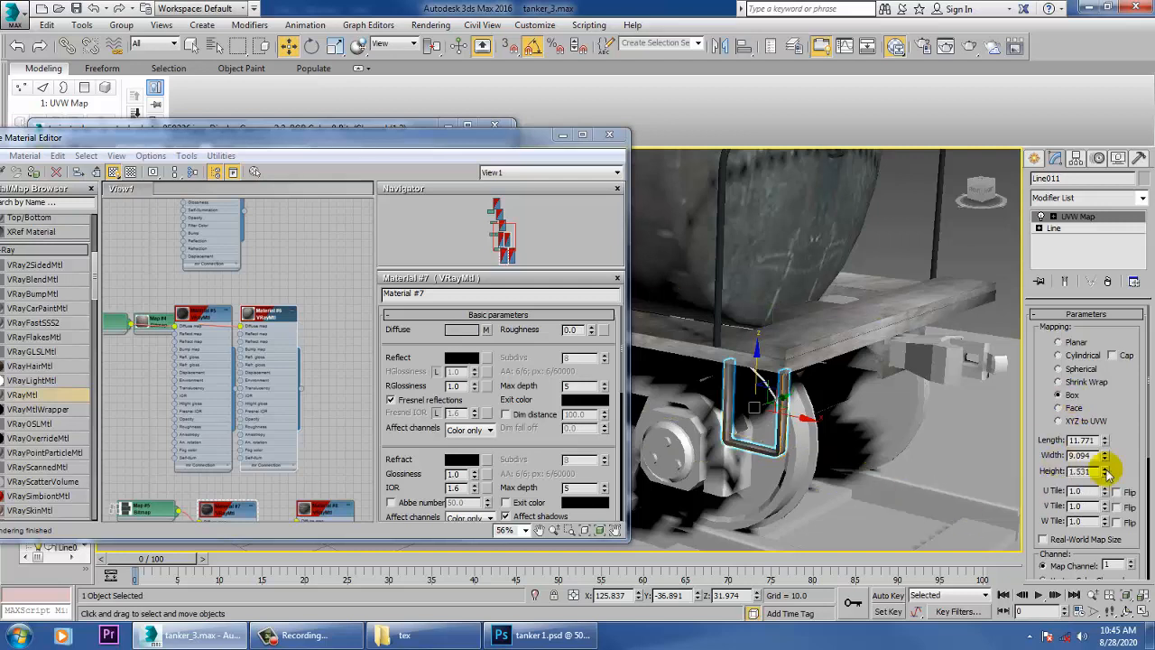
left_click_drag(1106, 473, 1117, 358)
left_click_drag(1134, 245, 1135, 242)
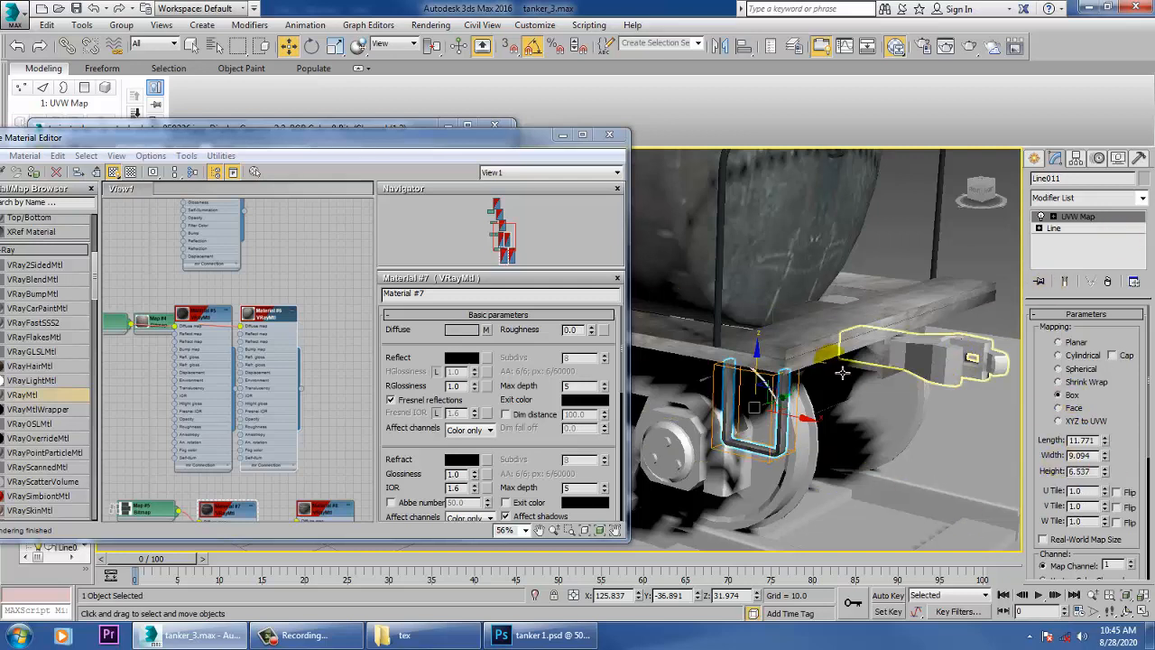
Step: Select the small tube on the platform beside the tank support and try to assign a material to it
middle_click_drag(954, 390, 1003, 392)
middle_click_drag(840, 393, 921, 393, "alt")
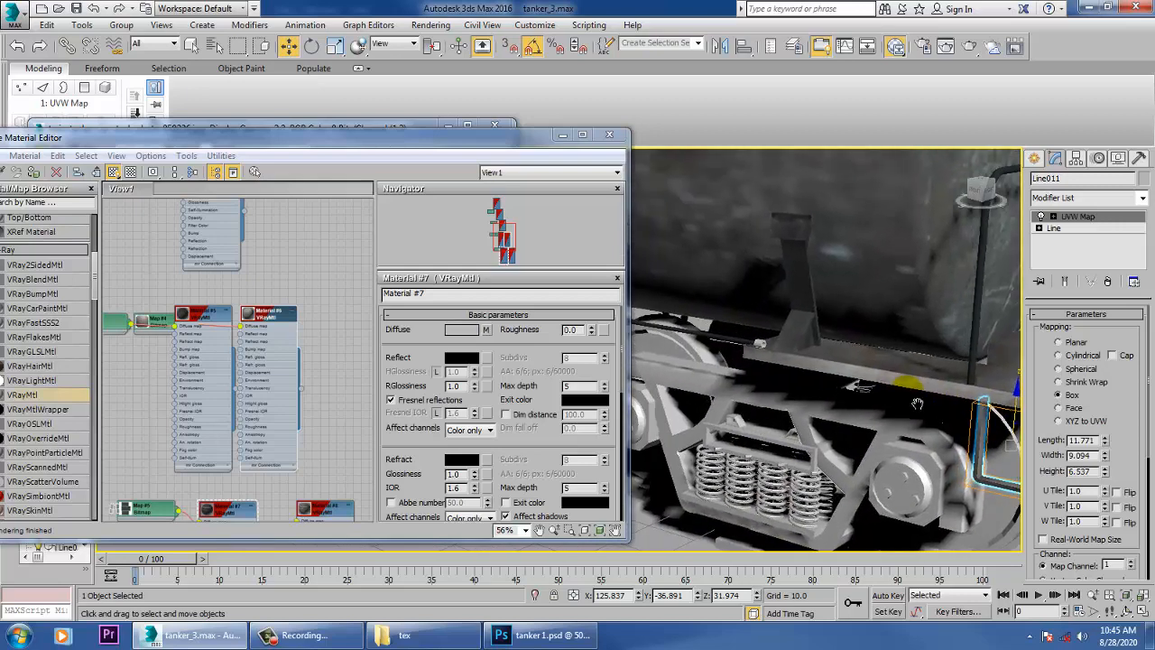
left_click(763, 348)
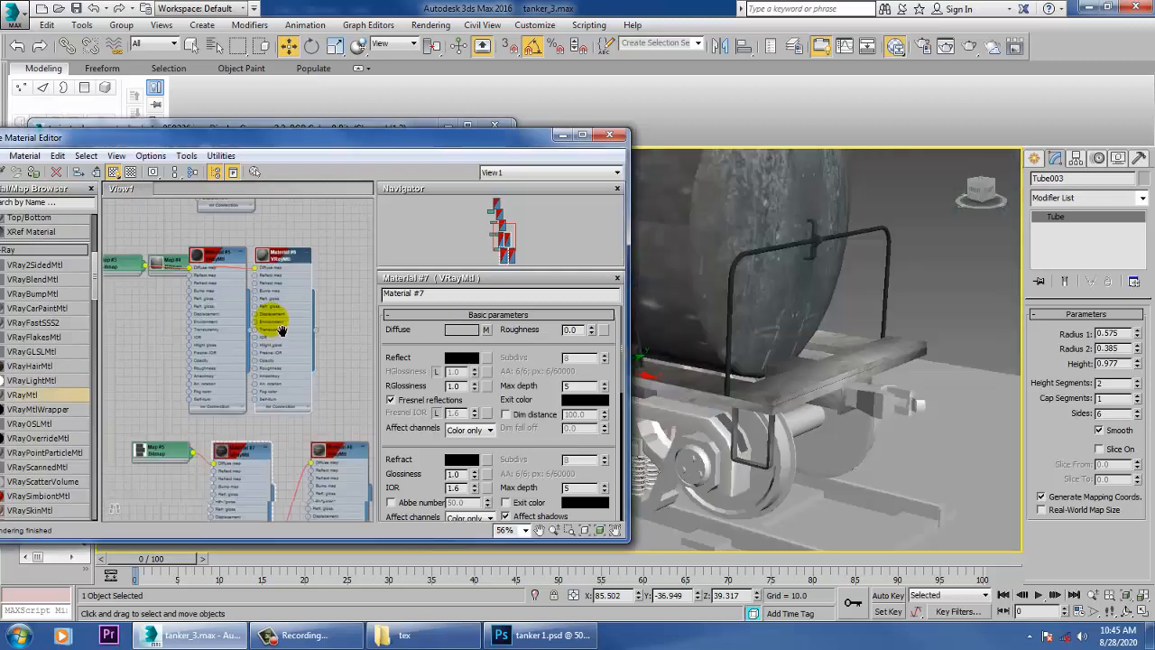
middle_click_drag(257, 442, 264, 421)
left_click(33, 174)
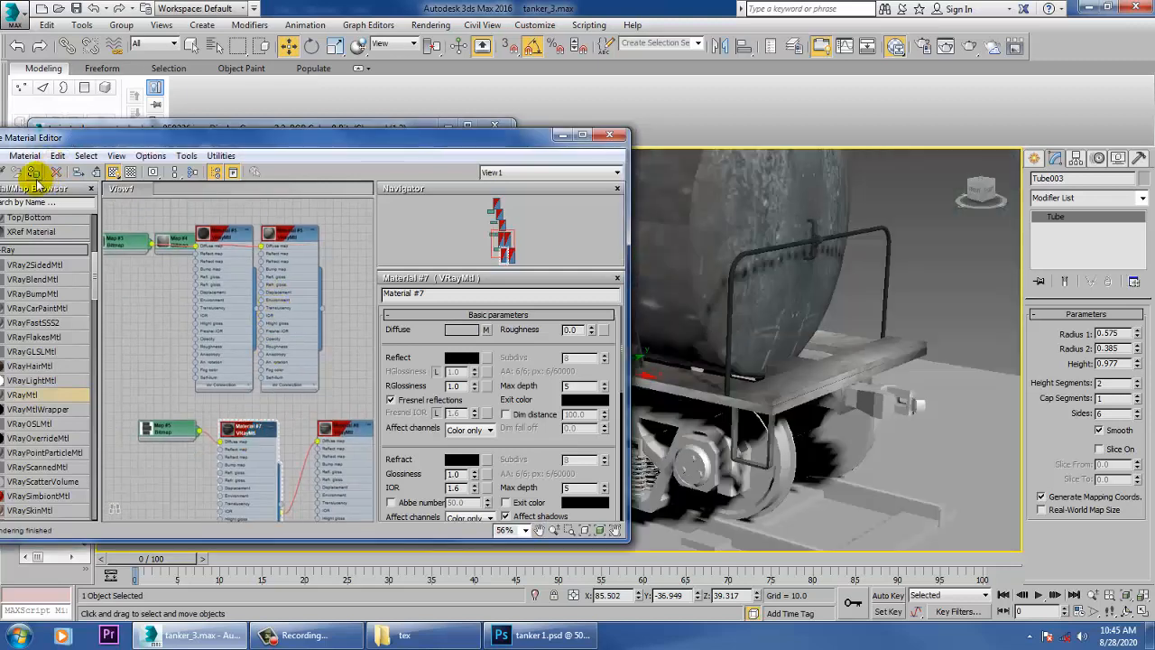
Step: Zoom in on the small tube beside the tank support and assign Material #5 to it
middle_click(812, 335)
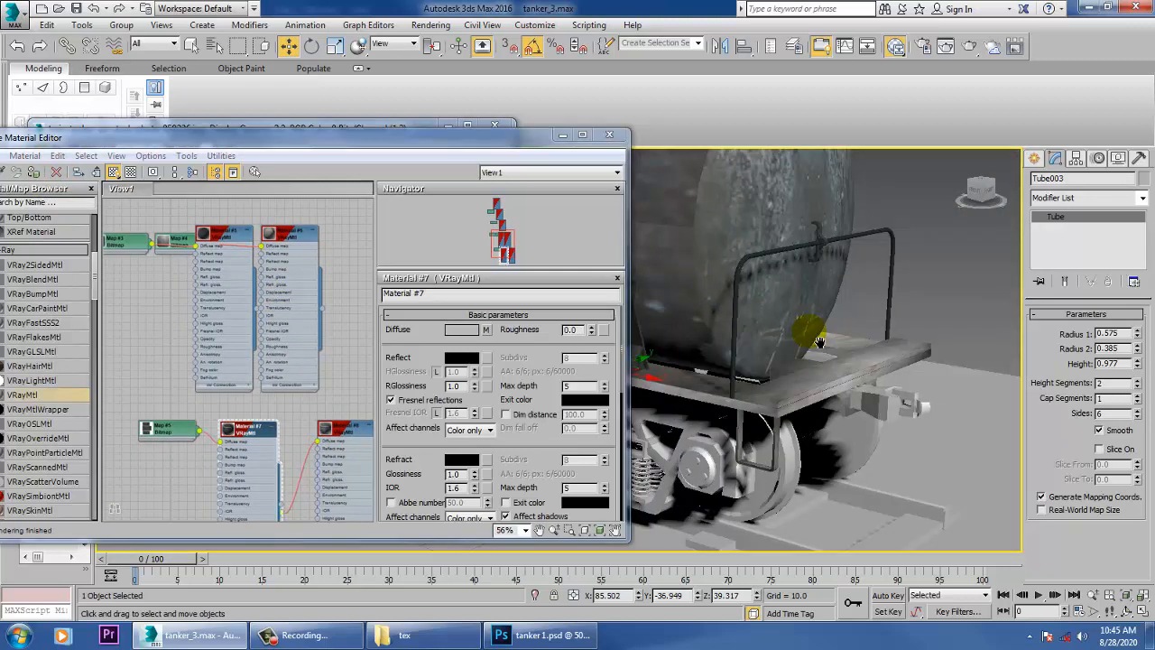
middle_click_drag(787, 345, 968, 408)
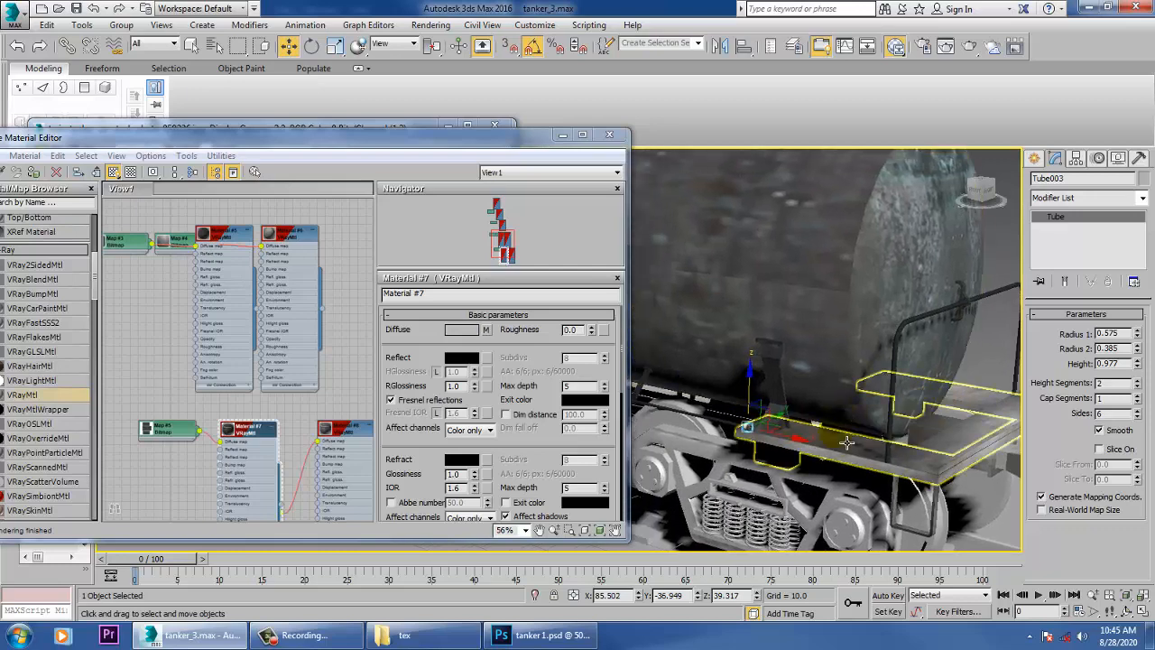
left_click(982, 340)
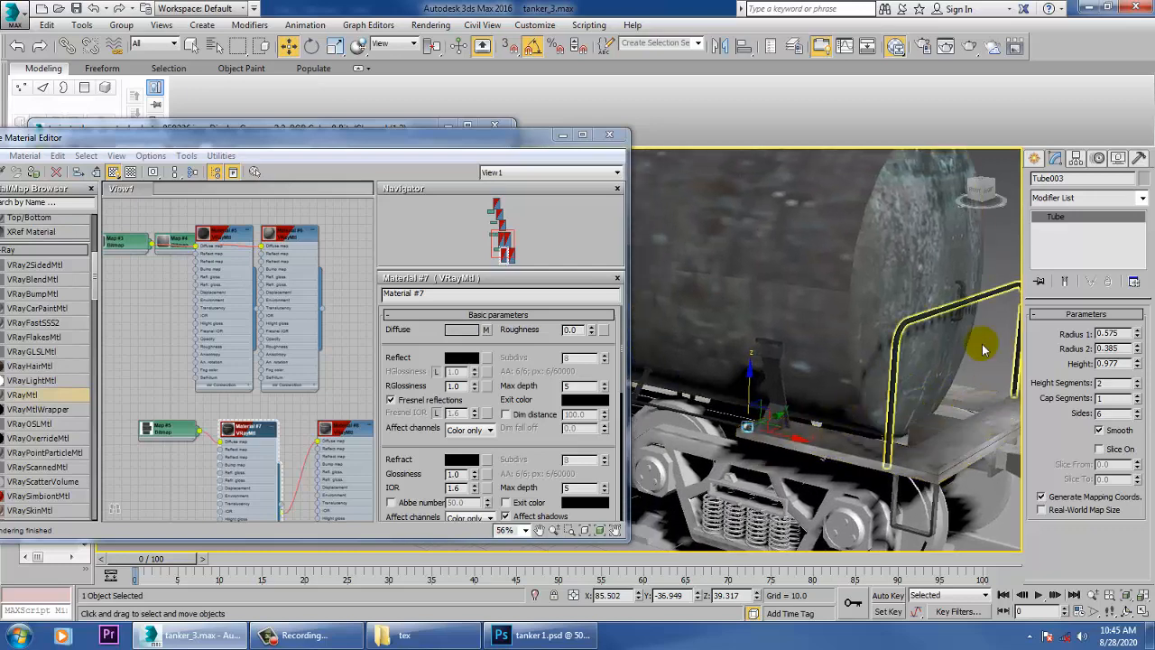
left_click(752, 434)
key("z")
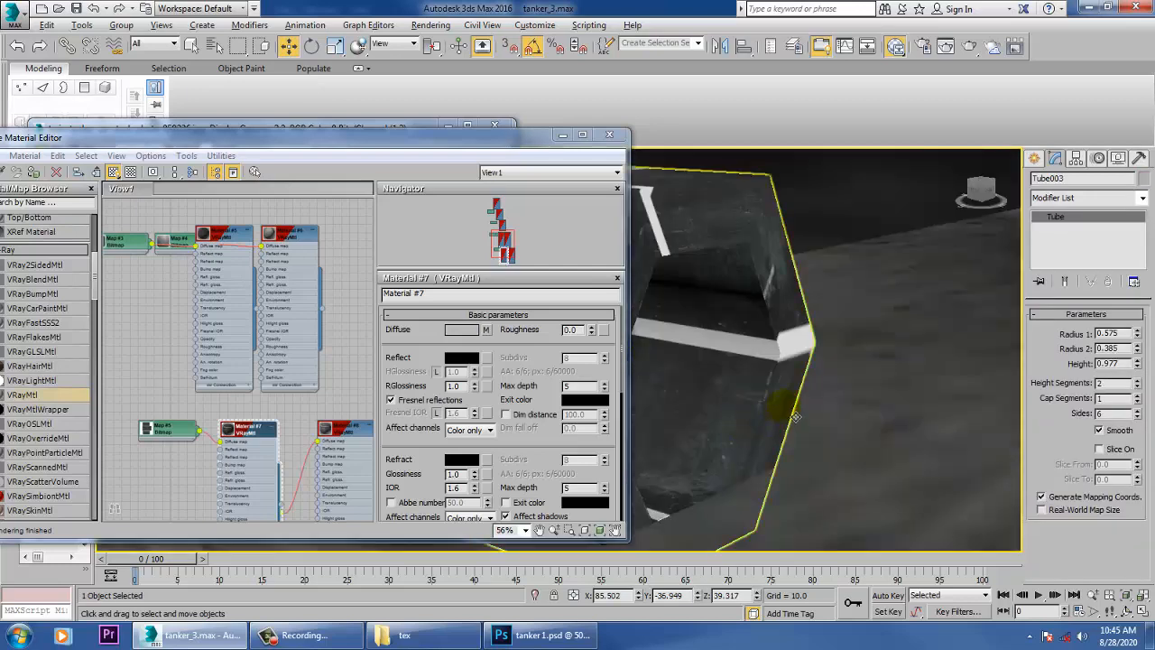
scroll(831, 431, "down", 5)
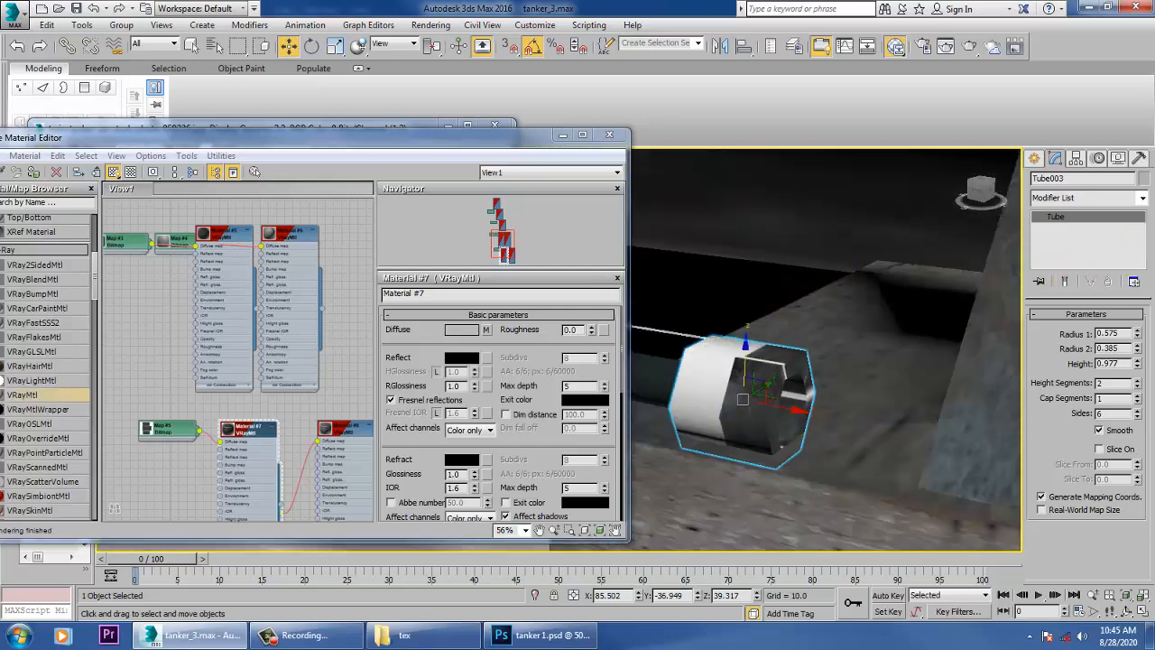
left_click(1143, 199)
key("u")
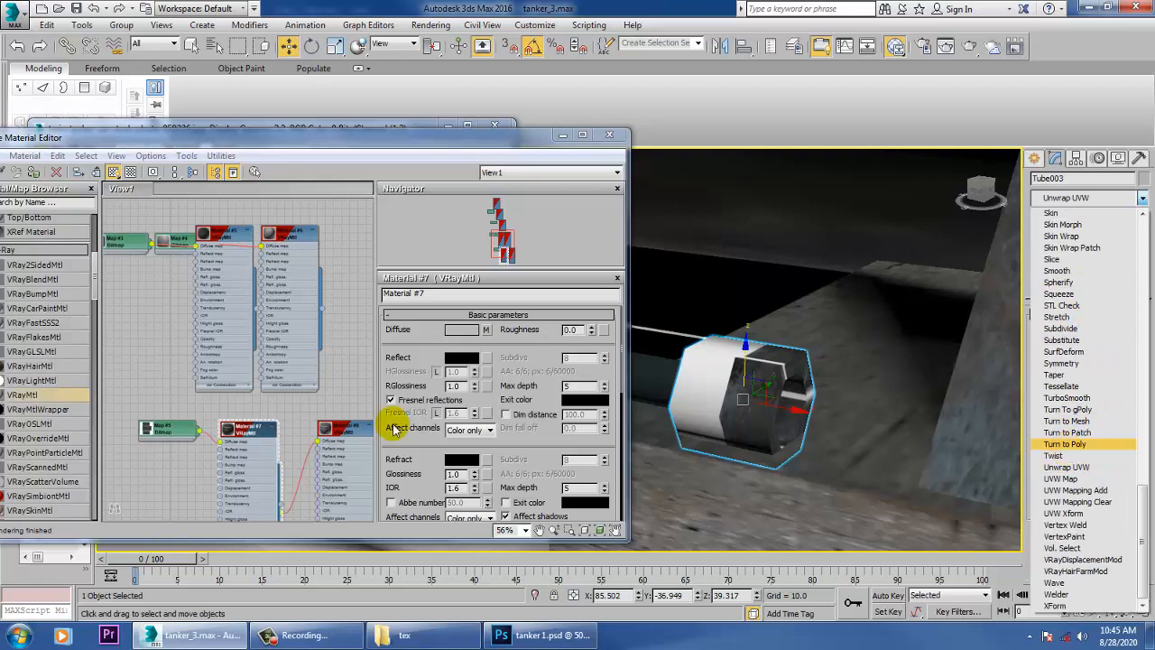
left_click(255, 429)
left_click(214, 241)
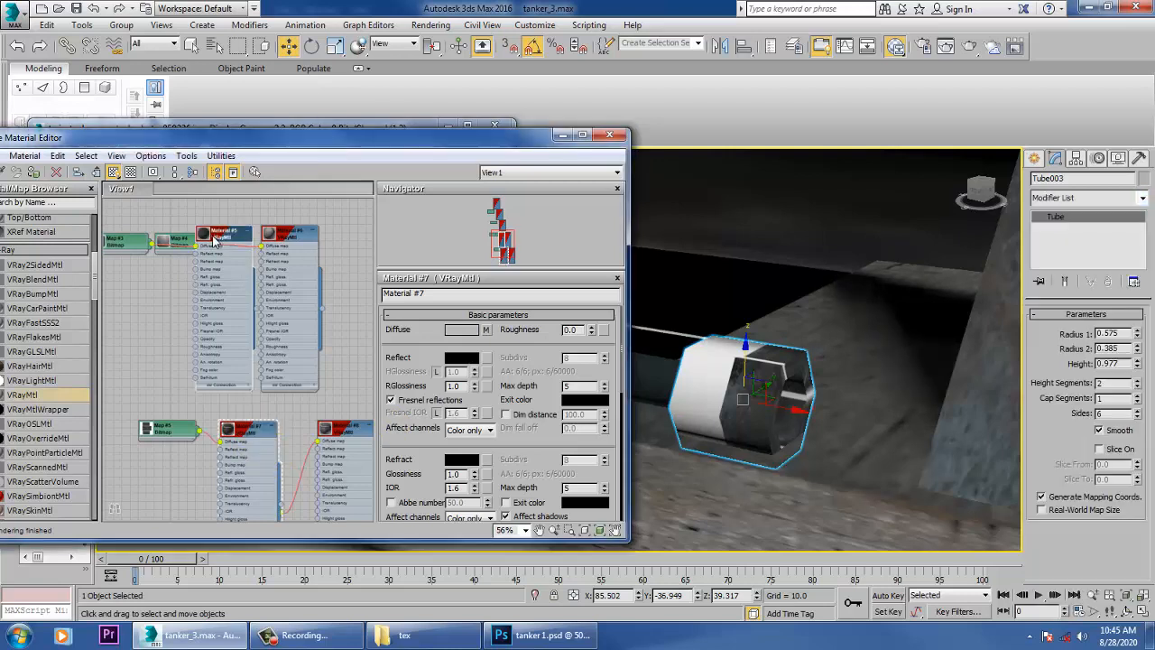
left_click(34, 172)
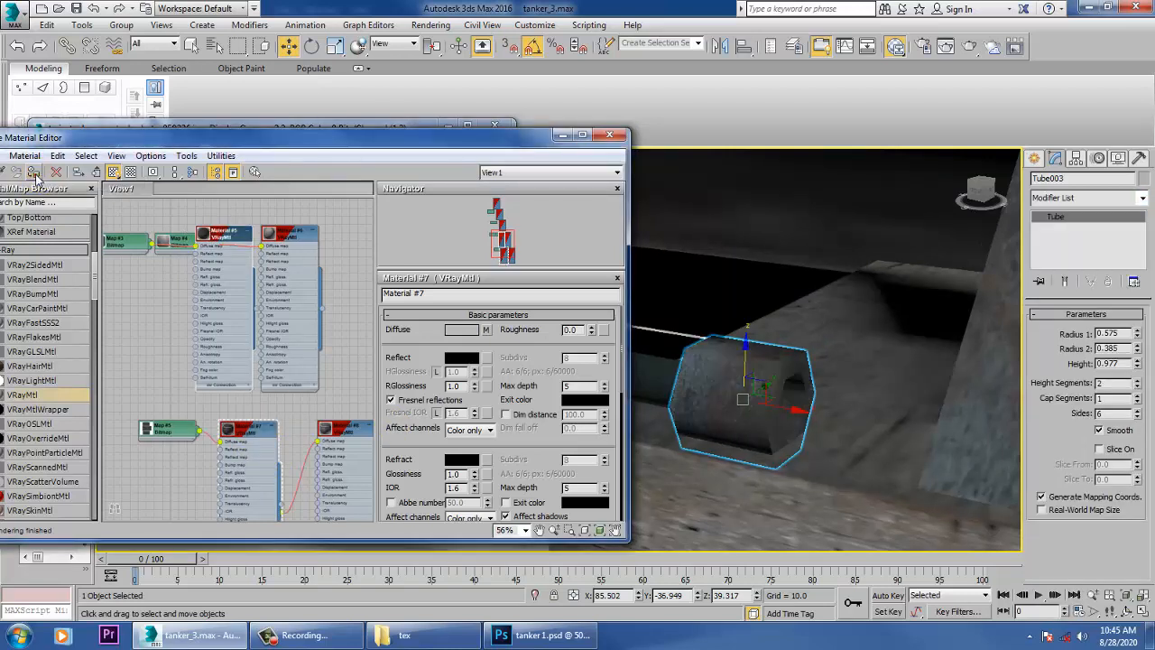
Step: Mirror the three grab handles on the platform's coupler end and side edge across the X axis as a copy
scroll(763, 399, "down", 10)
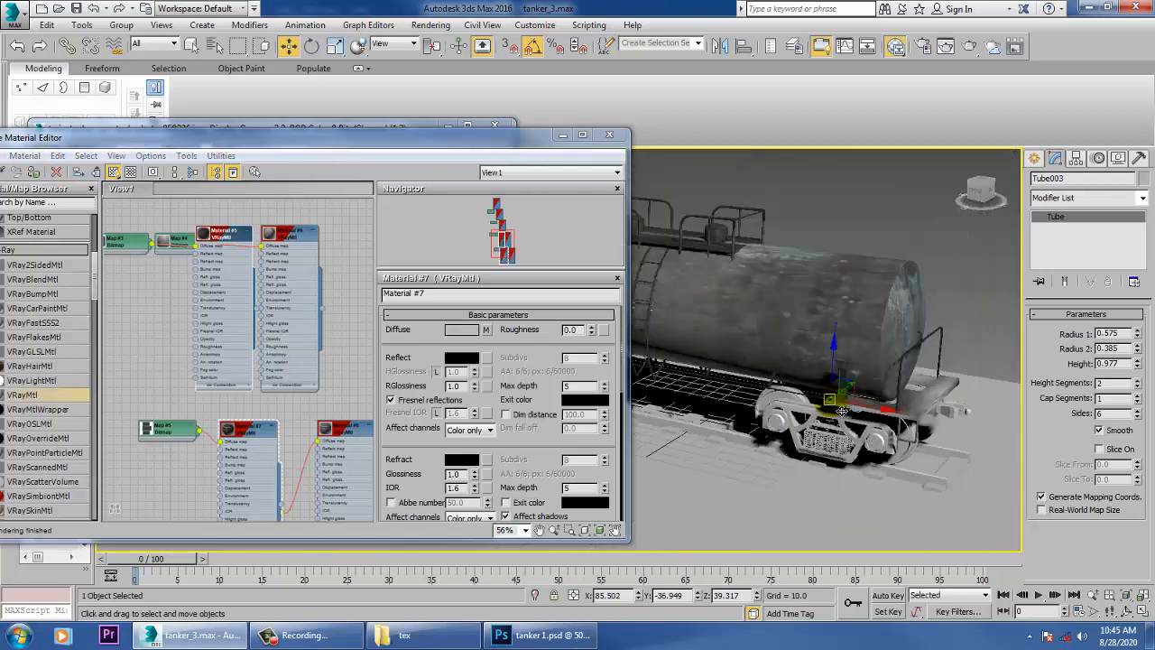
scroll(839, 411, "up", 10)
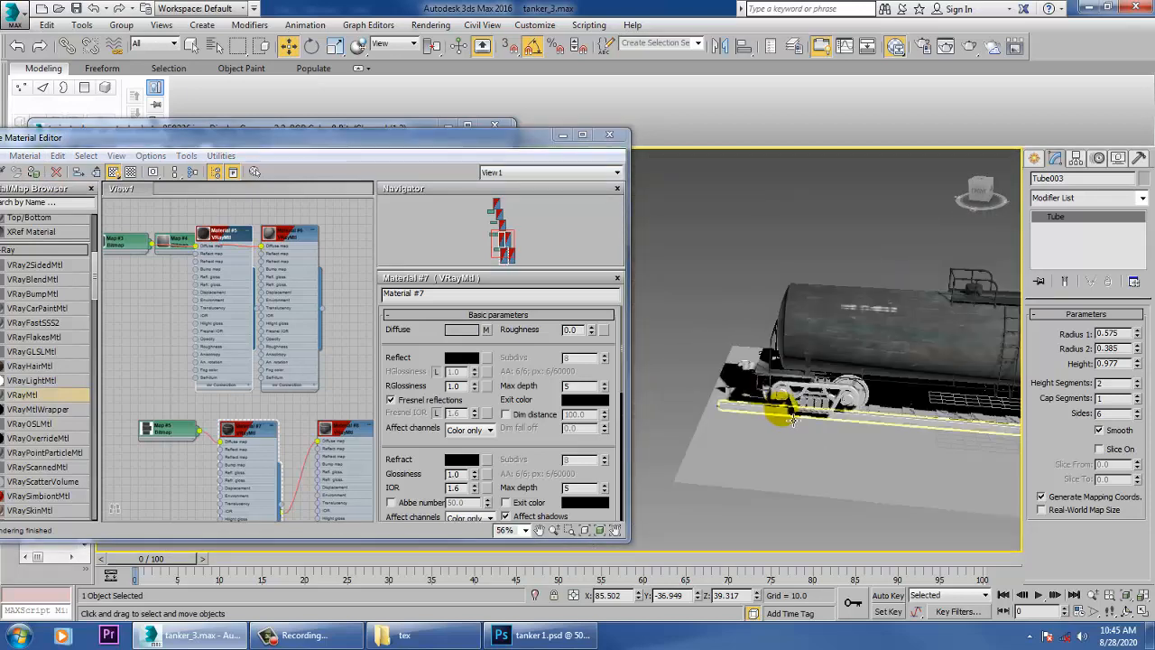
left_click(794, 253)
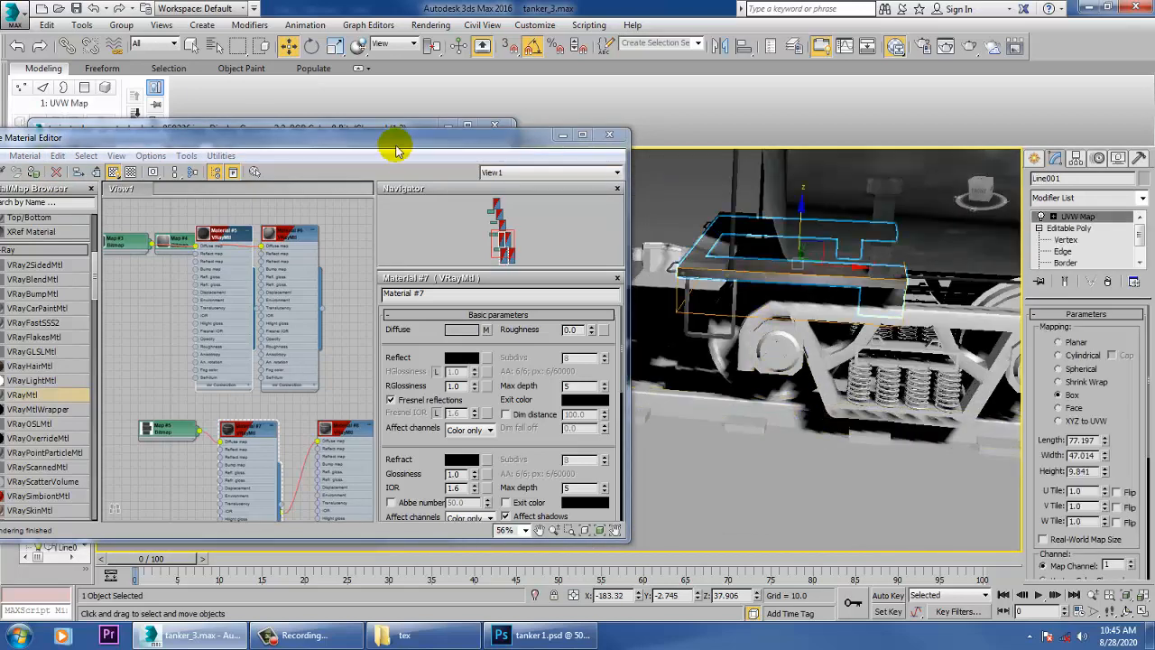
middle_click_drag(861, 376, 893, 361, "alt")
left_click(770, 330)
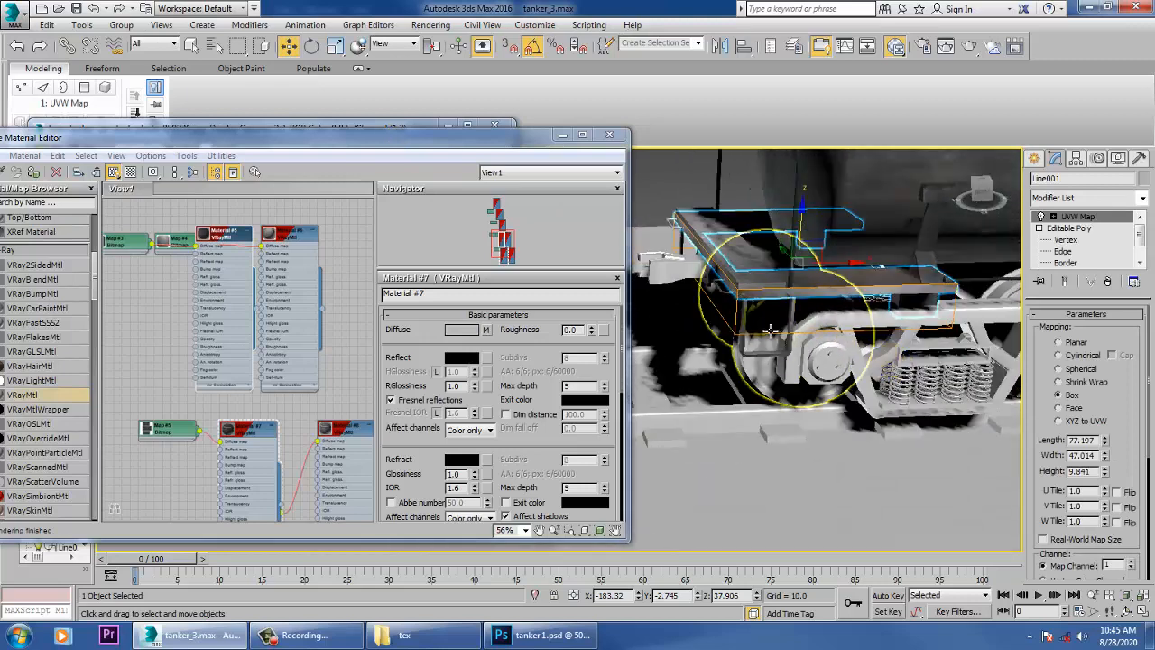
scroll(768, 312, "up", 1)
left_click(770, 297)
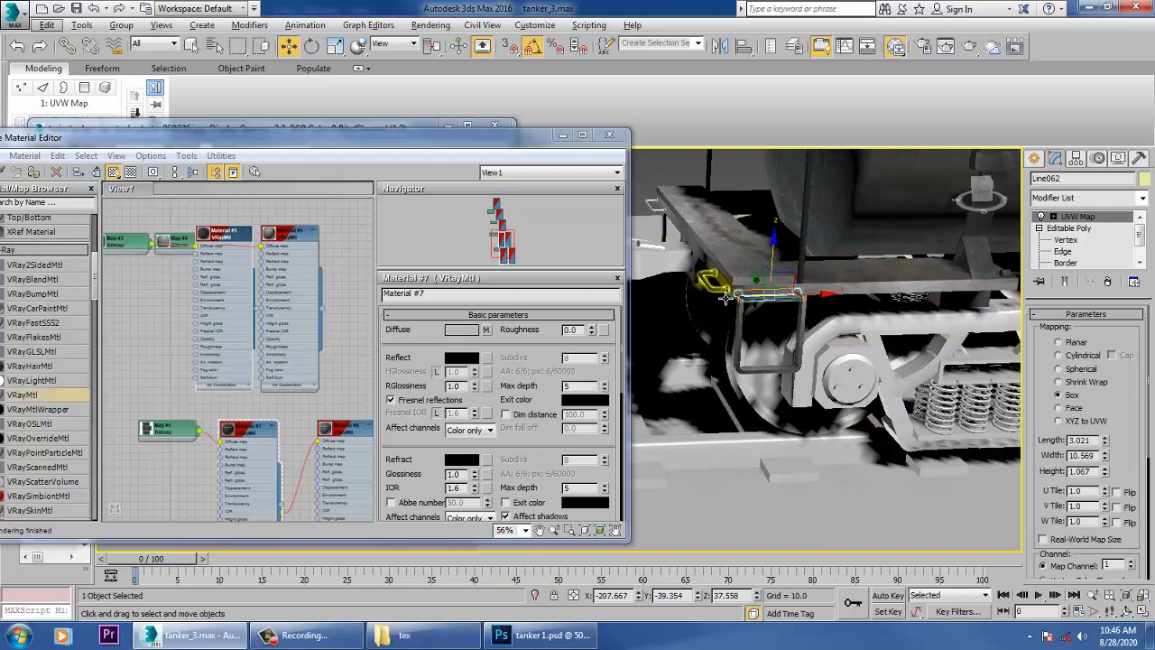
left_click(728, 294, "ctrl")
middle_click_drag(779, 331, 864, 418)
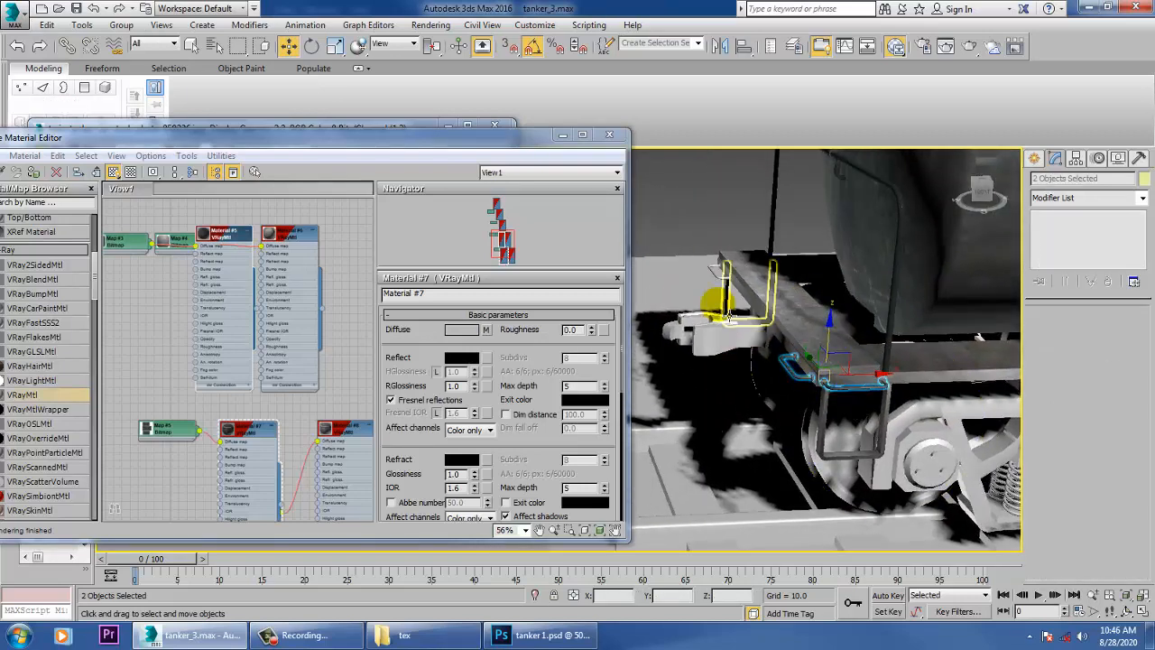
left_click(725, 281, "ctrl")
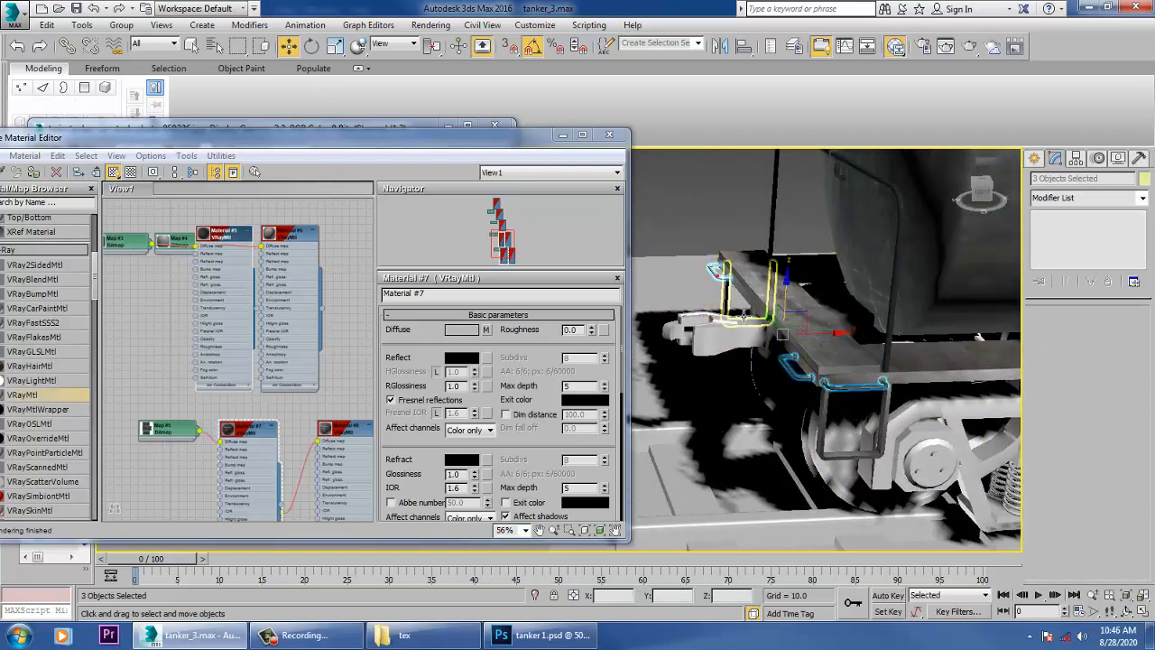
left_click(719, 46)
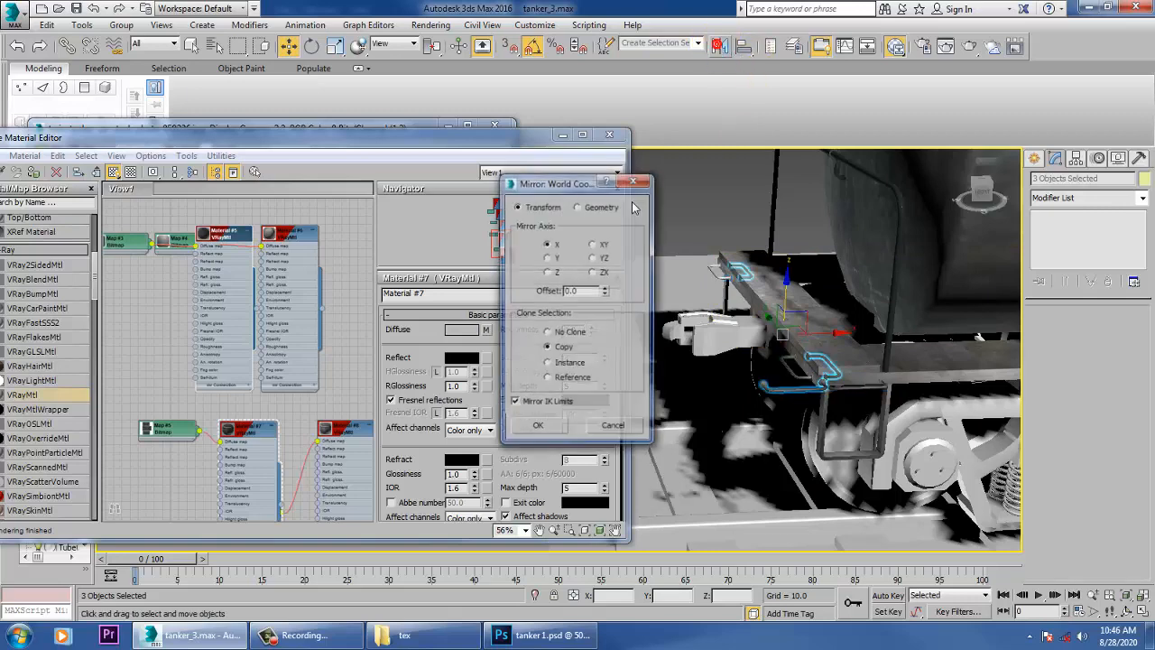
left_click(540, 428)
Step: Move the mirrored grab handles along X to the platform at the tanker's opposite end, finishing with a shift of about 5.8
scroll(739, 390, "down", 4)
middle_click_drag(738, 389, 777, 411)
scroll(776, 411, "down", 10)
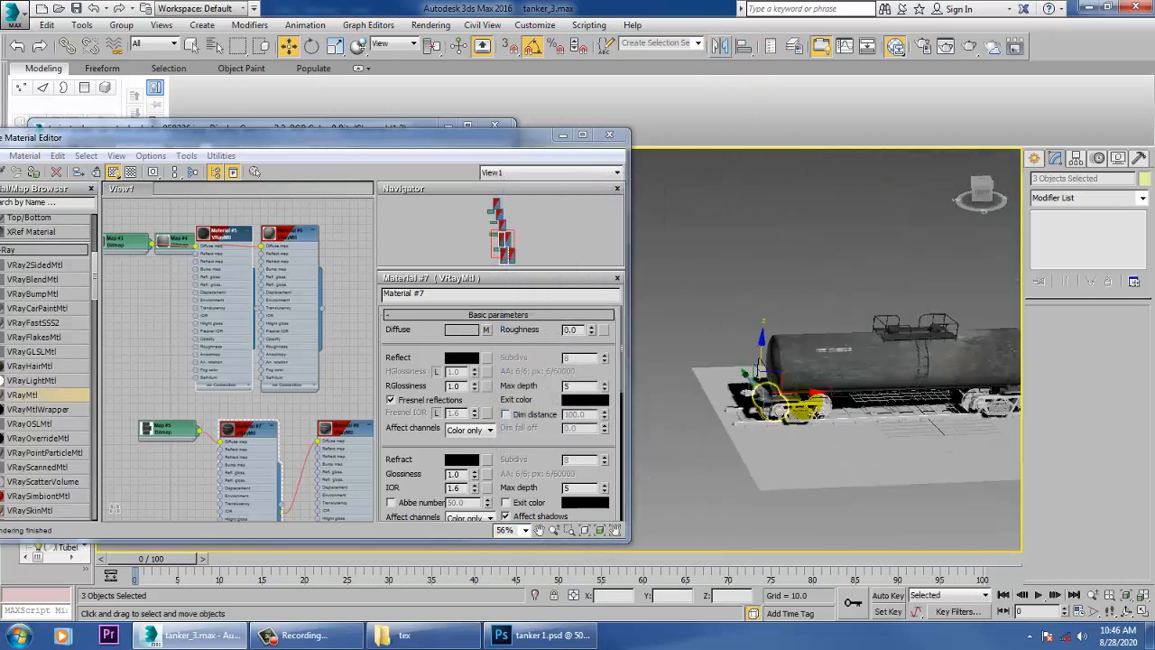
left_click_drag(711, 422, 891, 422)
scroll(892, 422, "up", 8)
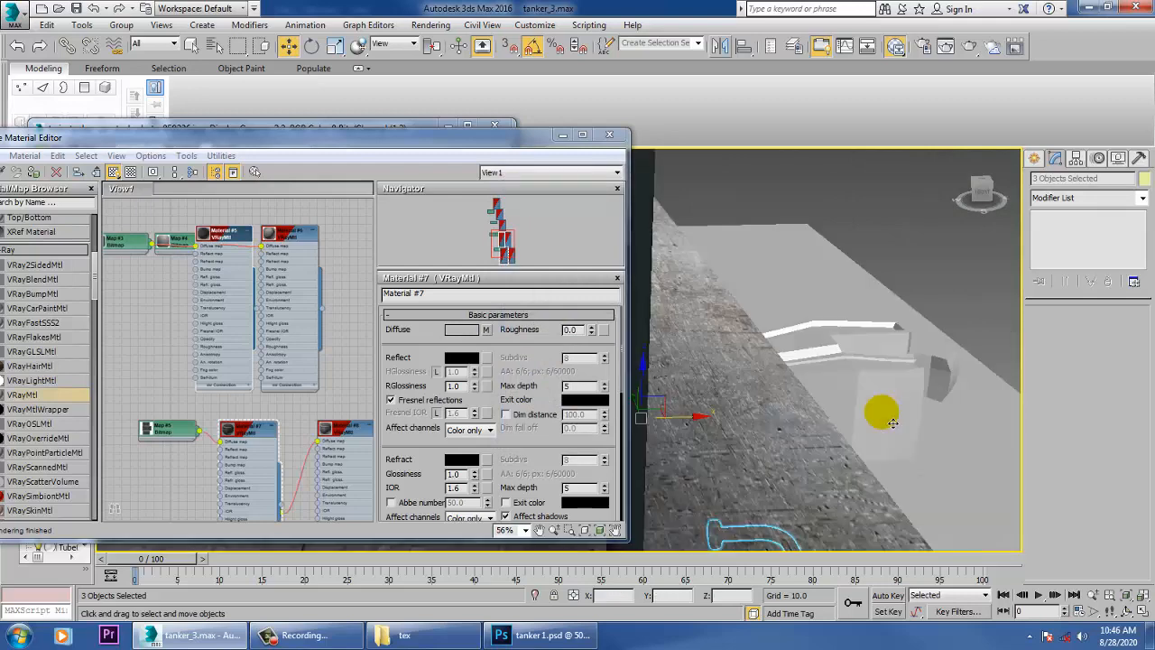
middle_click_drag(892, 423, 844, 410, "alt")
scroll(845, 412, "down", 5)
scroll(861, 426, "up", 3)
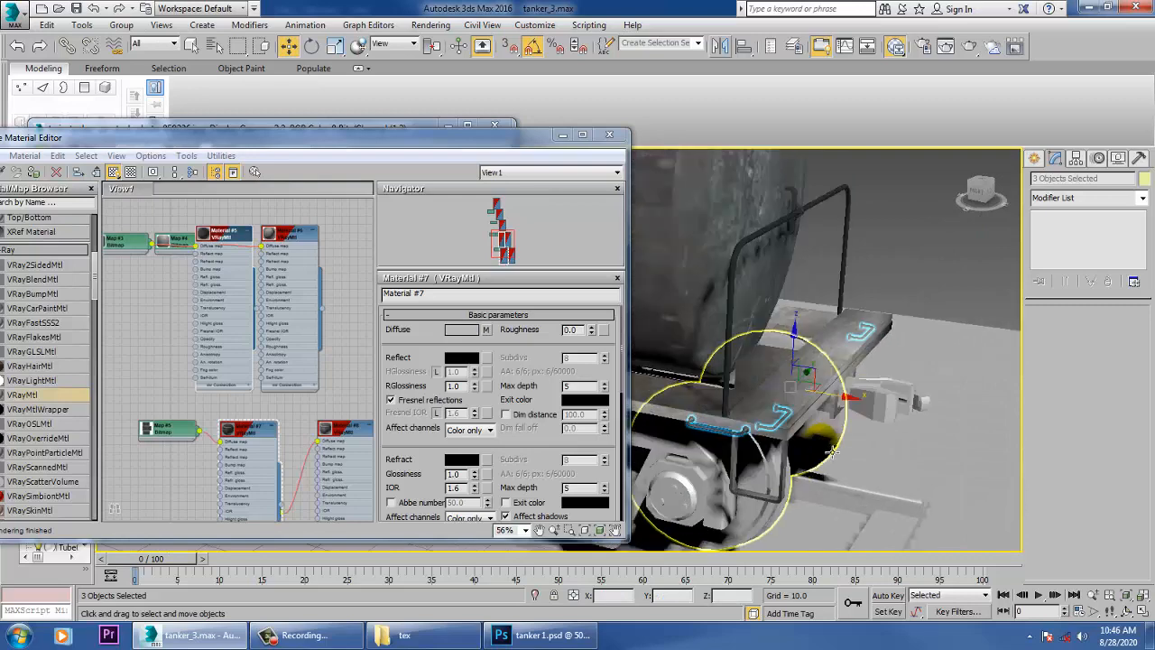
left_click_drag(867, 409, 889, 414)
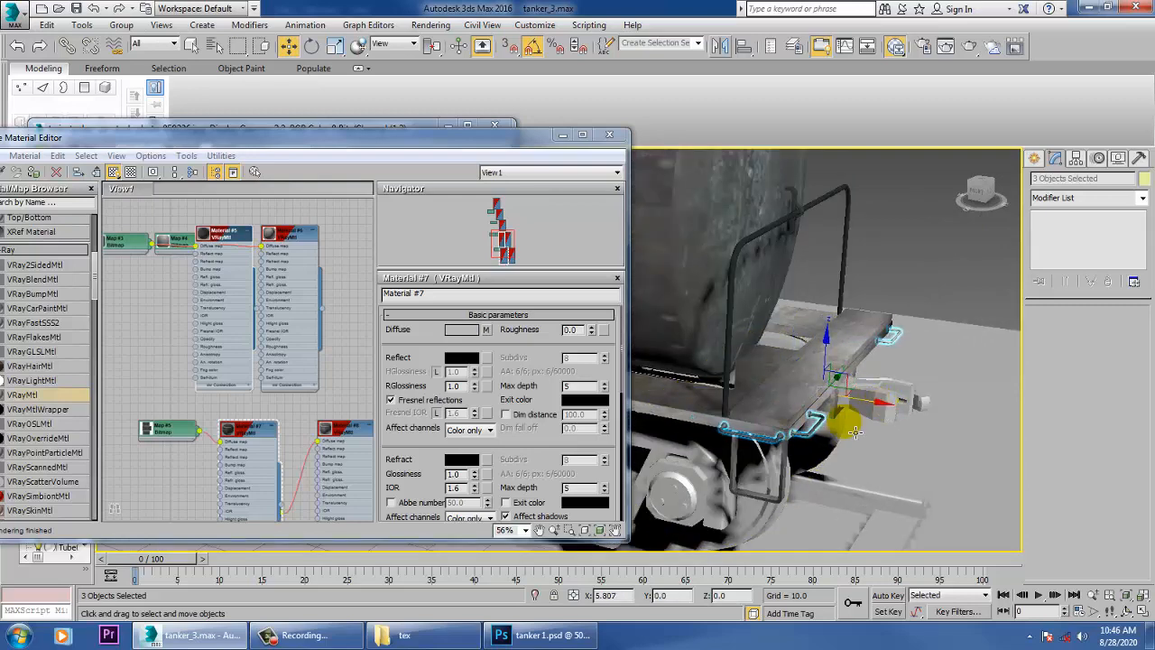
Step: Nudge the mirrored grab handles about 0.088 along X so their mounts sit against the platform's edge
scroll(840, 426, "up", 5)
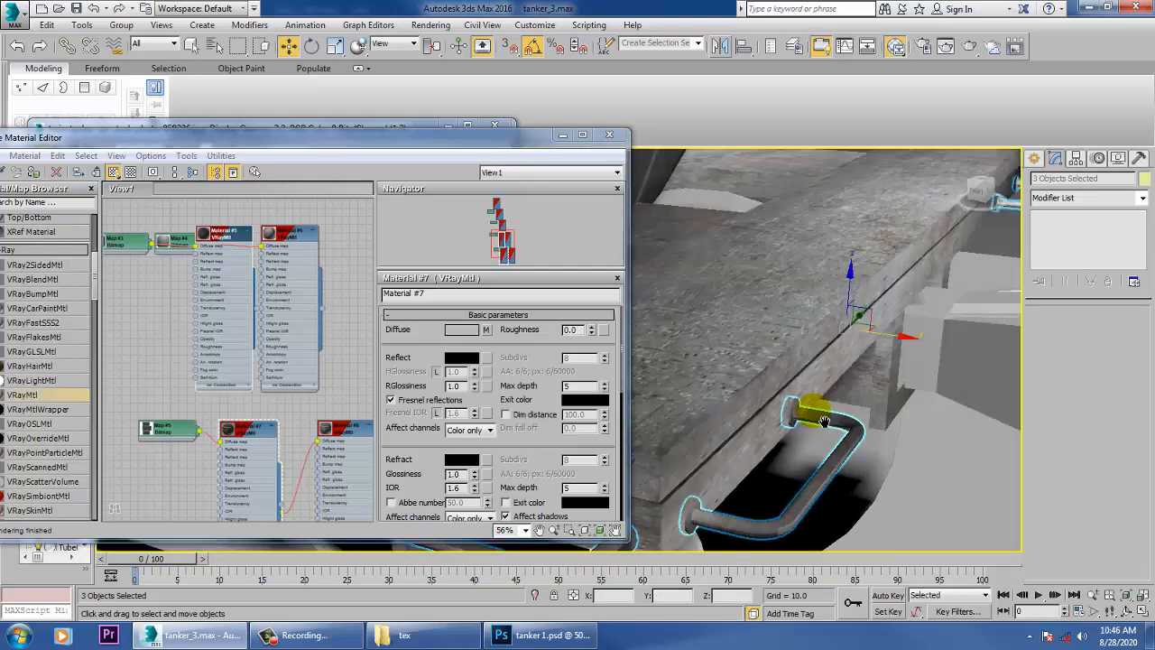
mouse_move(824, 421)
middle_mouse_down()
mouse_move(839, 419)
mouse_move(816, 417)
middle_mouse_up()
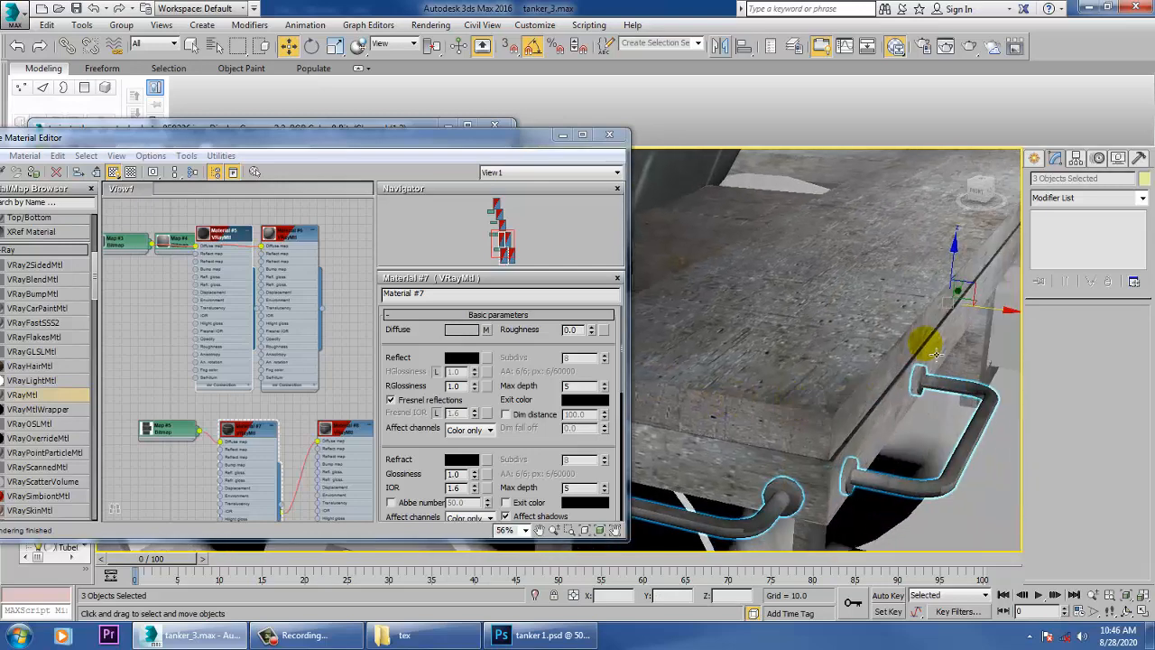
left_click_drag(1000, 317, 1003, 321)
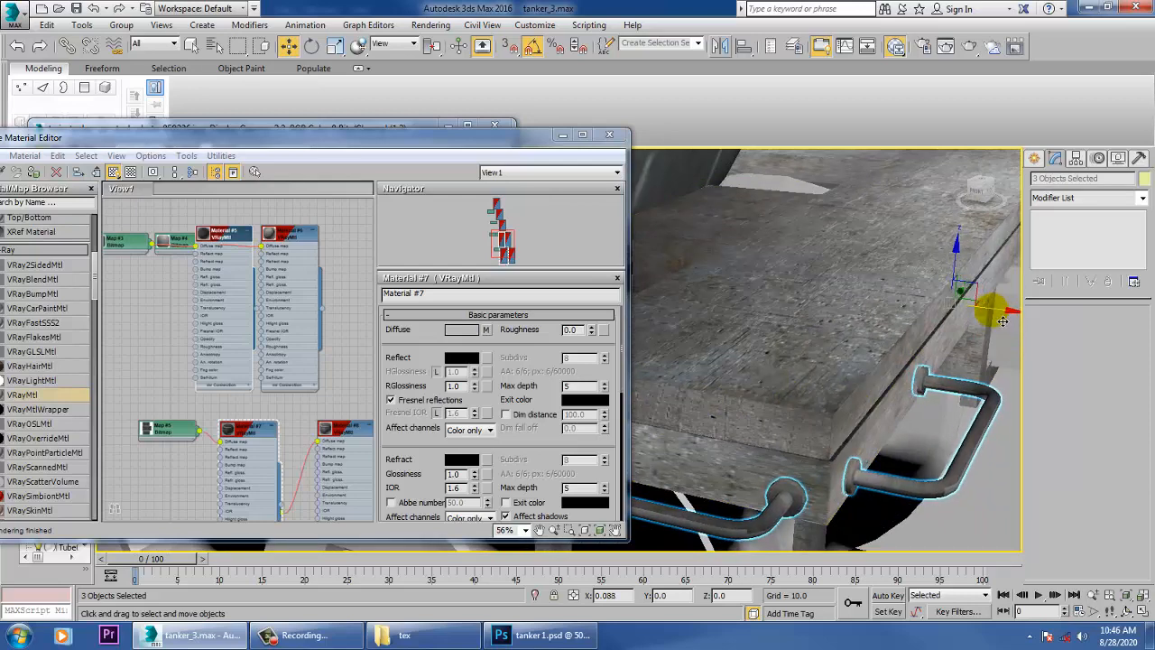
Step: Minimize the Material Editor and the reference image, turn on Expert Mode and examine the whole tanker from several angles
left_click(794, 515)
middle_click_drag(791, 513, 1002, 415, "alt")
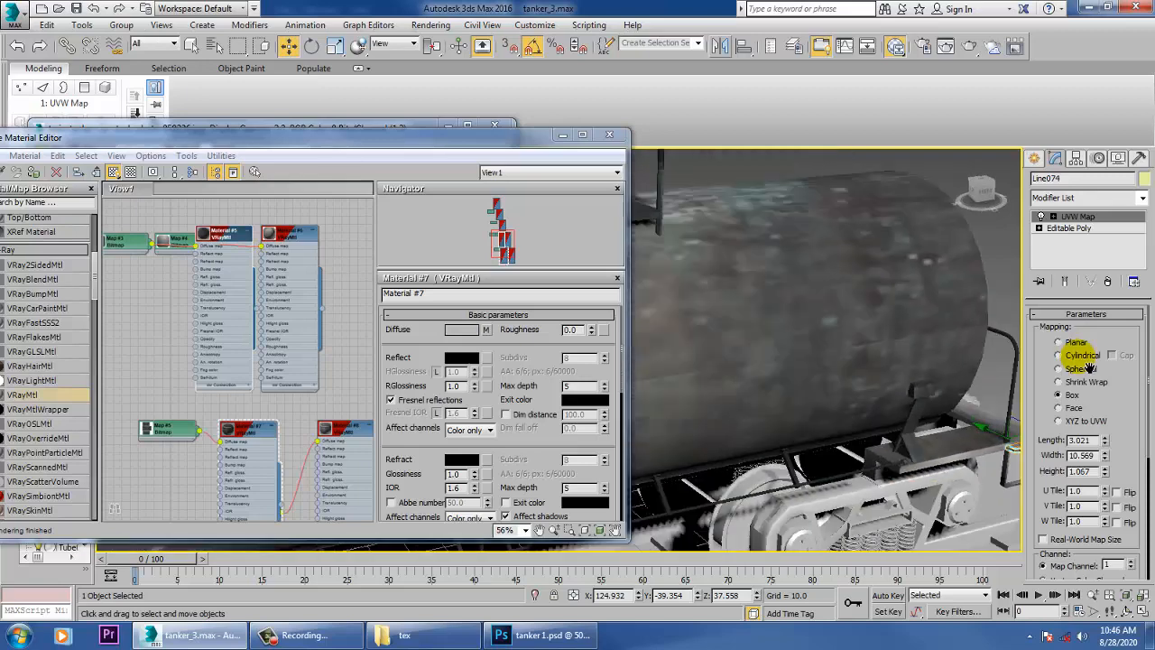
scroll(877, 425, "down", 5)
middle_click_drag(876, 426, 964, 426)
scroll(818, 450, "up", 3)
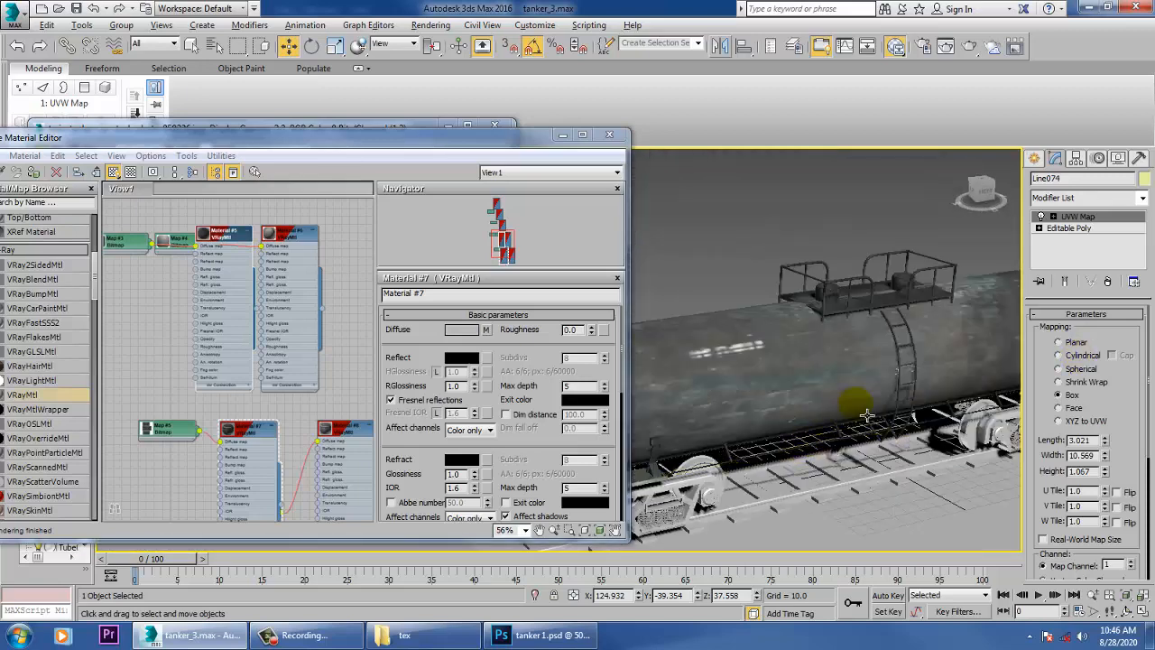
middle_click_drag(813, 442, 830, 426, "alt")
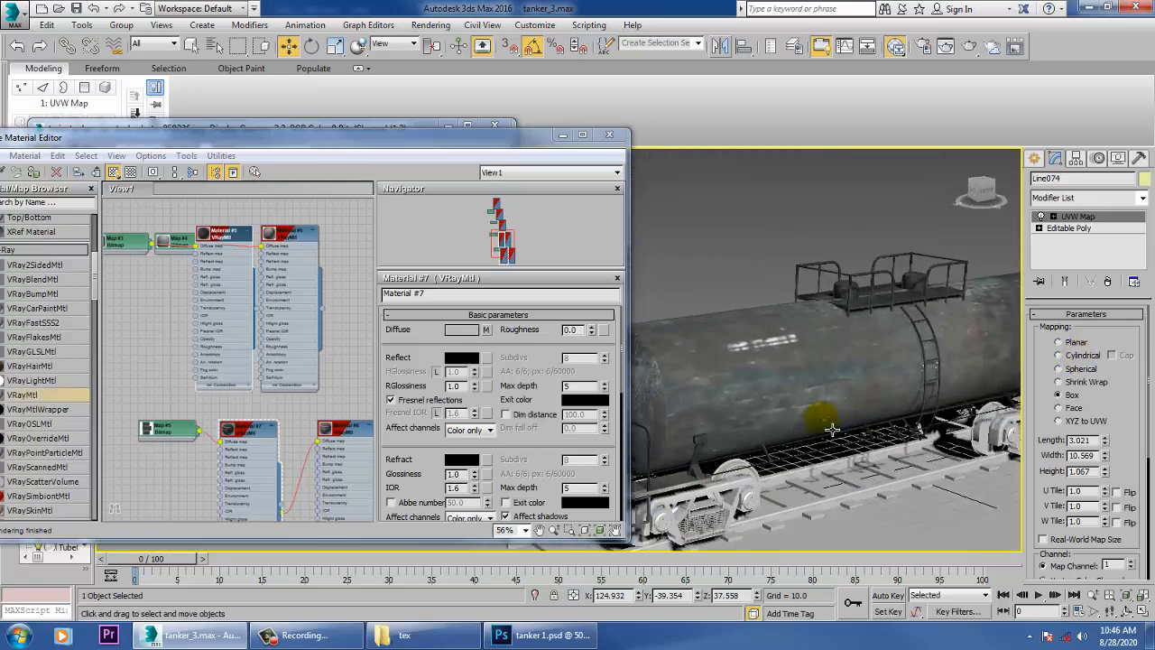
left_click(562, 137)
left_click(448, 124)
middle_click_drag(613, 327, 745, 363, "alt")
middle_click_drag(562, 335, 629, 316, "alt")
key("ctrl+x")
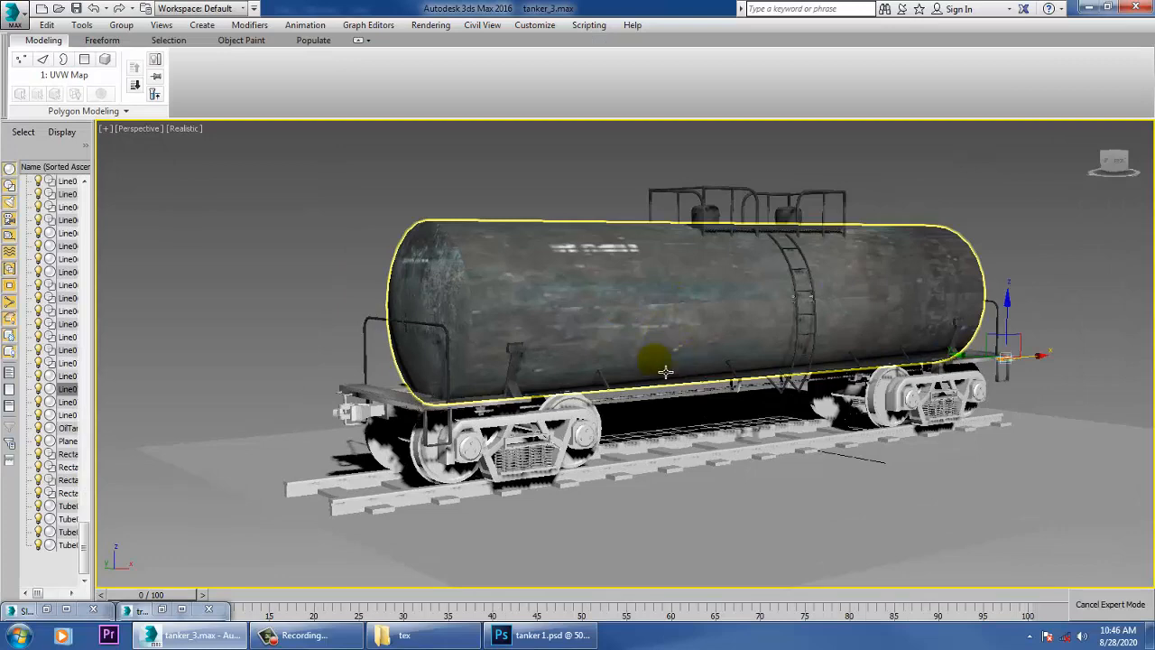
middle_click_drag(665, 371, 677, 370, "alt")
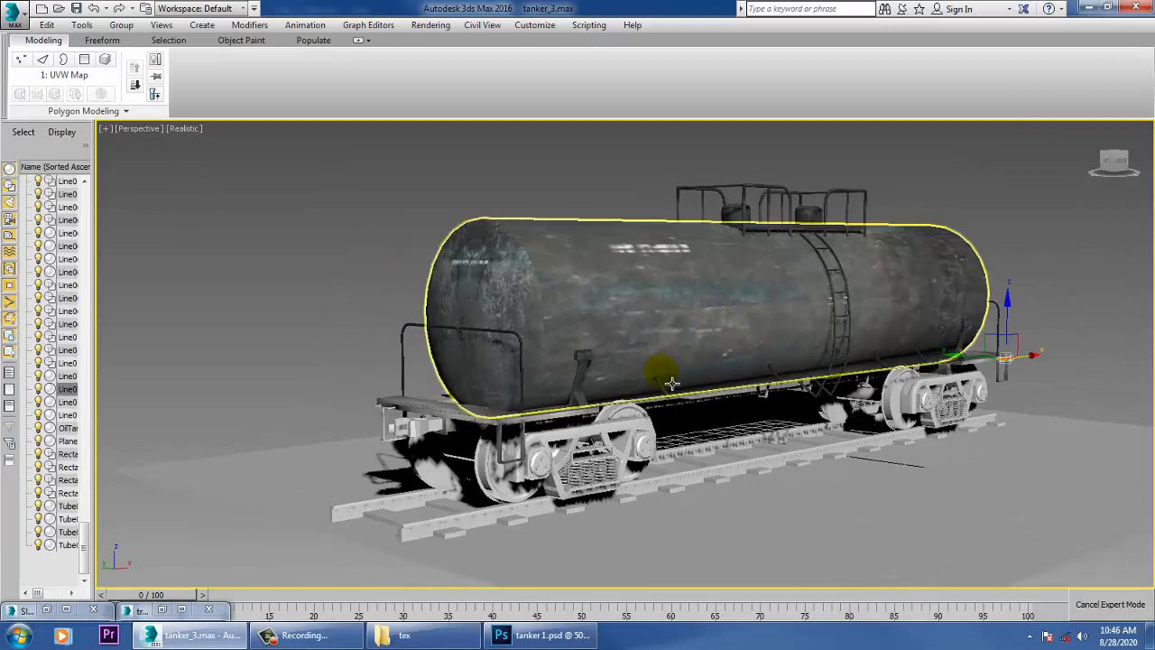